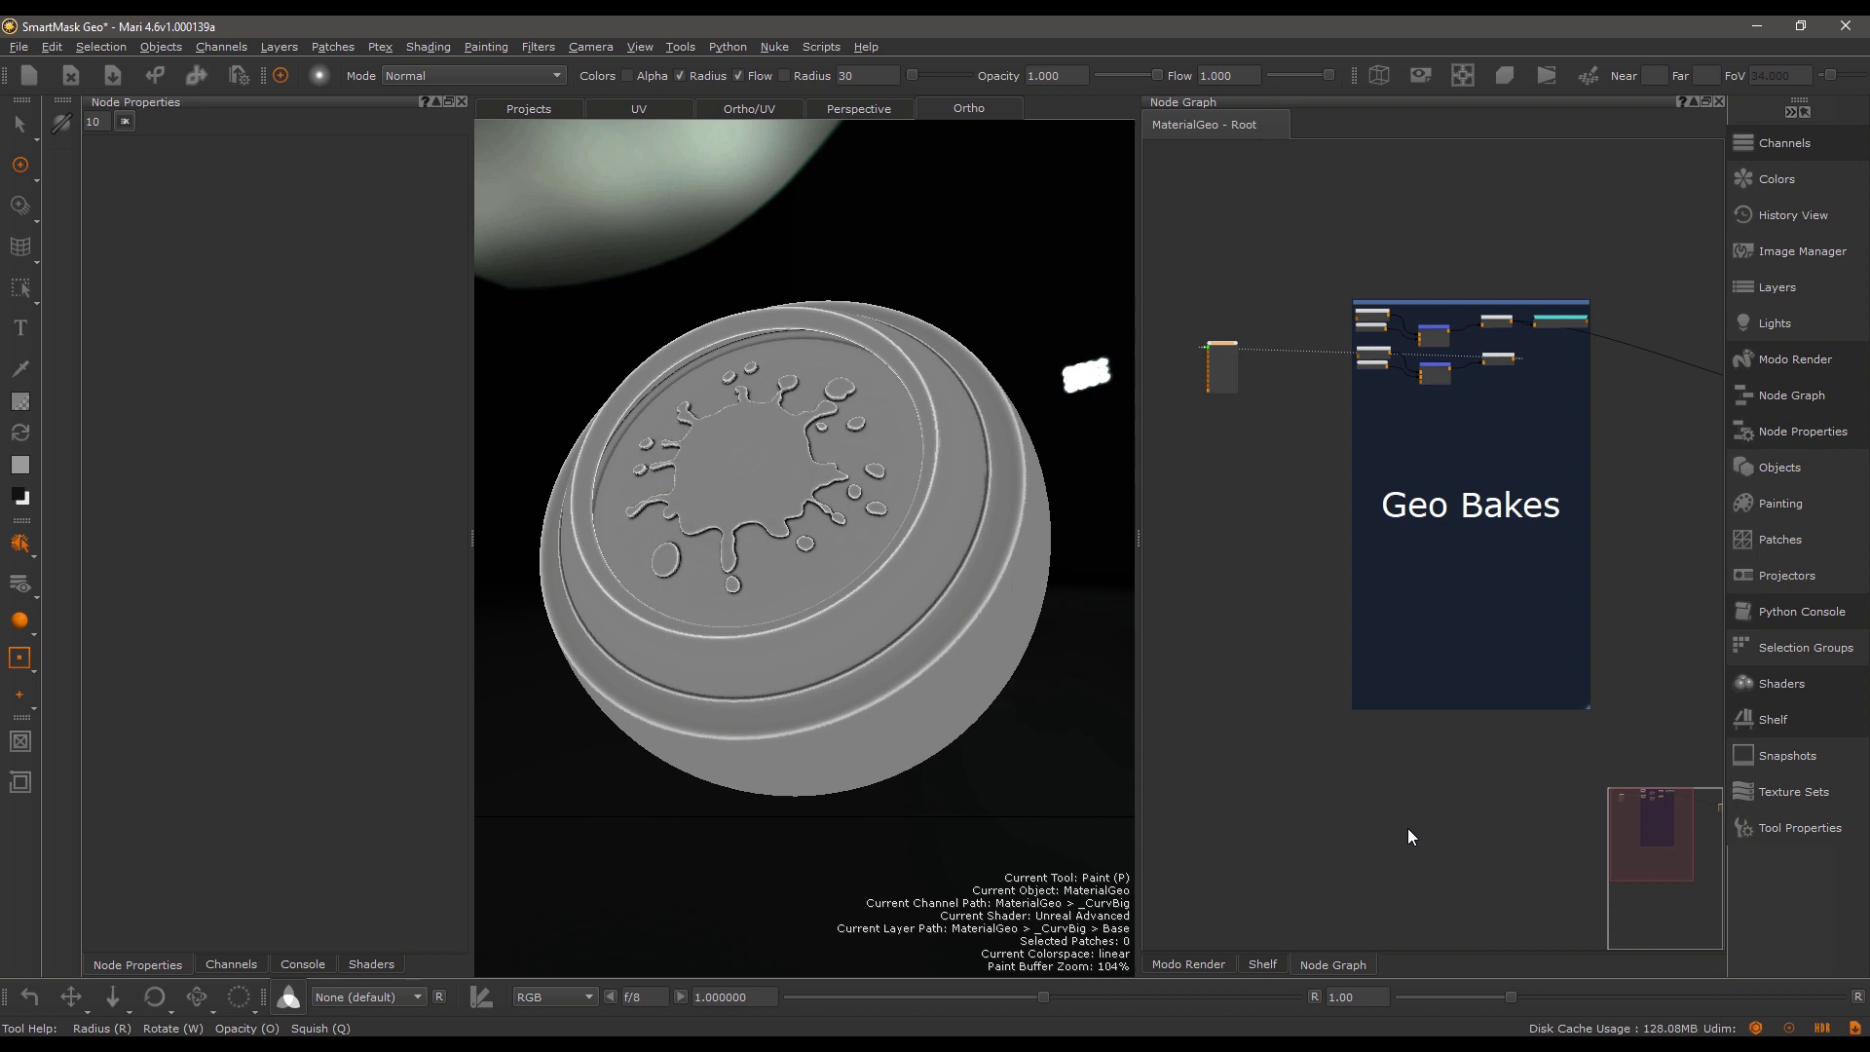
Pan the node graph up to open empty space below the Geo Bakes backdrop.
{"action": "middle_click_drag", "start_coordinate": [1409, 828], "coordinate": [1411, 526]}
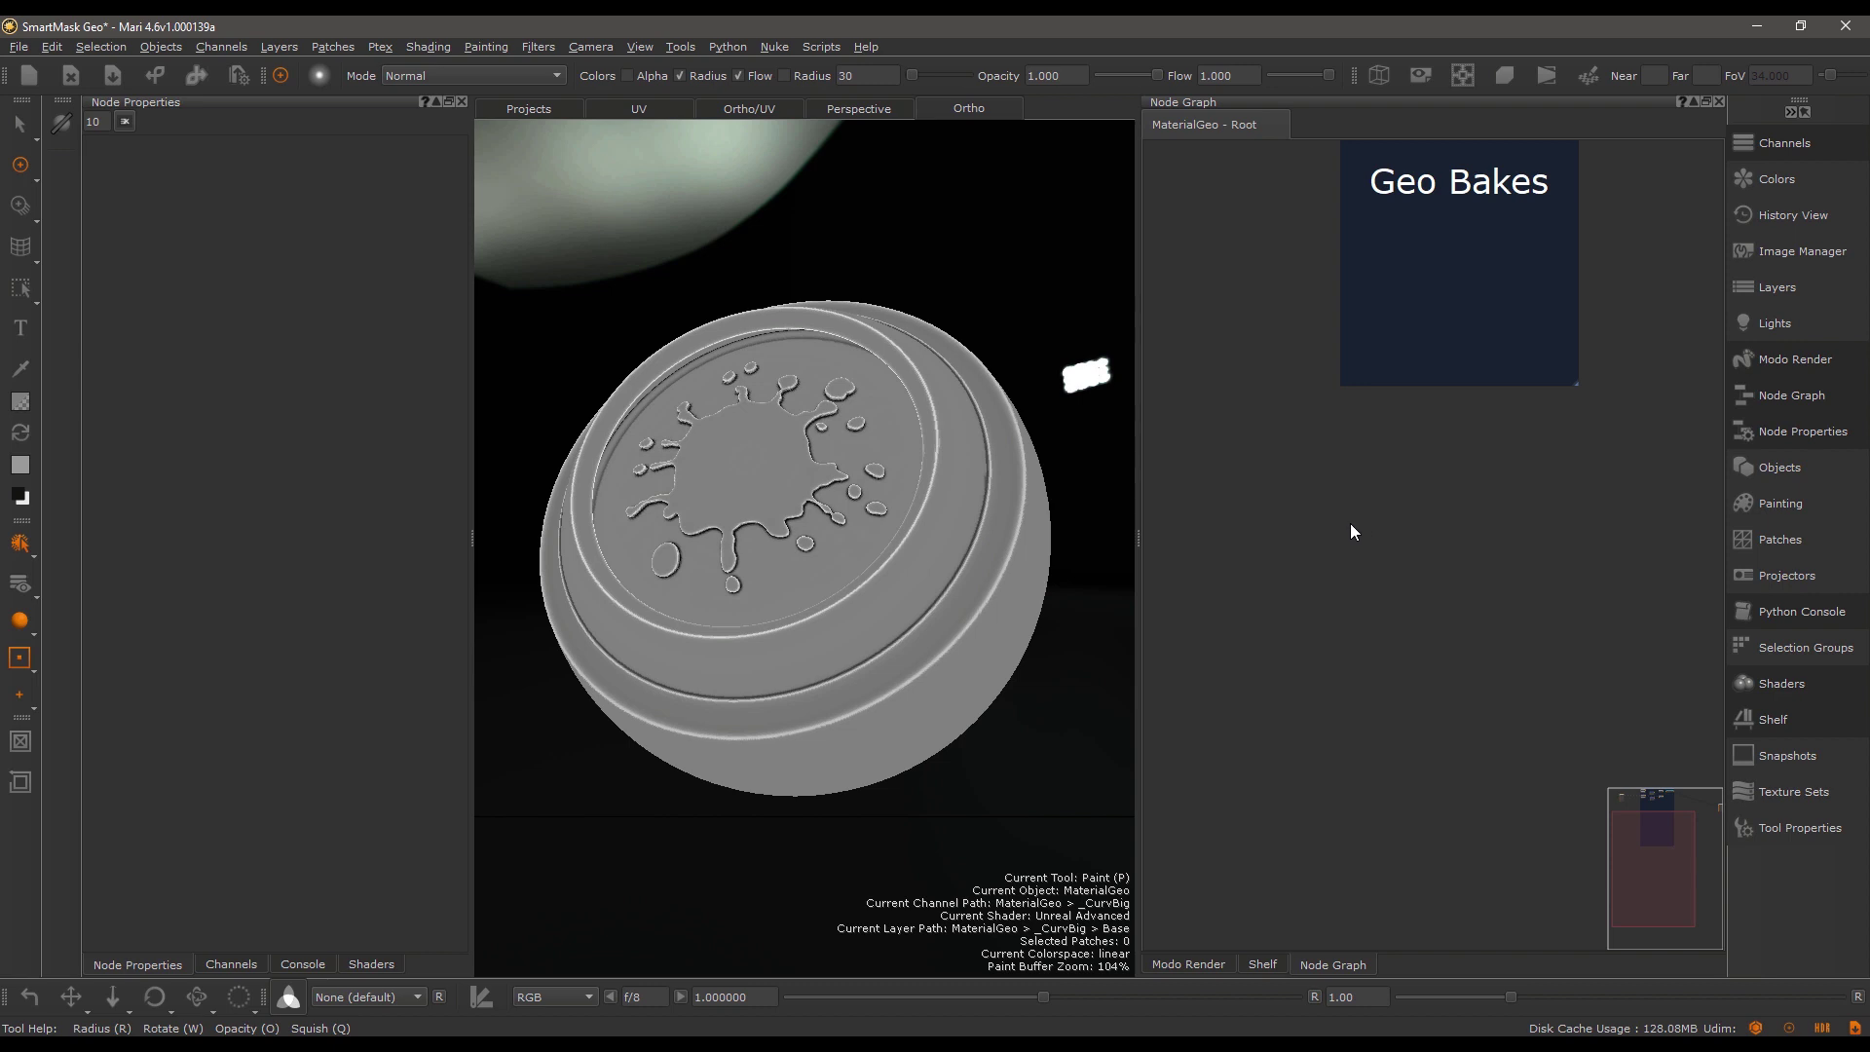
Add a Mask from Curvature node from Nodes > Layer > Extension Pack and frame it in view.
{"action": "right_click", "coordinate": [1234, 477]}
{"action": "mouse_move", "coordinate": [1315, 650]}
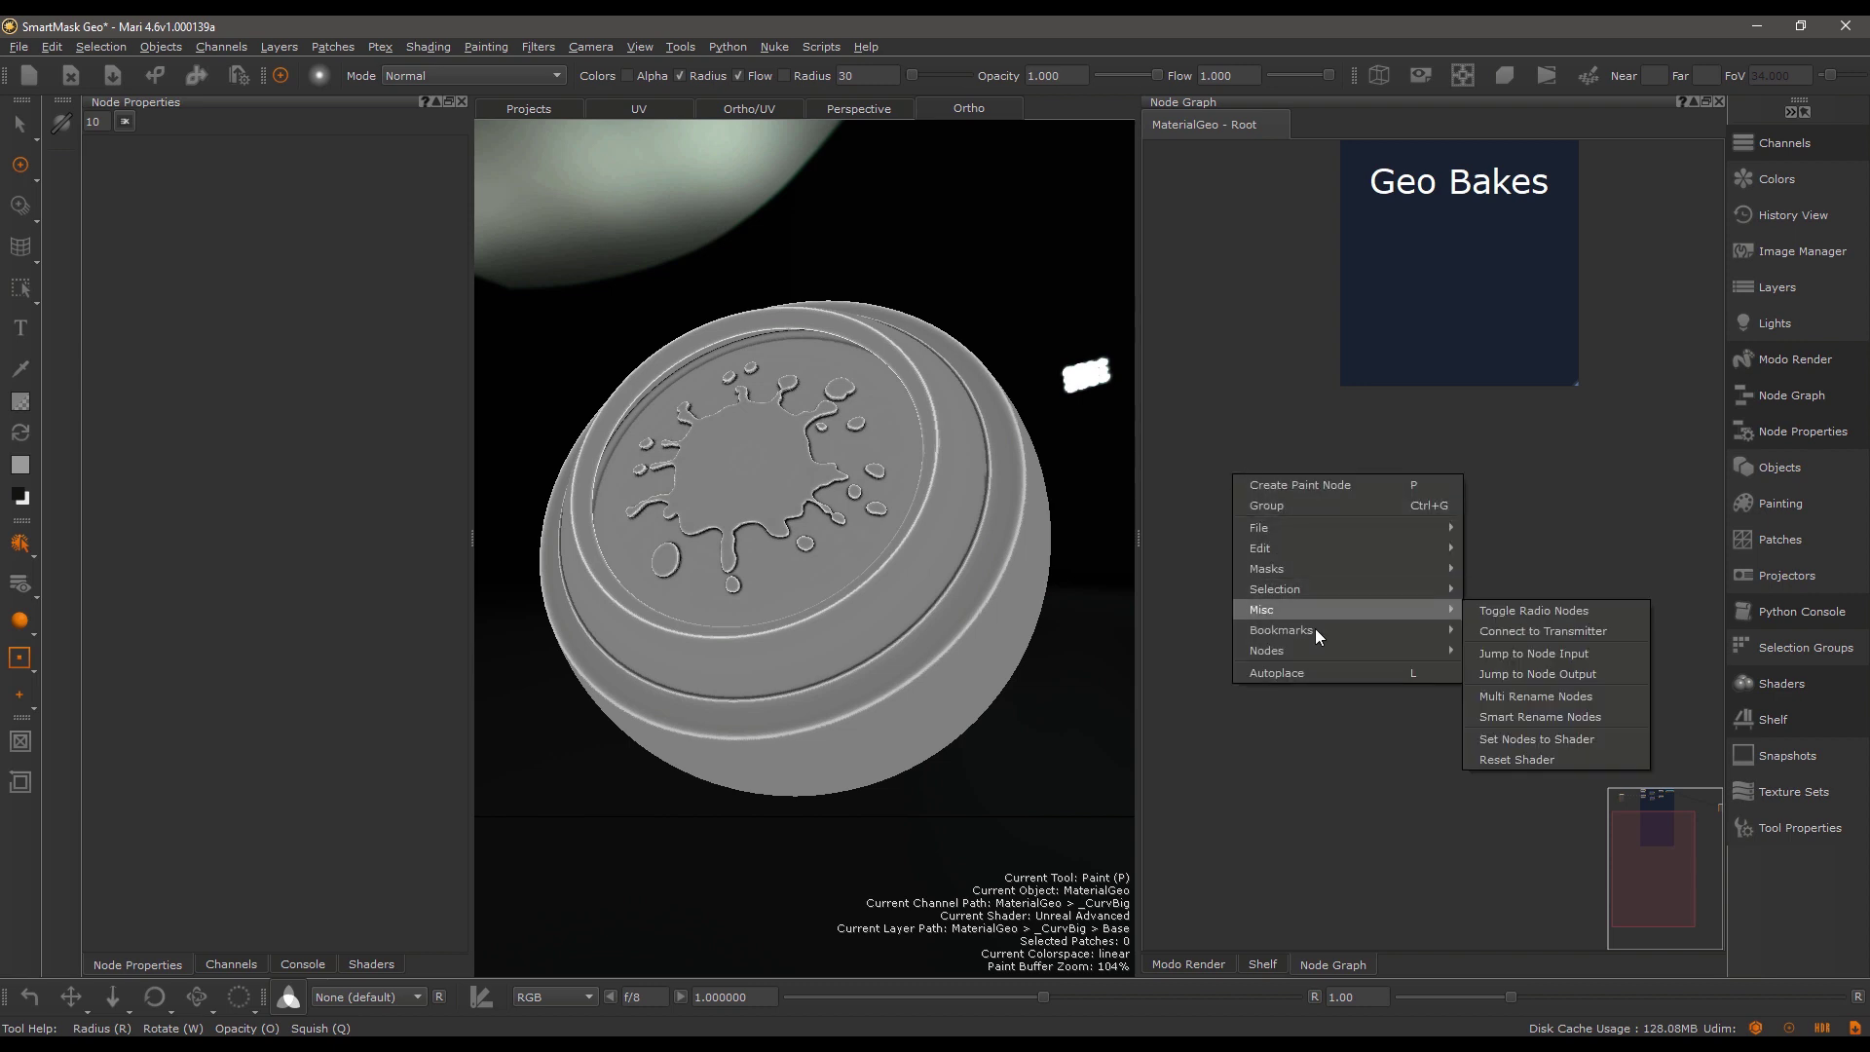
{"action": "mouse_move", "coordinate": [1542, 703]}
{"action": "mouse_move", "coordinate": [1516, 756]}
{"action": "mouse_move", "coordinate": [1311, 859]}
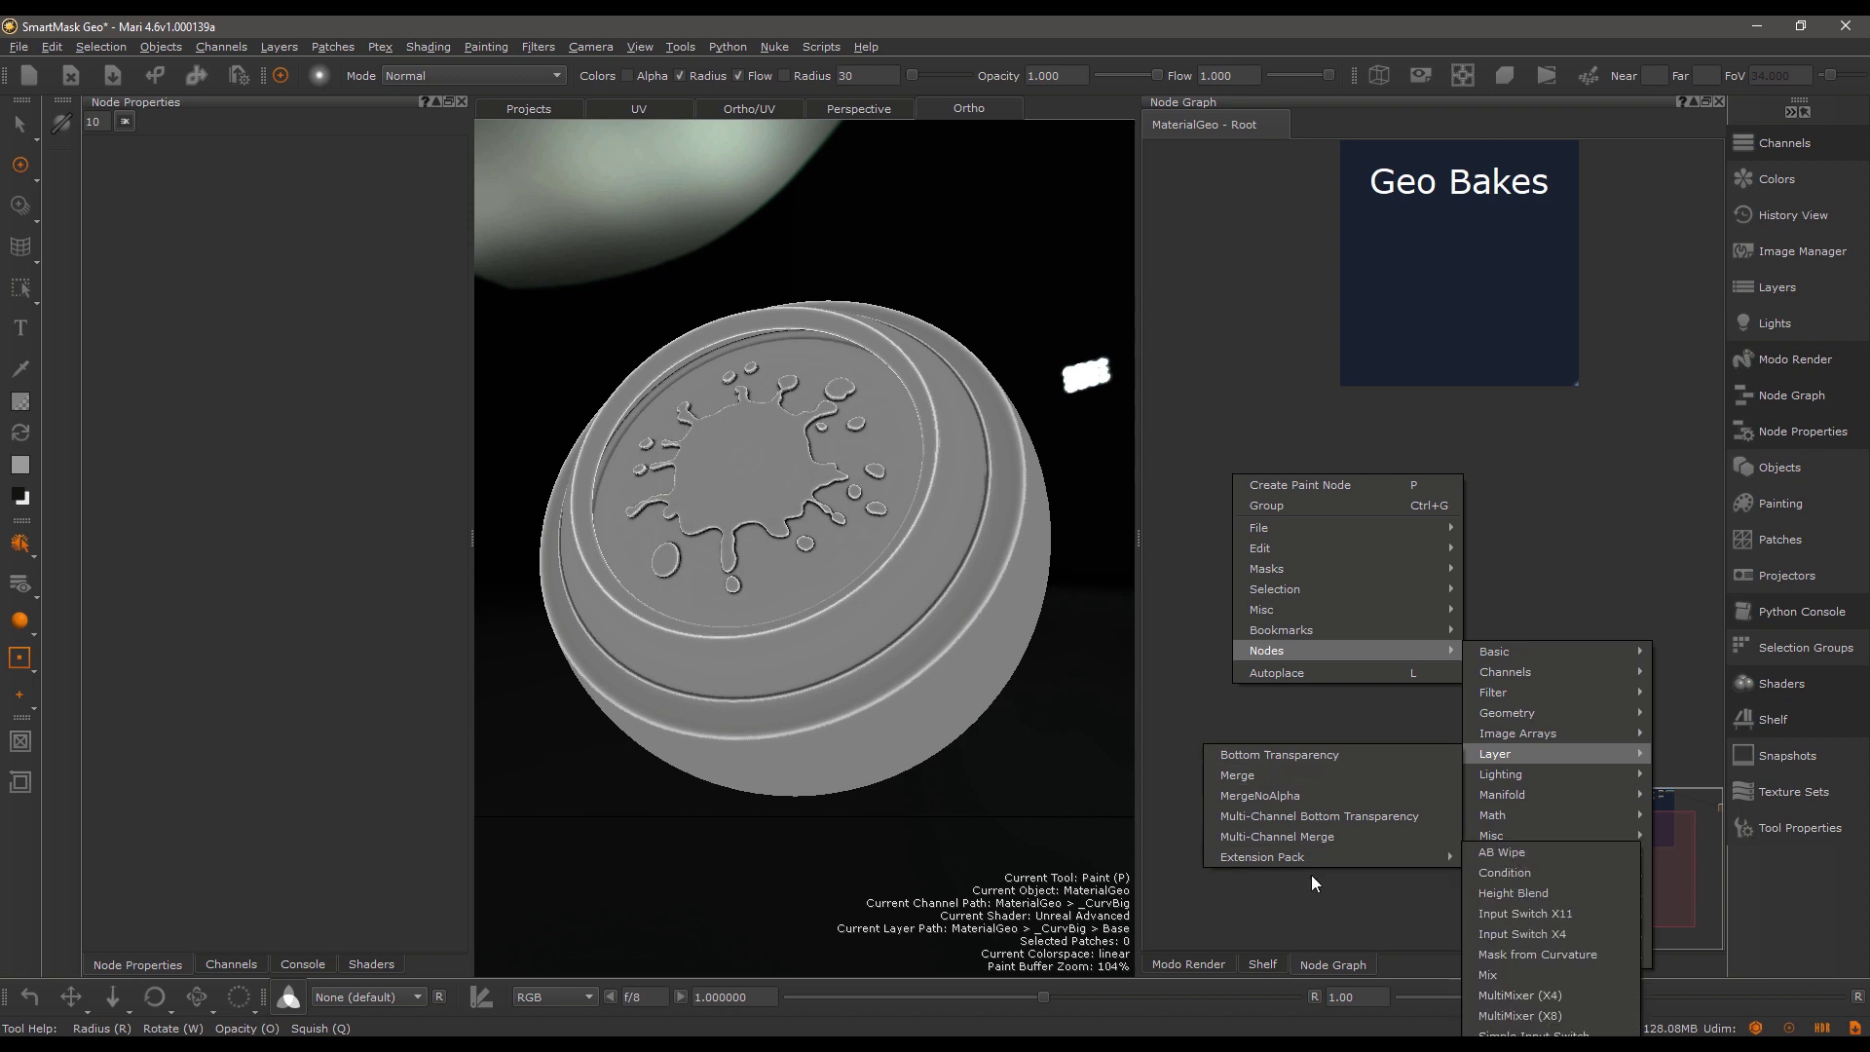
{"action": "left_click", "coordinate": [1532, 954]}
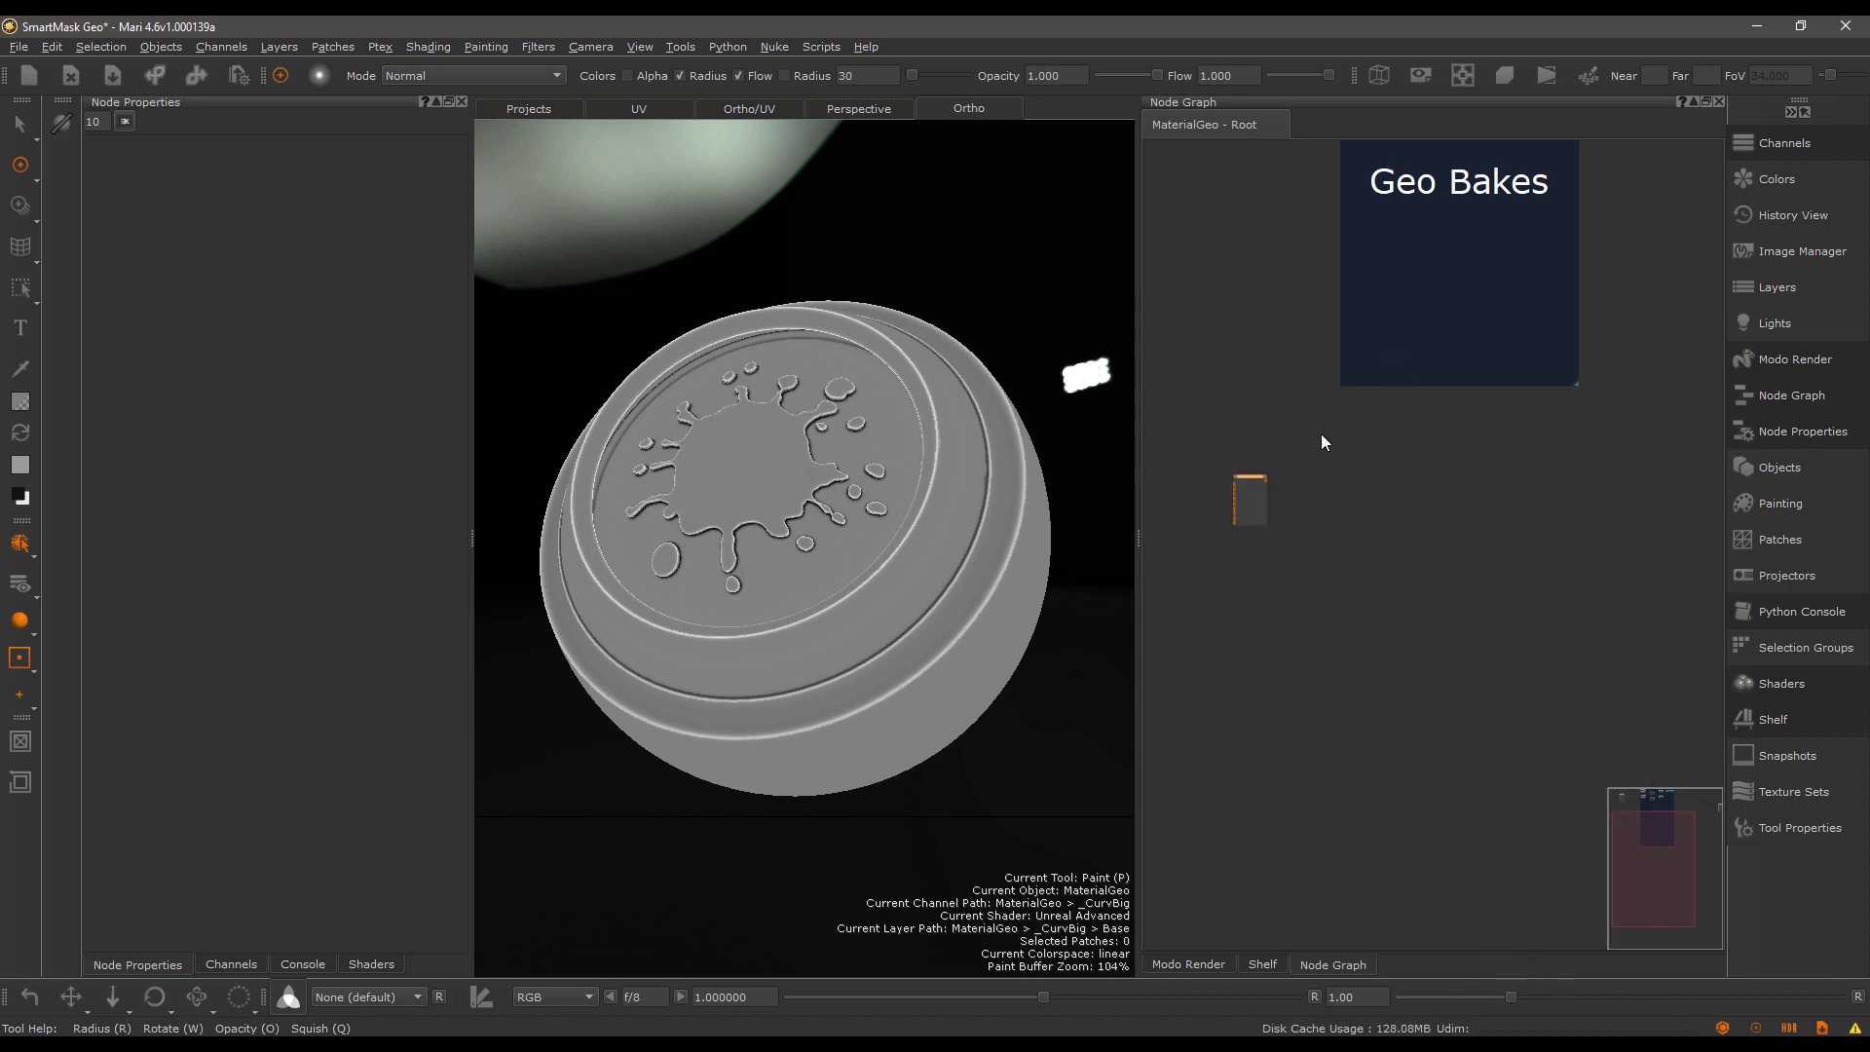
{"action": "scroll", "coordinate": [1358, 485], "scroll_direction": "up", "scroll_amount": 3}
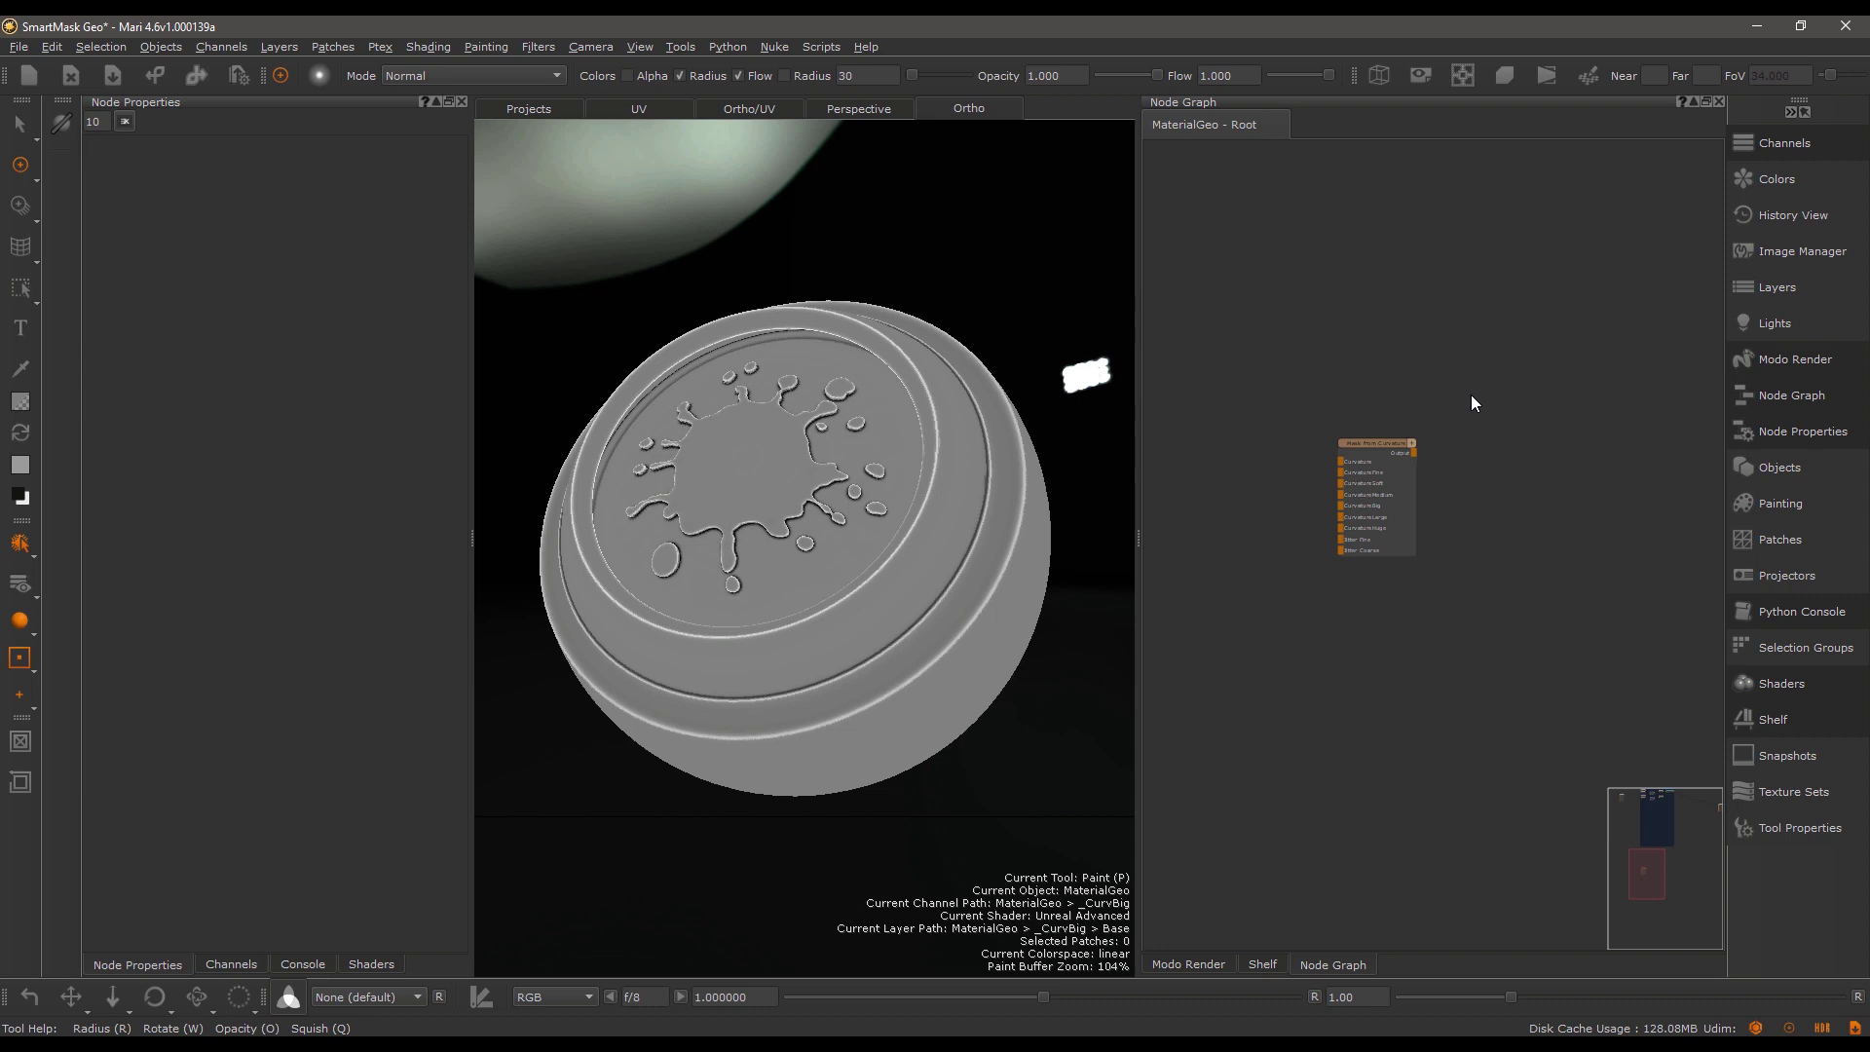
{"action": "middle_click_drag", "start_coordinate": [1452, 396], "coordinate": [1415, 211]}
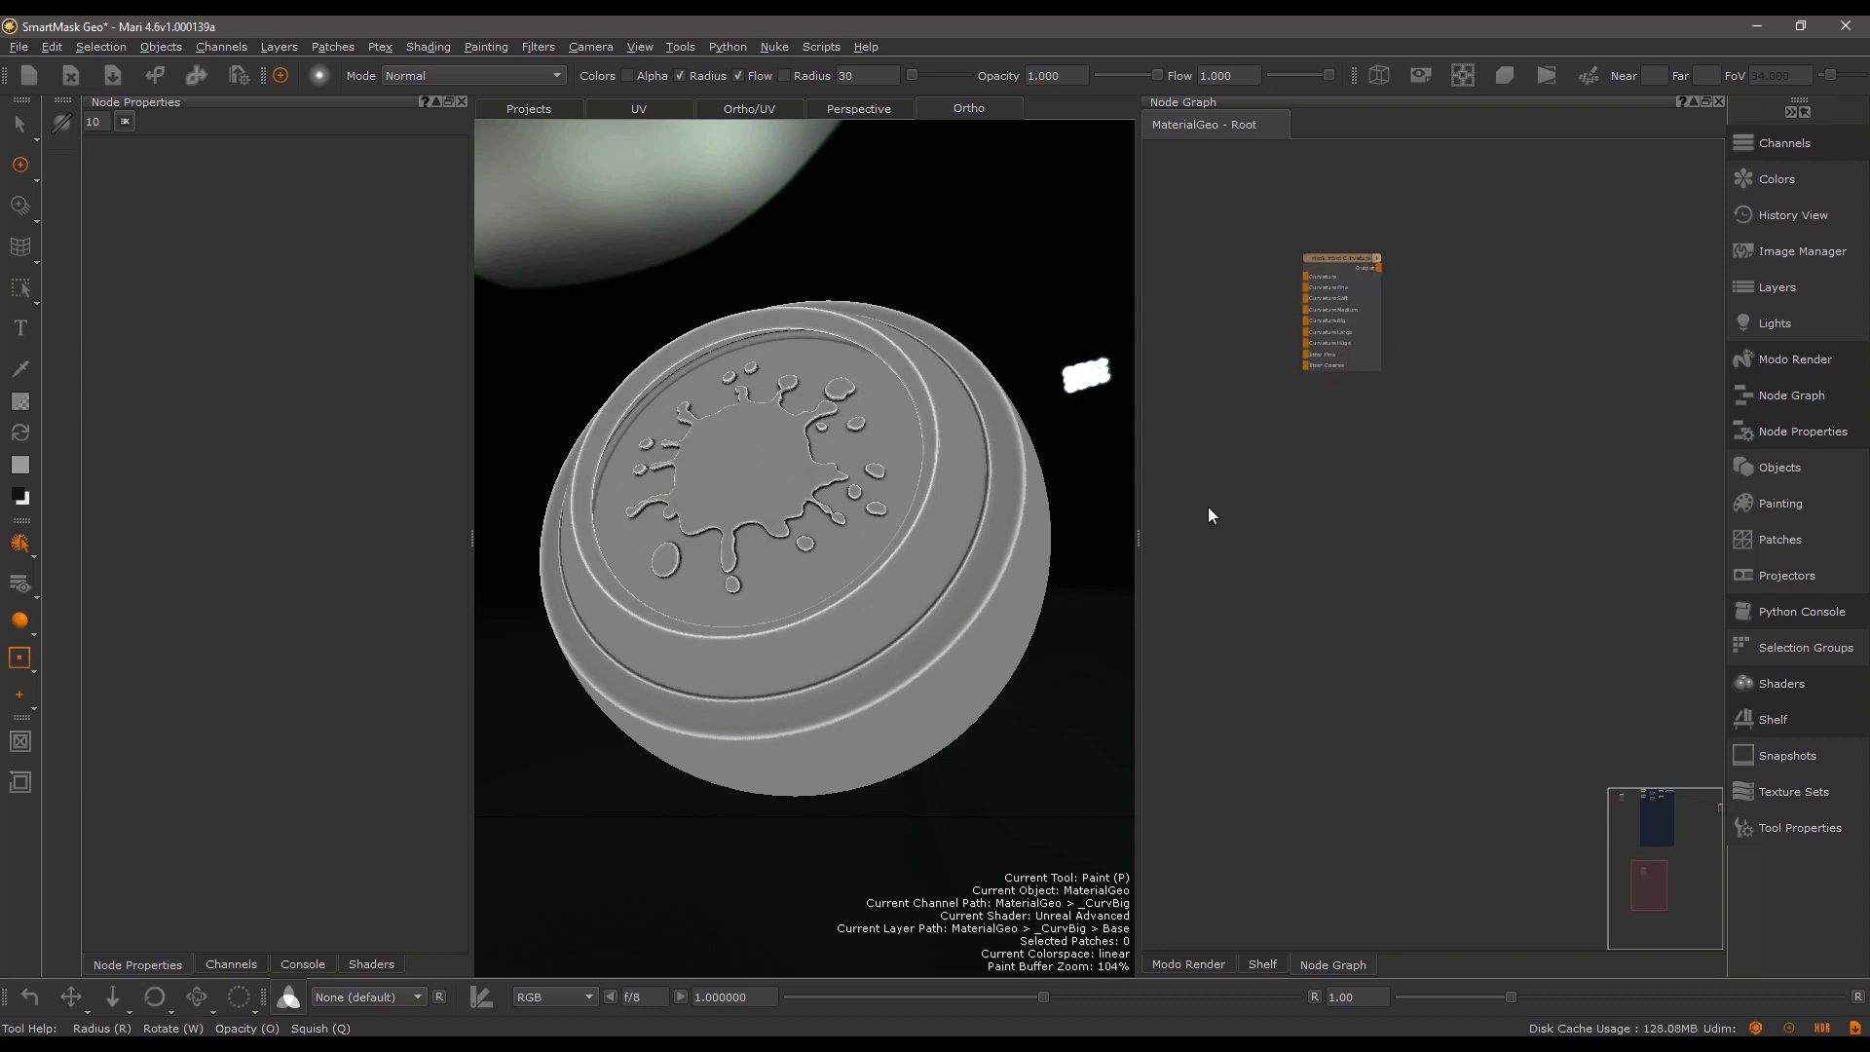
Drag the Cavity Rust preset from the Mask Shelf into the graph, cancelling the Setup Mask Preset dialog.
{"action": "right_click", "coordinate": [1190, 531]}
{"action": "mouse_move", "coordinate": [1404, 629]}
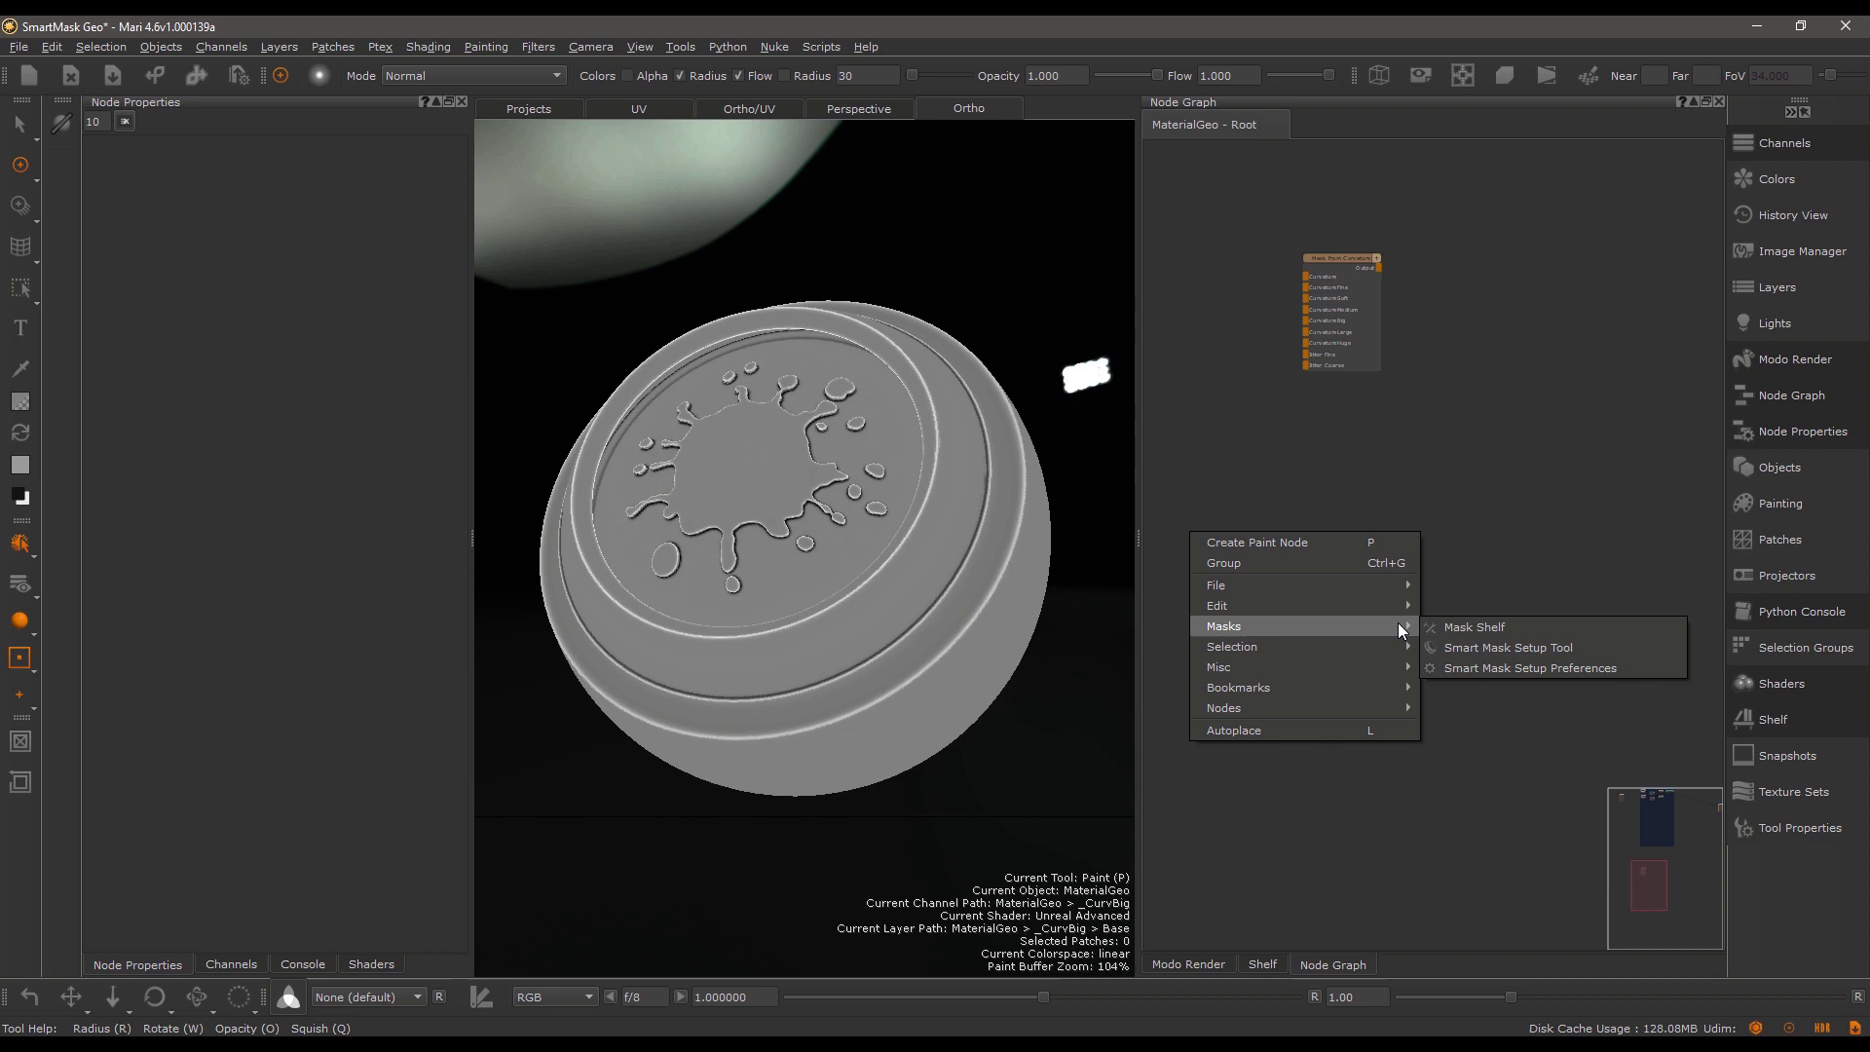
{"action": "left_click", "coordinate": [1479, 631]}
{"action": "left_click_drag", "start_coordinate": [749, 401], "coordinate": [1205, 729]}
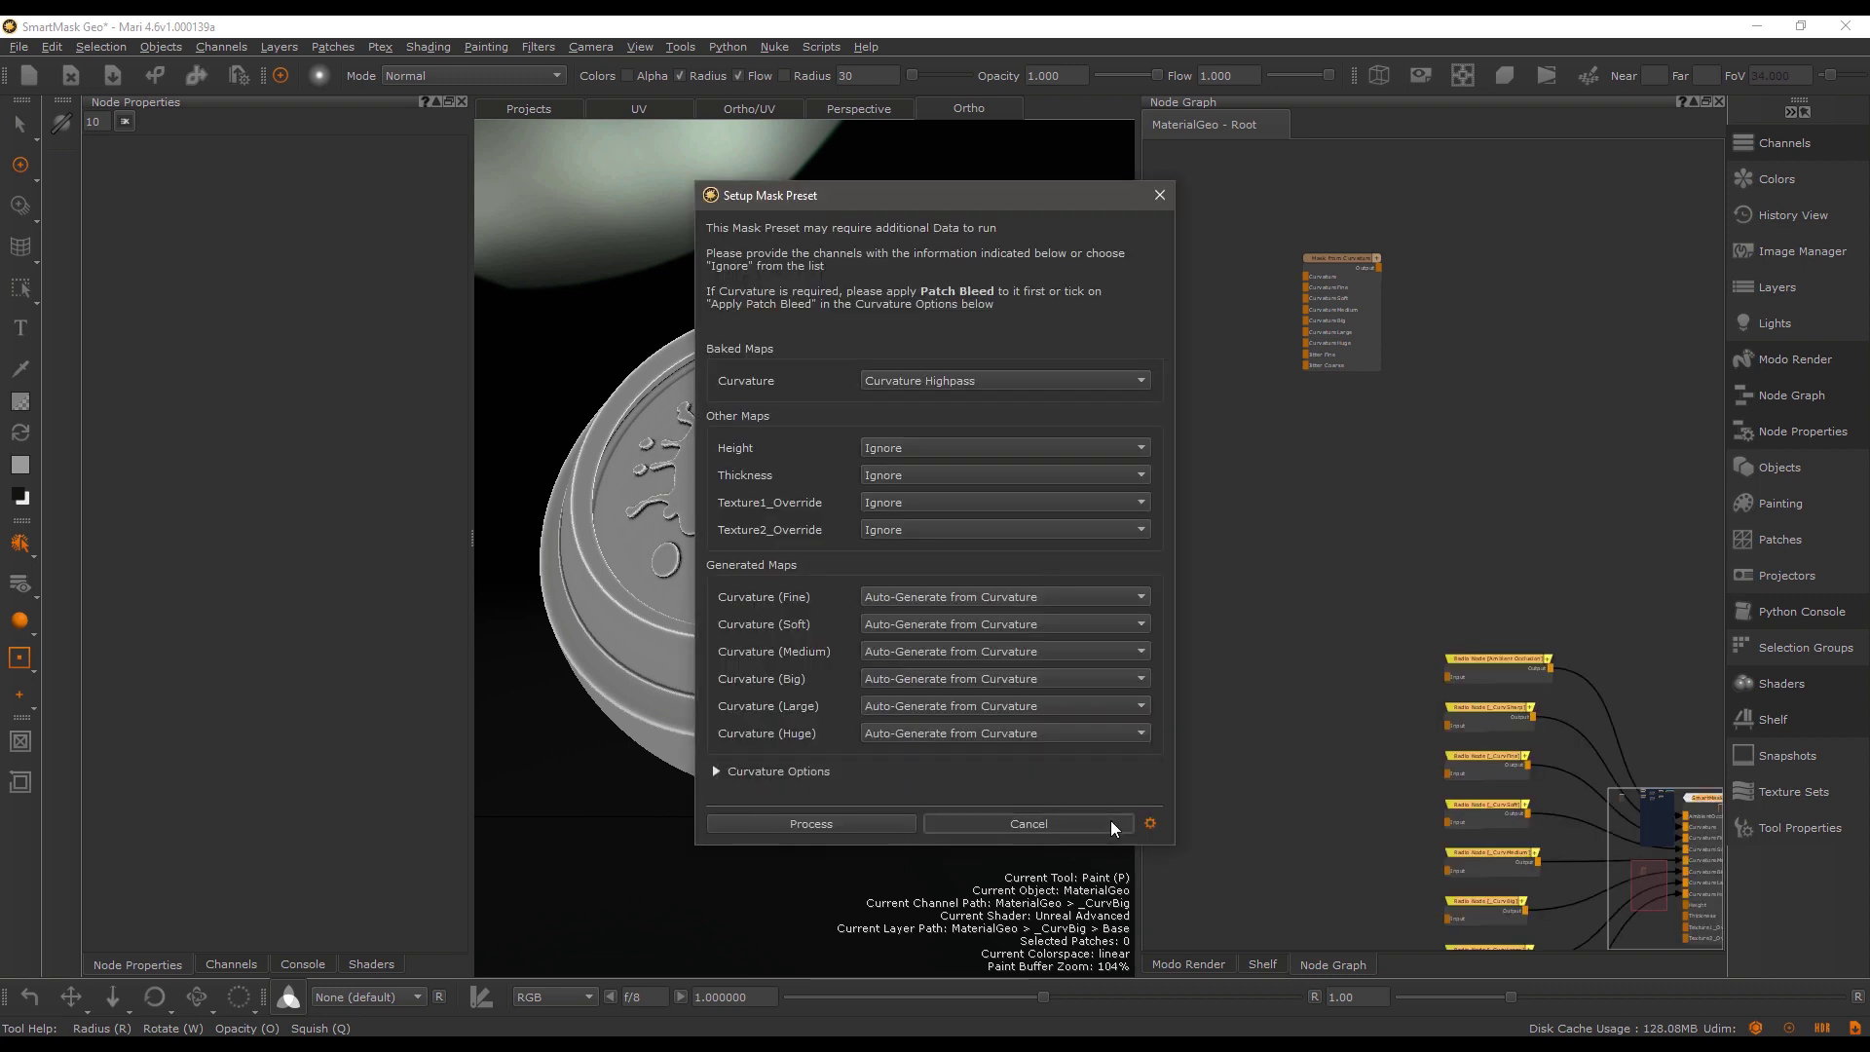
{"action": "left_click", "coordinate": [1110, 819]}
Close the Mask Shelf and frame the new SmartMask Cavity Rust node.
{"action": "left_click", "coordinate": [1148, 280]}
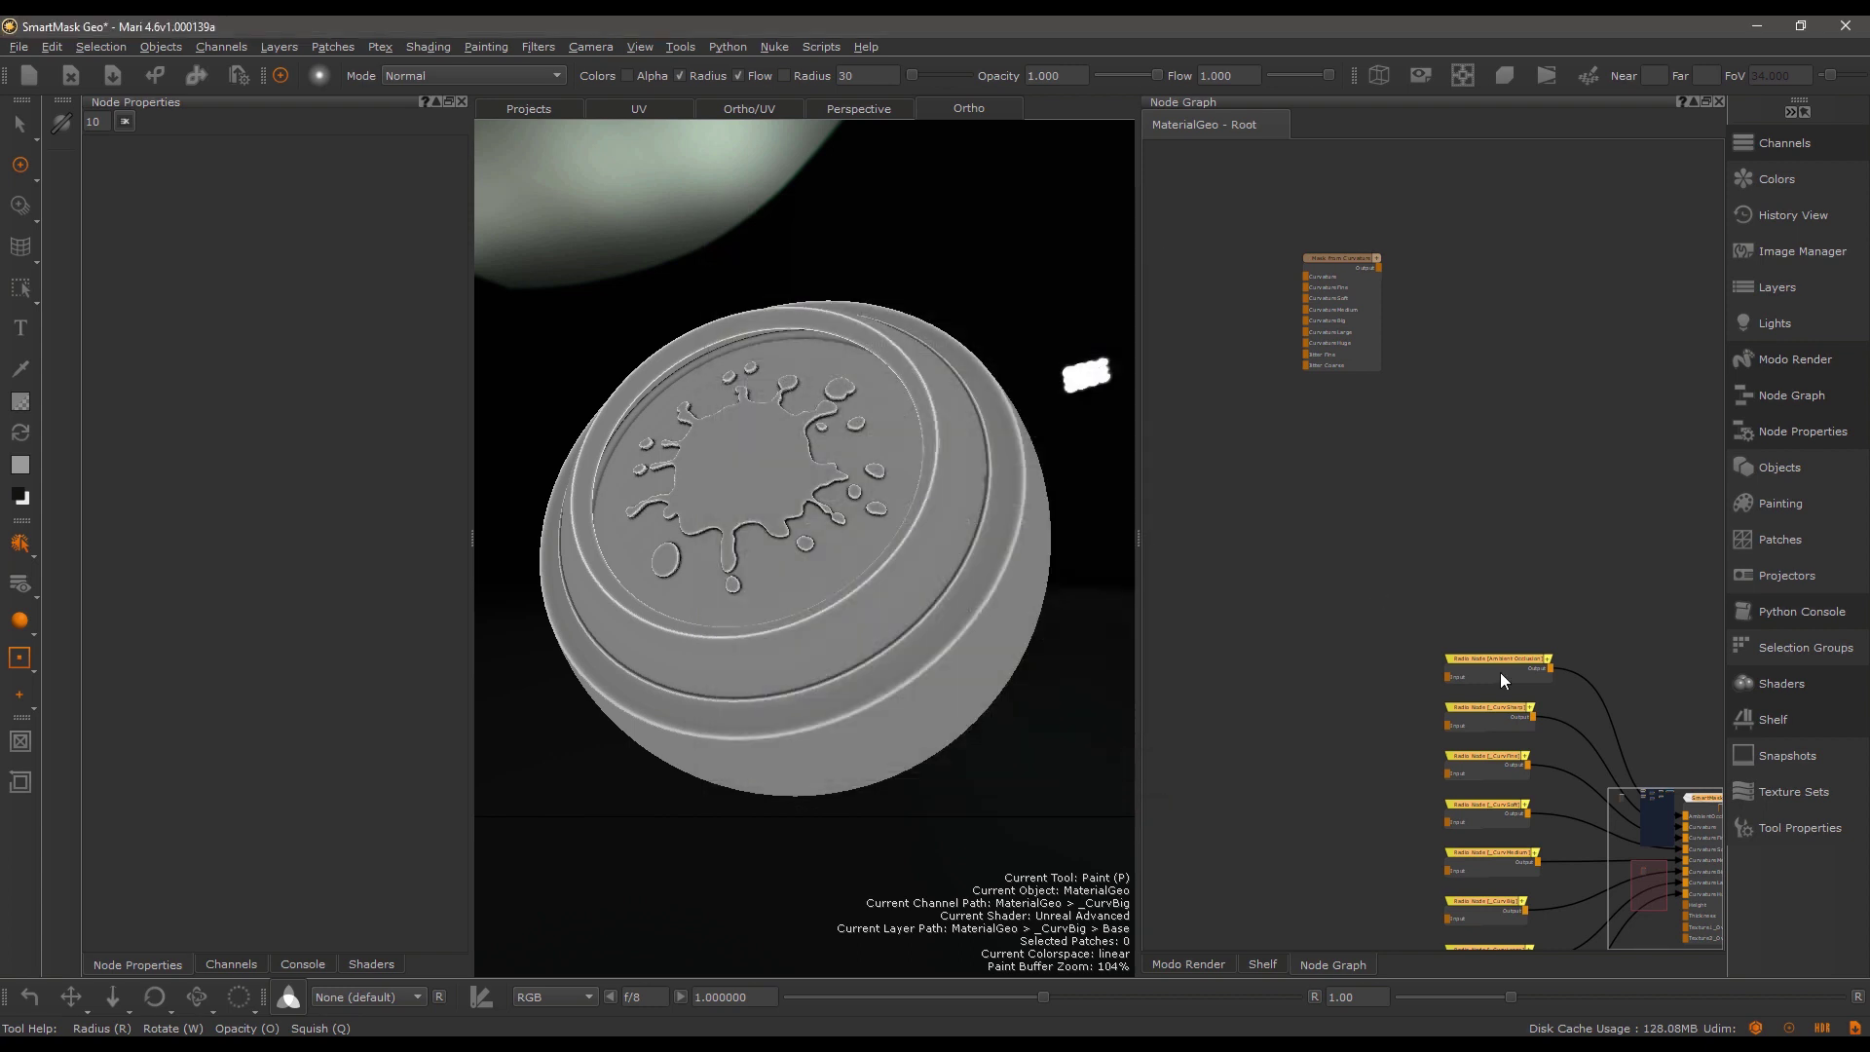
{"action": "middle_click_drag", "start_coordinate": [1500, 672], "coordinate": [1352, 452]}
{"action": "middle_click_drag", "start_coordinate": [1525, 408], "coordinate": [1496, 471]}
{"action": "scroll", "coordinate": [1496, 472], "scroll_direction": "up", "scroll_amount": 3}
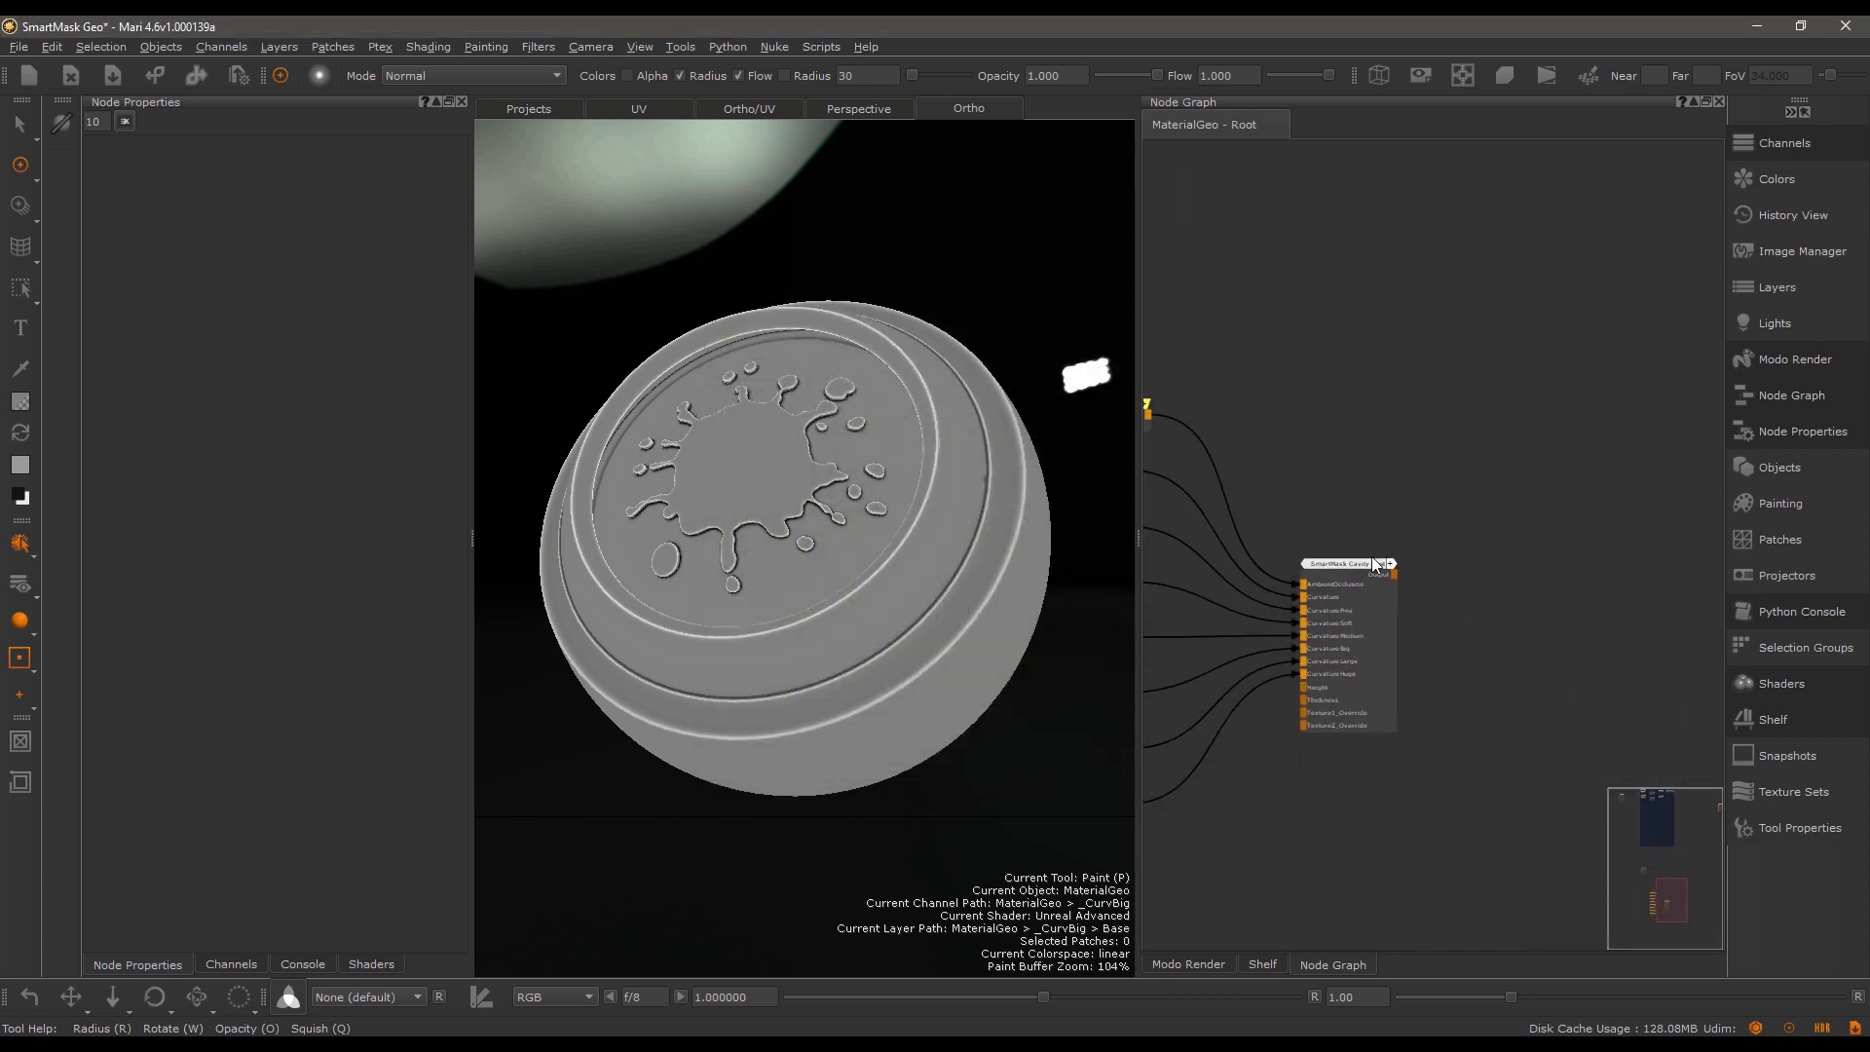
{"action": "middle_click_drag", "start_coordinate": [1372, 557], "coordinate": [1311, 588]}
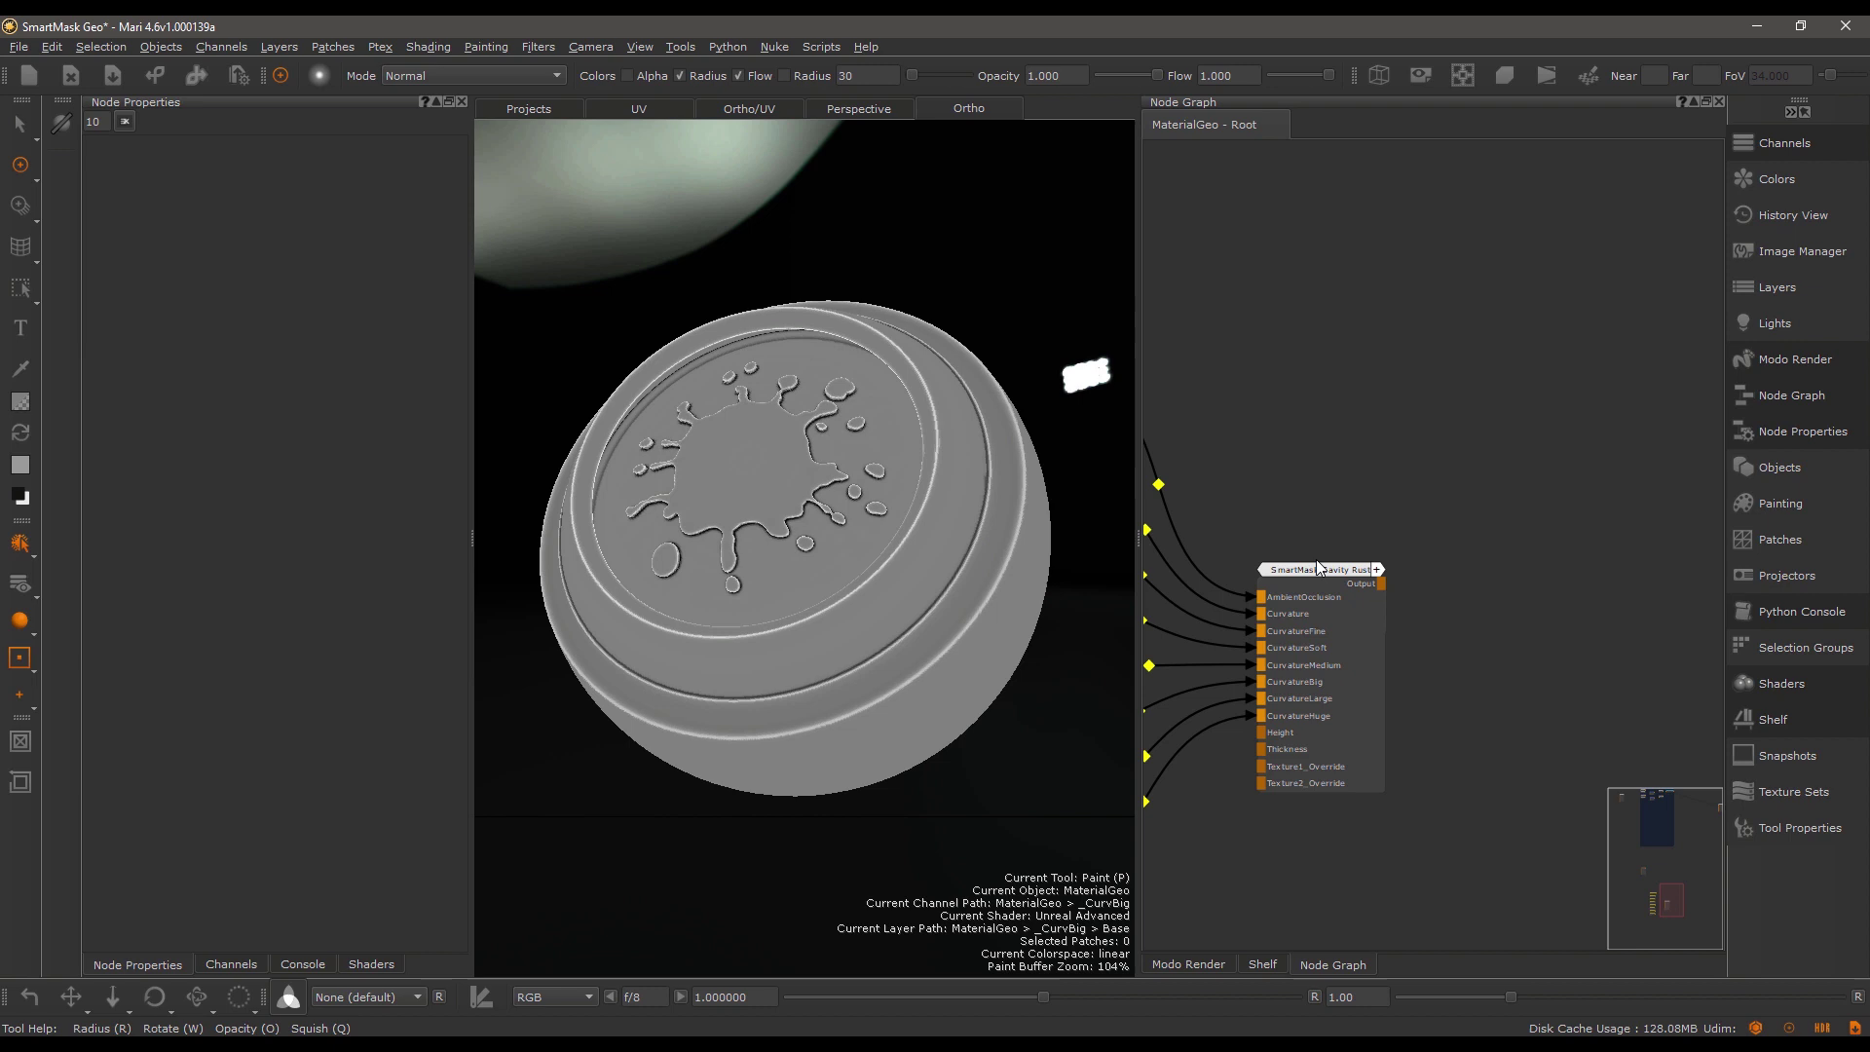
Open the SmartMask Cavity Rust group and zoom in on its inner Mask from Curvature node.
{"action": "left_click", "coordinate": [1318, 565]}
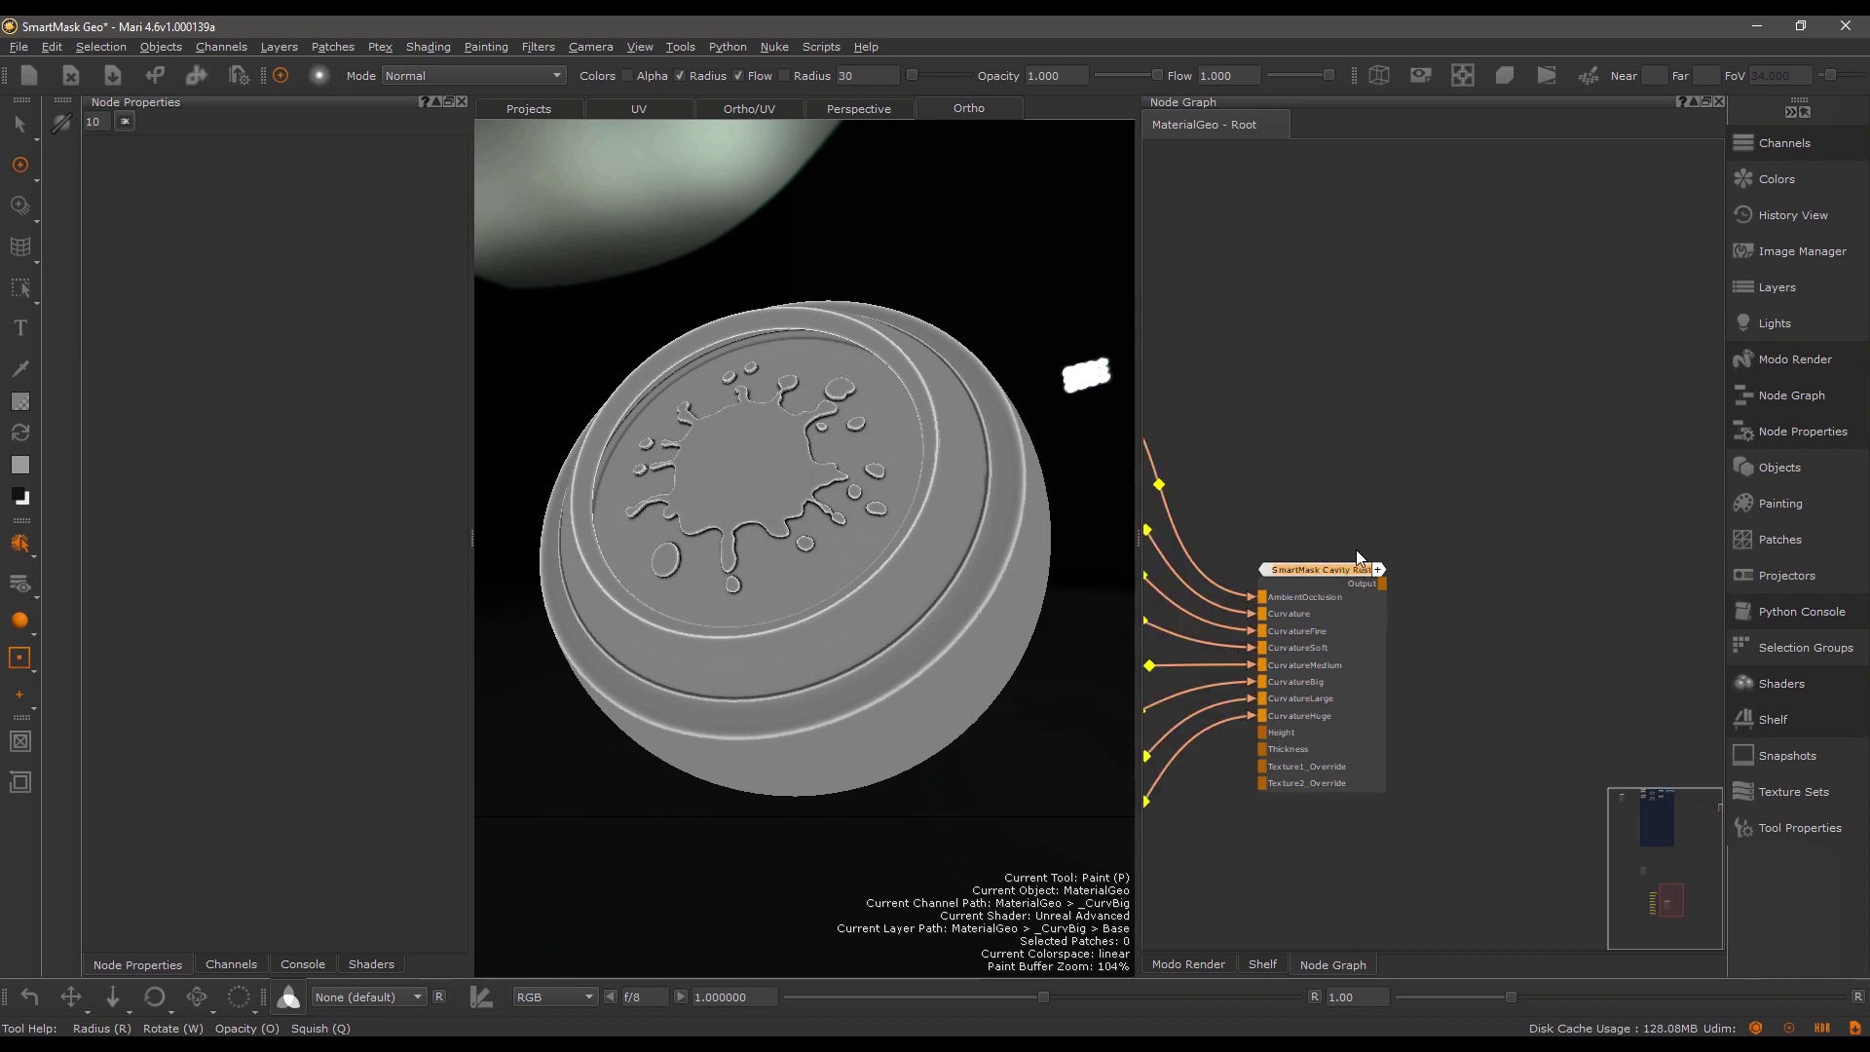
{"action": "double_click", "coordinate": [1358, 556]}
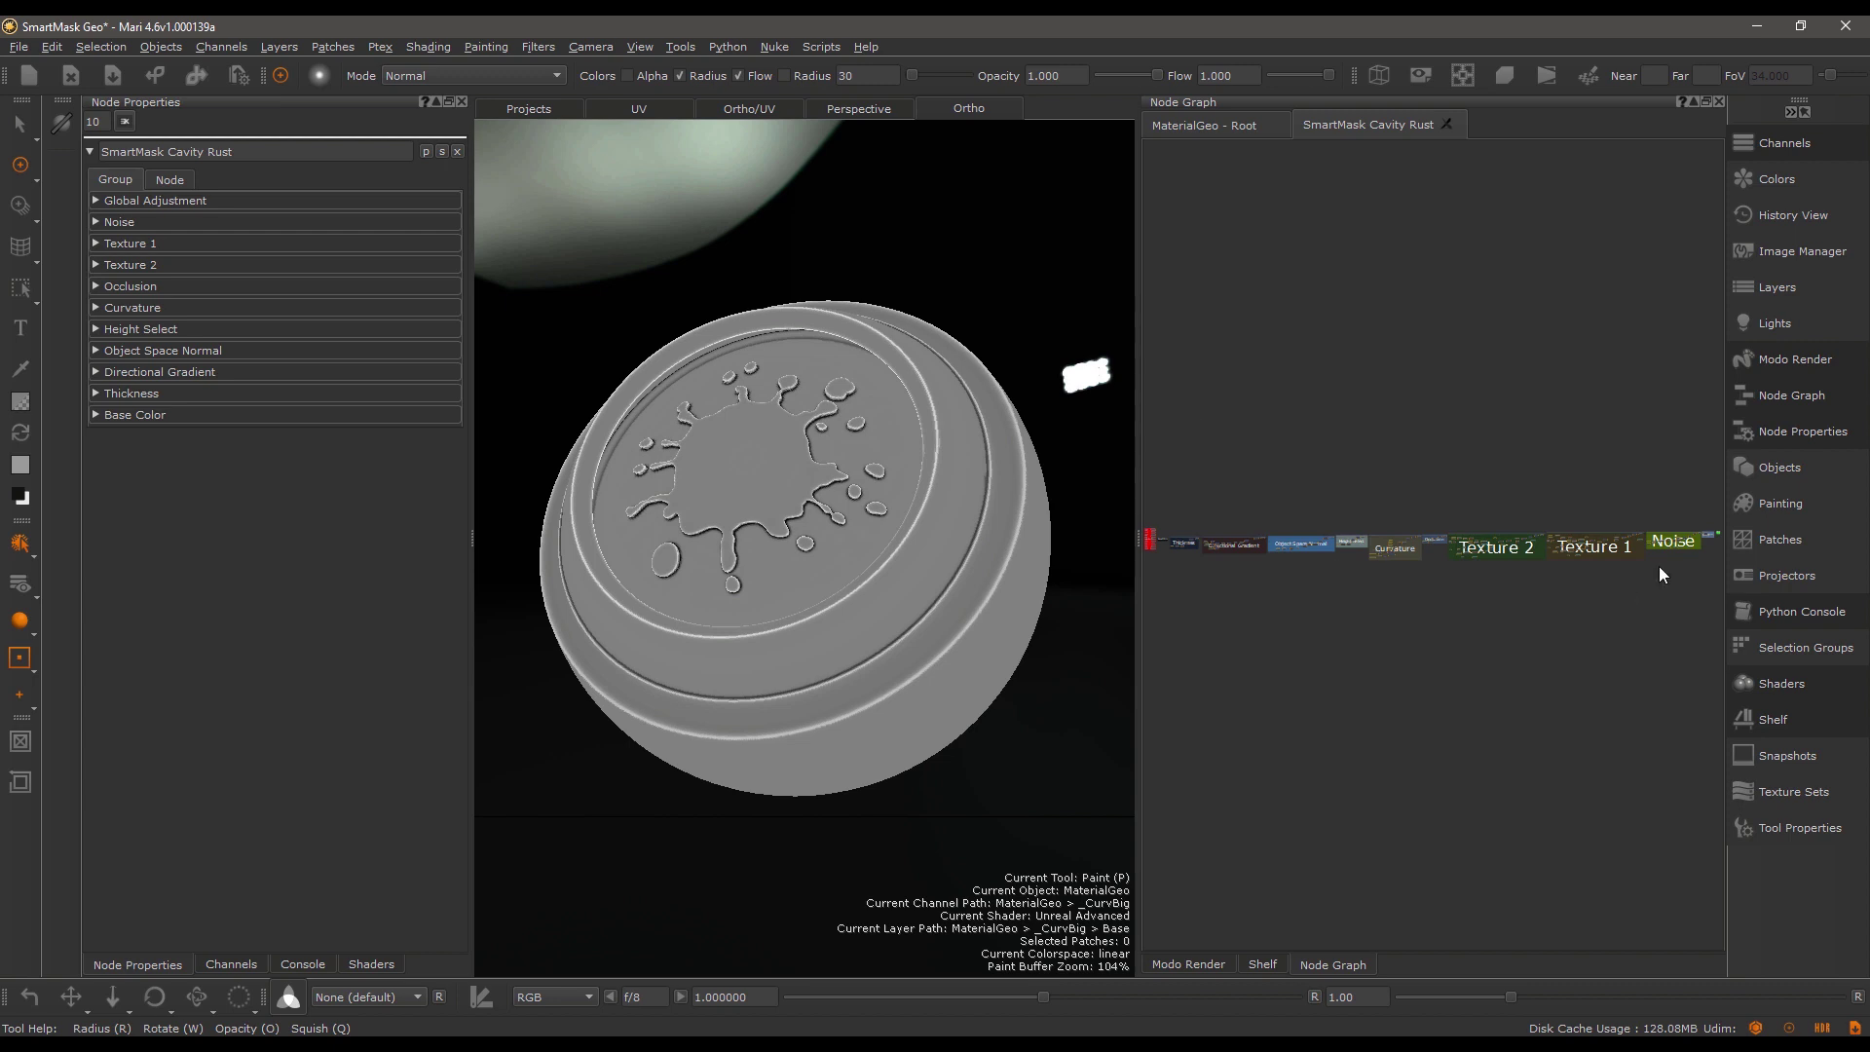
{"action": "scroll", "coordinate": [1354, 502], "scroll_direction": "up", "scroll_amount": 10}
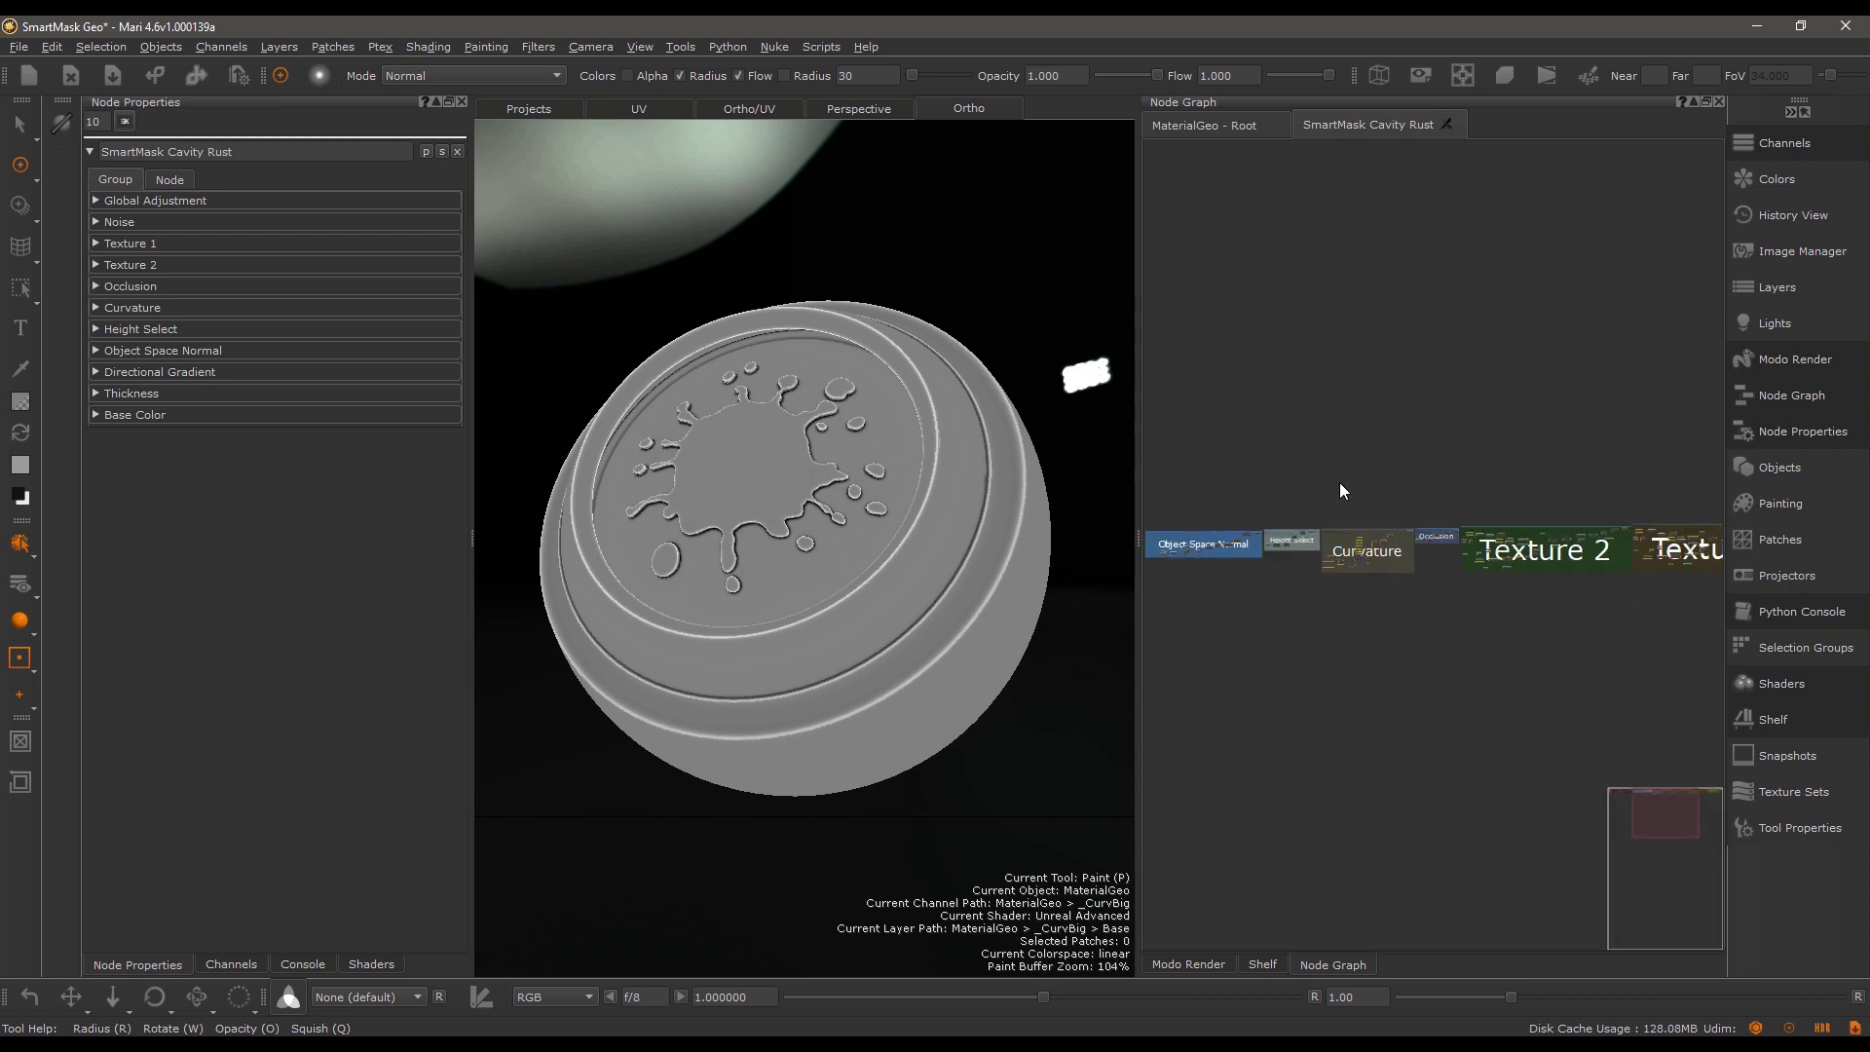
{"action": "scroll", "coordinate": [1398, 435], "scroll_direction": "up", "scroll_amount": 6}
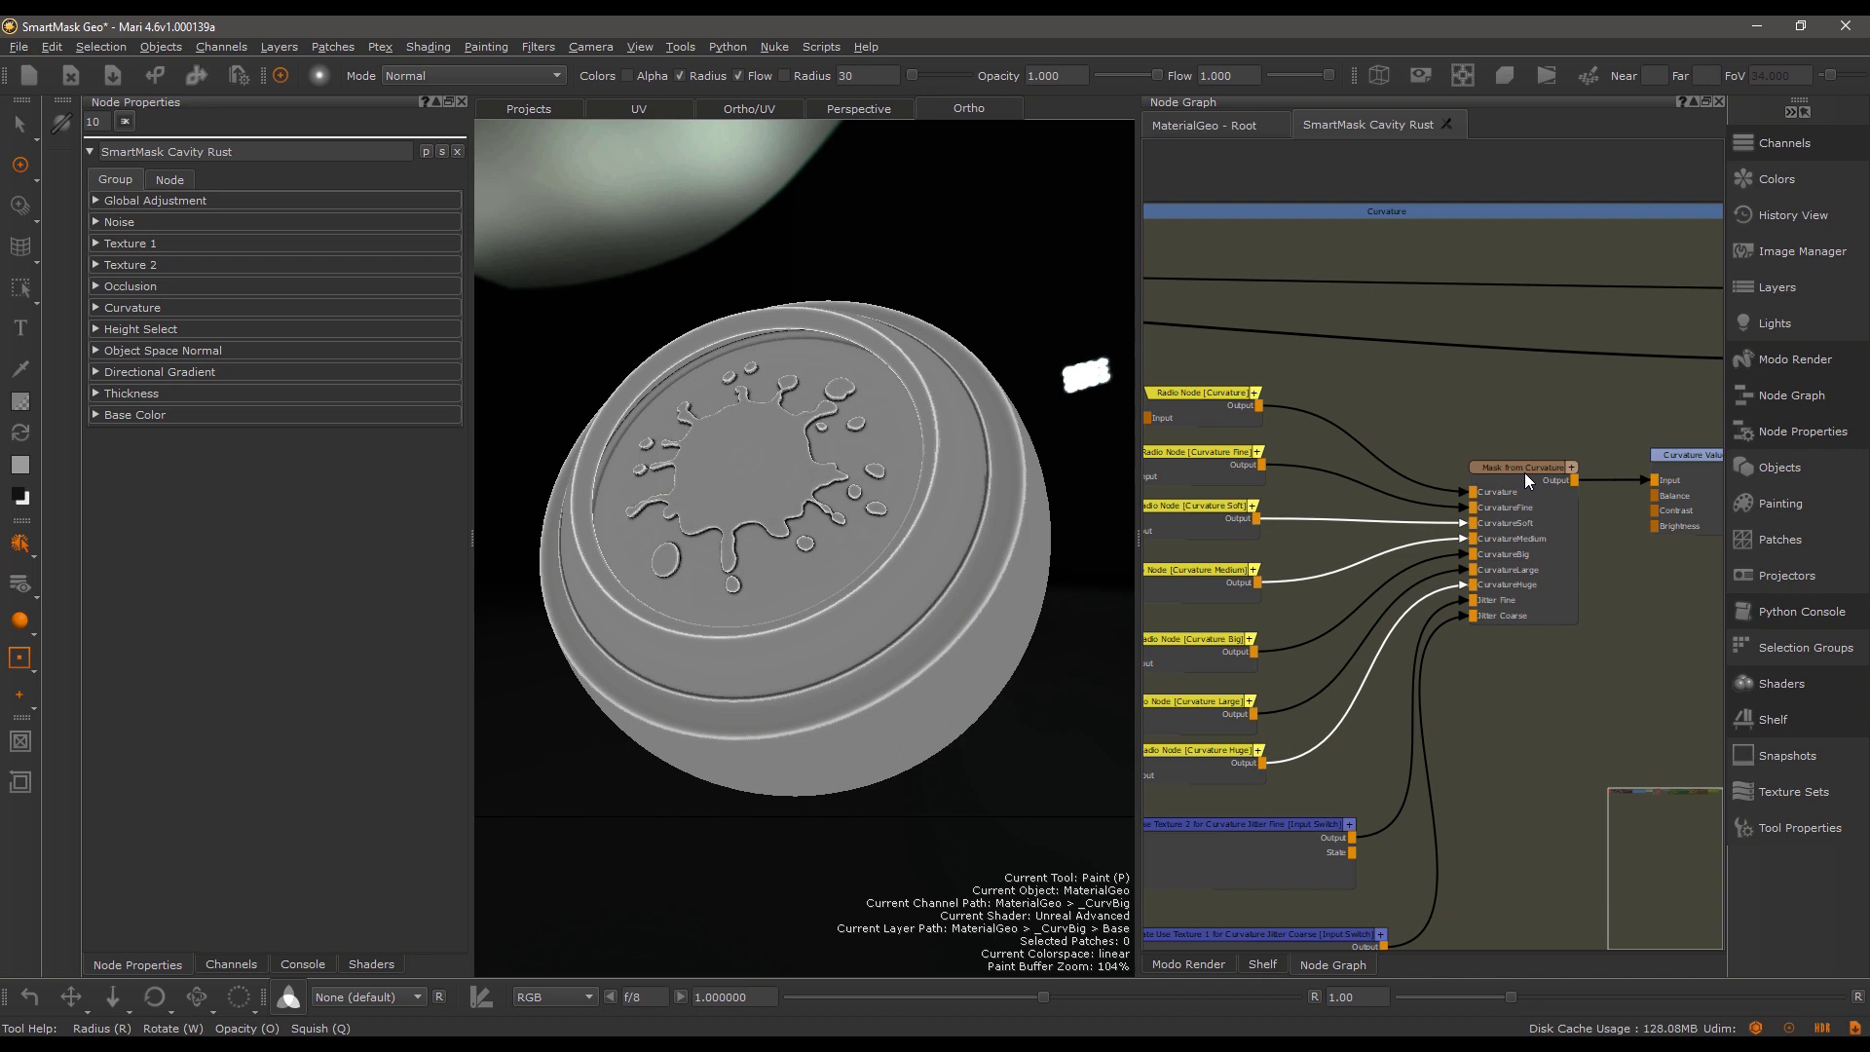
{"action": "mouse_move", "coordinate": [1523, 472]}
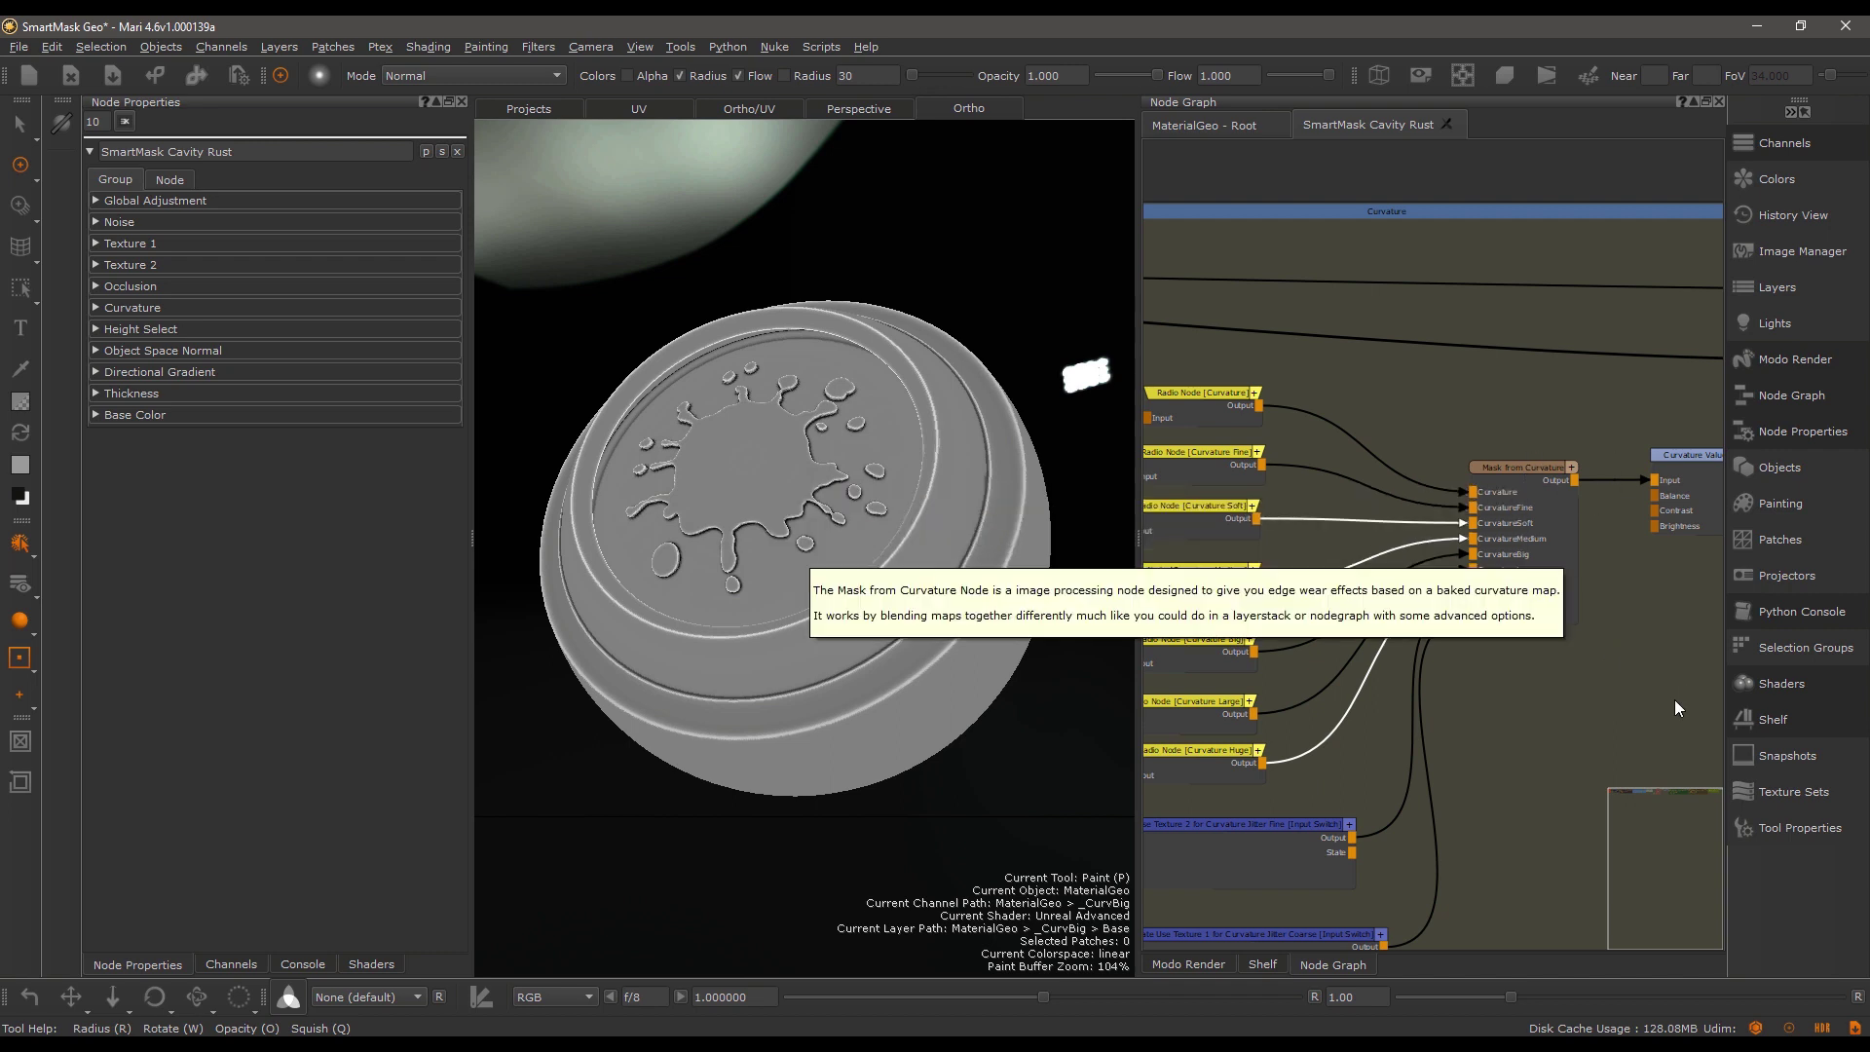
Return to the root graph and delete the SmartMask Cavity Rust node with its Radio inputs.
{"action": "left_click", "coordinate": [1445, 124]}
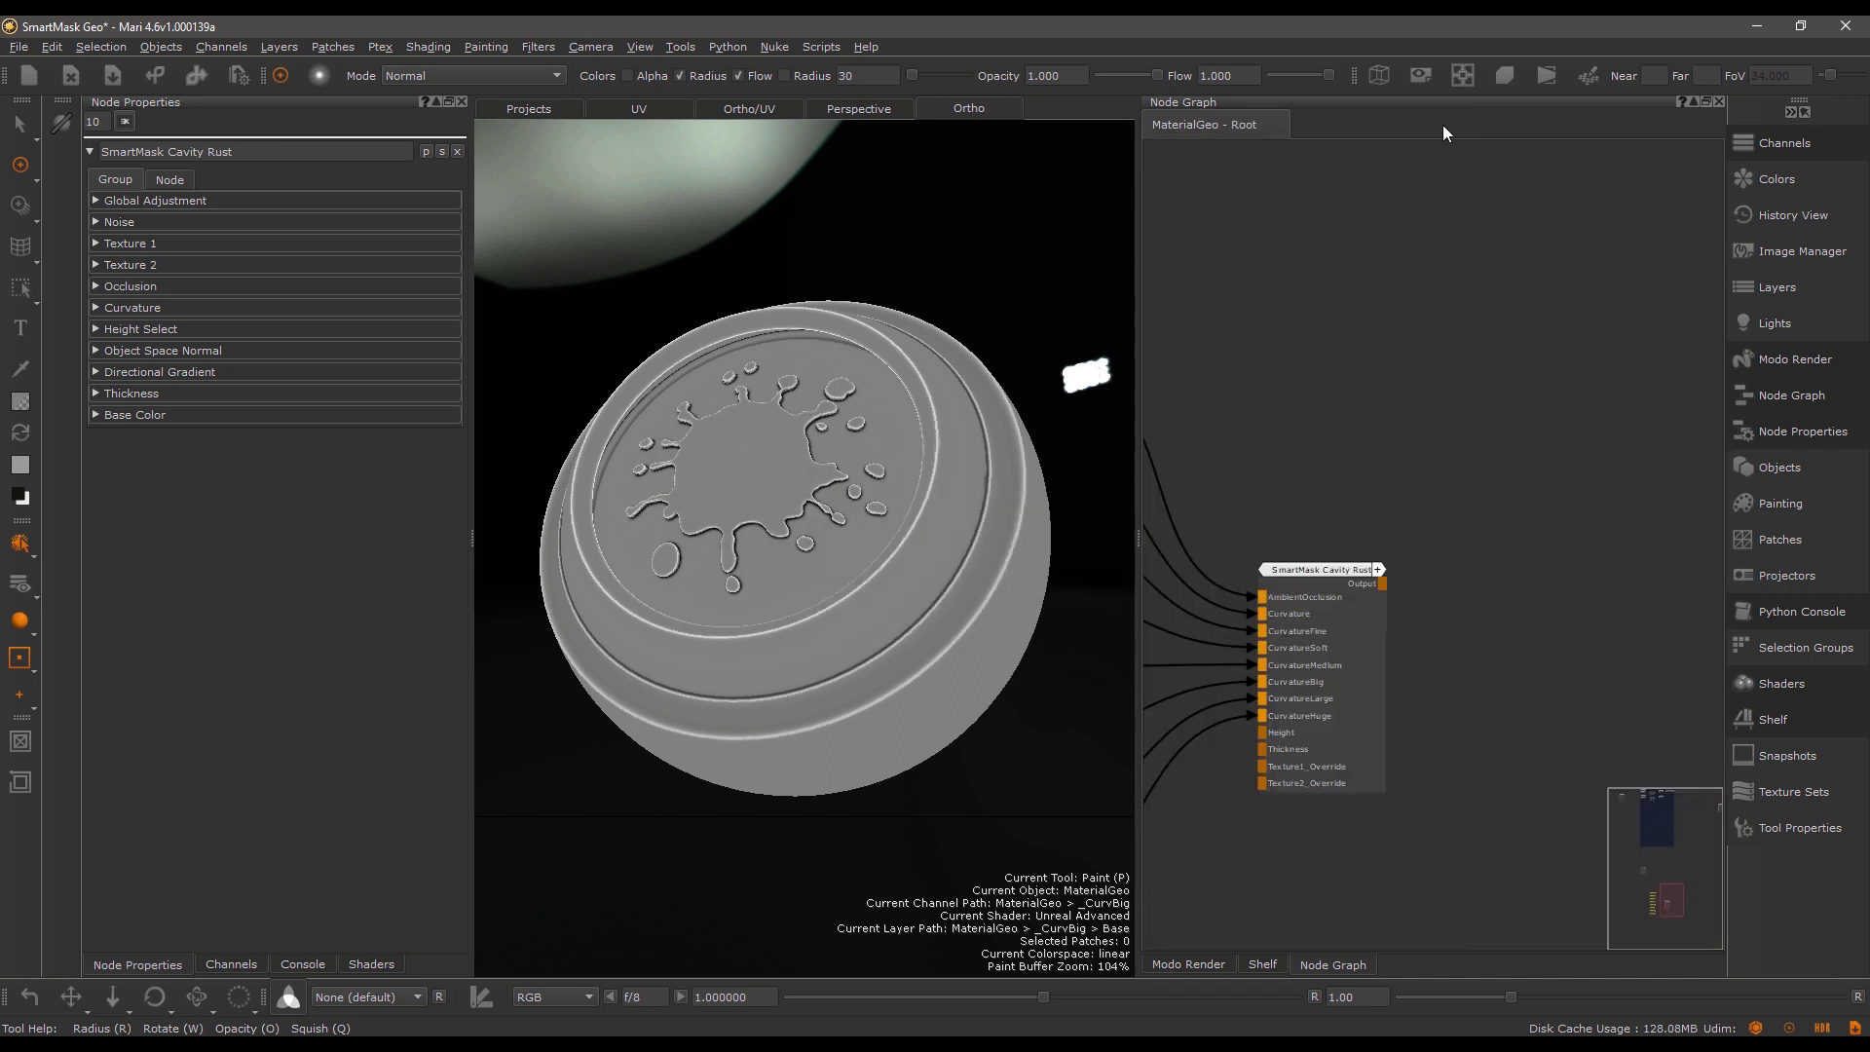
{"action": "scroll", "coordinate": [1445, 470], "scroll_direction": "down", "scroll_amount": 3}
{"action": "left_click_drag", "start_coordinate": [1232, 459], "coordinate": [1488, 703]}
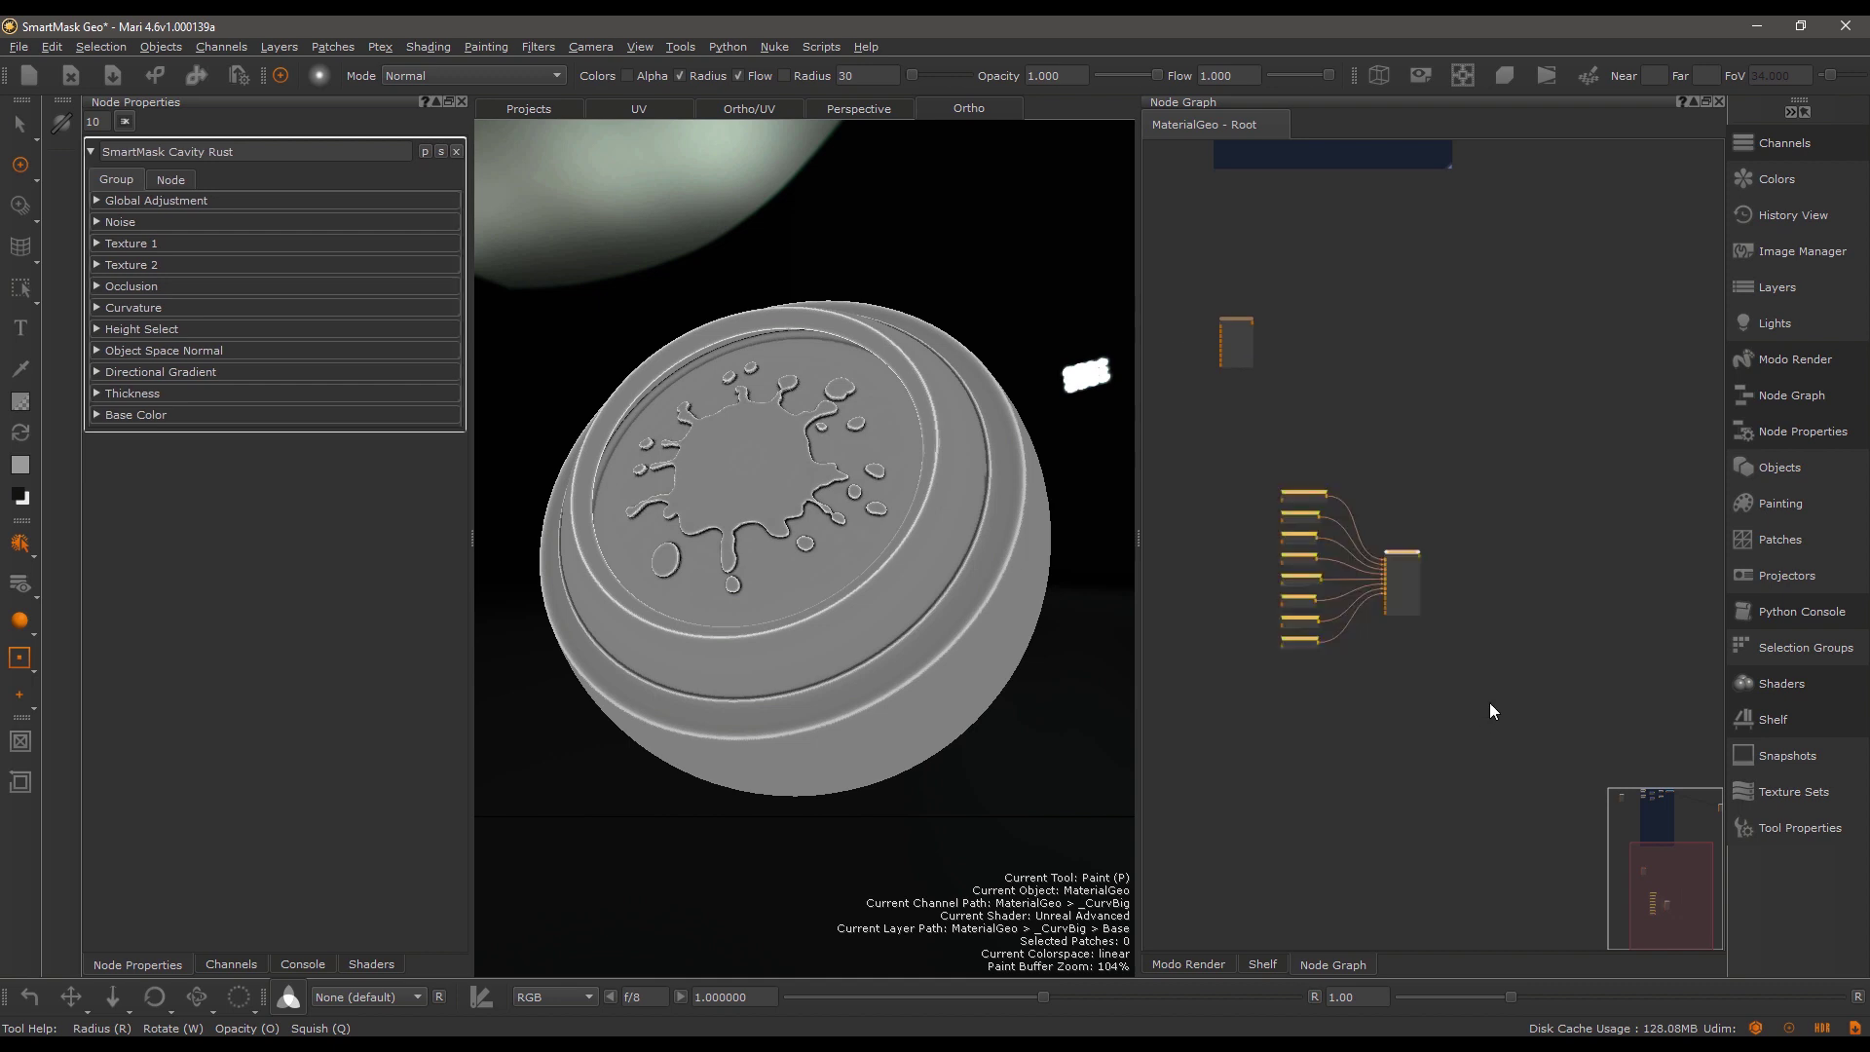
{"action": "key", "text": "Delete"}
Frame the standalone Mask from Curvature node and reselect it.
{"action": "middle_click_drag", "start_coordinate": [1315, 446], "coordinate": [1417, 335]}
{"action": "scroll", "coordinate": [1458, 482], "scroll_direction": "up", "scroll_amount": 3}
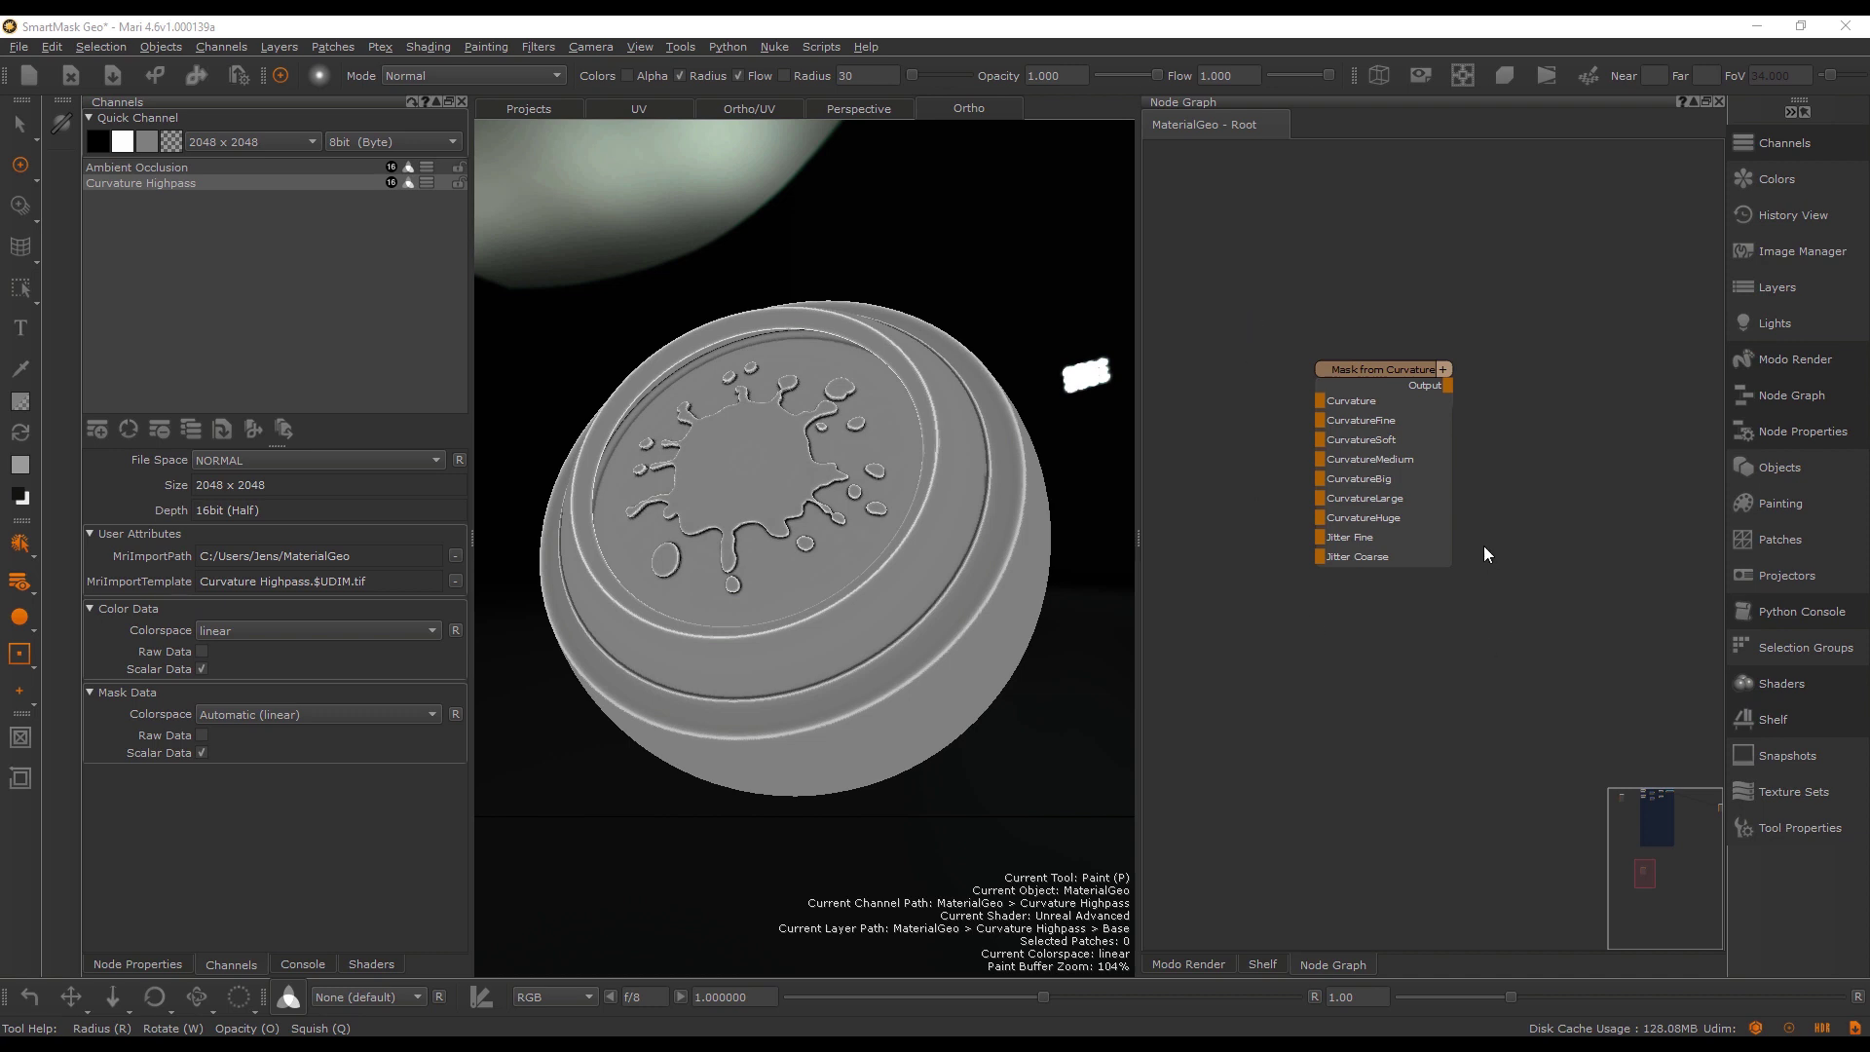
{"action": "double_click", "coordinate": [1365, 370]}
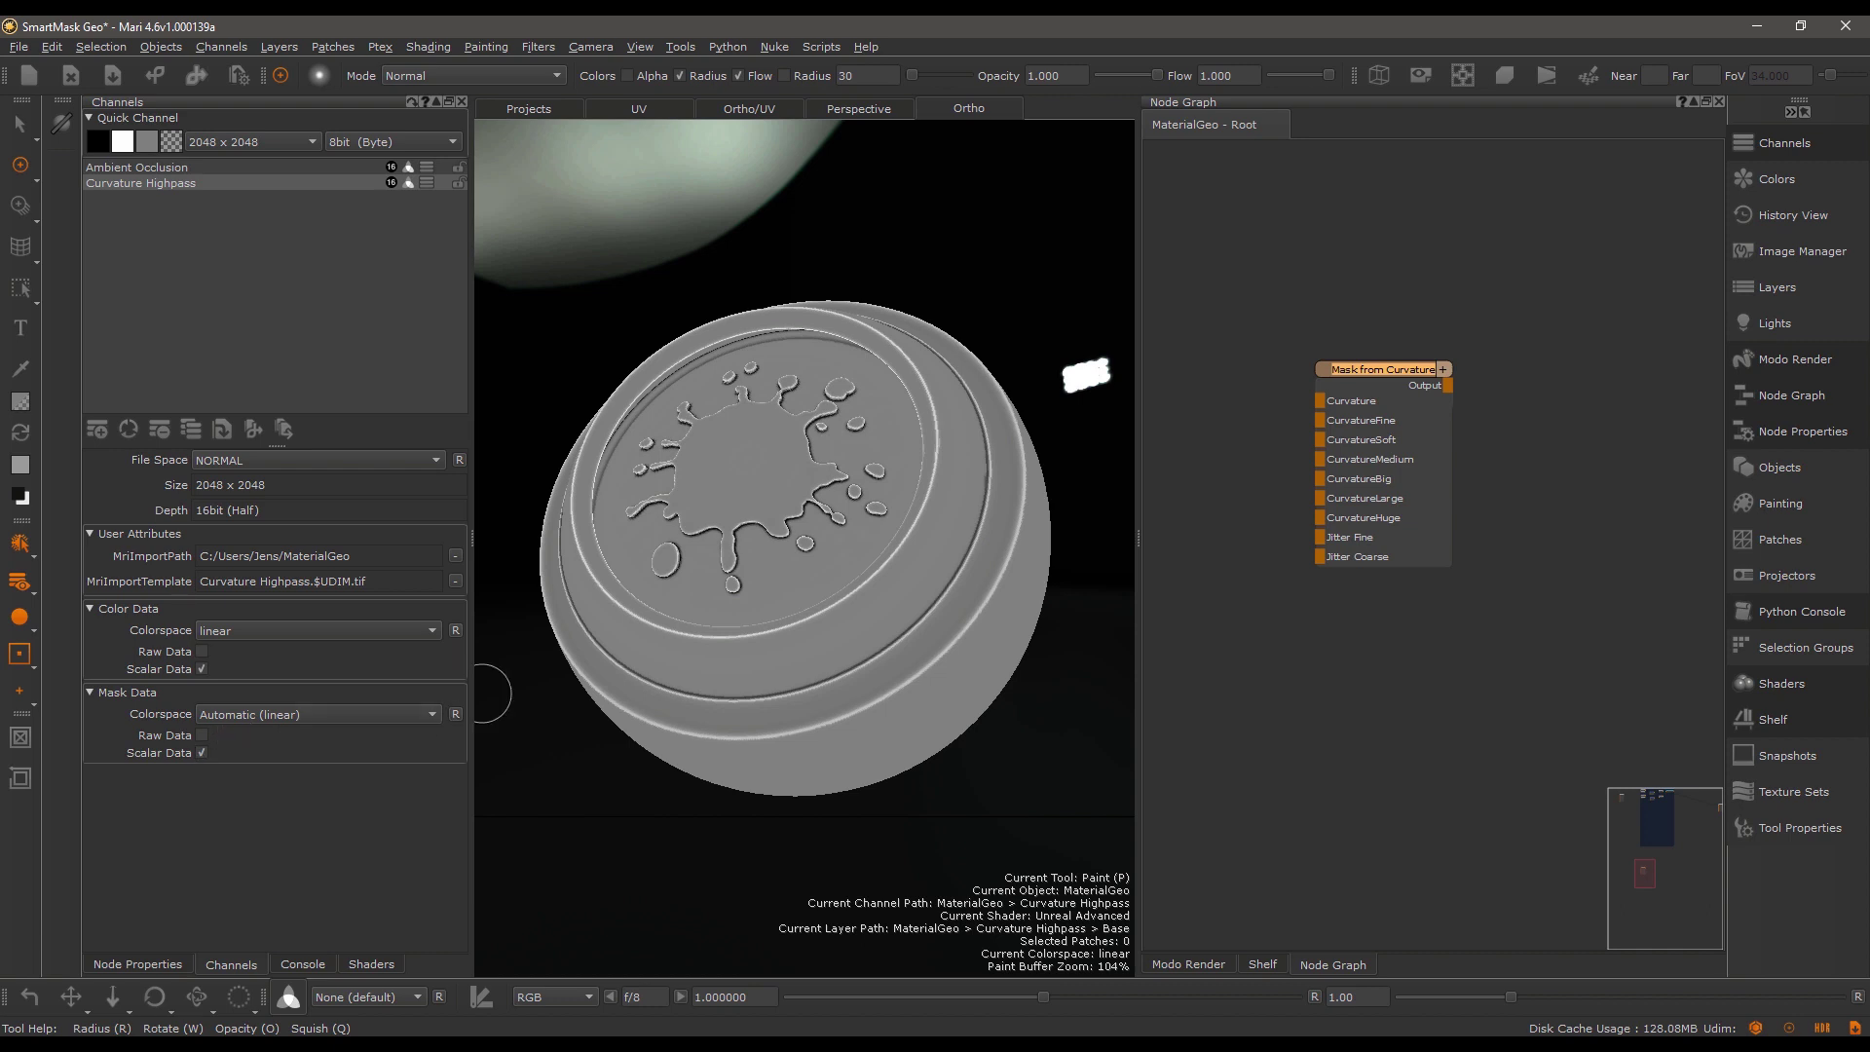
{"action": "left_click", "coordinate": [1352, 224]}
{"action": "left_click_drag", "start_coordinate": [1364, 370], "coordinate": [1365, 367]}
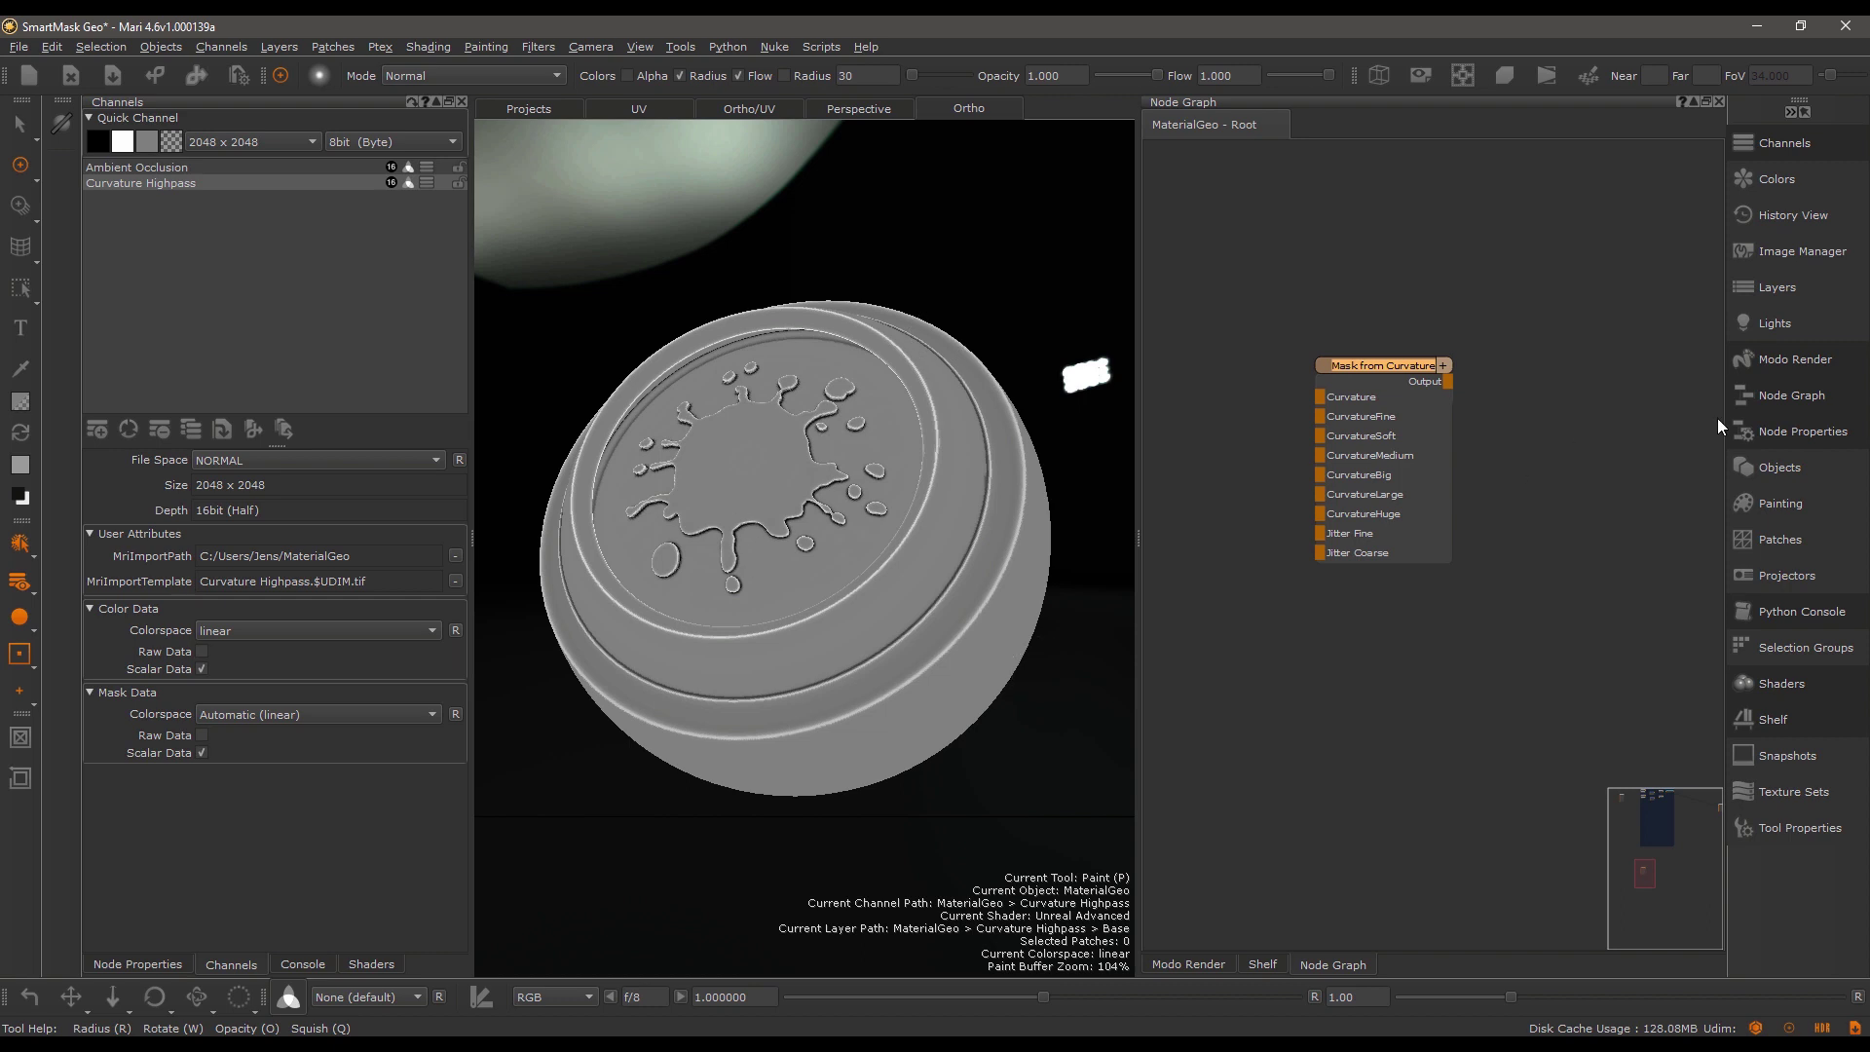
Look through the Modo Render Bake tab's preset list, then go back to Render settings.
{"action": "left_click", "coordinate": [1798, 359]}
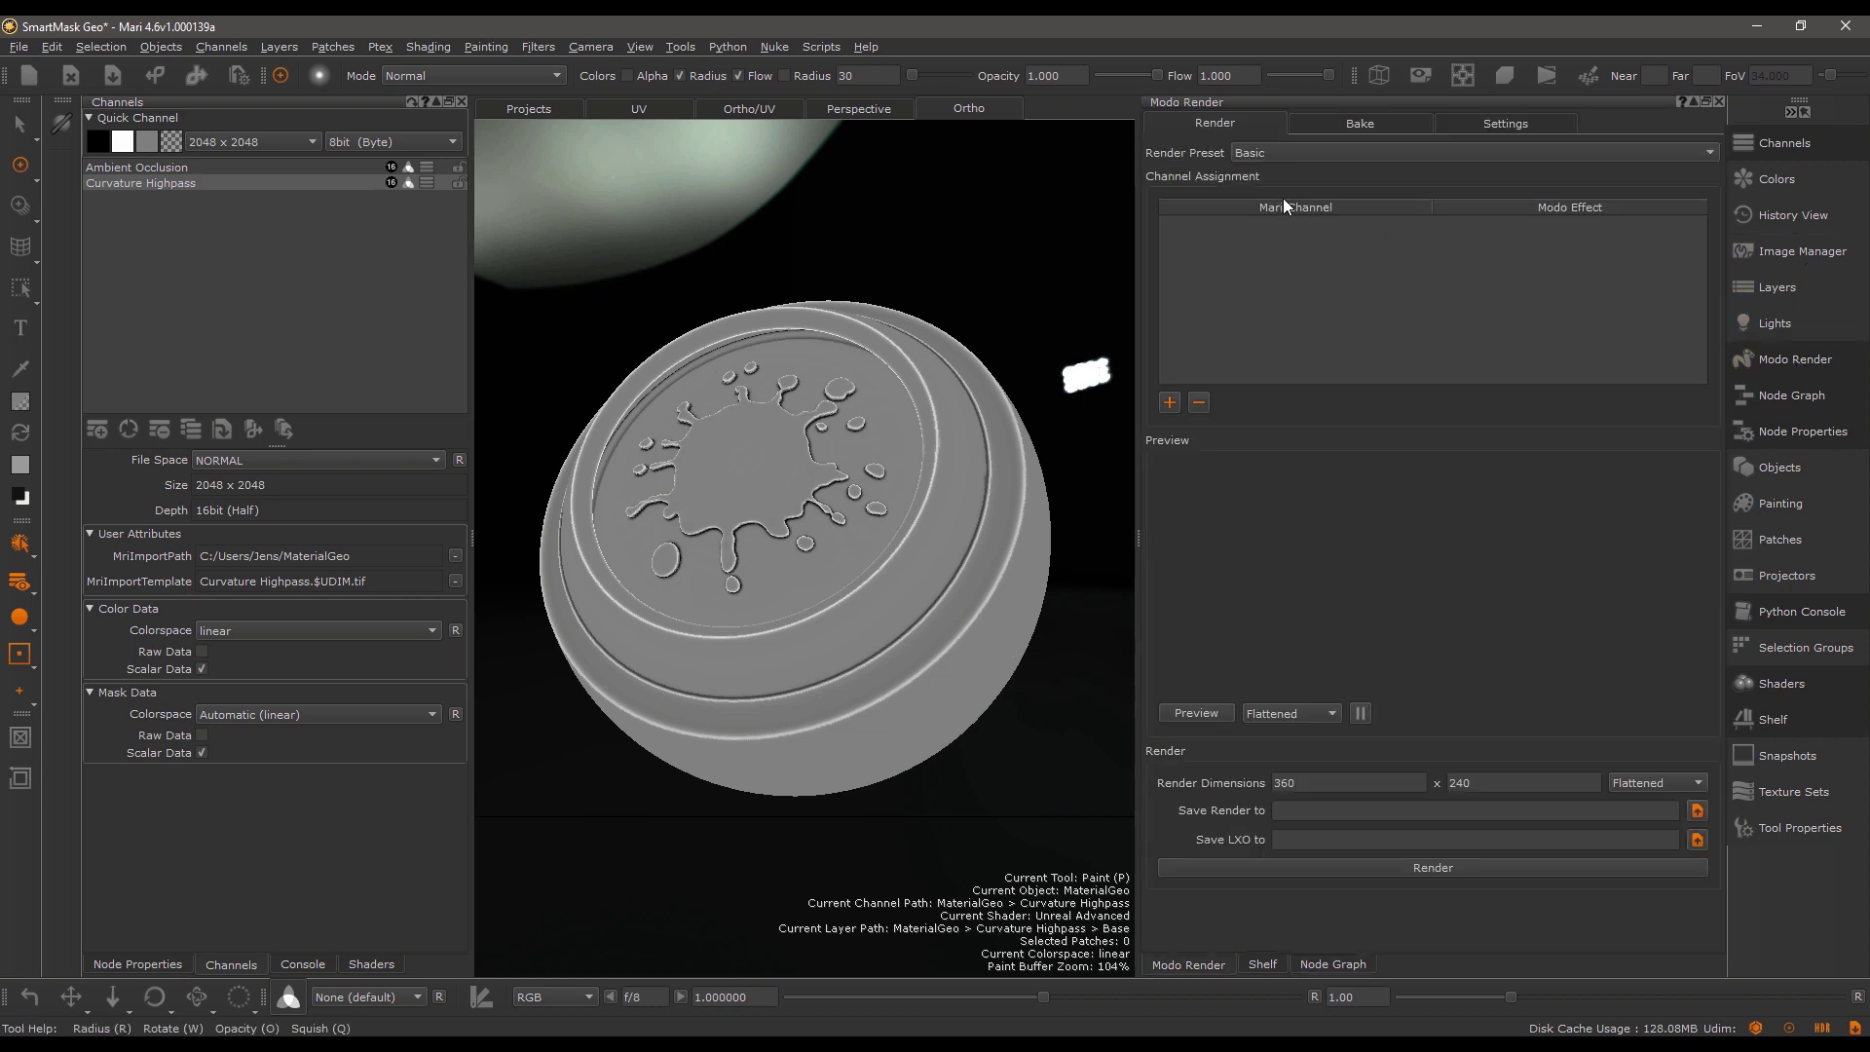
{"action": "left_click", "coordinate": [1347, 125]}
{"action": "left_click", "coordinate": [1284, 154]}
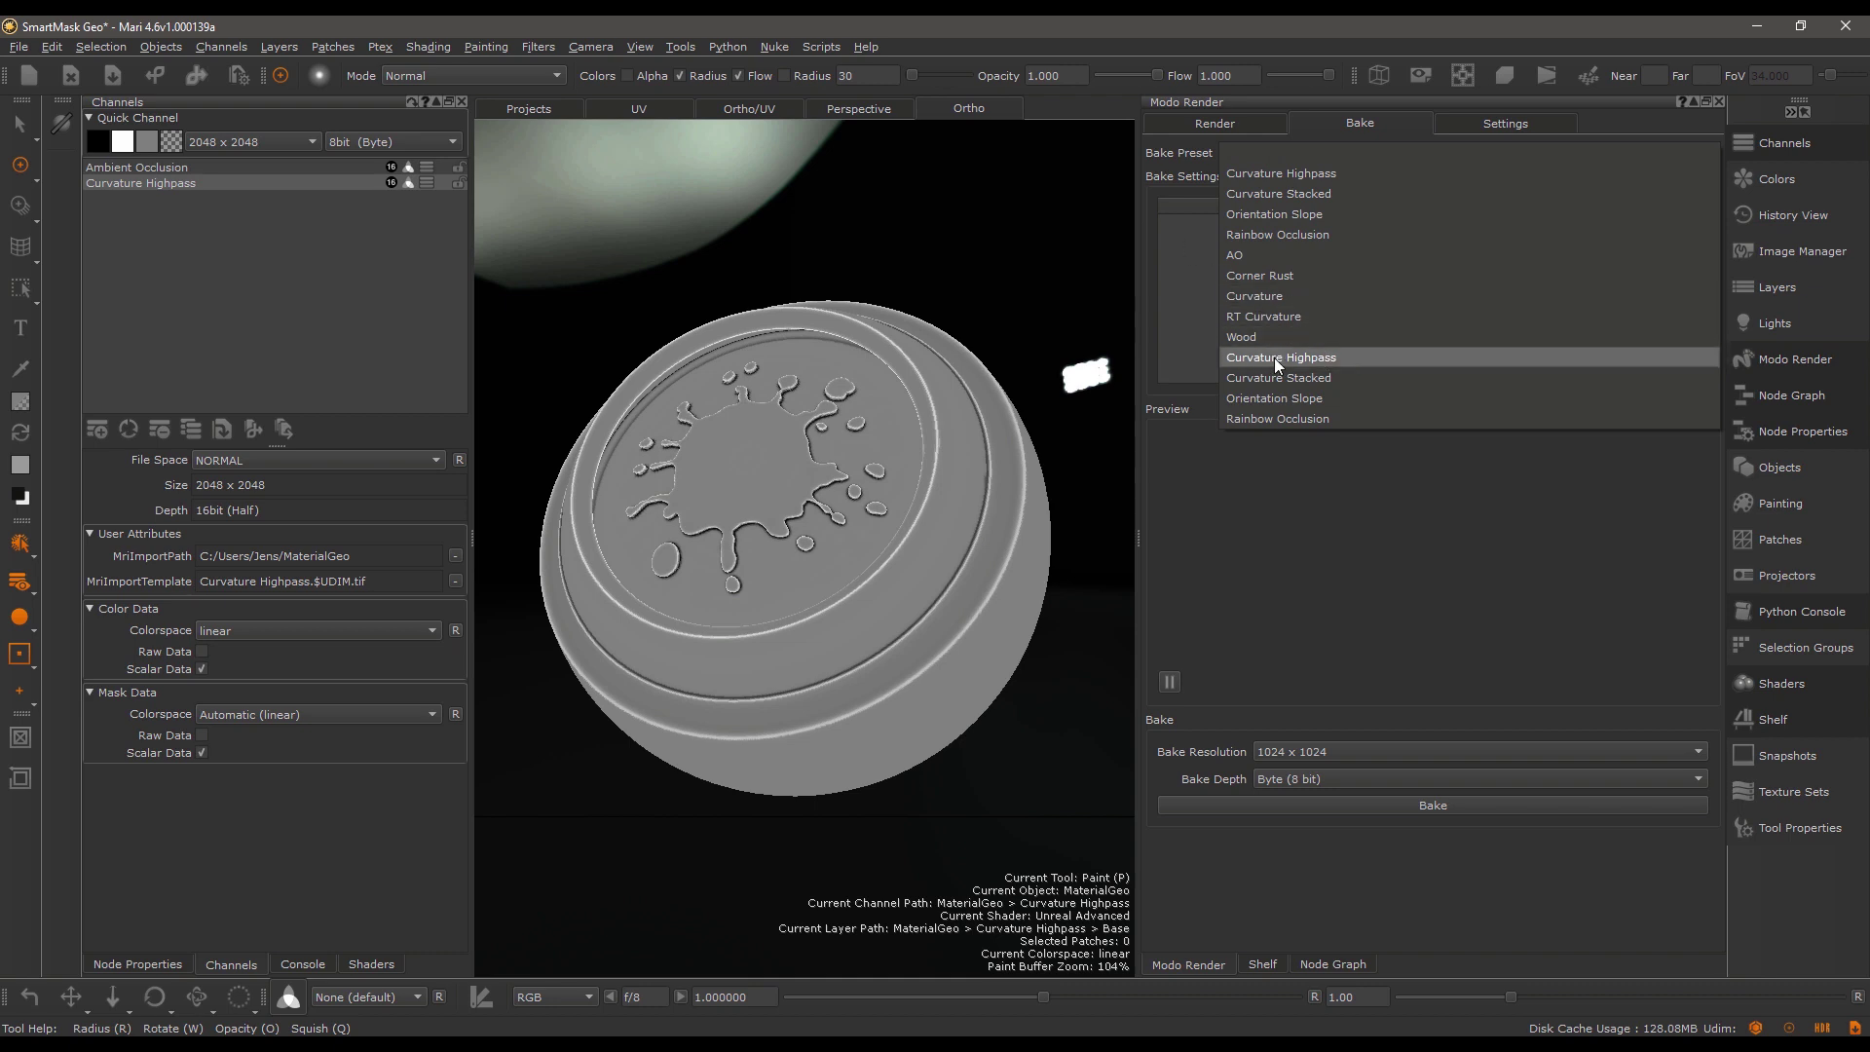
{"action": "left_click", "coordinate": [1179, 275]}
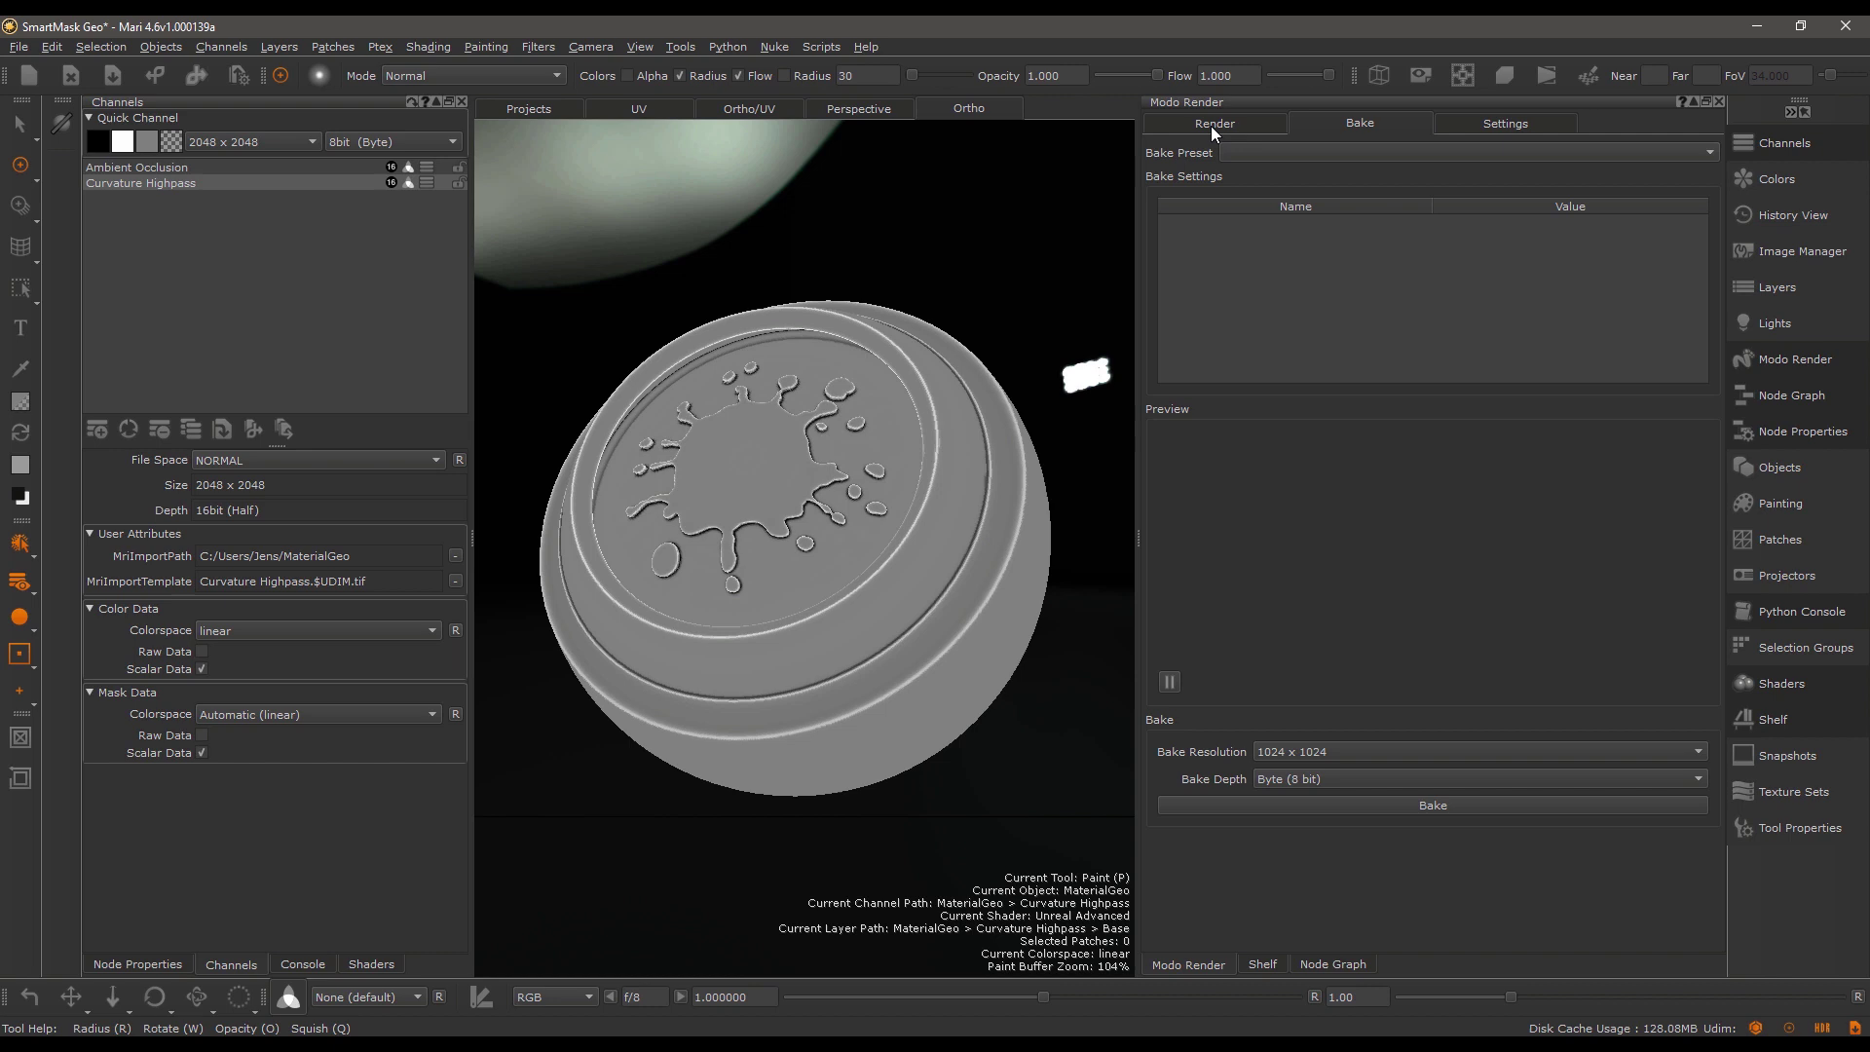
{"action": "left_click", "coordinate": [1212, 126]}
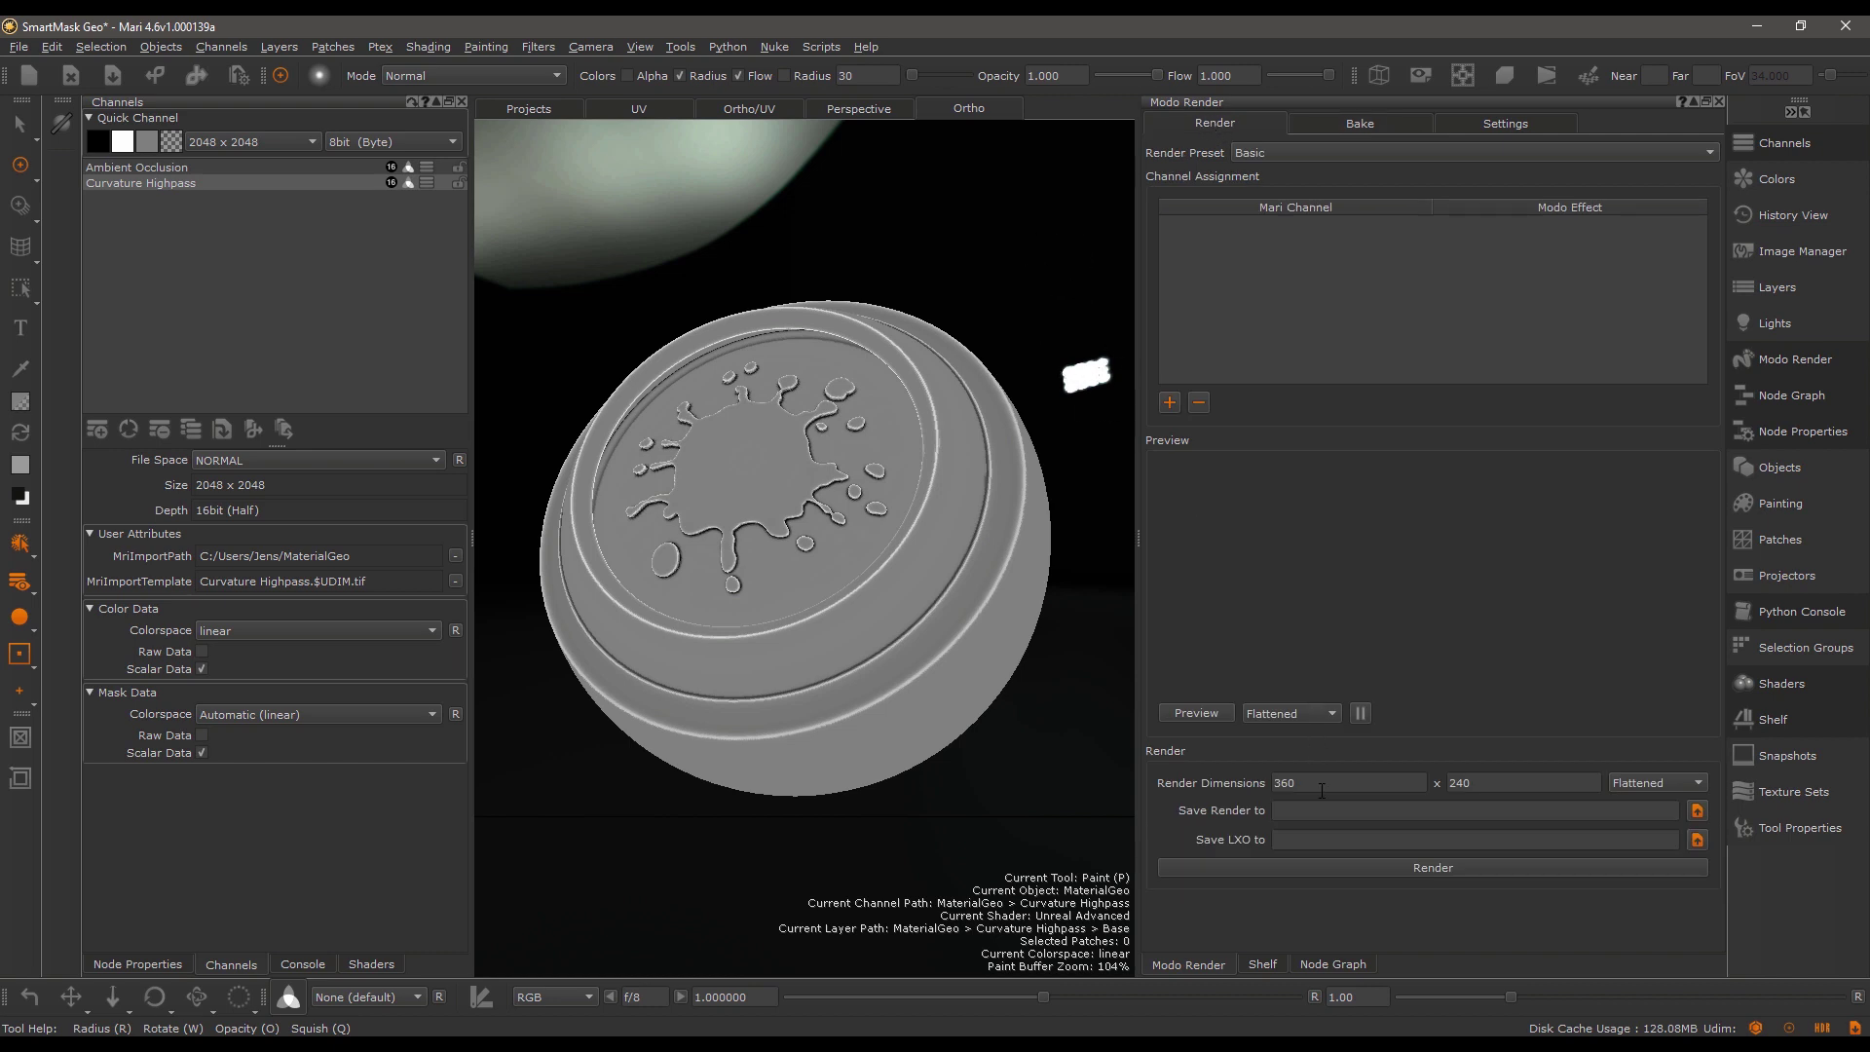
Bring the Node Graph back and reselect the Mask from Curvature node.
{"action": "left_click", "coordinate": [1331, 964]}
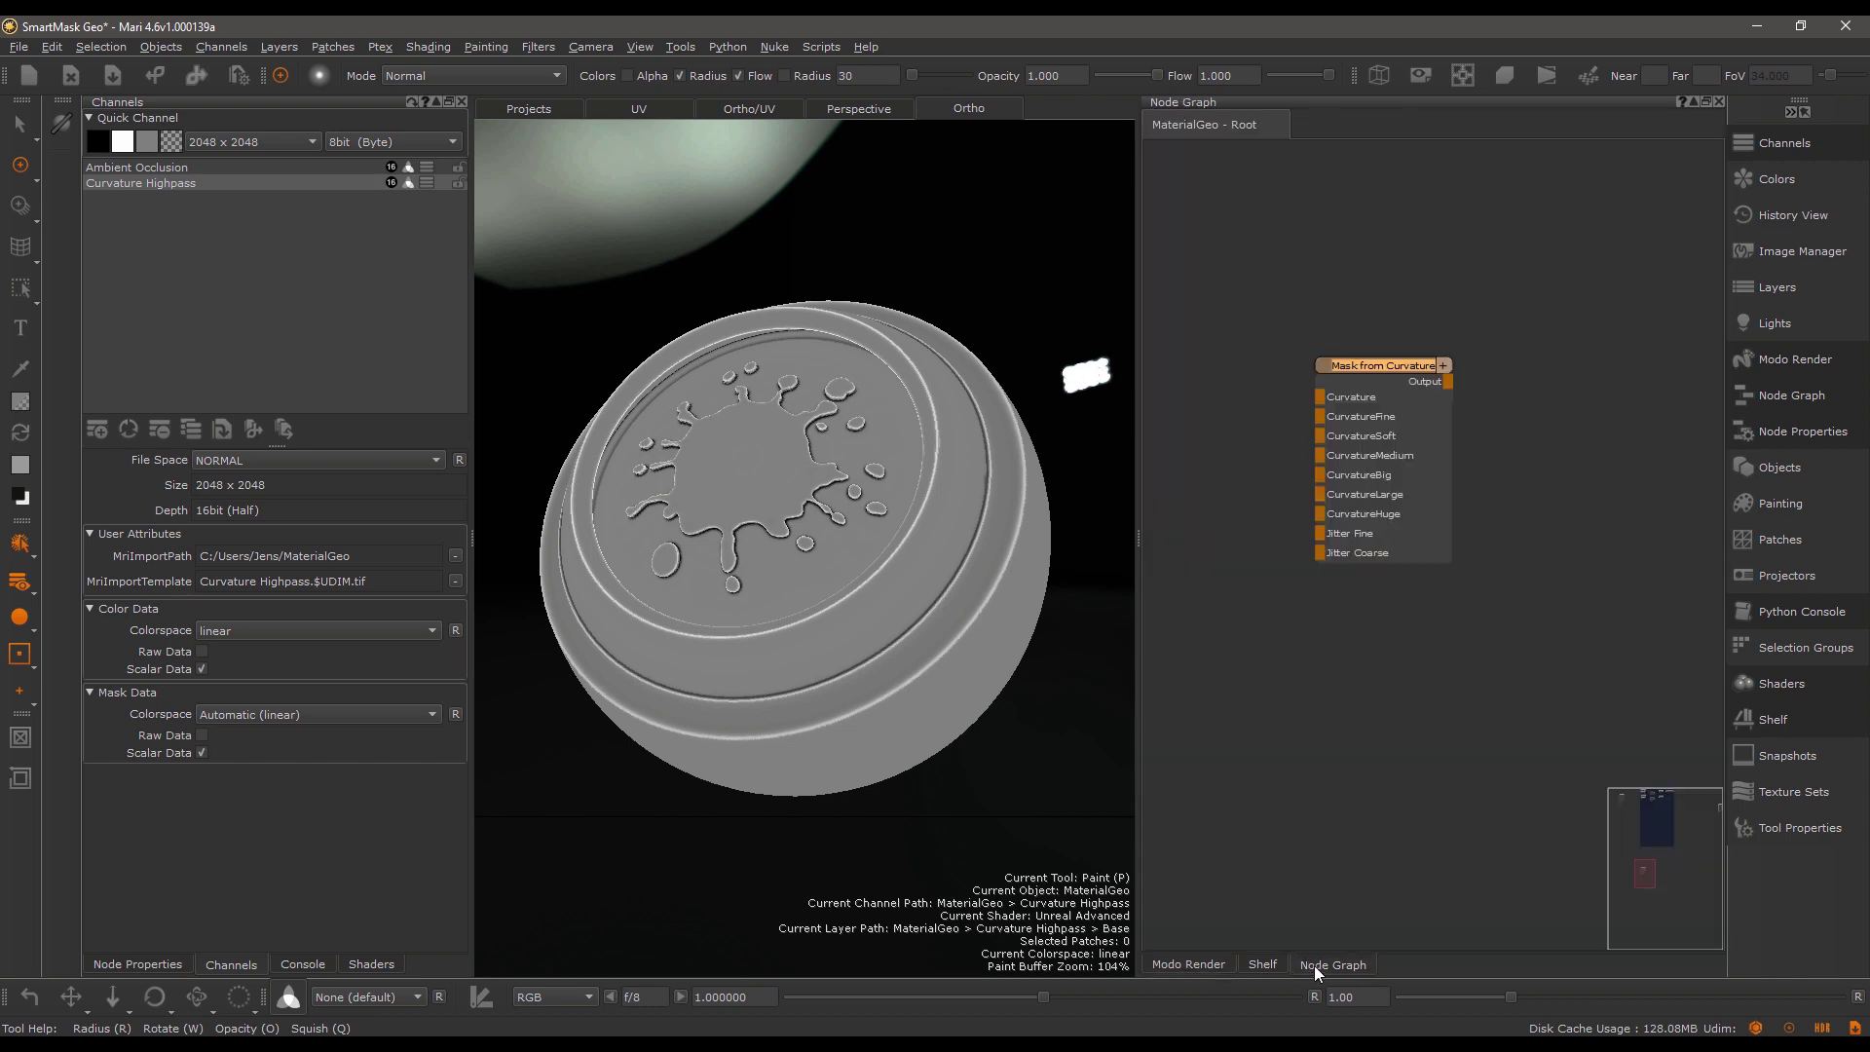
{"action": "left_click", "coordinate": [1338, 299]}
{"action": "left_click", "coordinate": [1364, 367]}
Run Smart Mask Setup on the Mask from Curvature node with Curvature Highpass as the Curvature map.
{"action": "right_click", "coordinate": [1366, 366]}
{"action": "mouse_move", "coordinate": [1444, 461]}
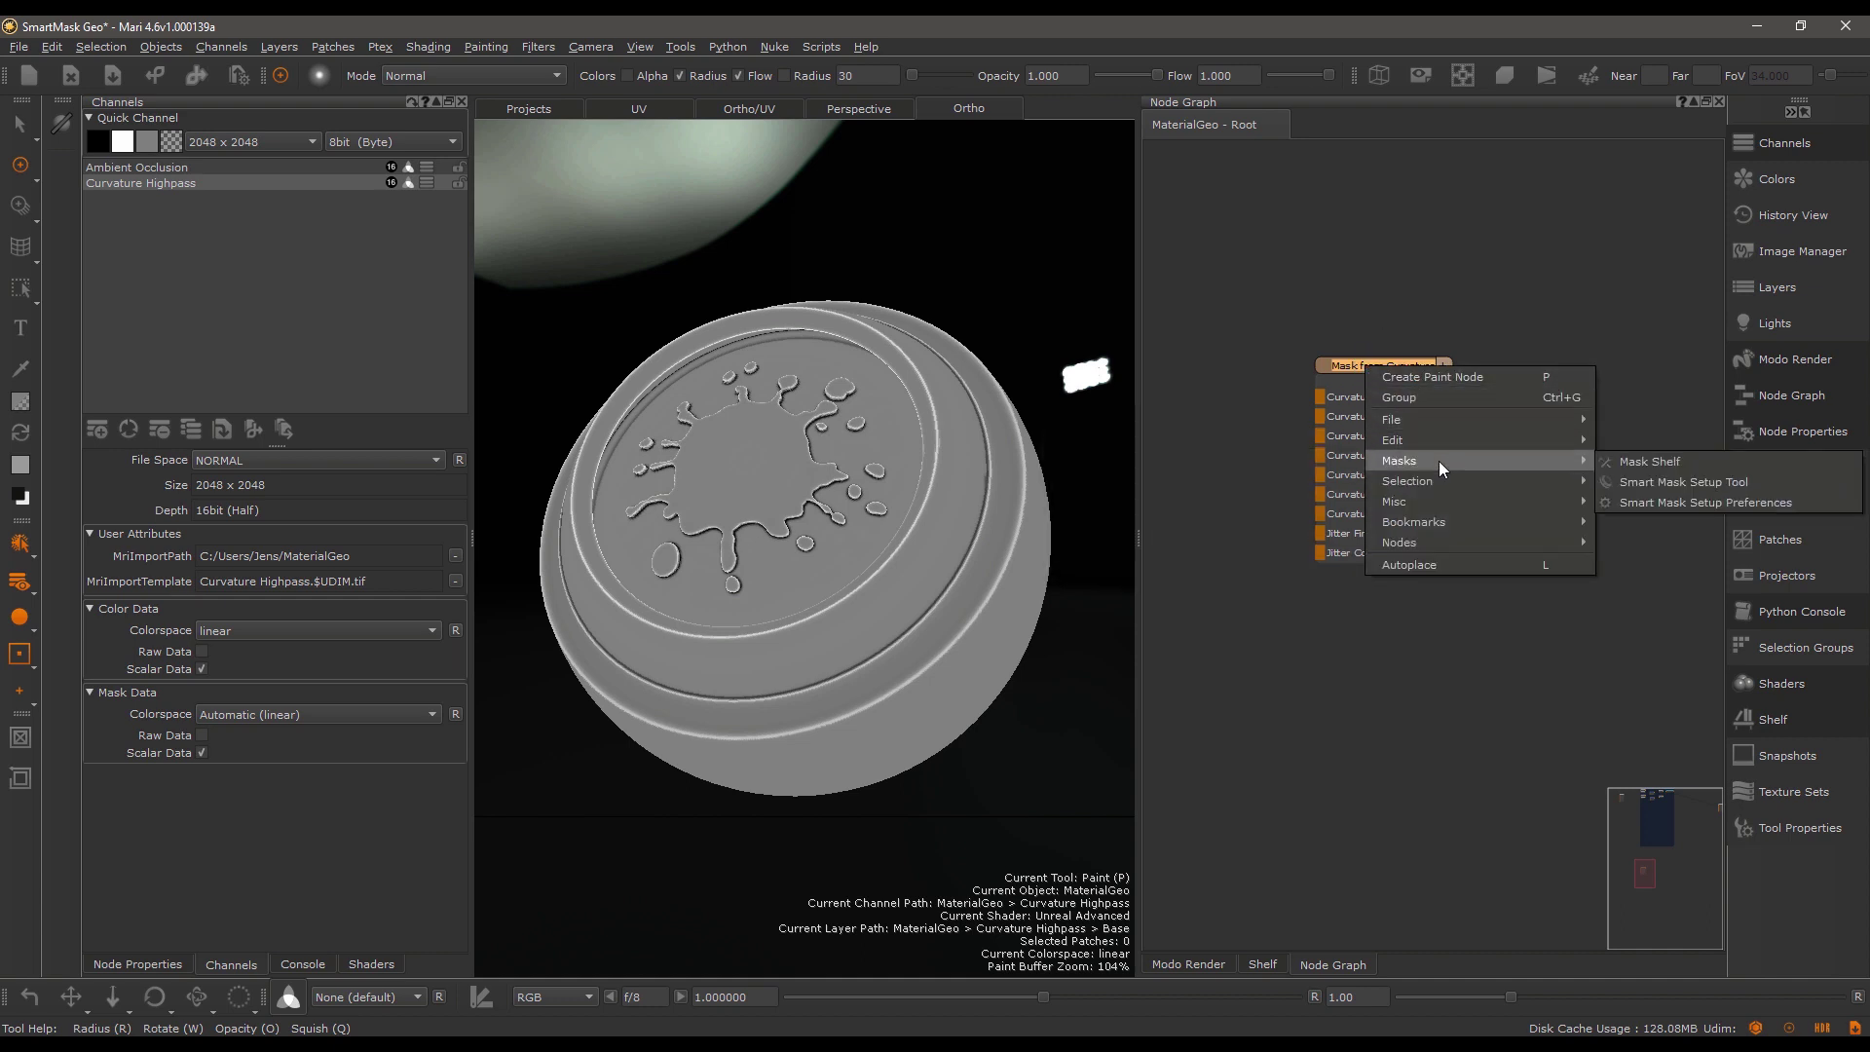
{"action": "left_click", "coordinate": [1666, 483]}
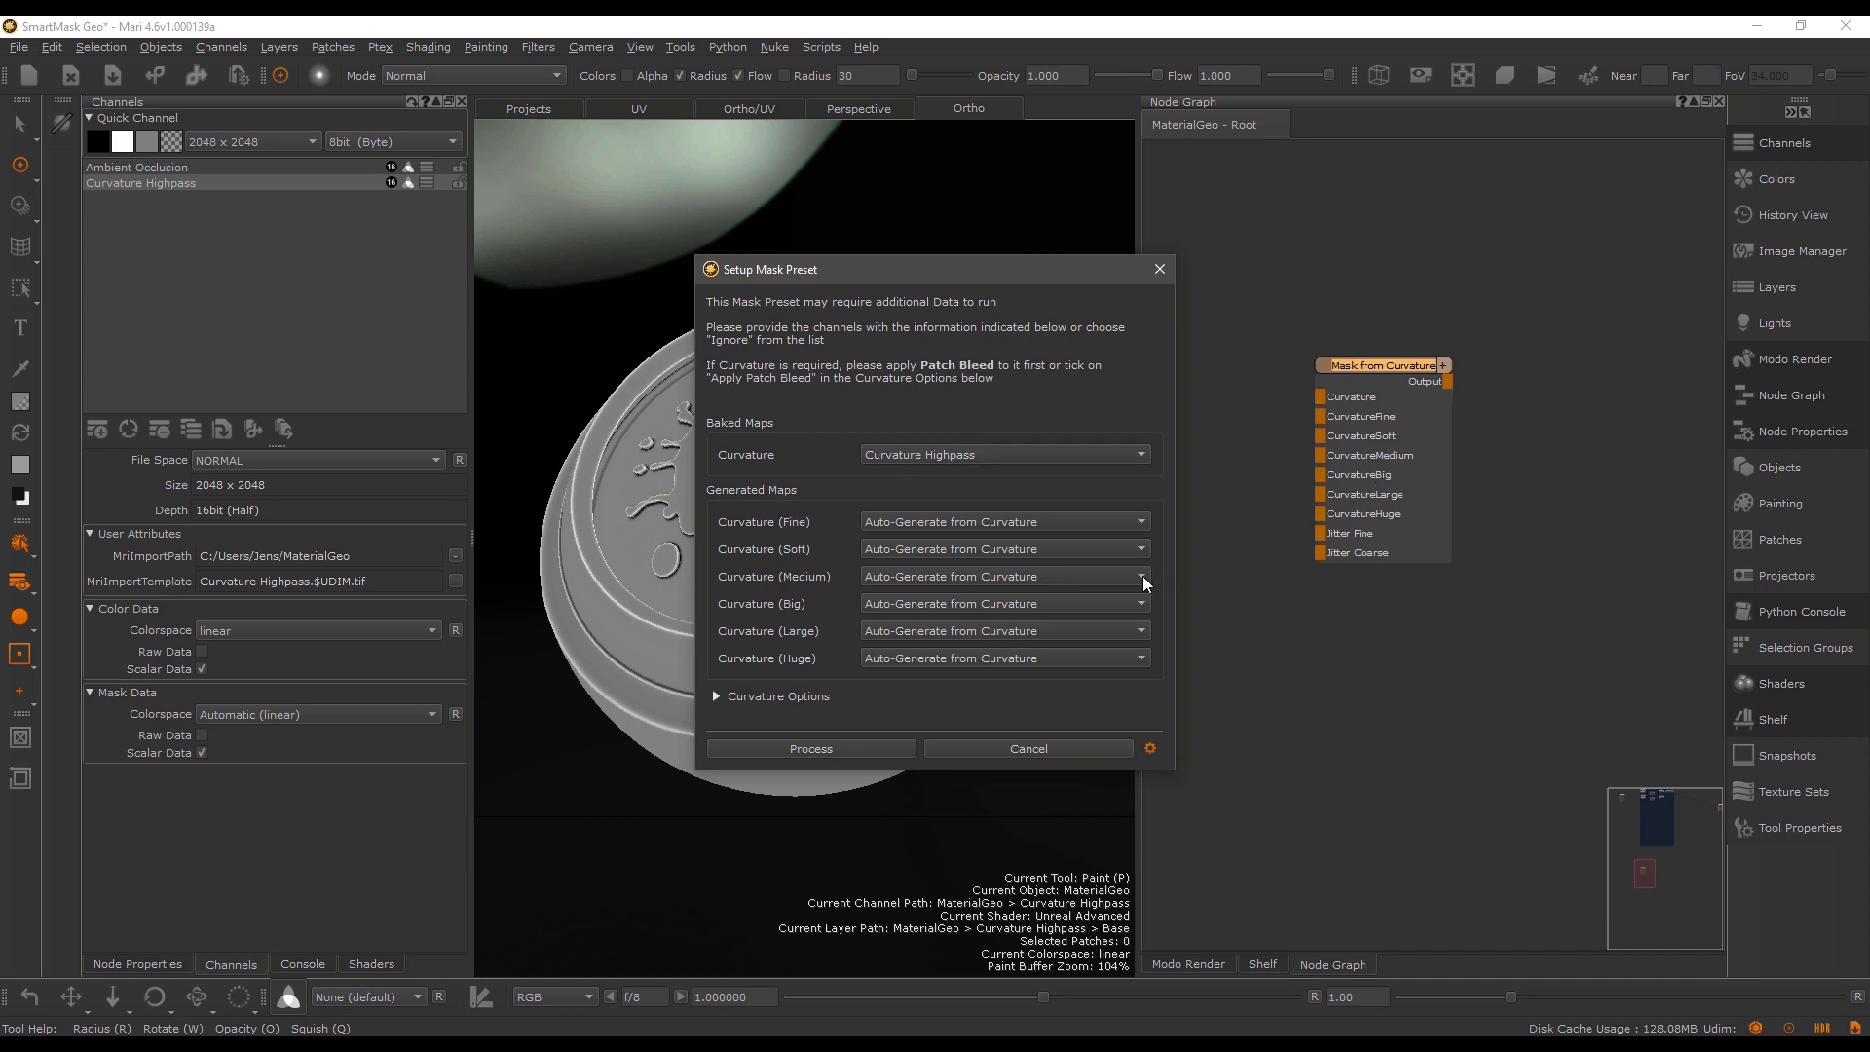
{"action": "left_click", "coordinate": [918, 457]}
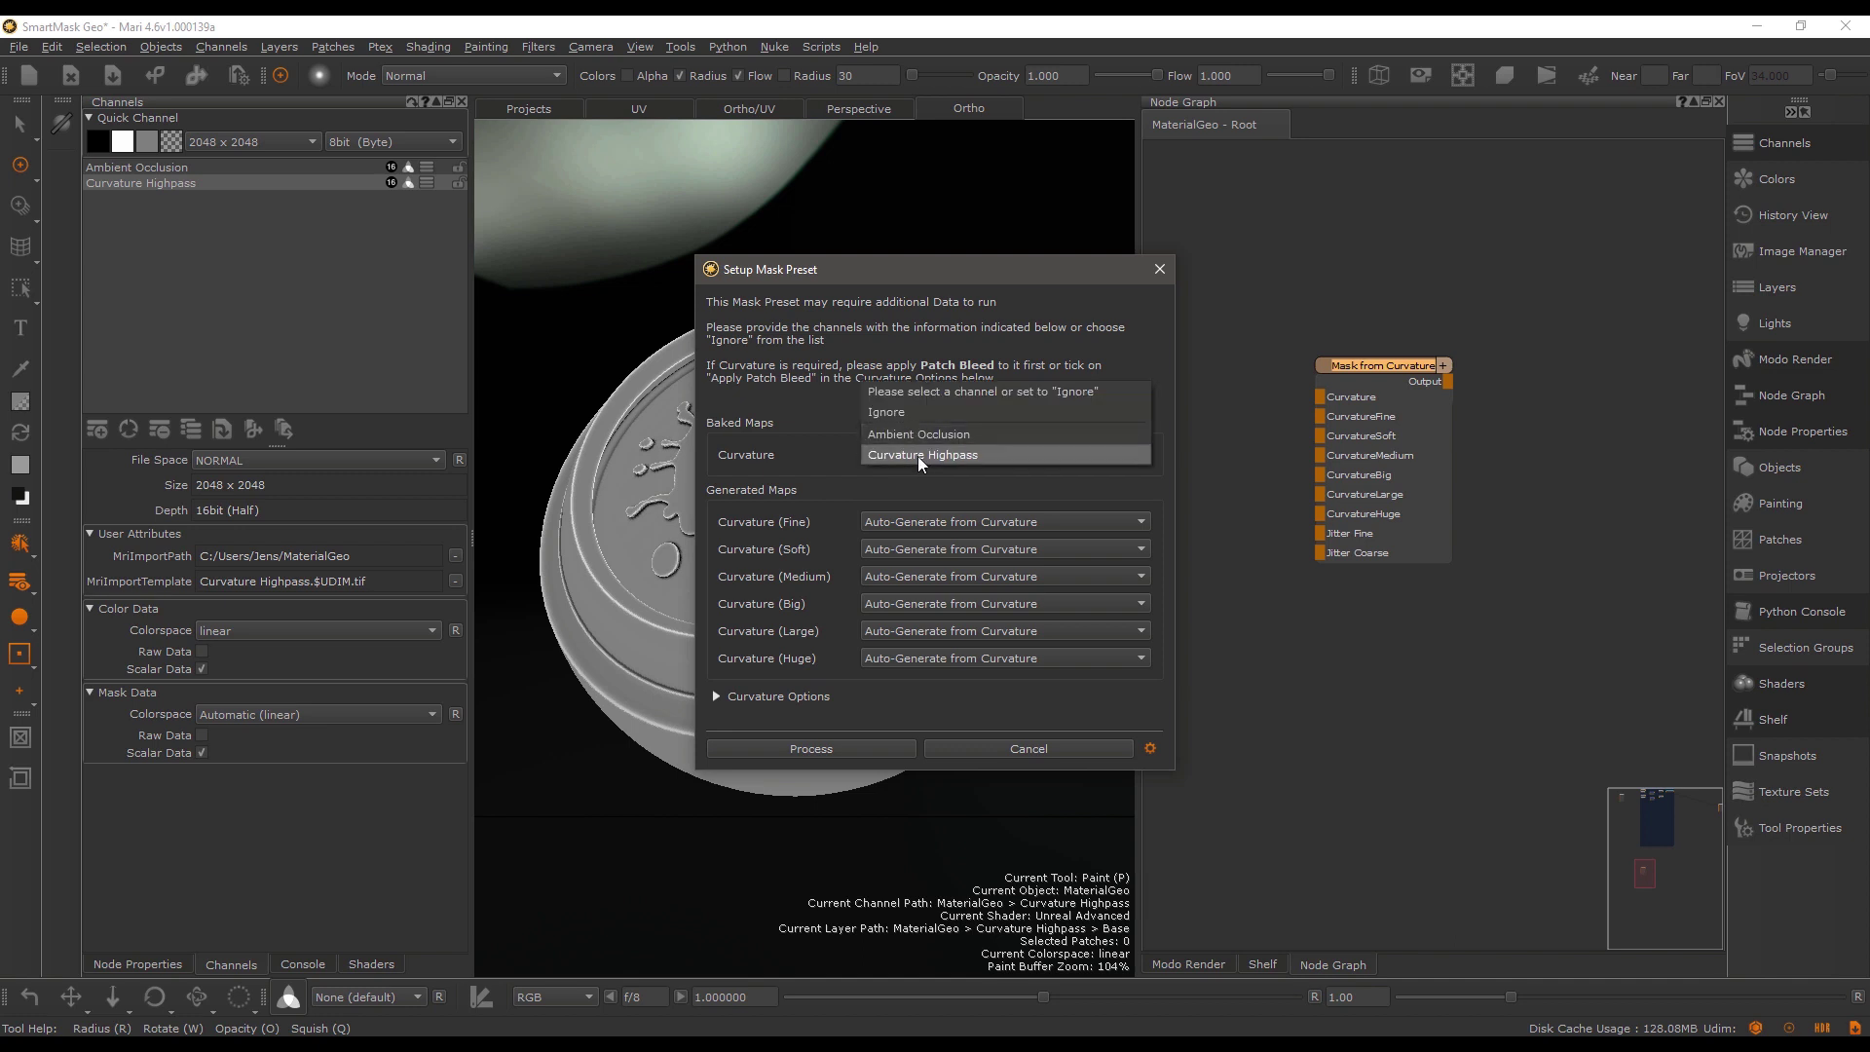
{"action": "left_click", "coordinate": [916, 454]}
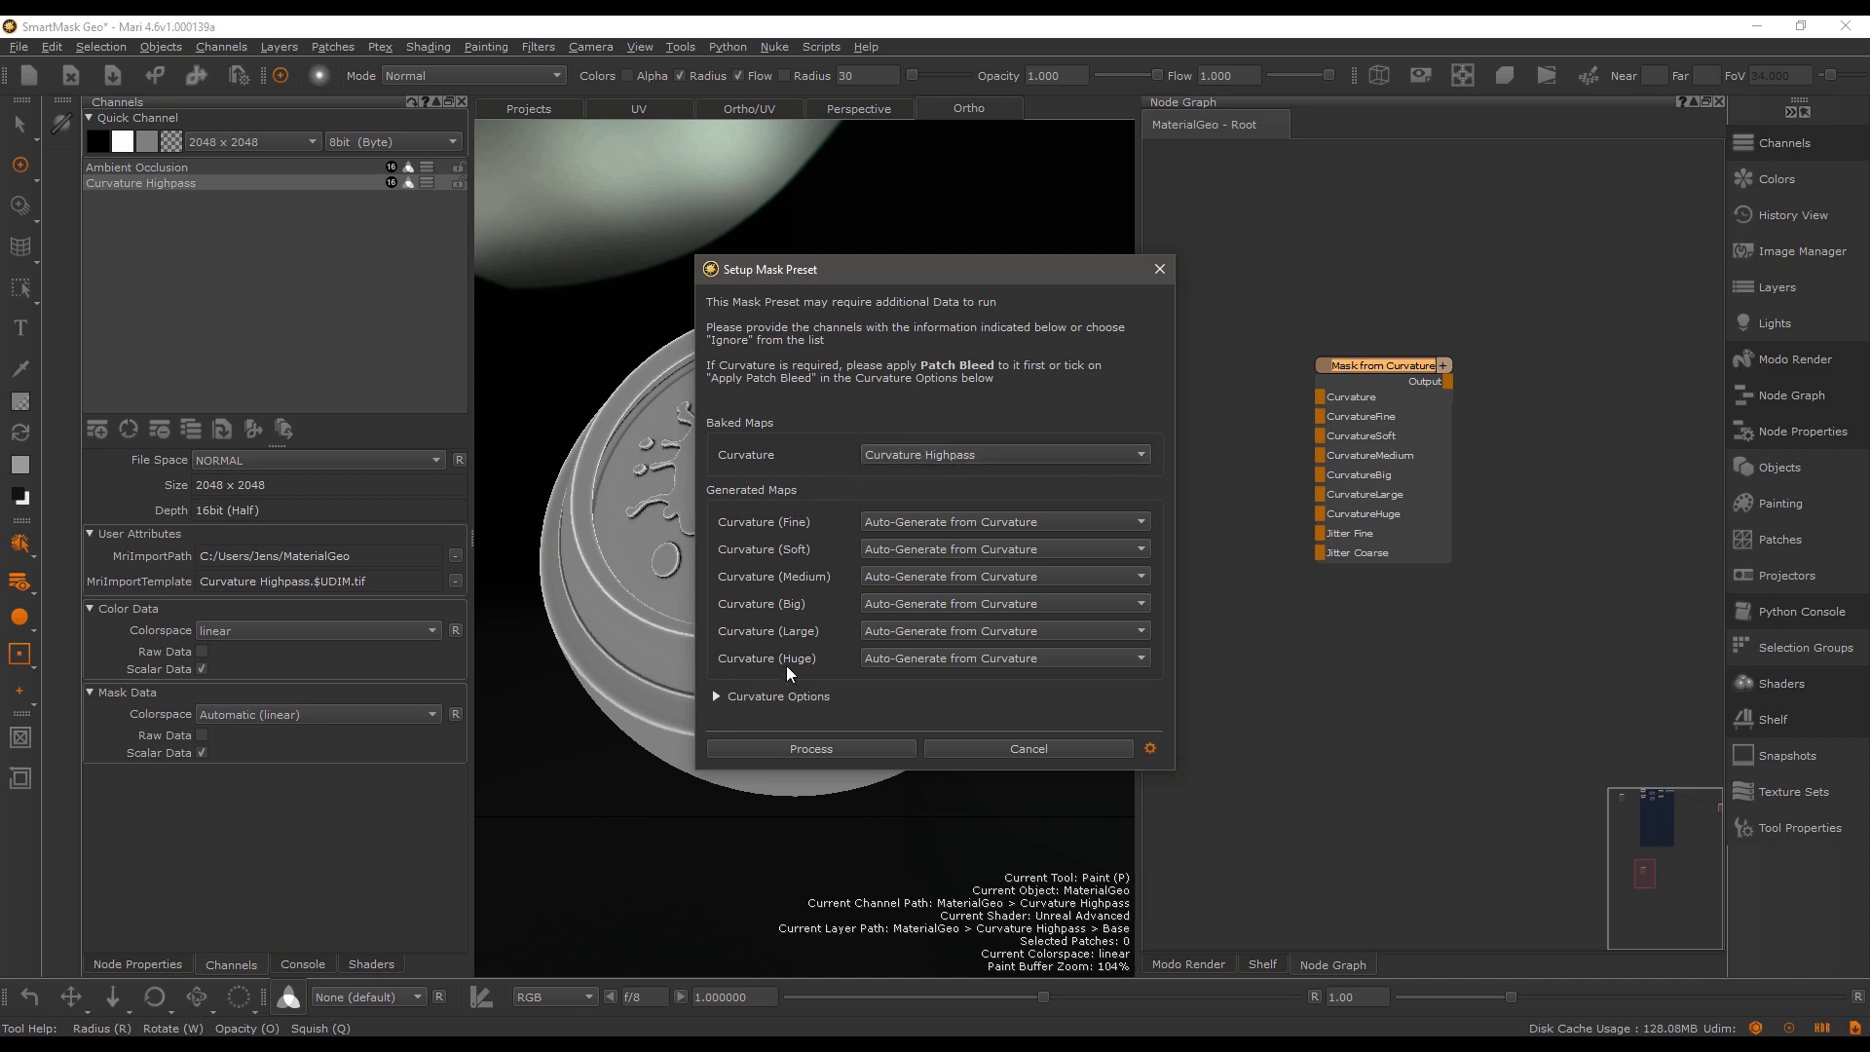
{"action": "left_click", "coordinate": [838, 748]}
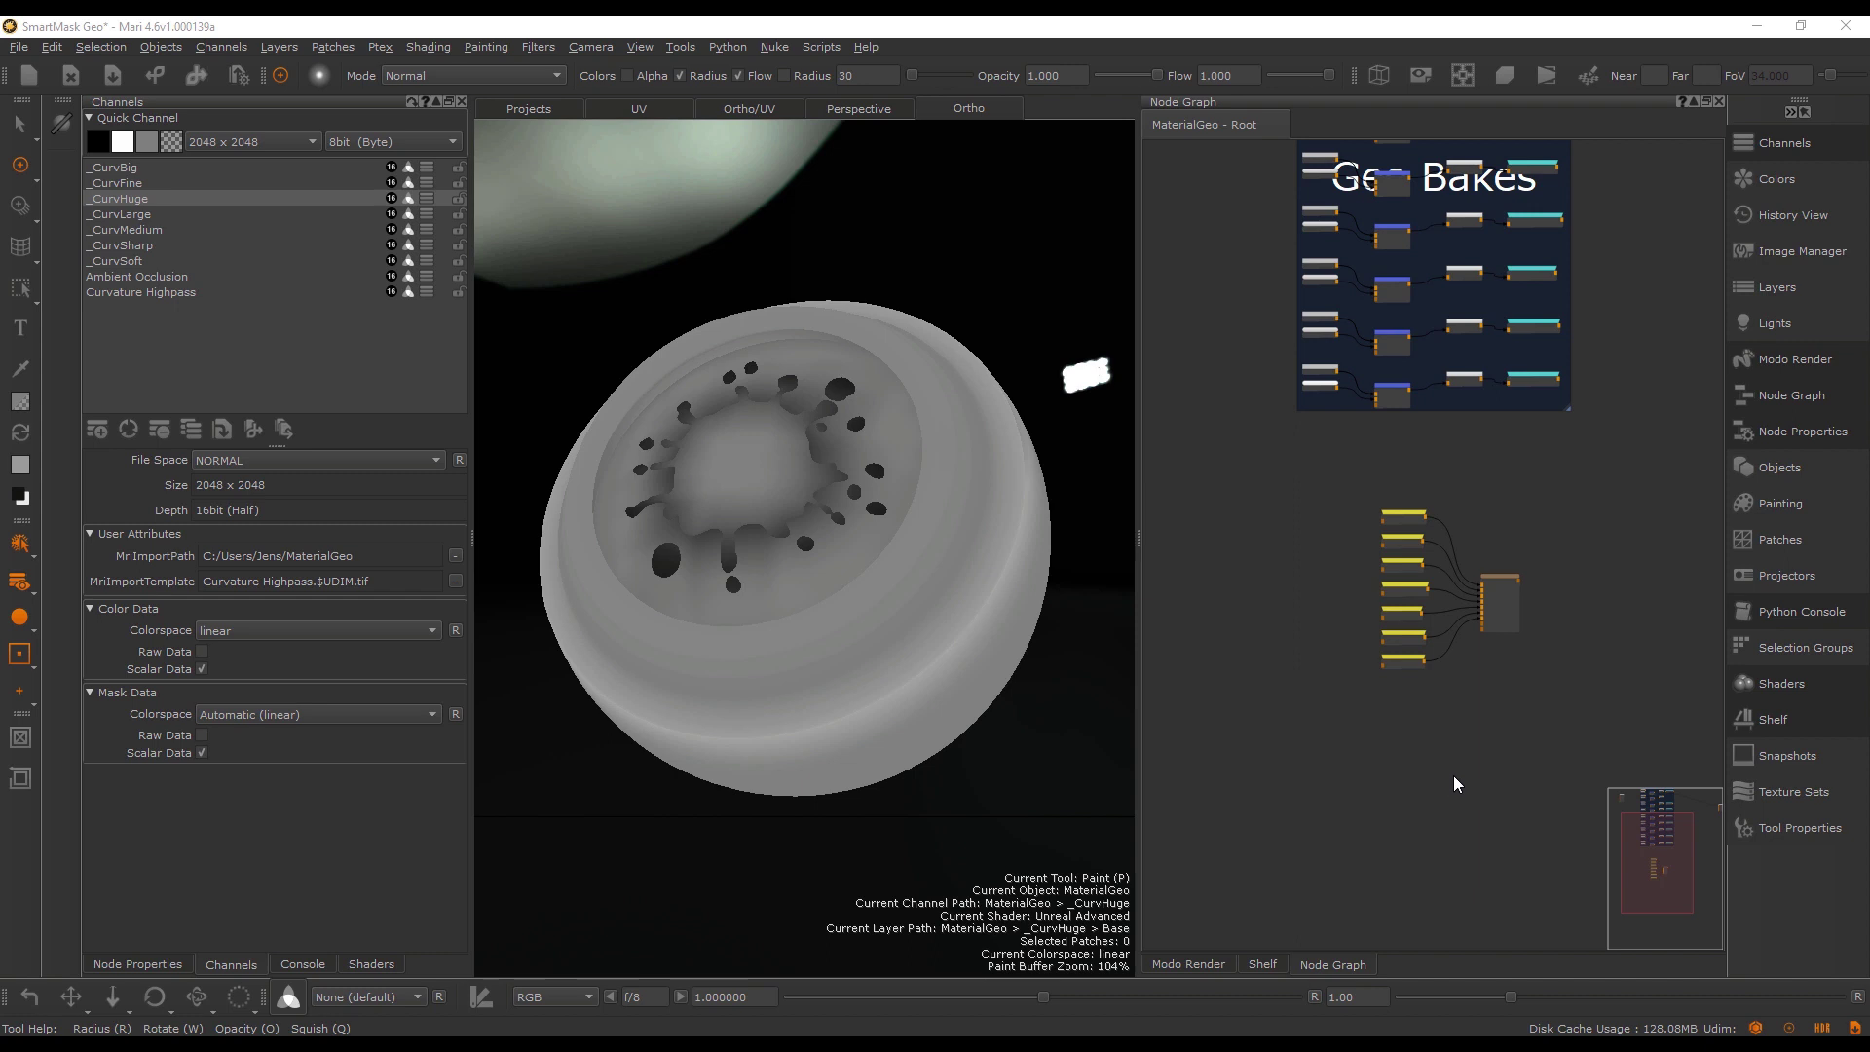
{"action": "scroll", "coordinate": [1524, 518], "scroll_direction": "up", "scroll_amount": 5}
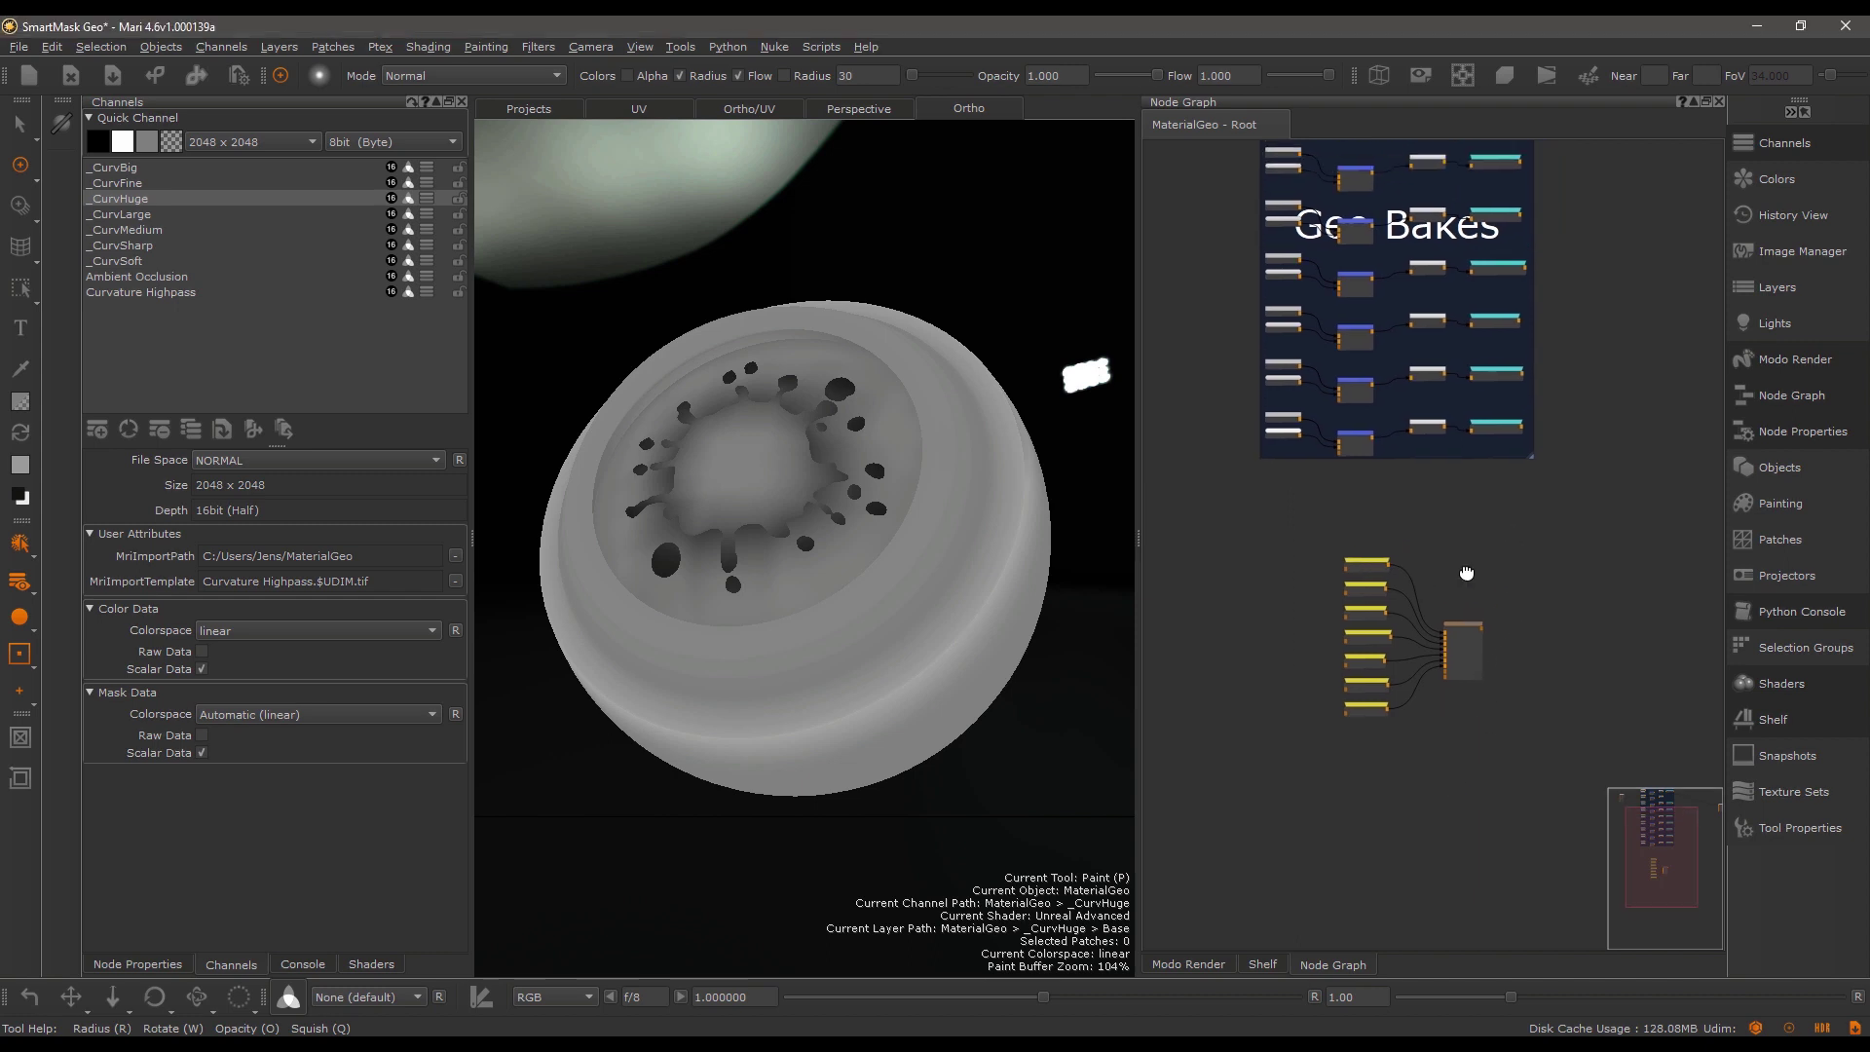
{"action": "scroll", "coordinate": [1461, 545], "scroll_direction": "up", "scroll_amount": 2}
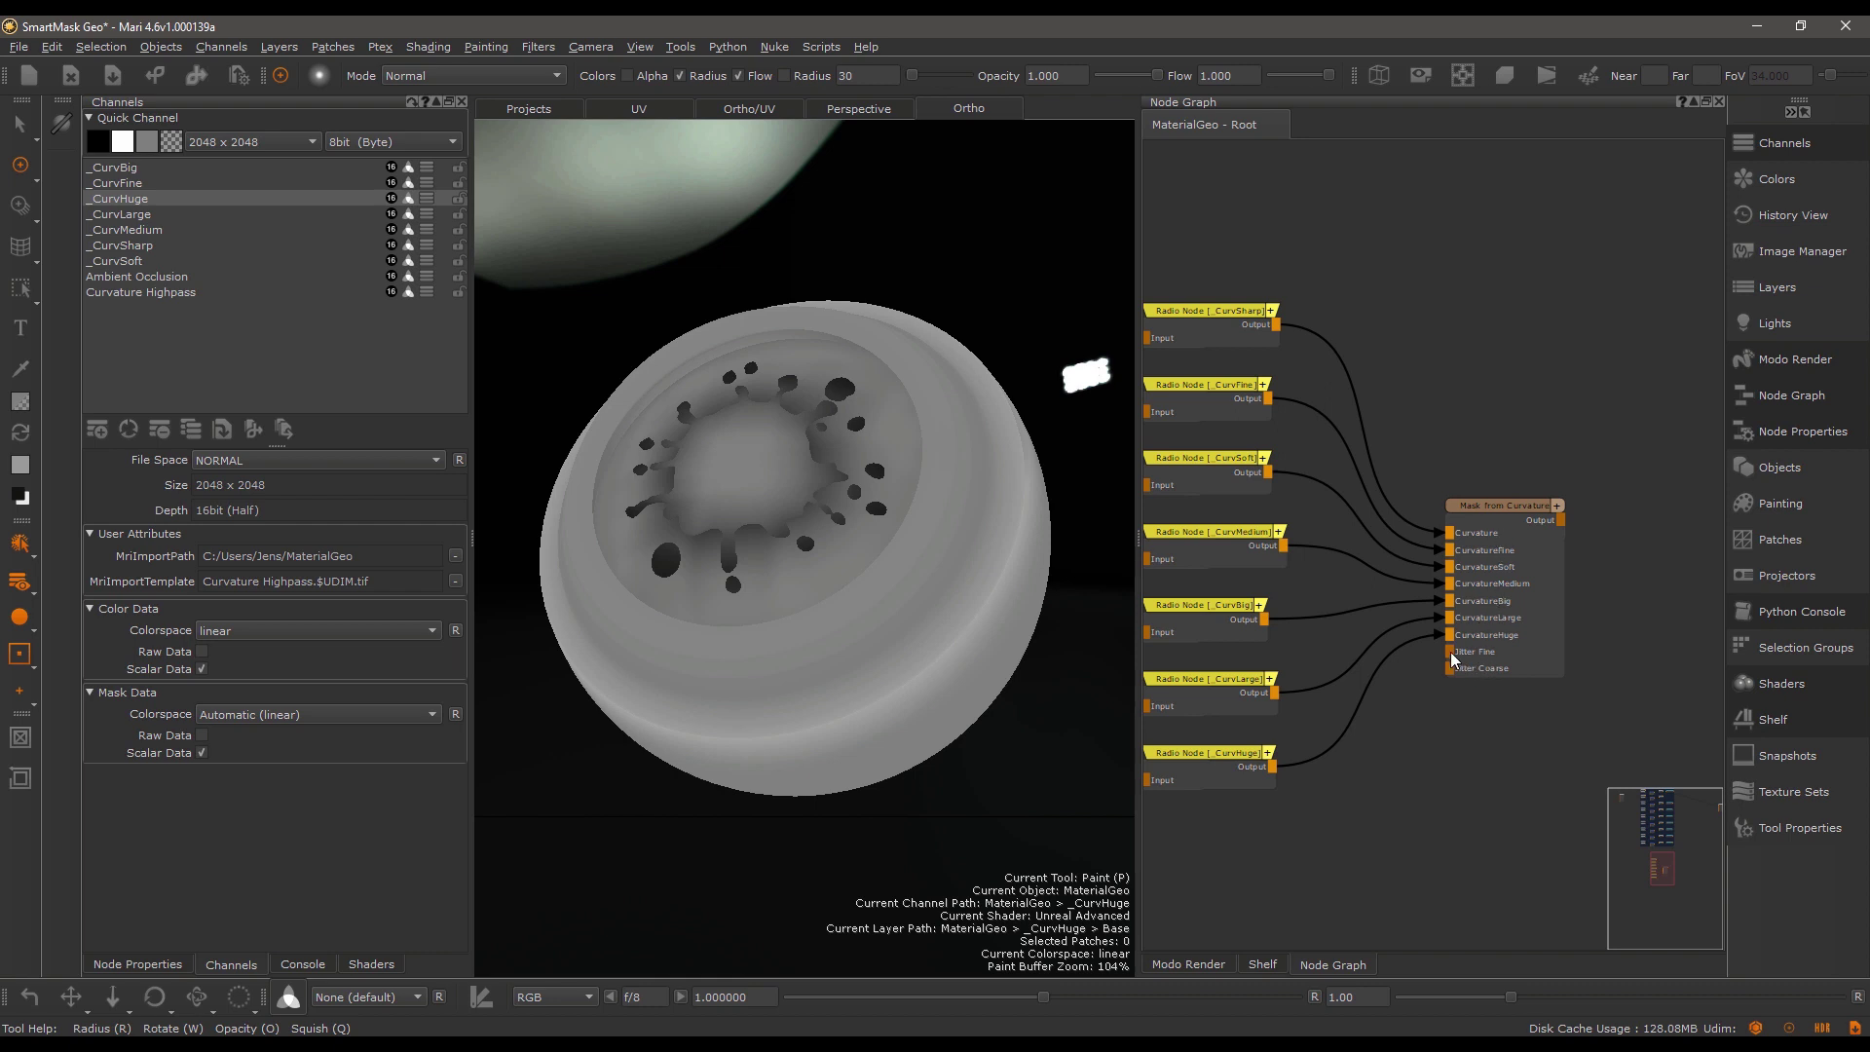
{"action": "scroll", "coordinate": [1486, 657], "scroll_direction": "up", "scroll_amount": 1}
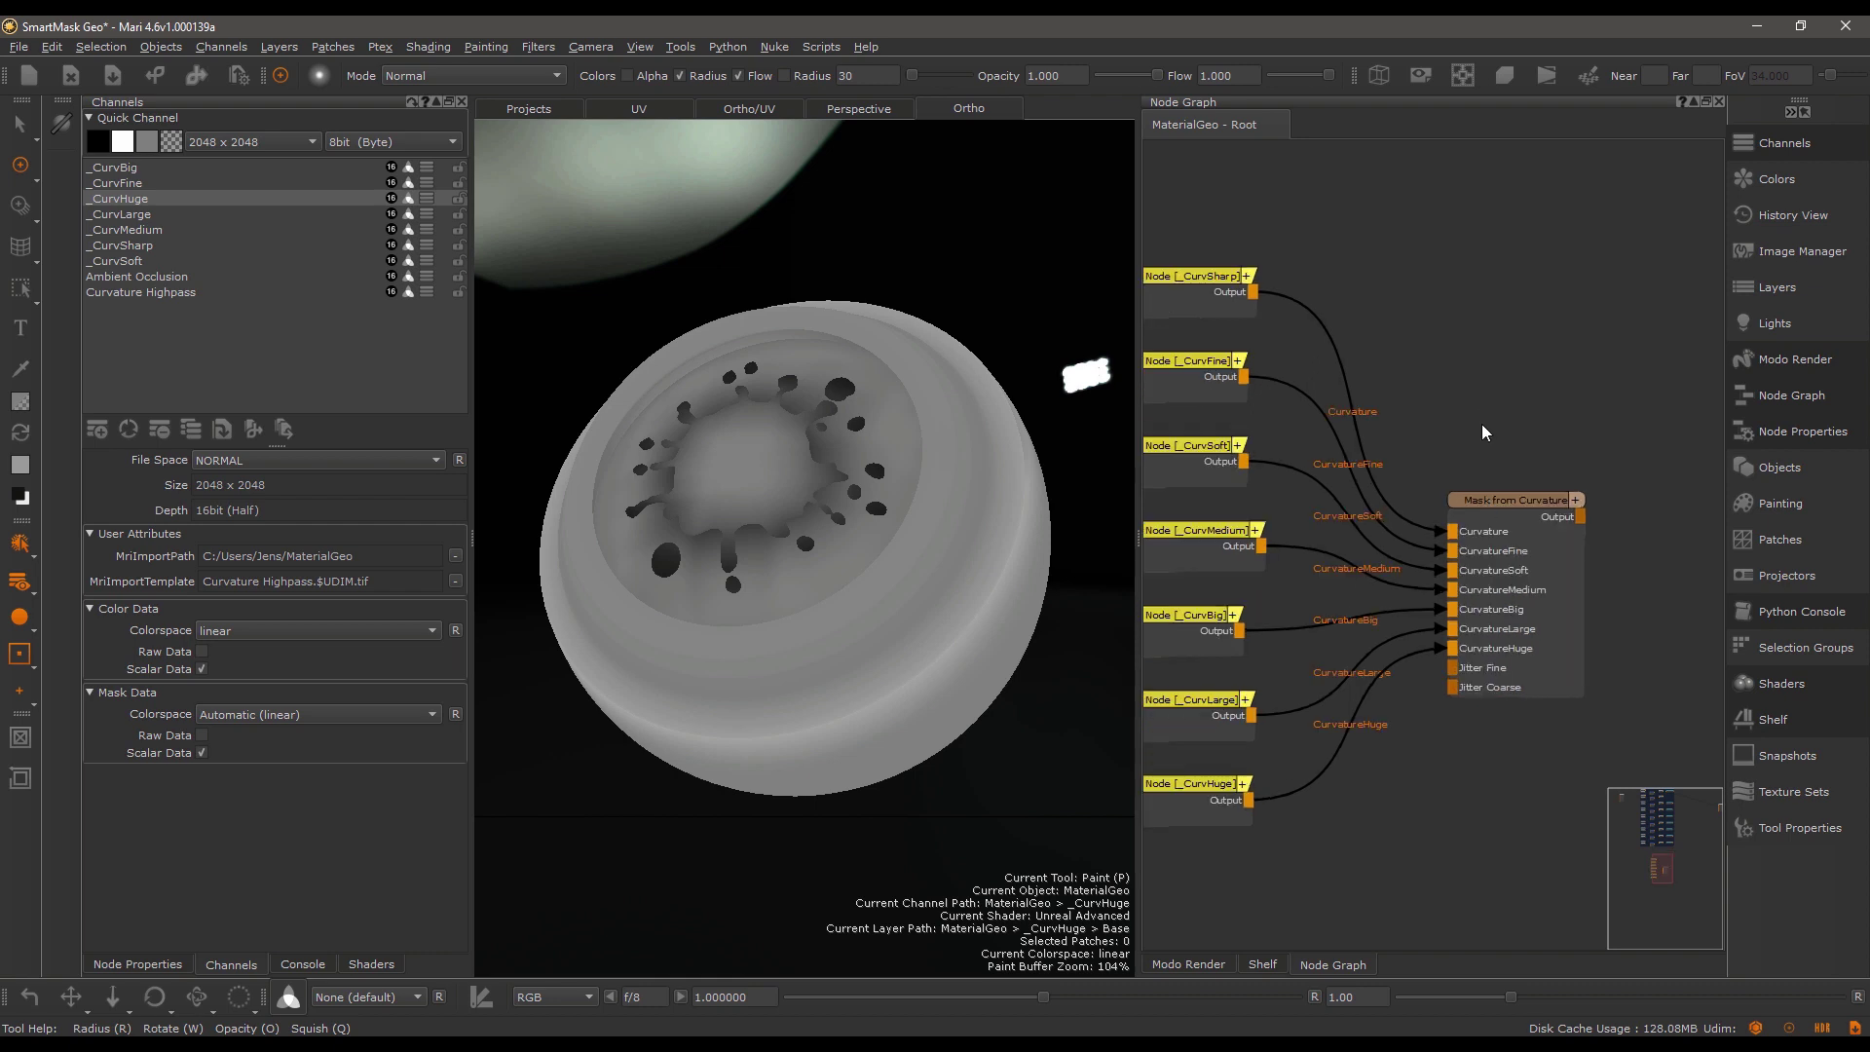
{"action": "scroll", "coordinate": [1483, 405], "scroll_direction": "down", "scroll_amount": 6}
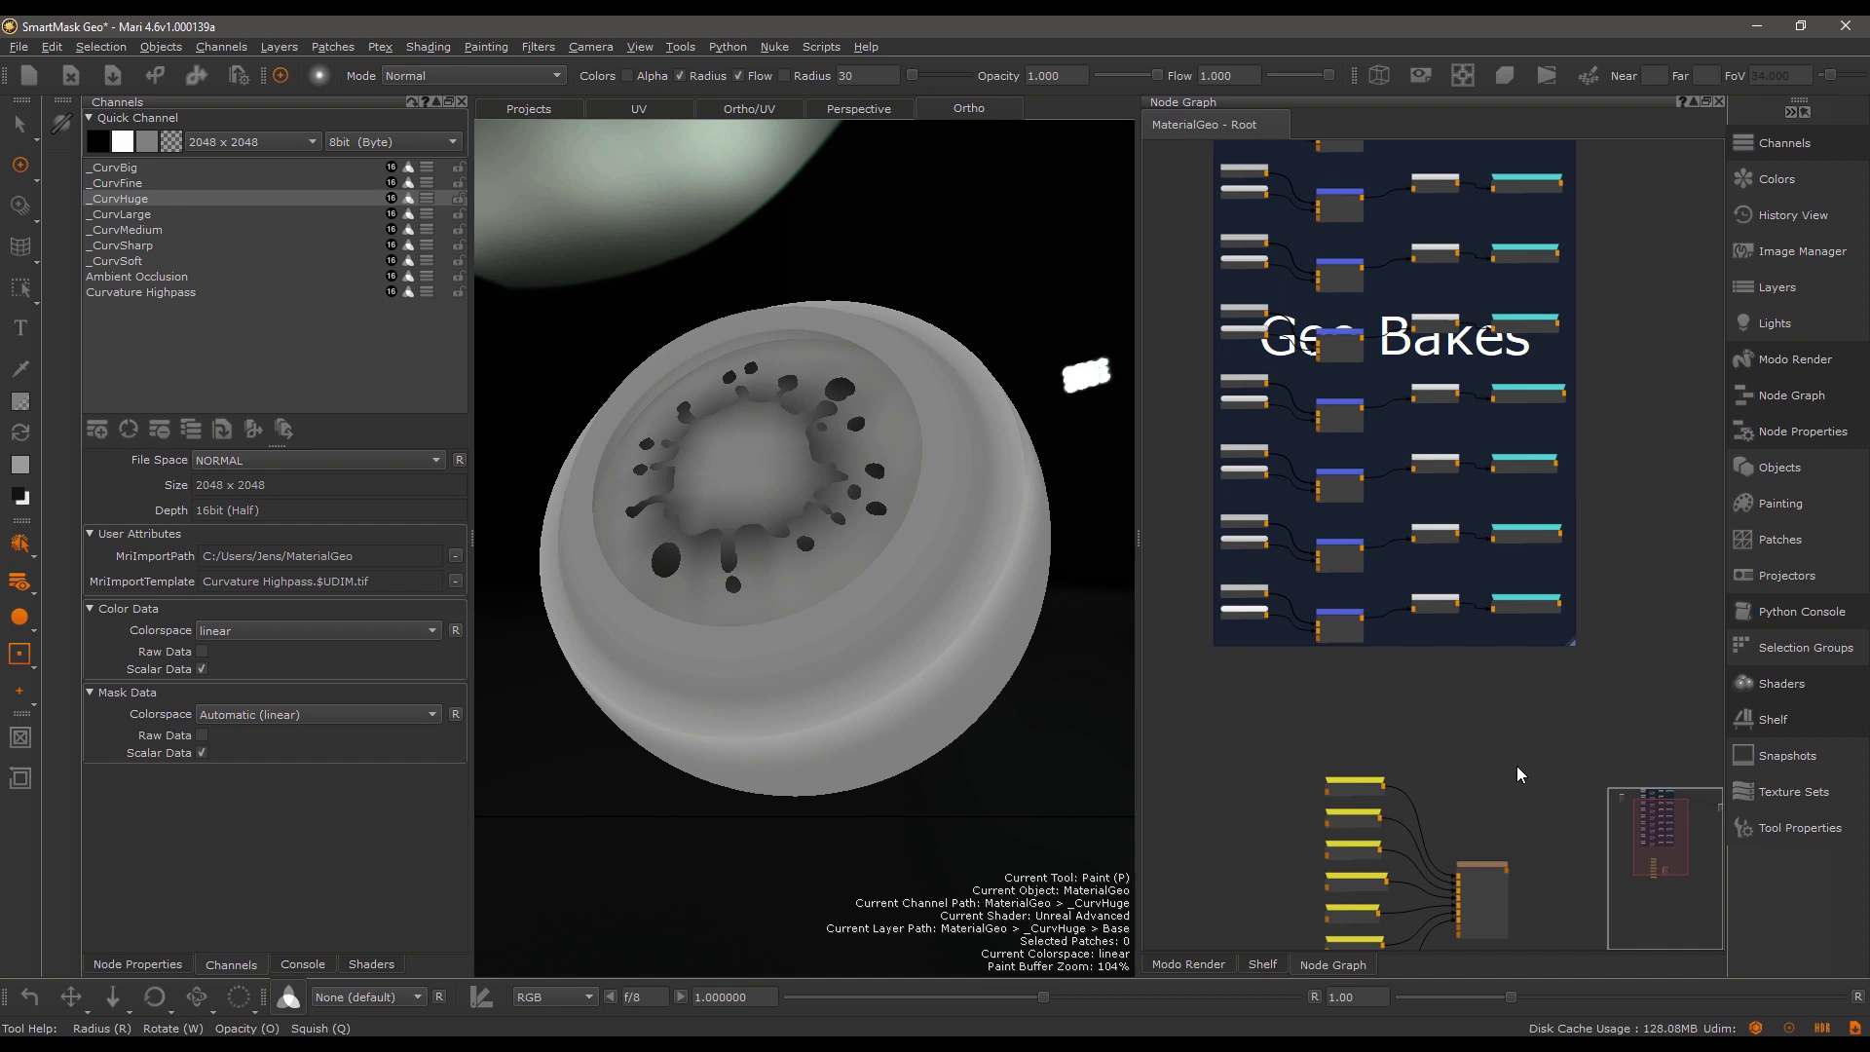
{"action": "middle_click_drag", "start_coordinate": [1625, 348], "coordinate": [1626, 453]}
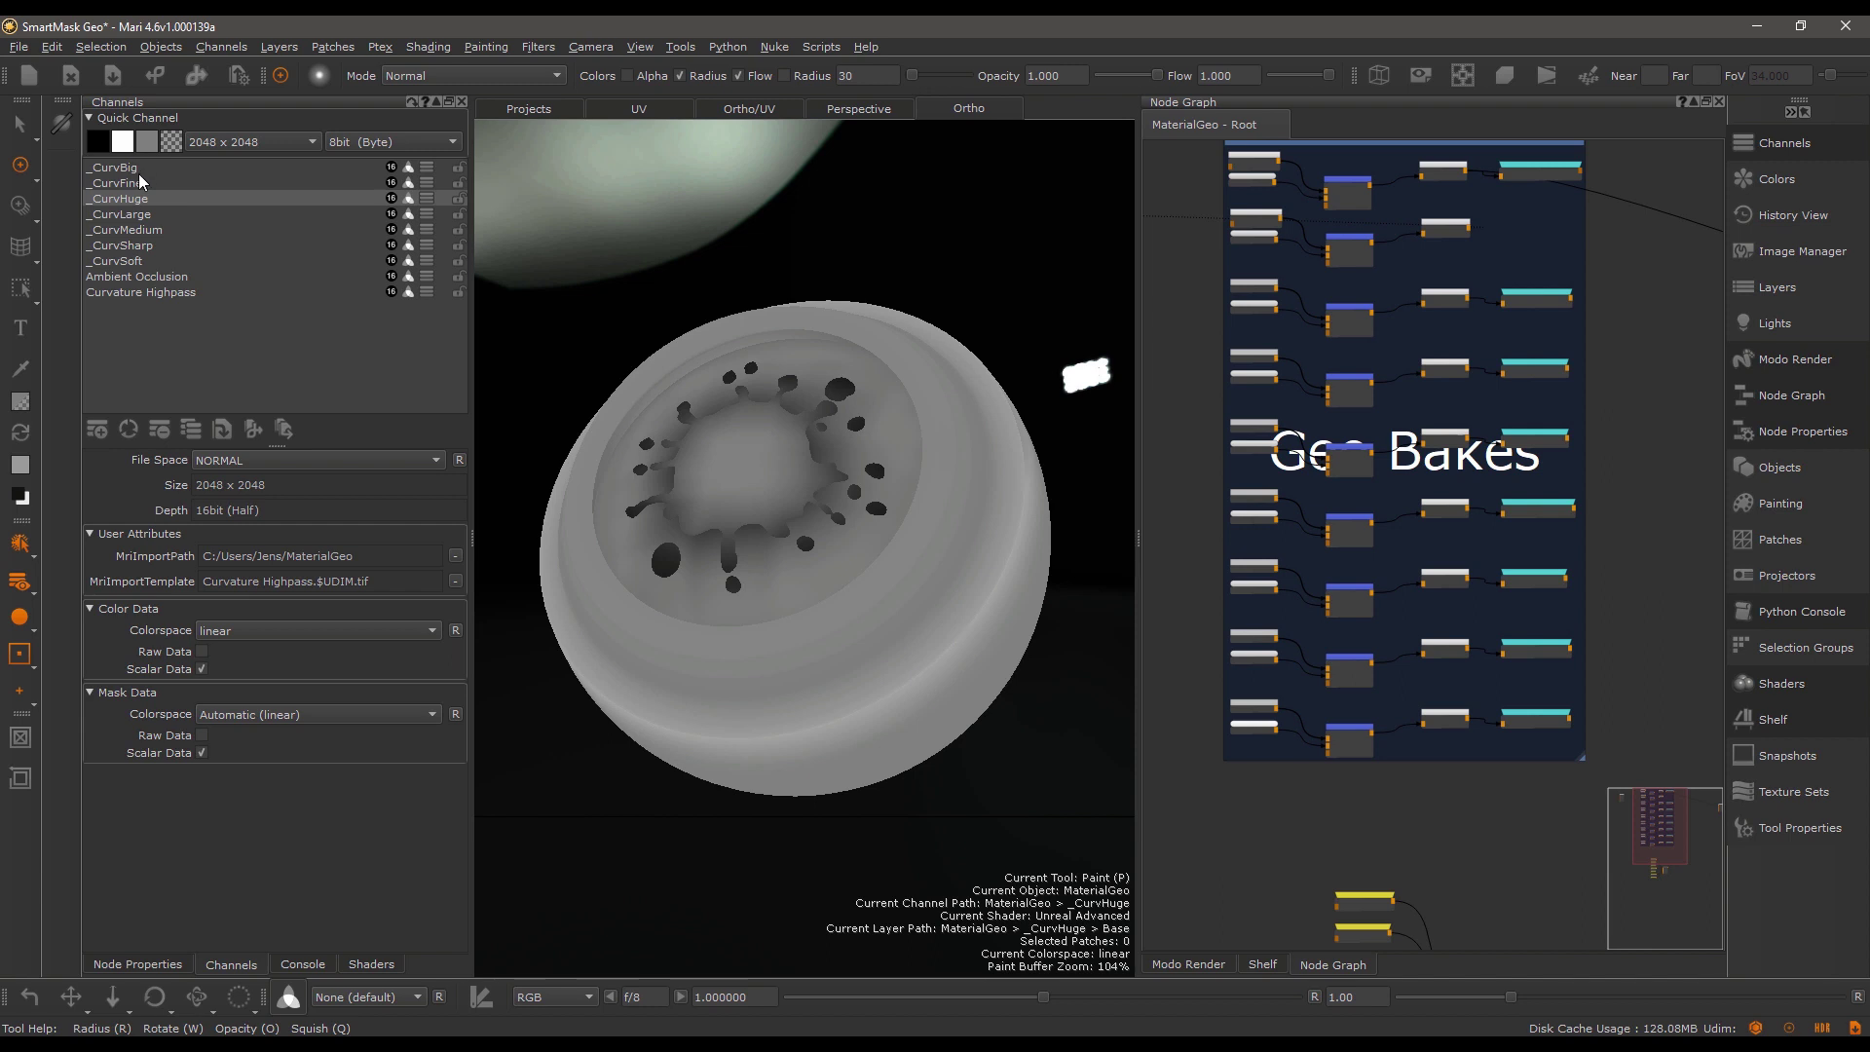
{"action": "scroll", "coordinate": [1609, 435], "scroll_direction": "up", "scroll_amount": 3}
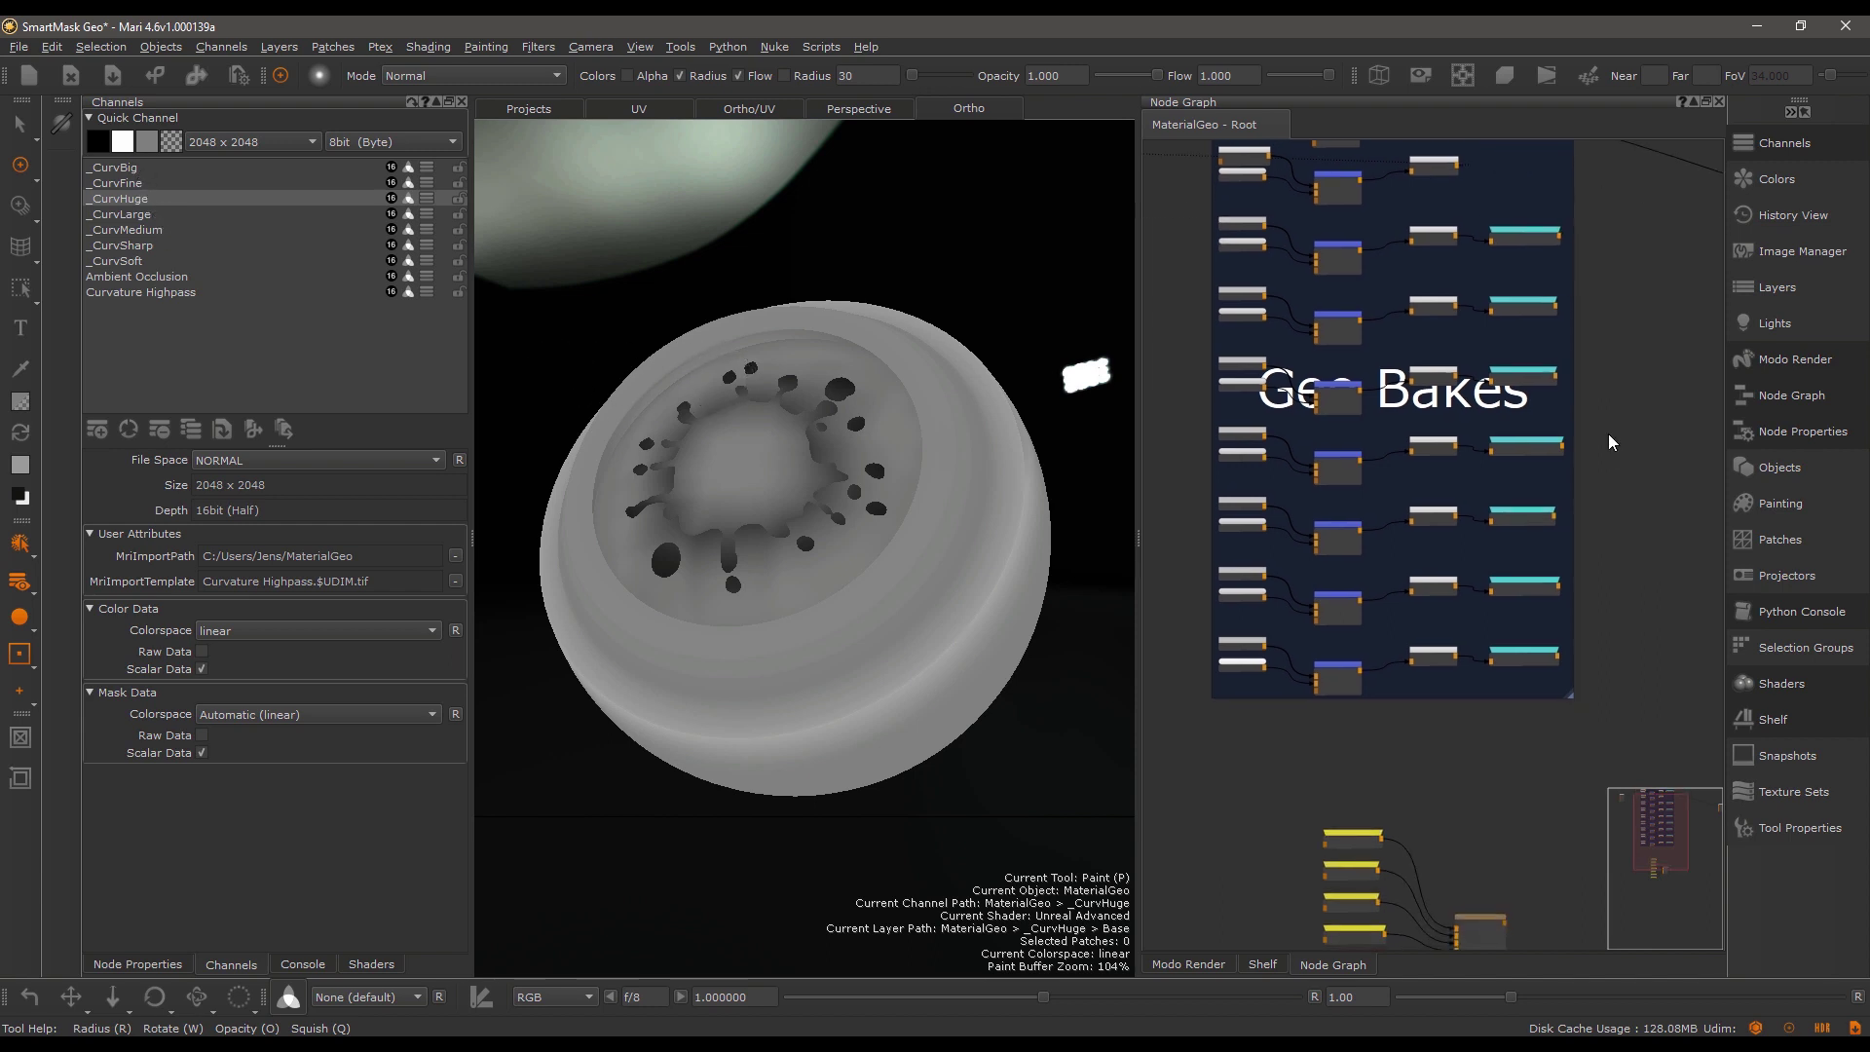
{"action": "scroll", "coordinate": [1658, 308], "scroll_direction": "down", "scroll_amount": 2}
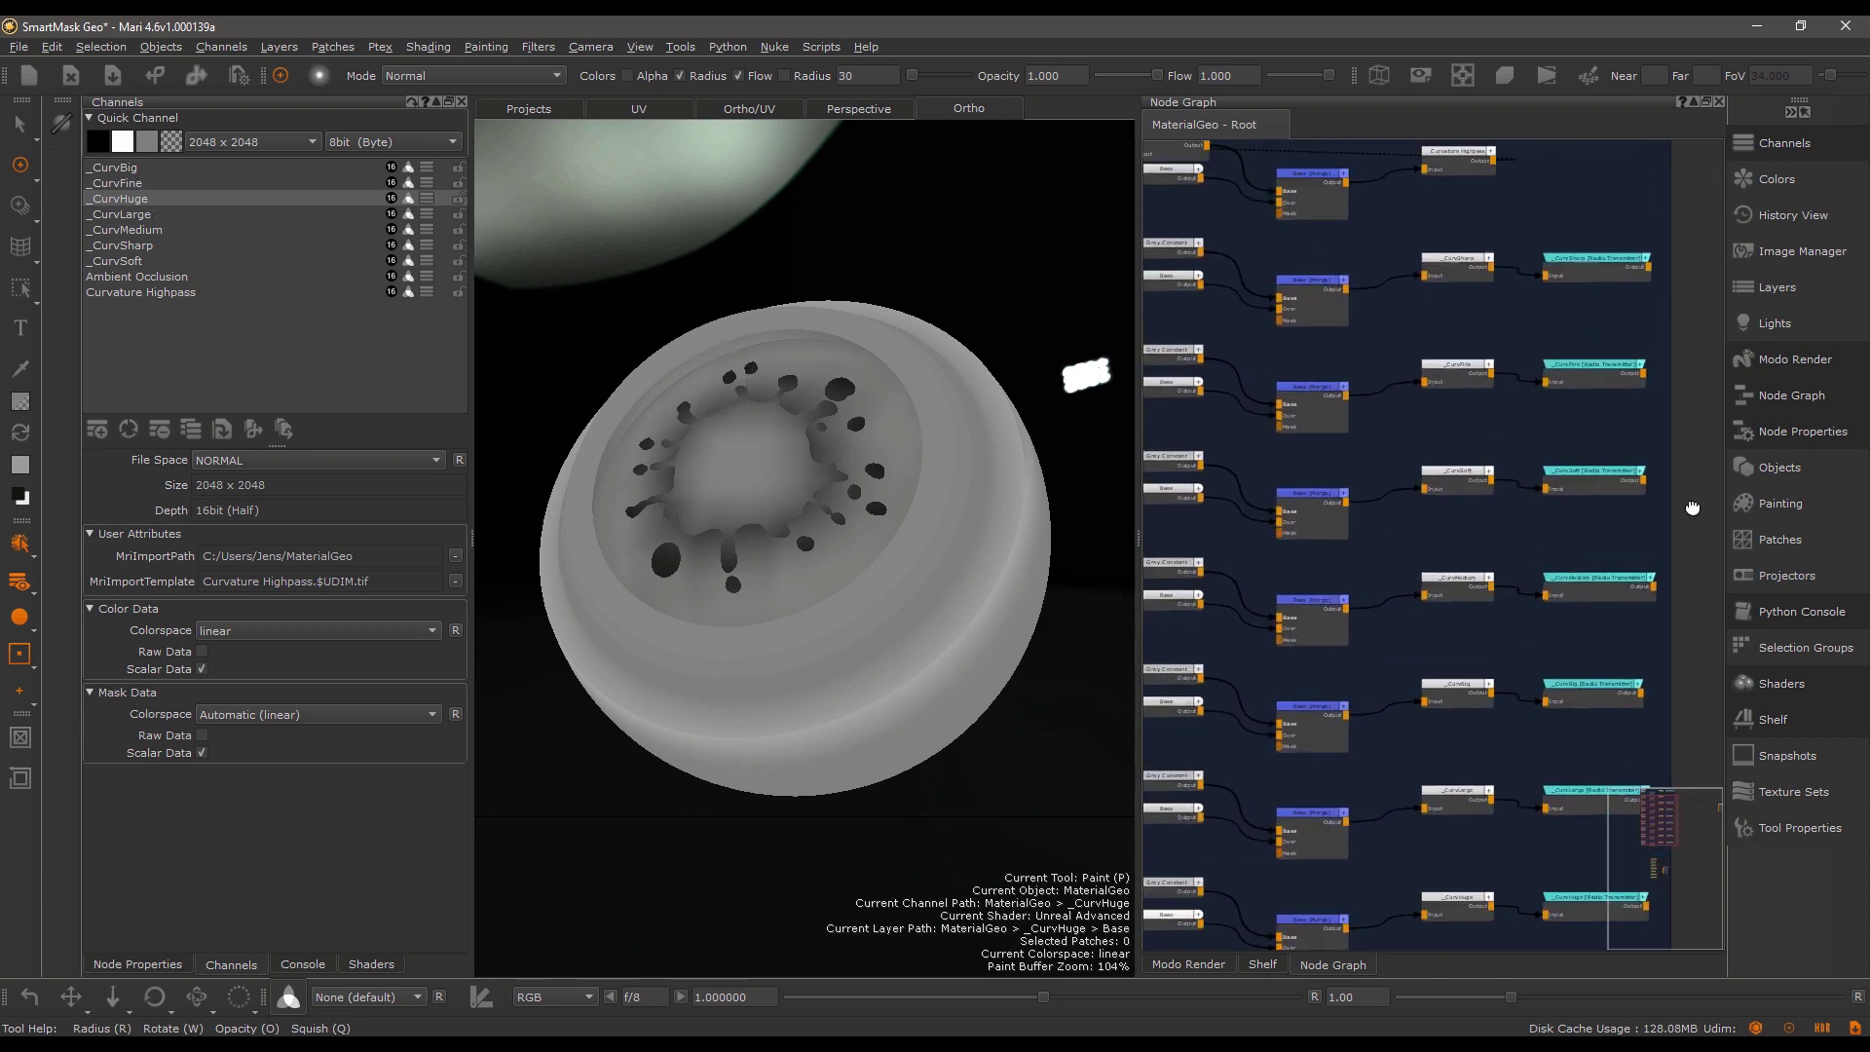
{"action": "middle_click_drag", "start_coordinate": [1668, 565], "coordinate": [1534, 421]}
{"action": "scroll", "coordinate": [1543, 402], "scroll_direction": "up", "scroll_amount": 2}
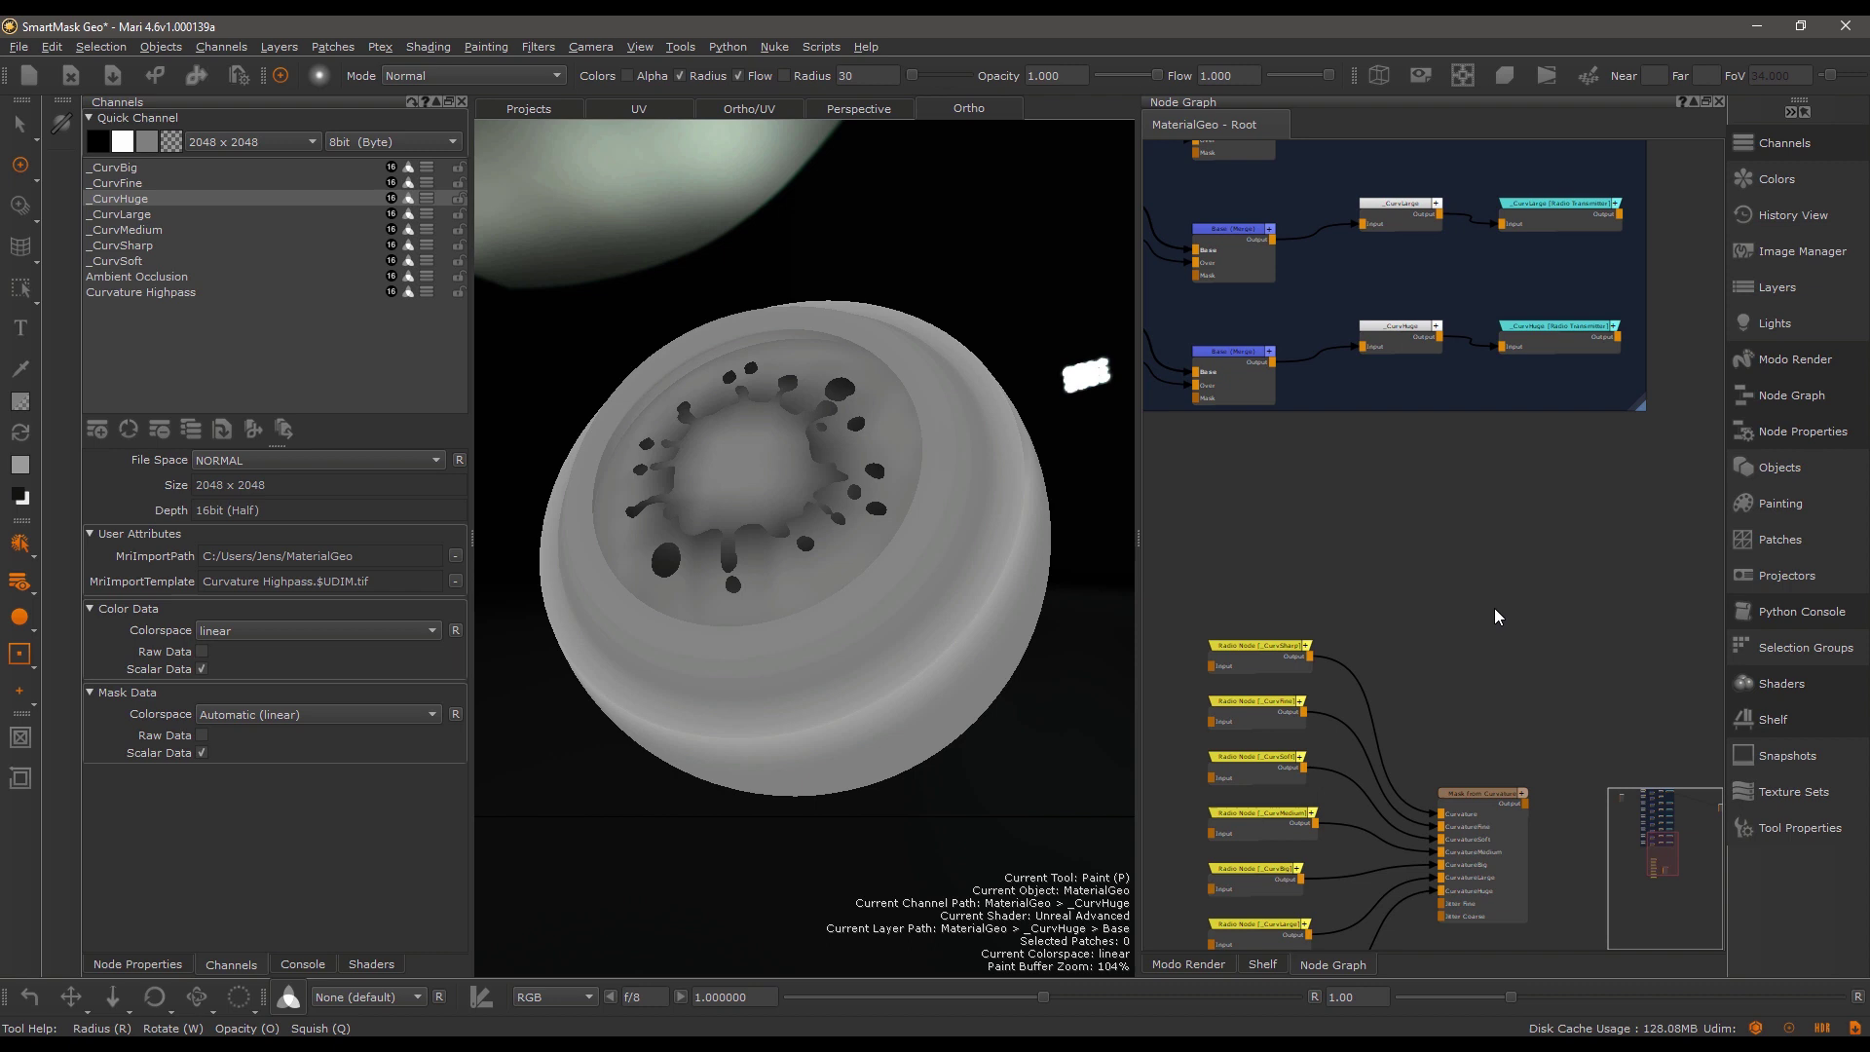
{"action": "middle_click_drag", "start_coordinate": [1424, 477], "coordinate": [1487, 630]}
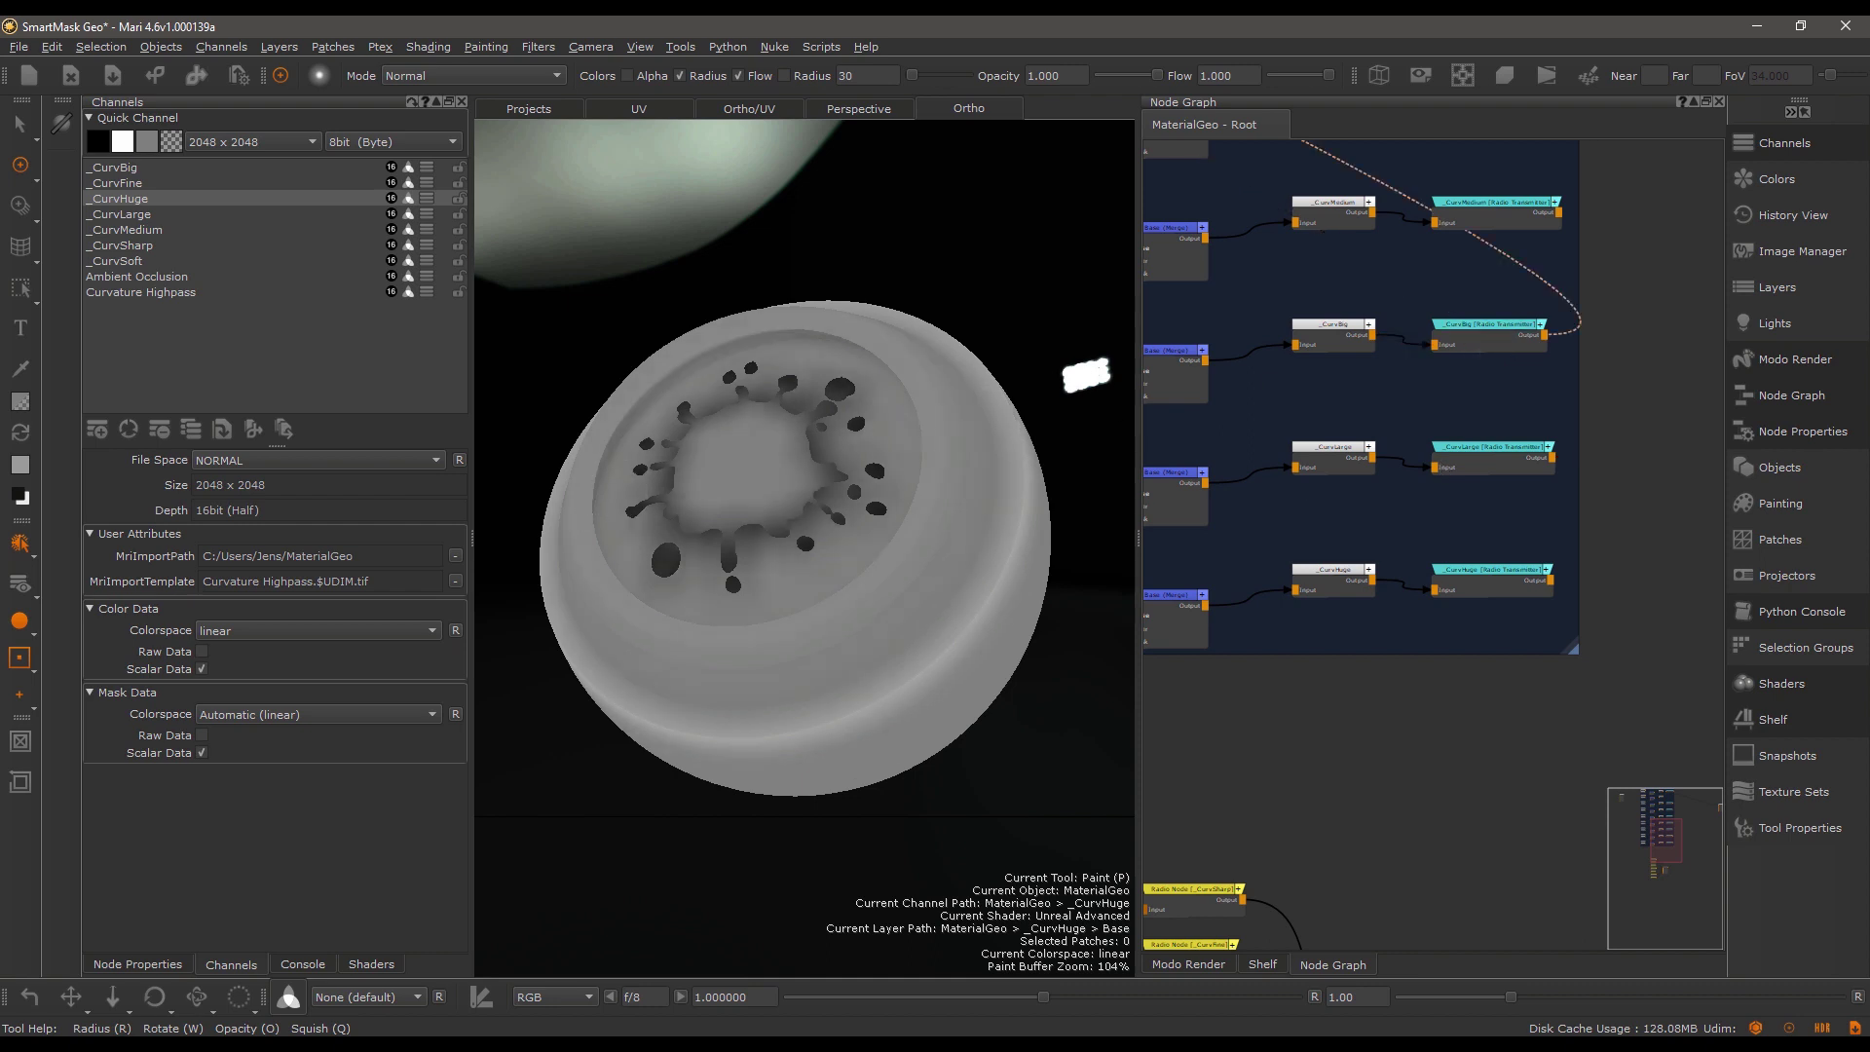
{"action": "middle_click_drag", "start_coordinate": [1656, 302], "coordinate": [1608, 688]}
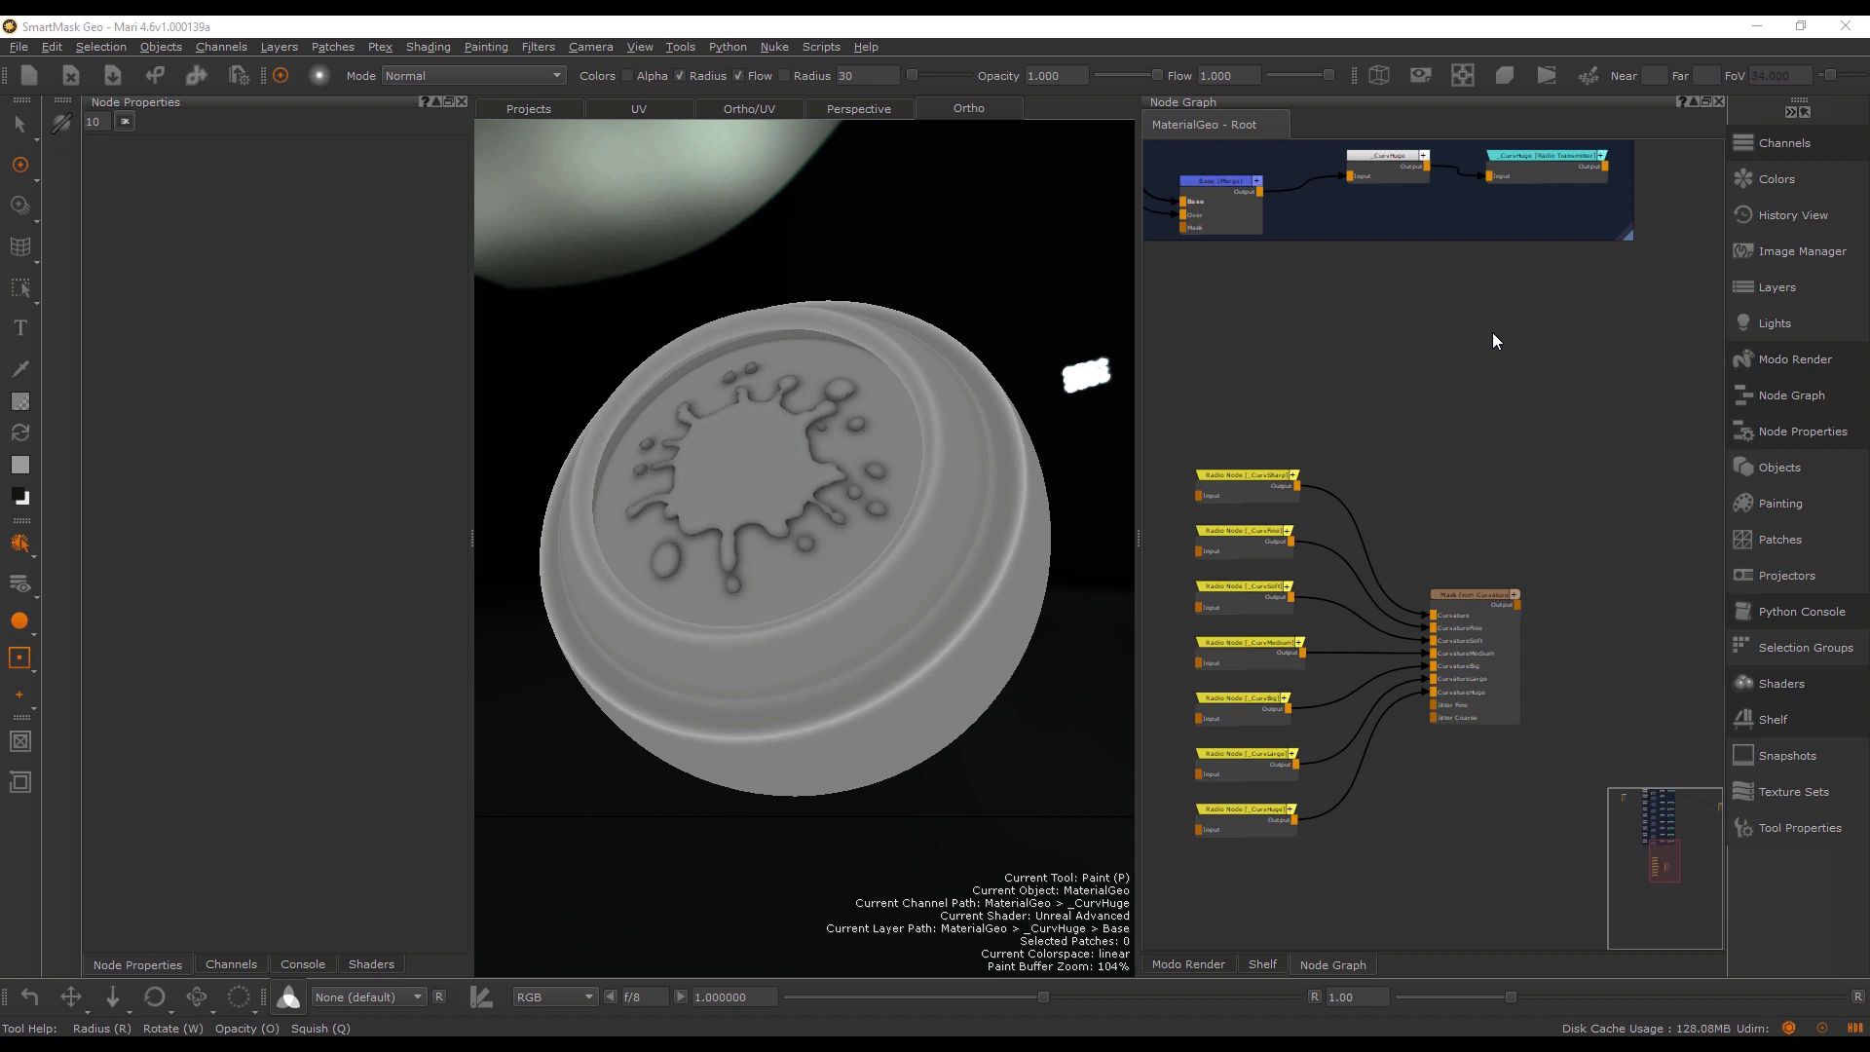
Preview the Mask from Curvature output and set influences: Sharp 1.000, Fine 0.871, Huge 0.495.
{"action": "left_click", "coordinate": [1473, 594]}
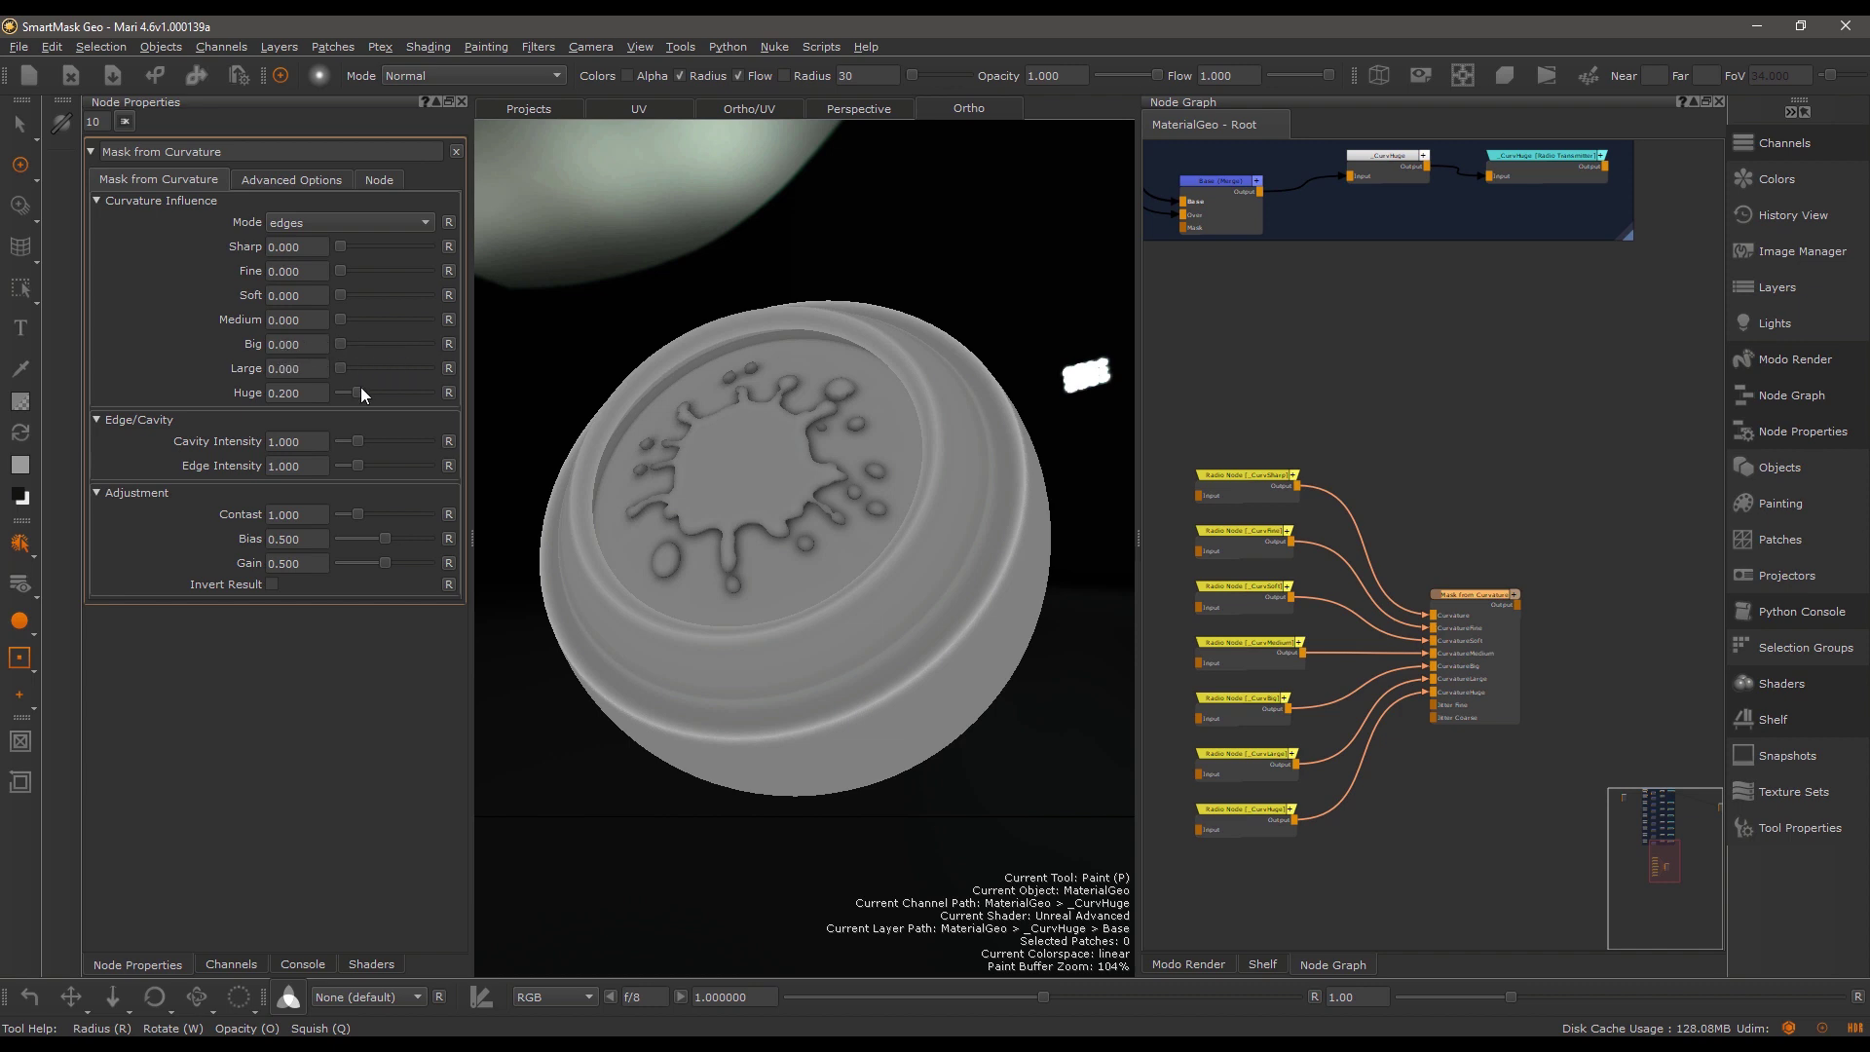
{"action": "left_click_drag", "start_coordinate": [1465, 598], "coordinate": [1466, 584]}
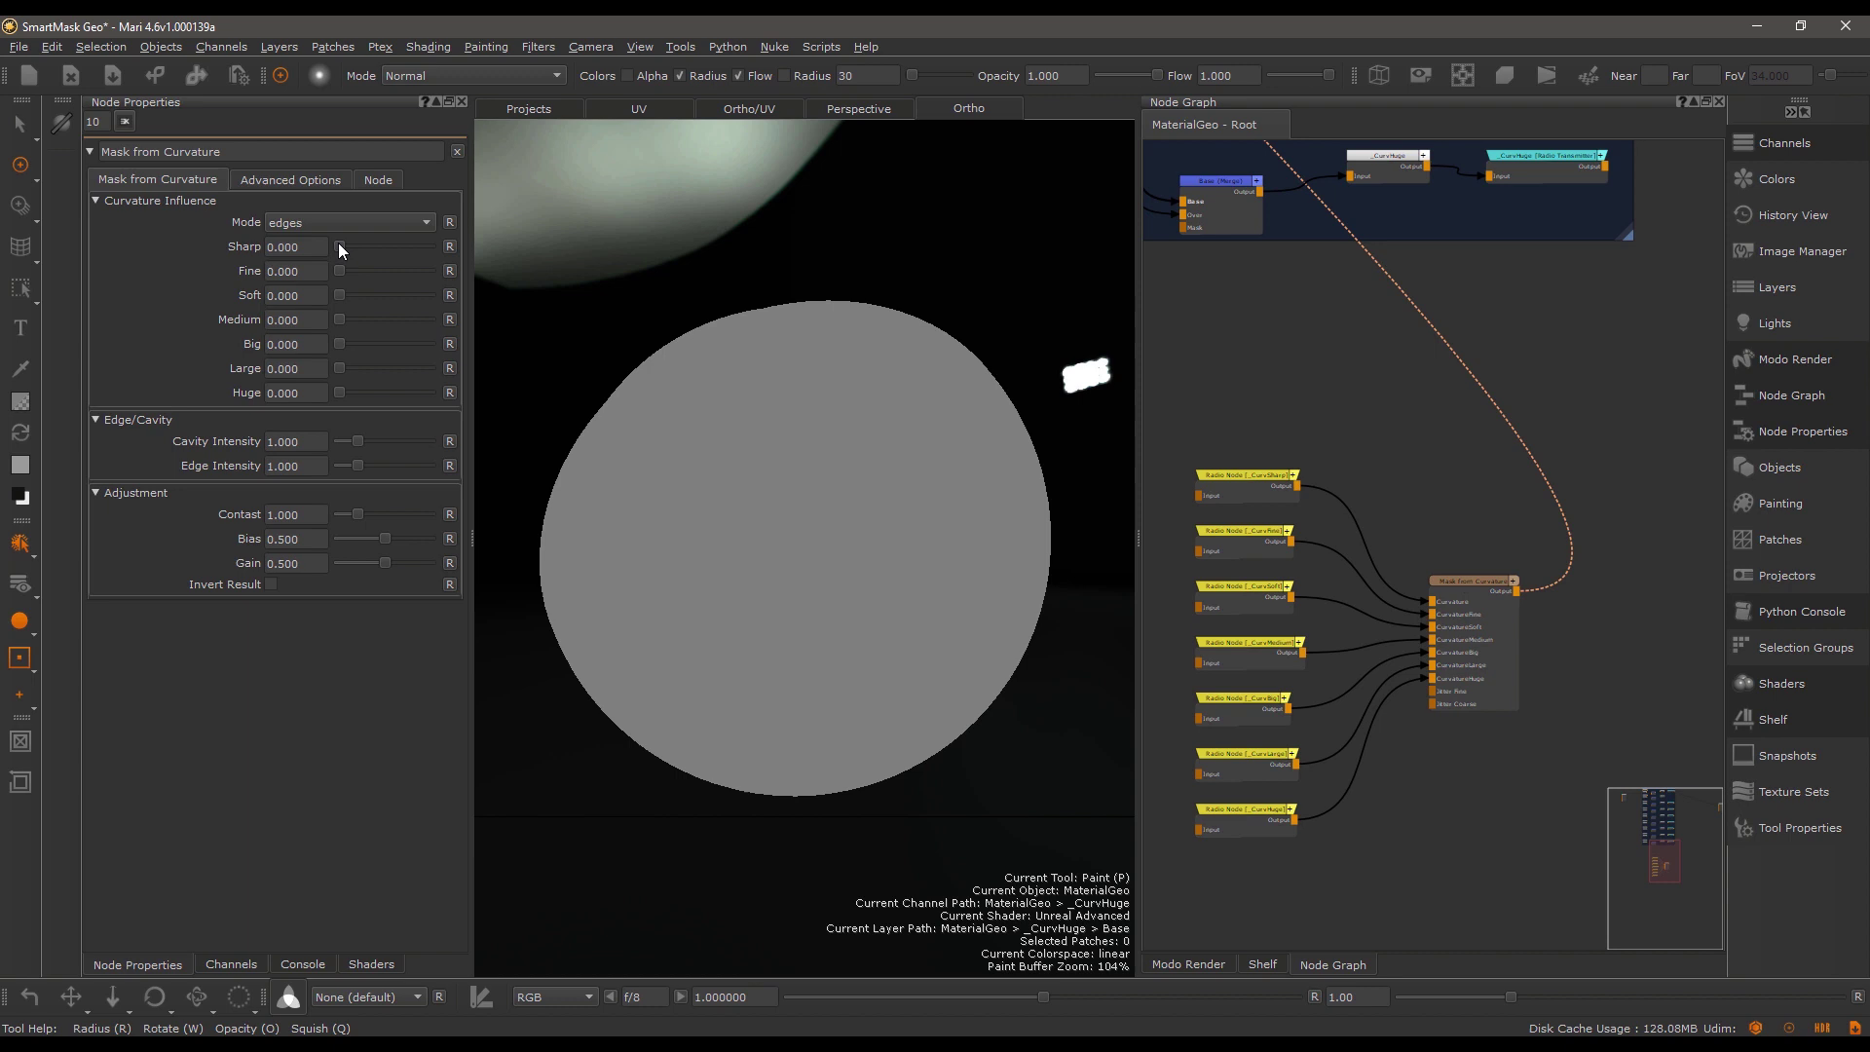
{"action": "left_click_drag", "start_coordinate": [339, 246], "coordinate": [447, 246]}
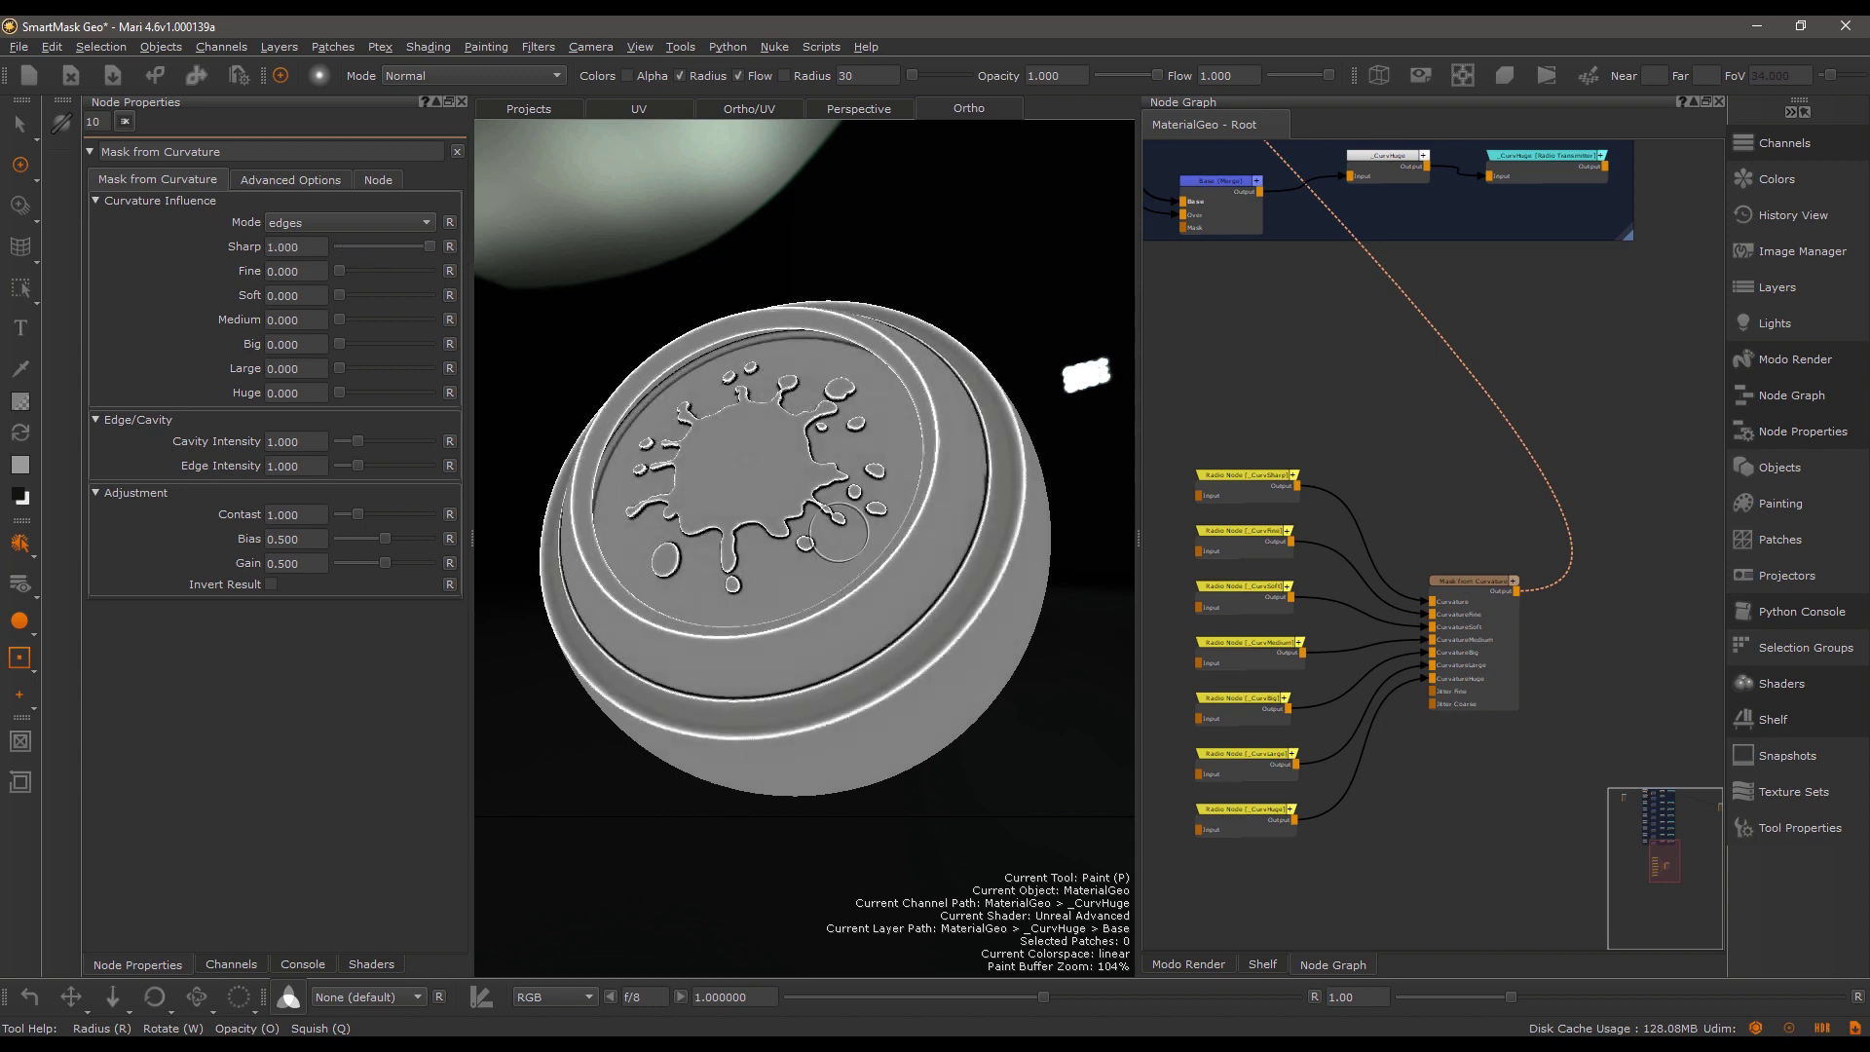
{"action": "mouse_move", "coordinate": [339, 271]}
{"action": "left_mouse_down"}
{"action": "mouse_move", "coordinate": [411, 277]}
{"action": "mouse_move", "coordinate": [371, 318]}
{"action": "mouse_move", "coordinate": [423, 318]}
{"action": "mouse_move", "coordinate": [345, 348]}
{"action": "mouse_move", "coordinate": [406, 341]}
{"action": "mouse_move", "coordinate": [372, 367]}
{"action": "mouse_move", "coordinate": [408, 363]}
{"action": "mouse_move", "coordinate": [409, 388]}
{"action": "left_mouse_up"}
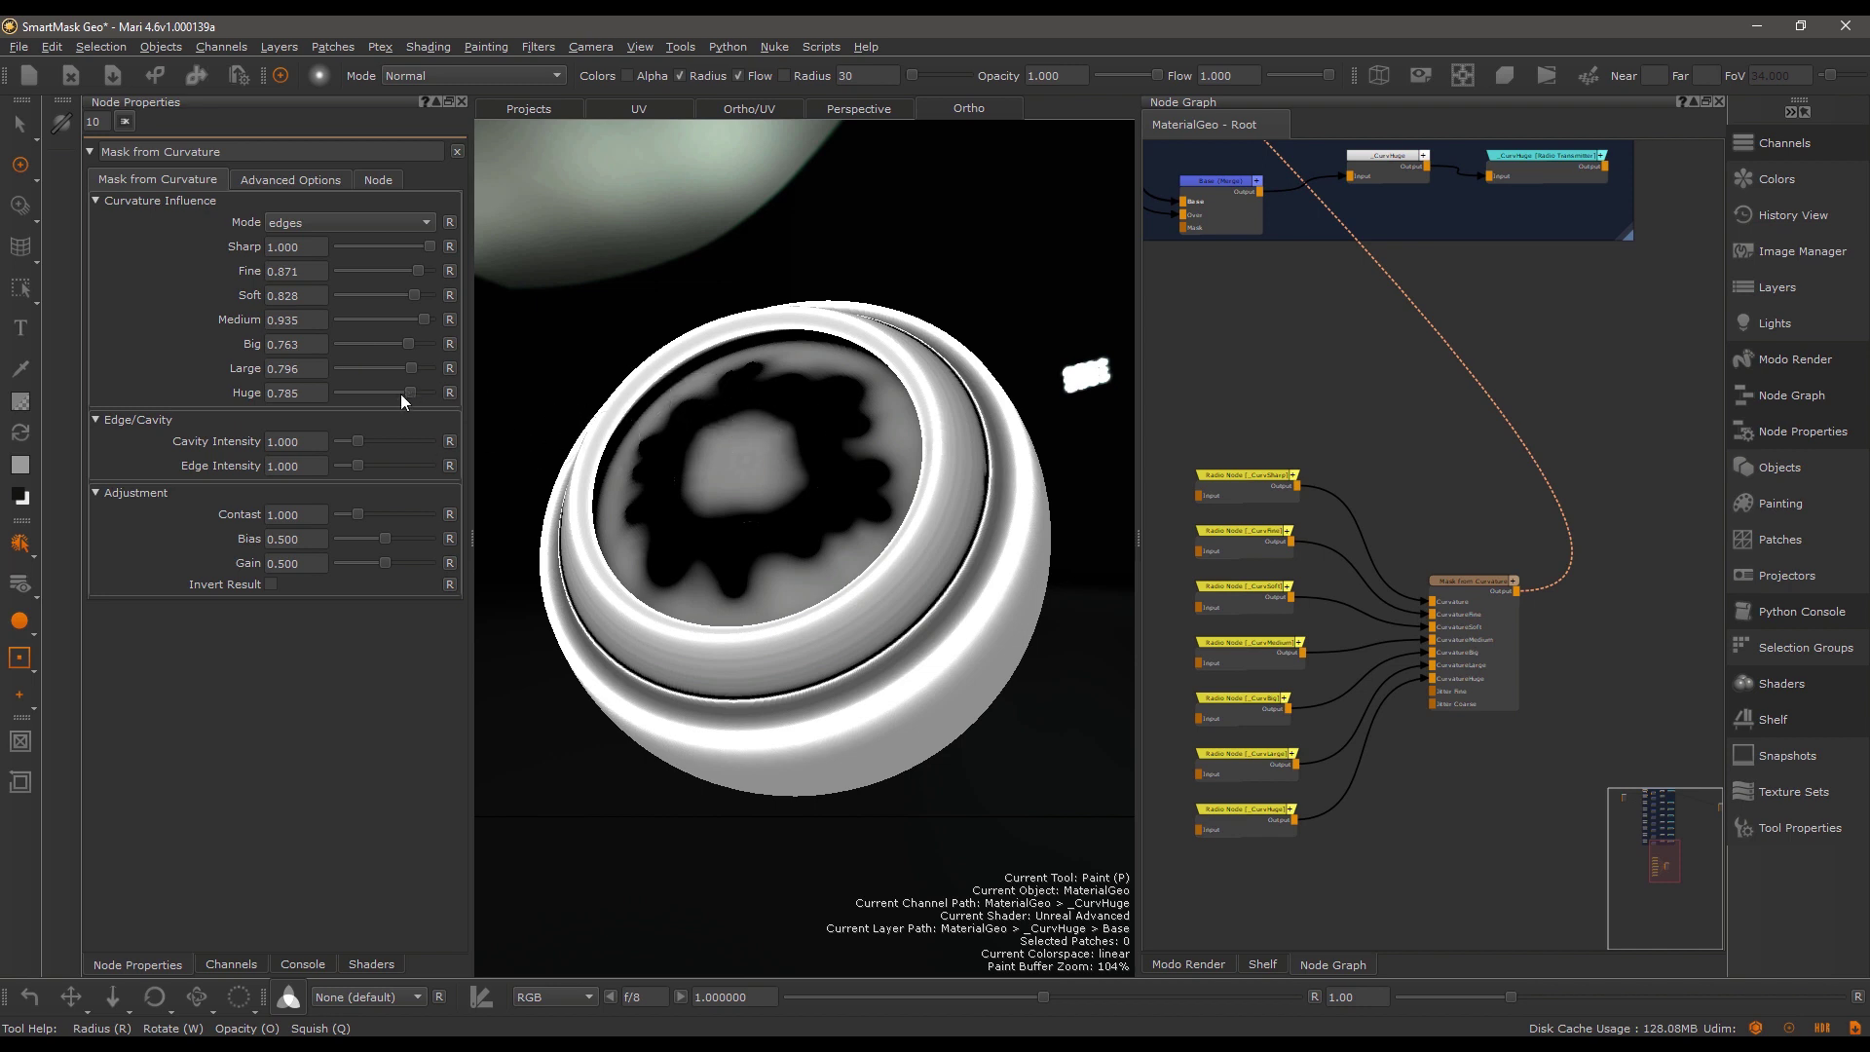
{"action": "left_click_drag", "start_coordinate": [401, 393], "coordinate": [386, 392]}
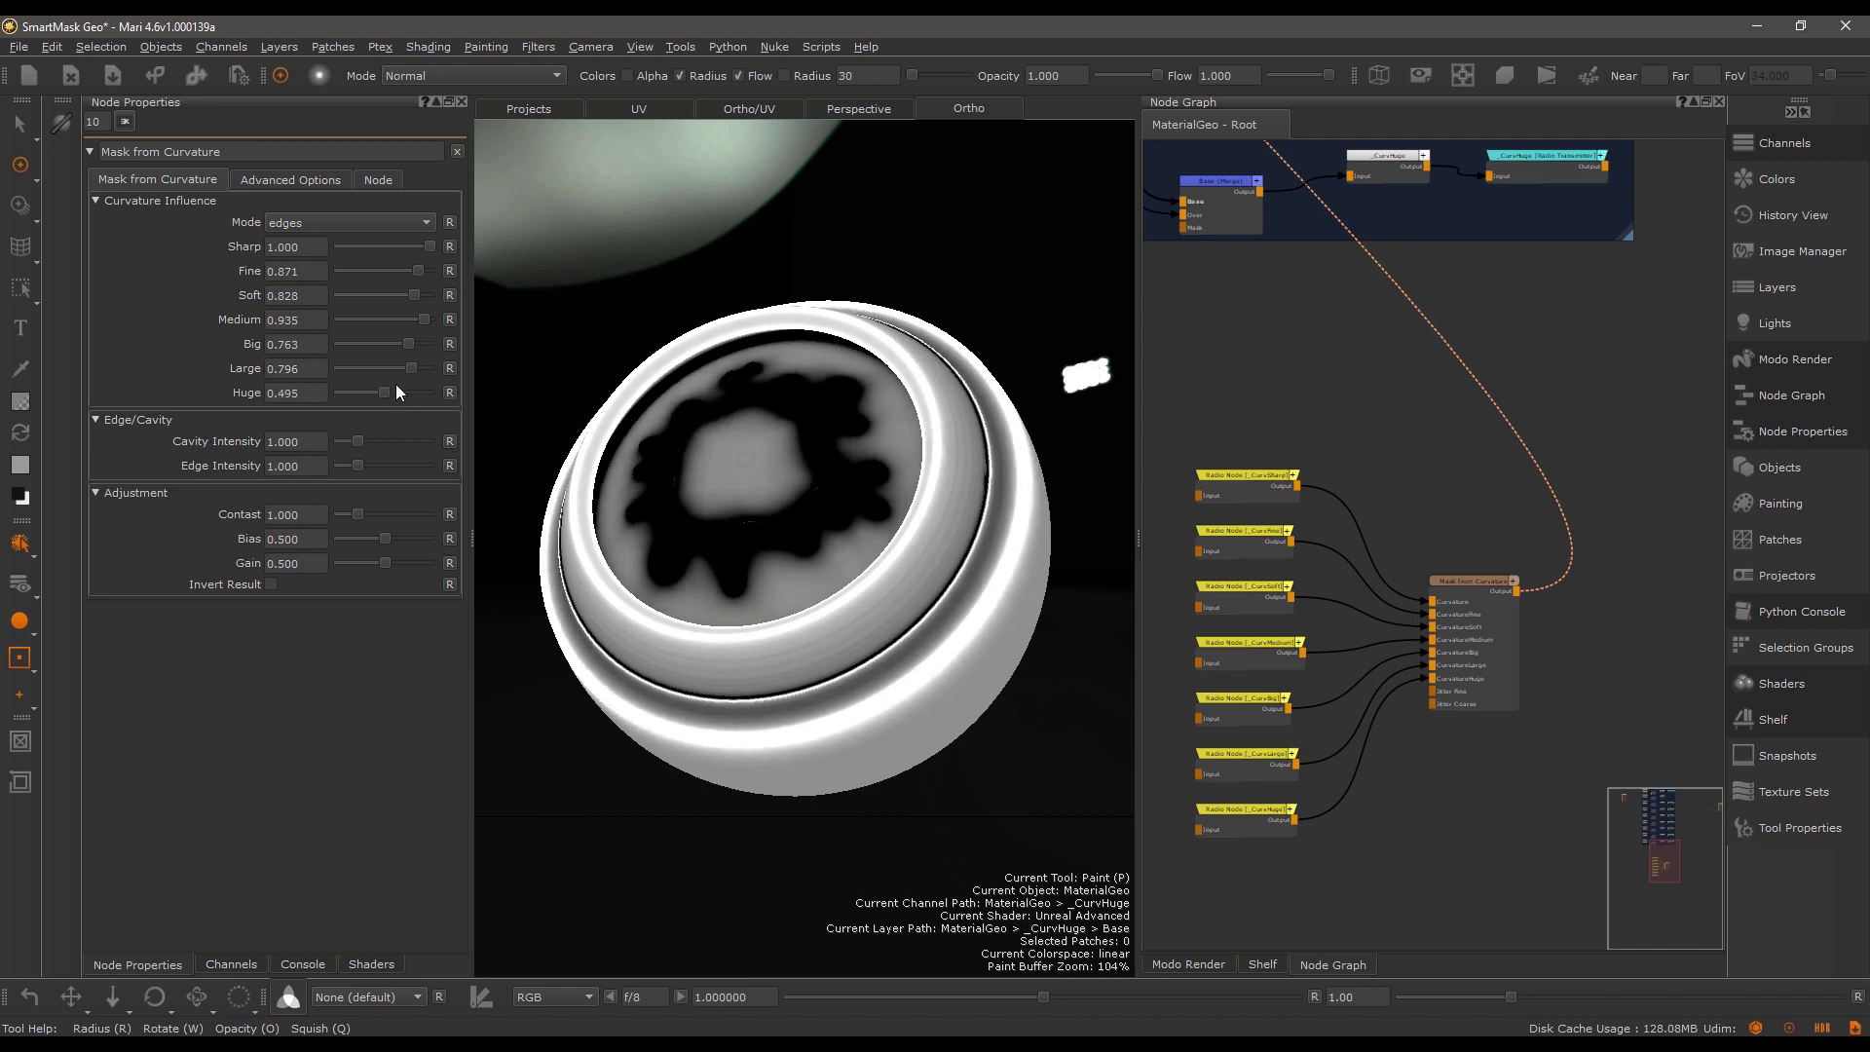
Switch the mask mode to raw and lower Sharp influence to 0.527.
{"action": "left_click", "coordinate": [363, 226]}
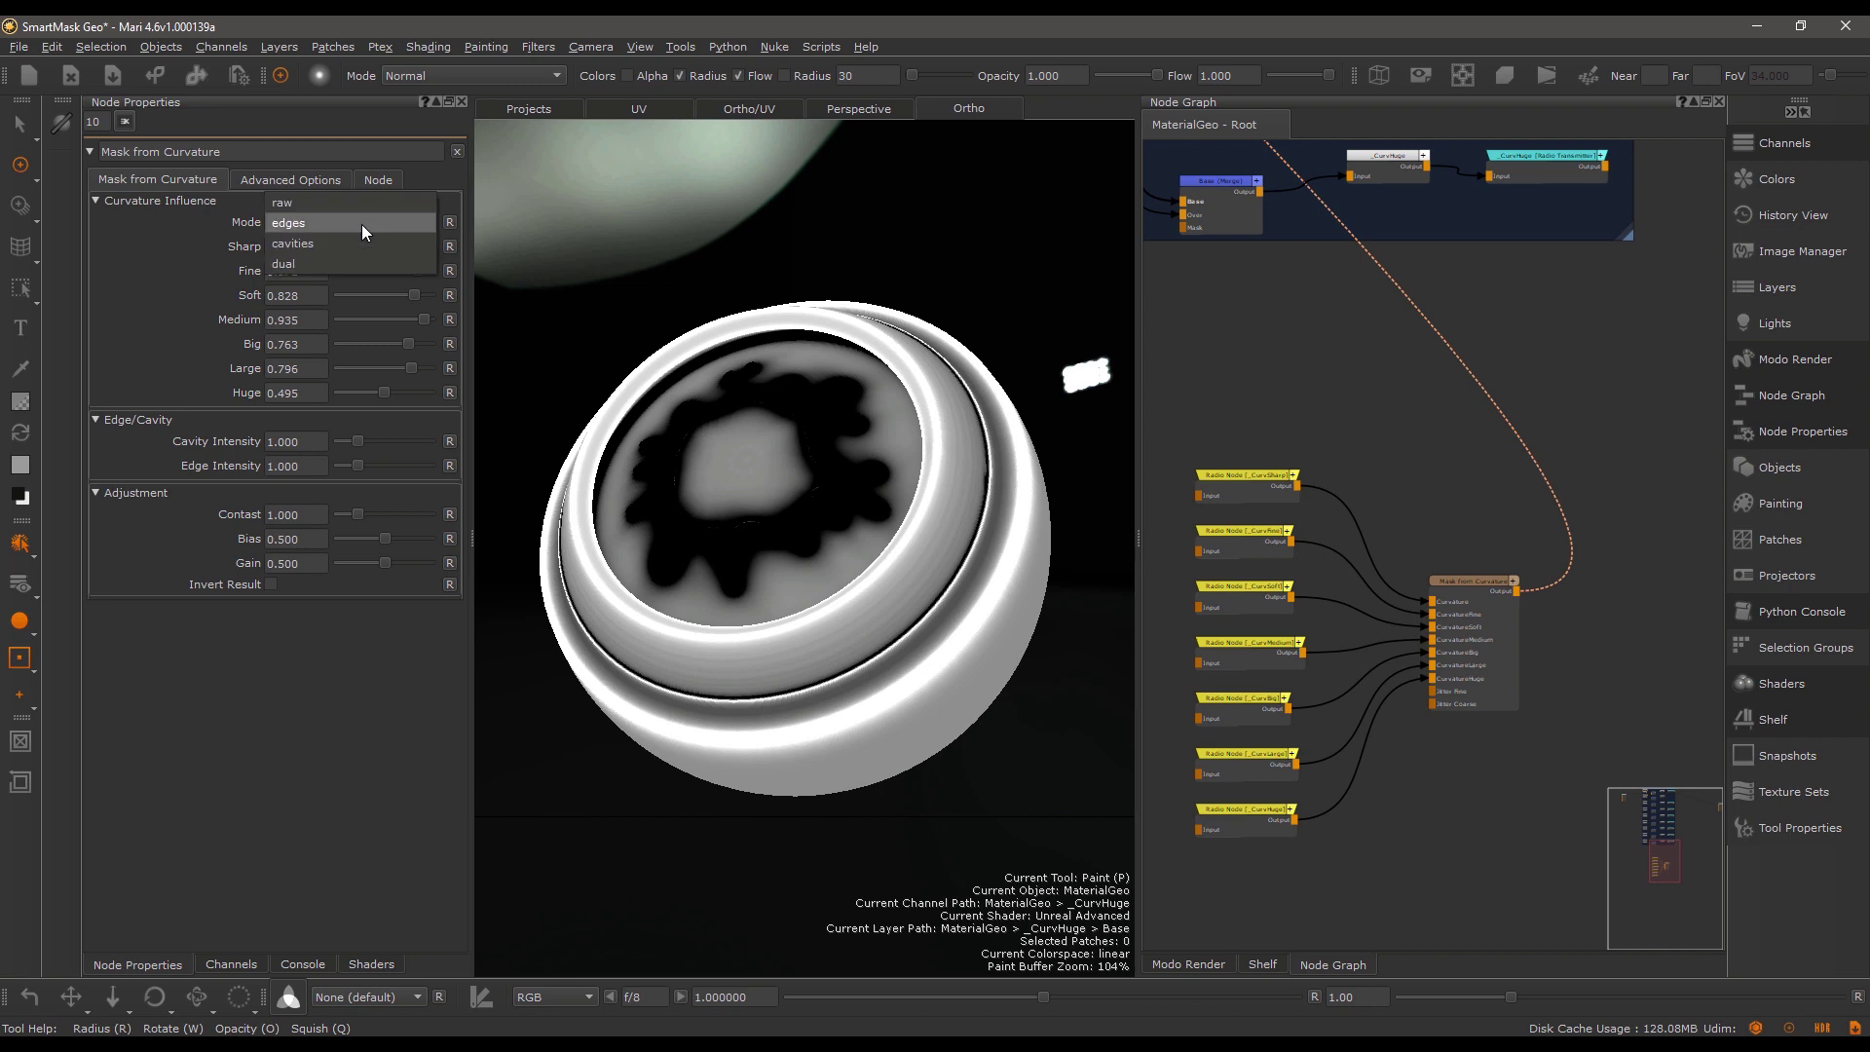
{"action": "left_click", "coordinate": [351, 207]}
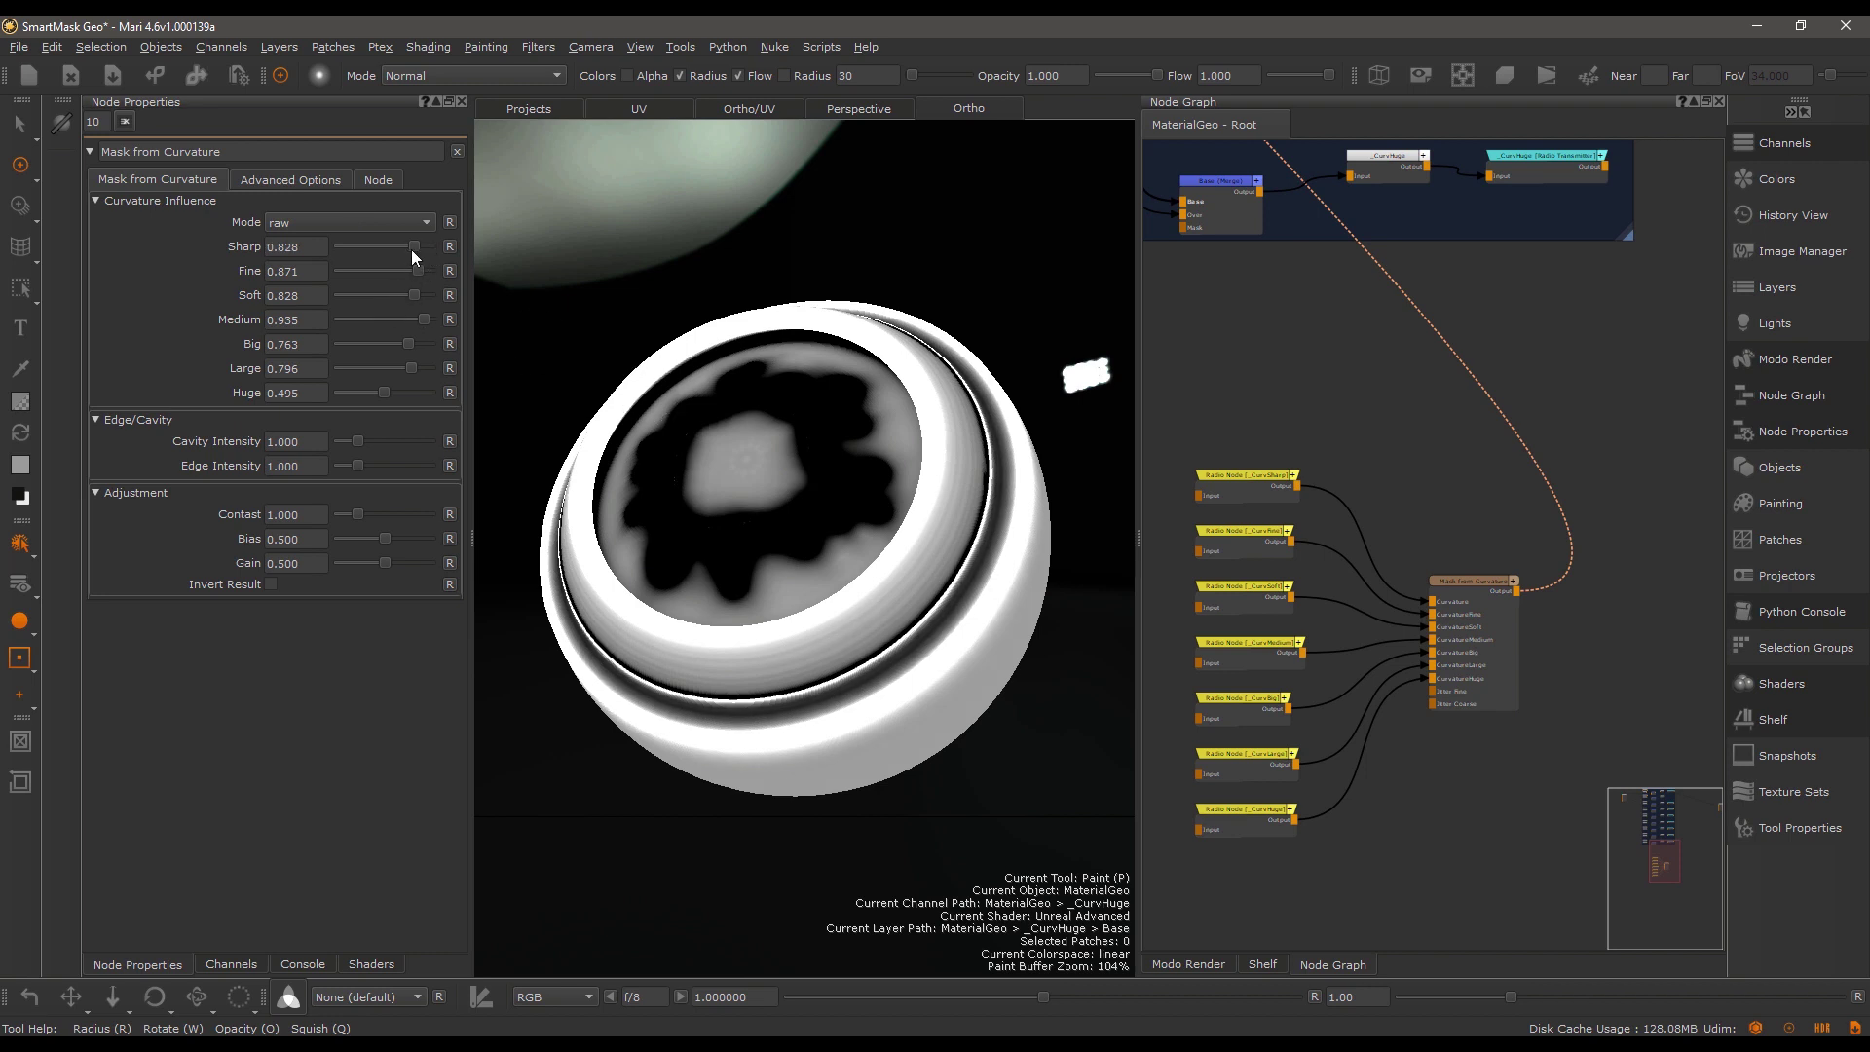
{"action": "left_click_drag", "start_coordinate": [411, 256], "coordinate": [388, 256]}
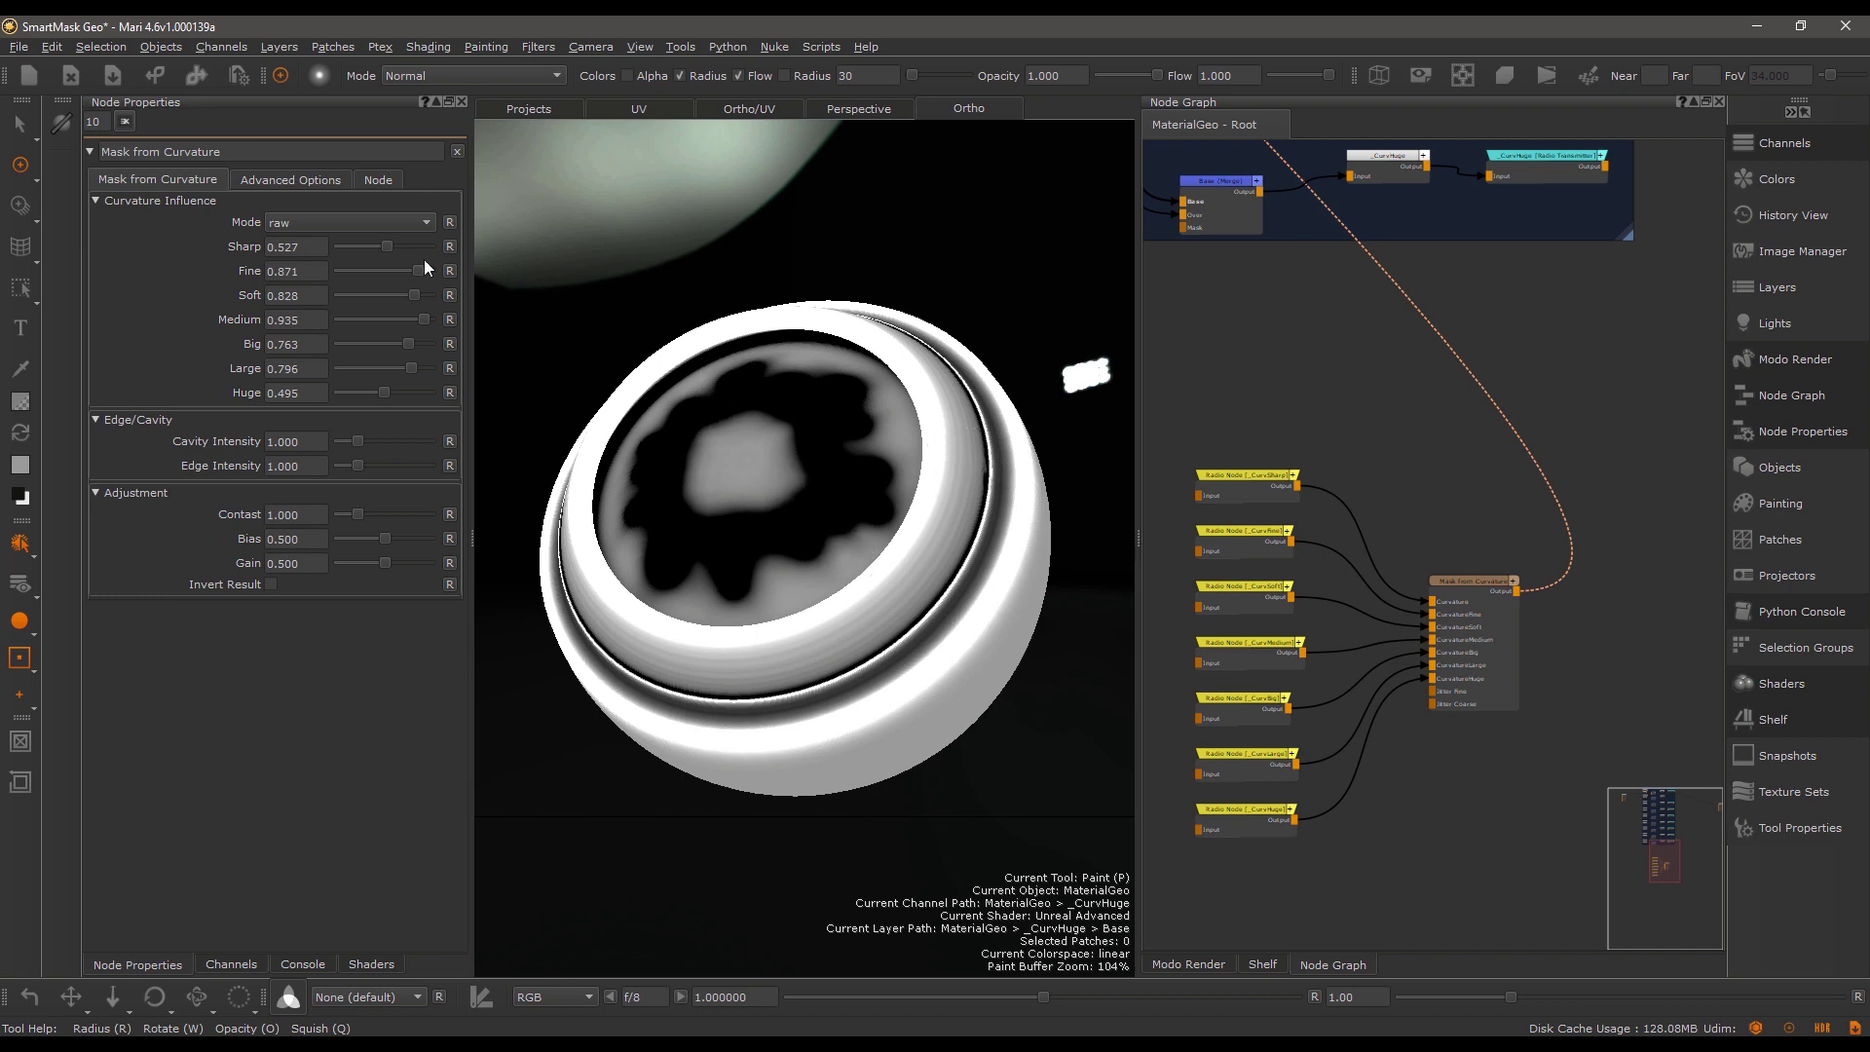
Try the edges and cavities mask modes, then settle on dual.
{"action": "left_click", "coordinate": [328, 220]}
{"action": "left_click", "coordinate": [331, 243]}
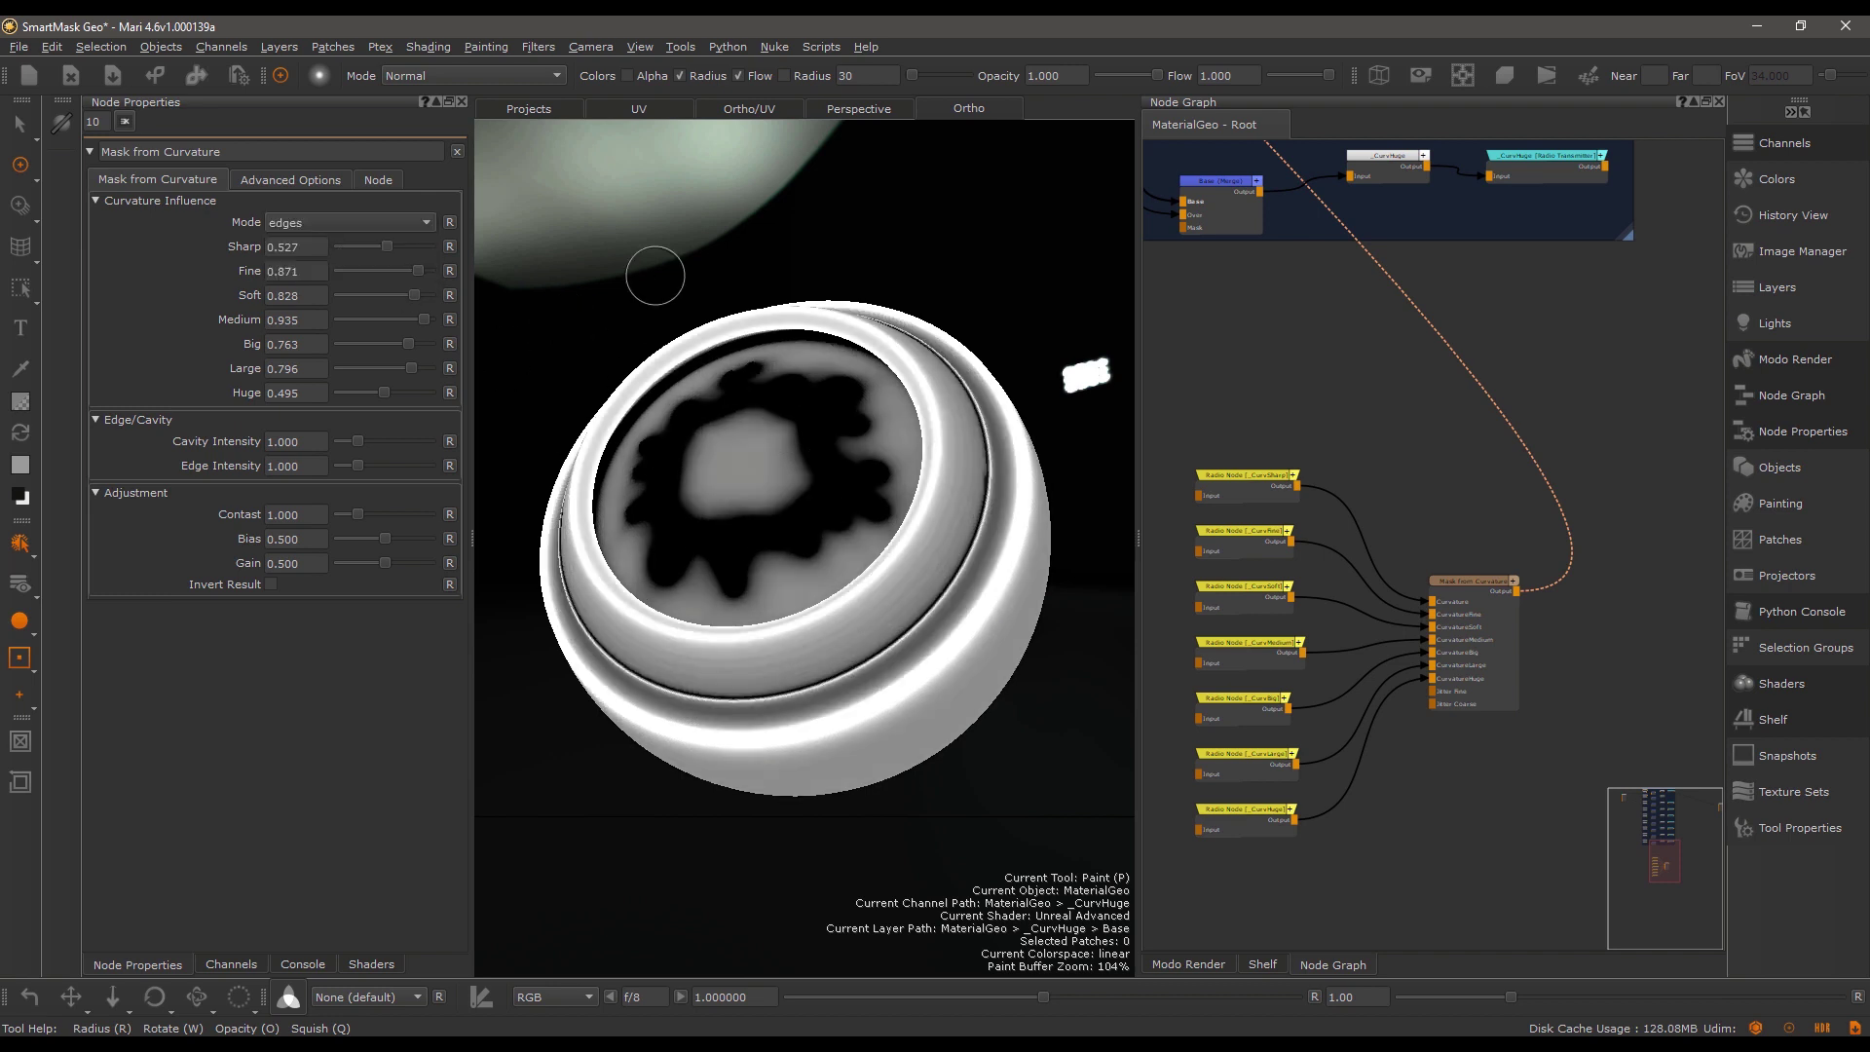
{"action": "left_click", "coordinate": [305, 220]}
{"action": "left_click", "coordinate": [314, 243]}
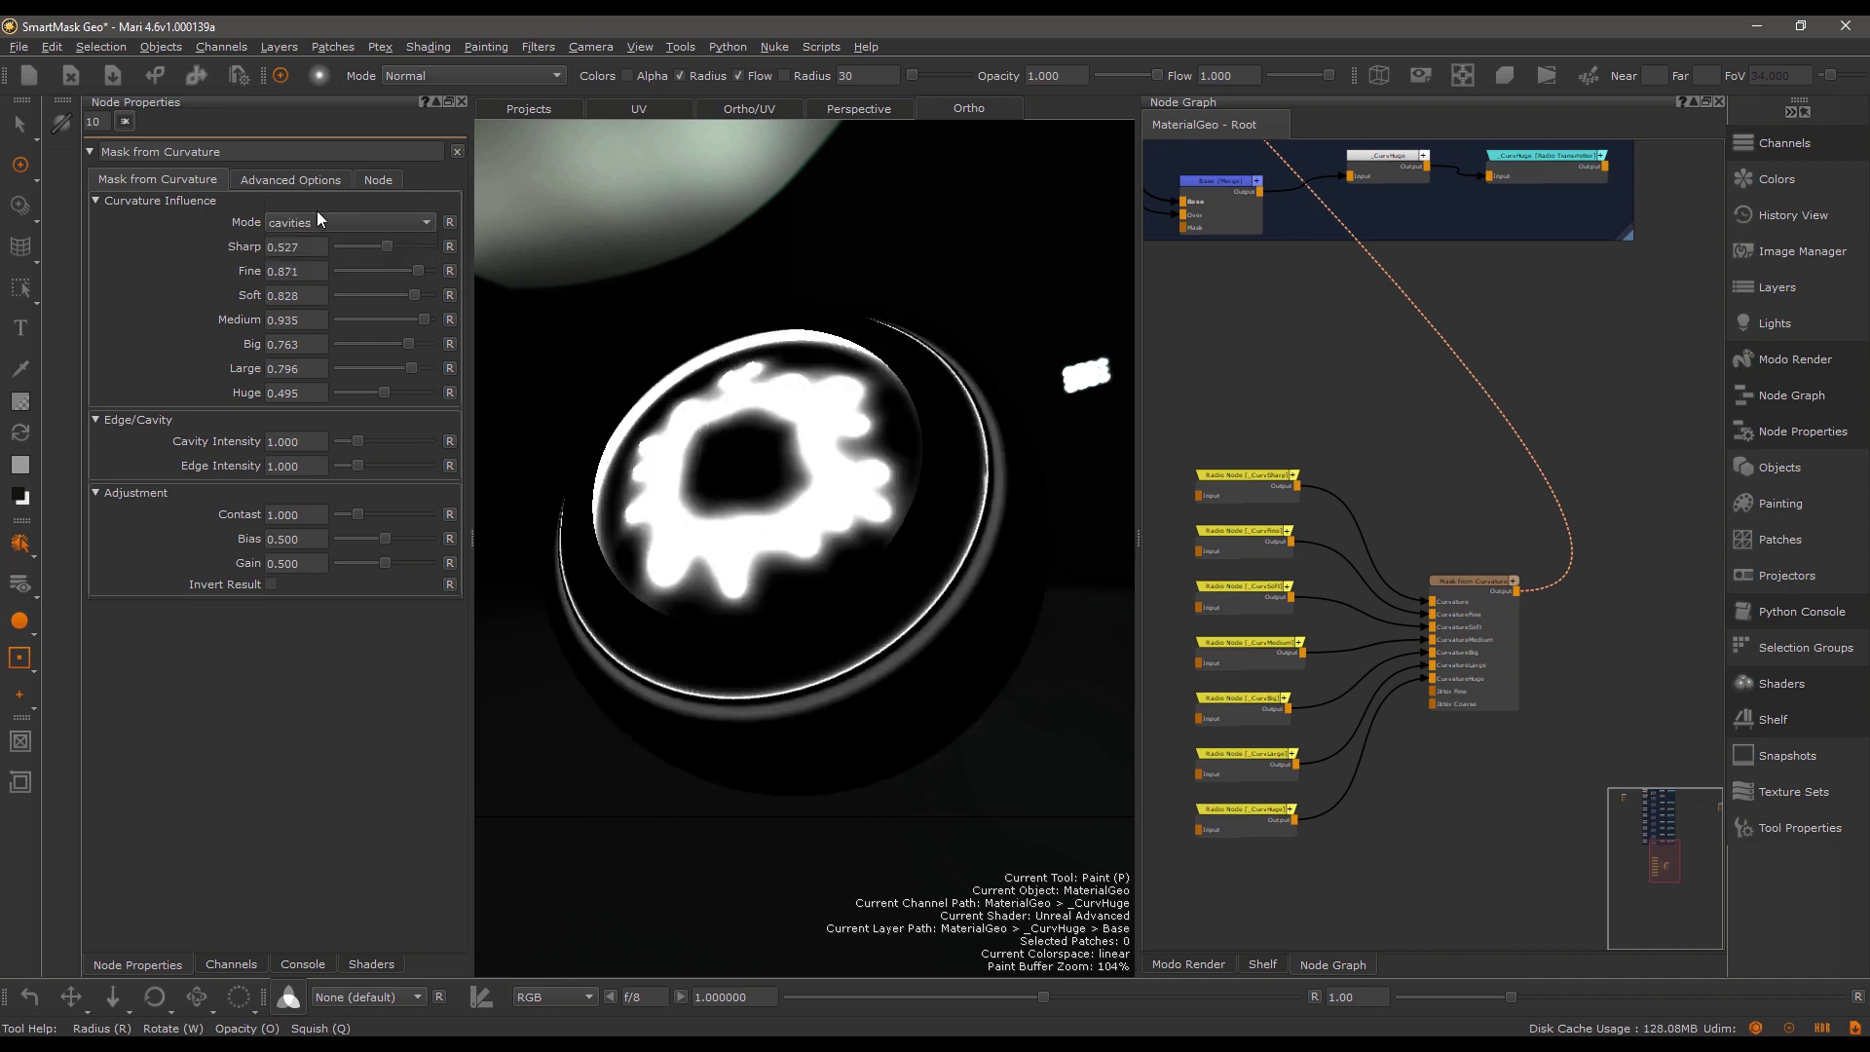
{"action": "left_click", "coordinate": [318, 219]}
{"action": "left_click", "coordinate": [319, 241]}
{"action": "left_click", "coordinate": [349, 223]}
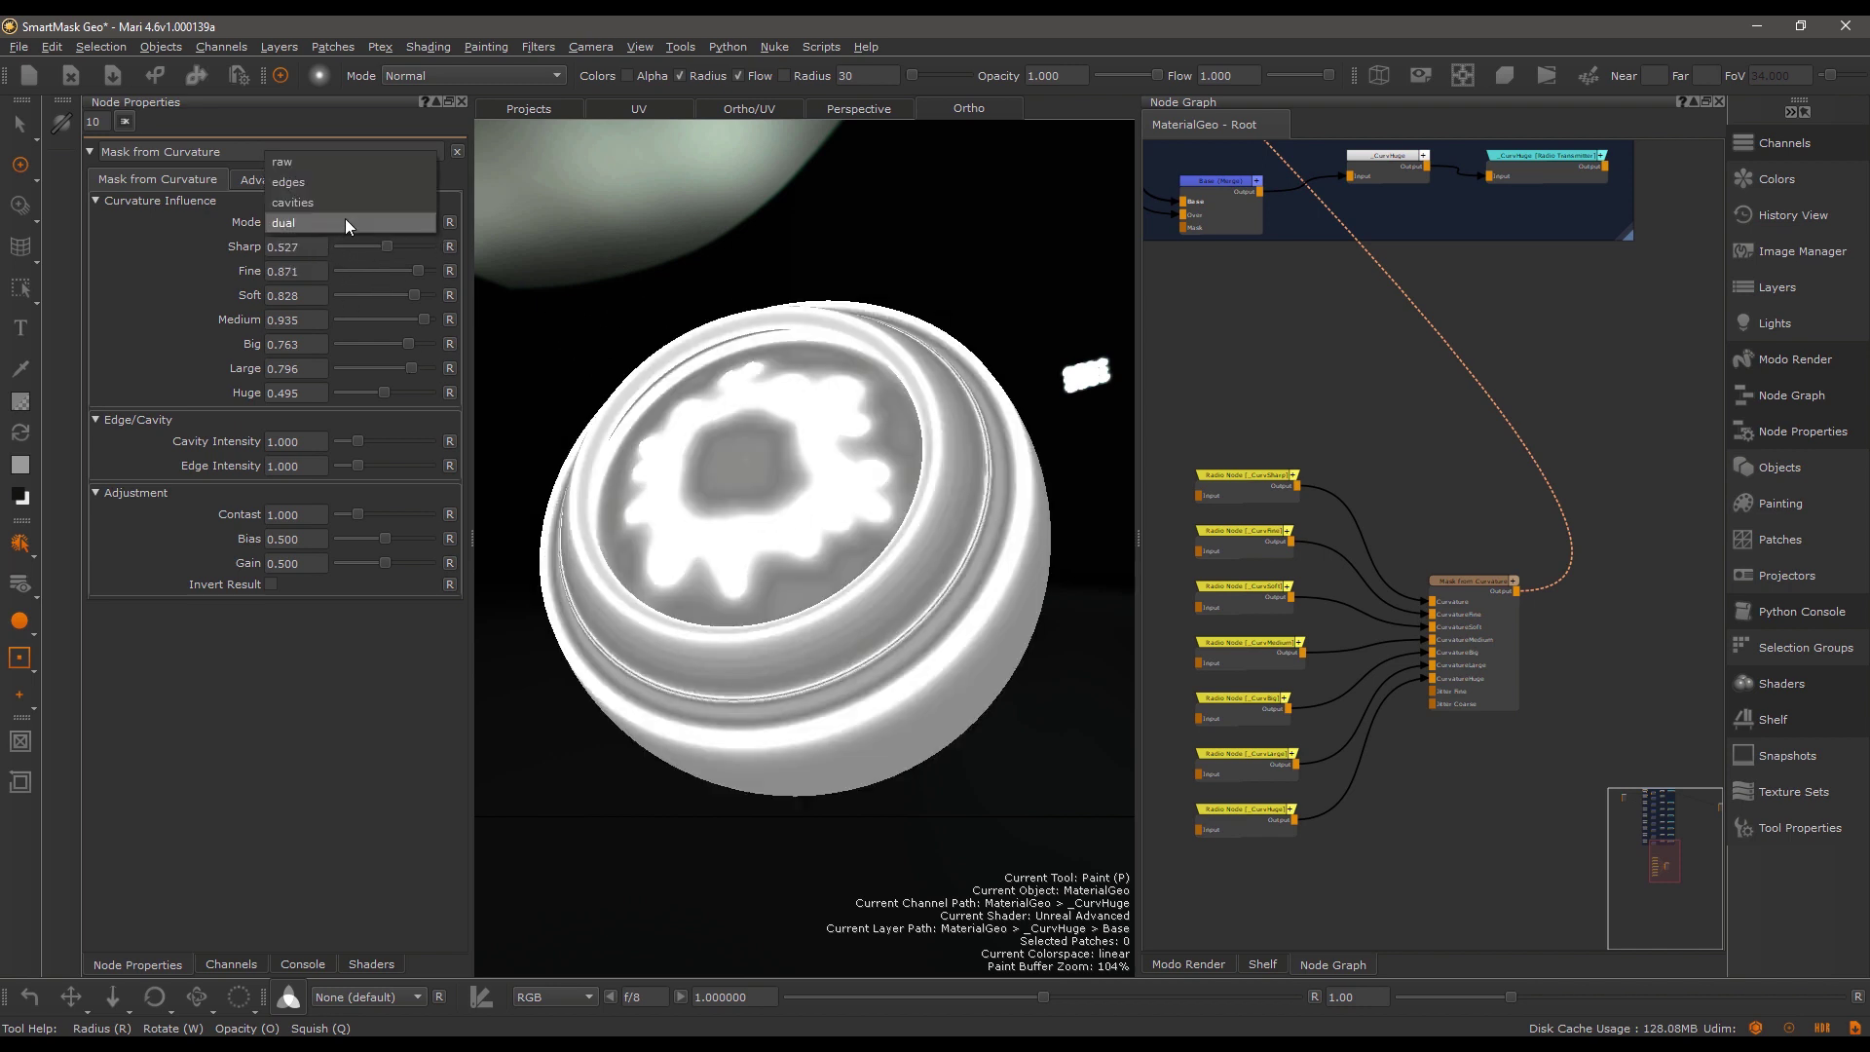
{"action": "left_click", "coordinate": [203, 260]}
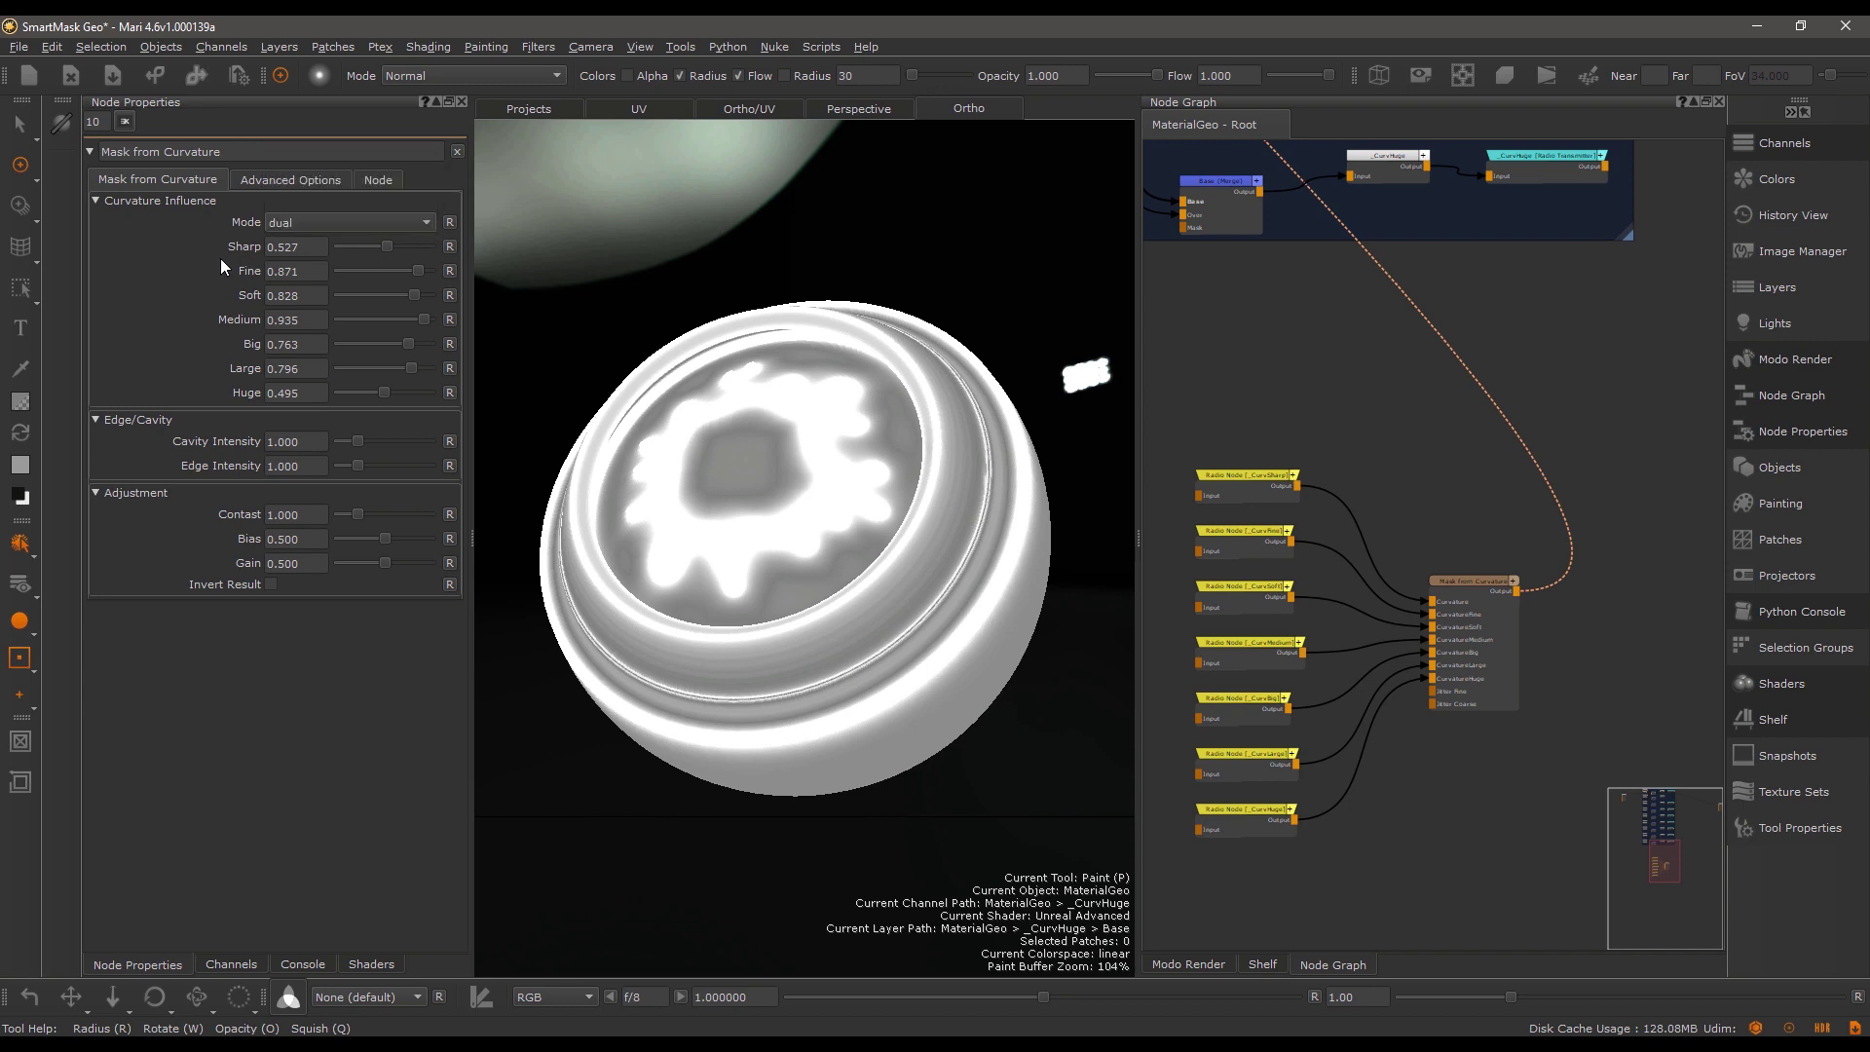
{"action": "left_click", "coordinate": [285, 224]}
Switch the mode back to edges with Cavity Intensity 0.430 and Edge Intensity 1.075.
{"action": "left_click", "coordinate": [316, 184]}
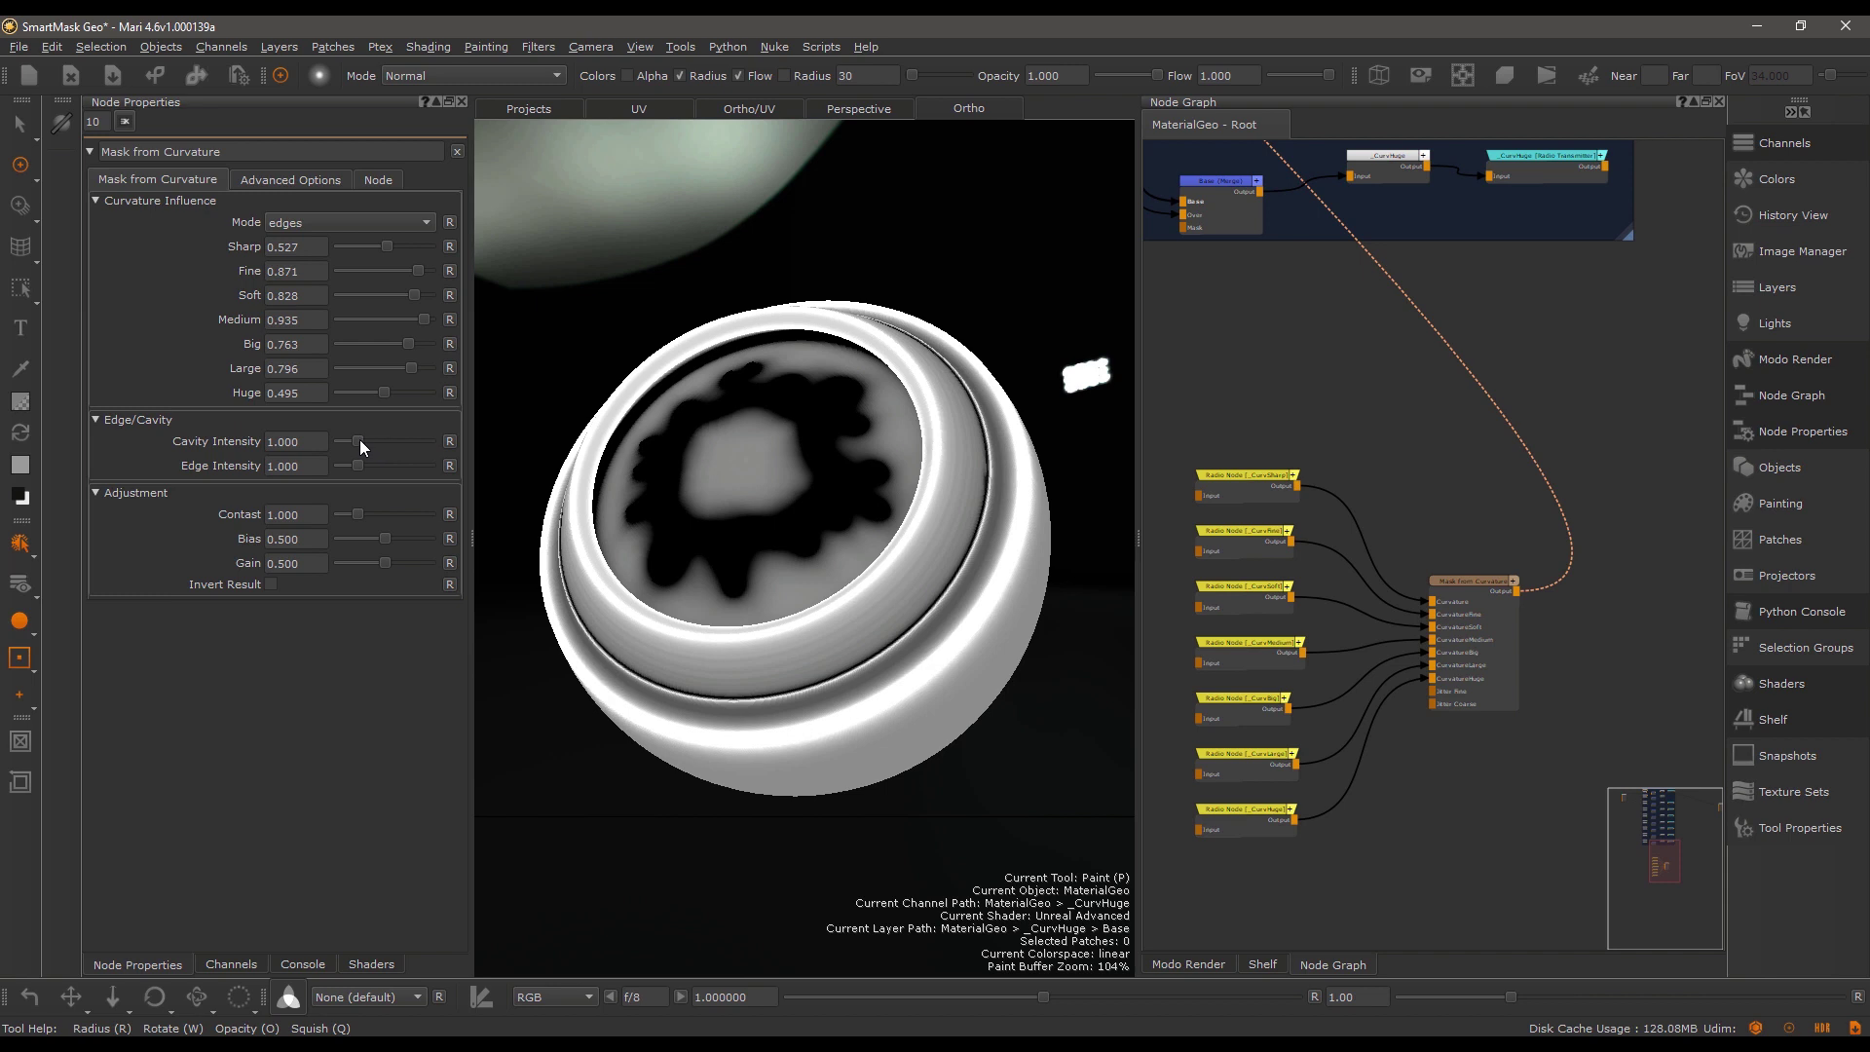
{"action": "mouse_move", "coordinate": [359, 440]}
{"action": "left_mouse_down"}
{"action": "mouse_move", "coordinate": [341, 440]}
{"action": "mouse_move", "coordinate": [441, 441]}
{"action": "mouse_move", "coordinate": [349, 451]}
{"action": "left_mouse_up"}
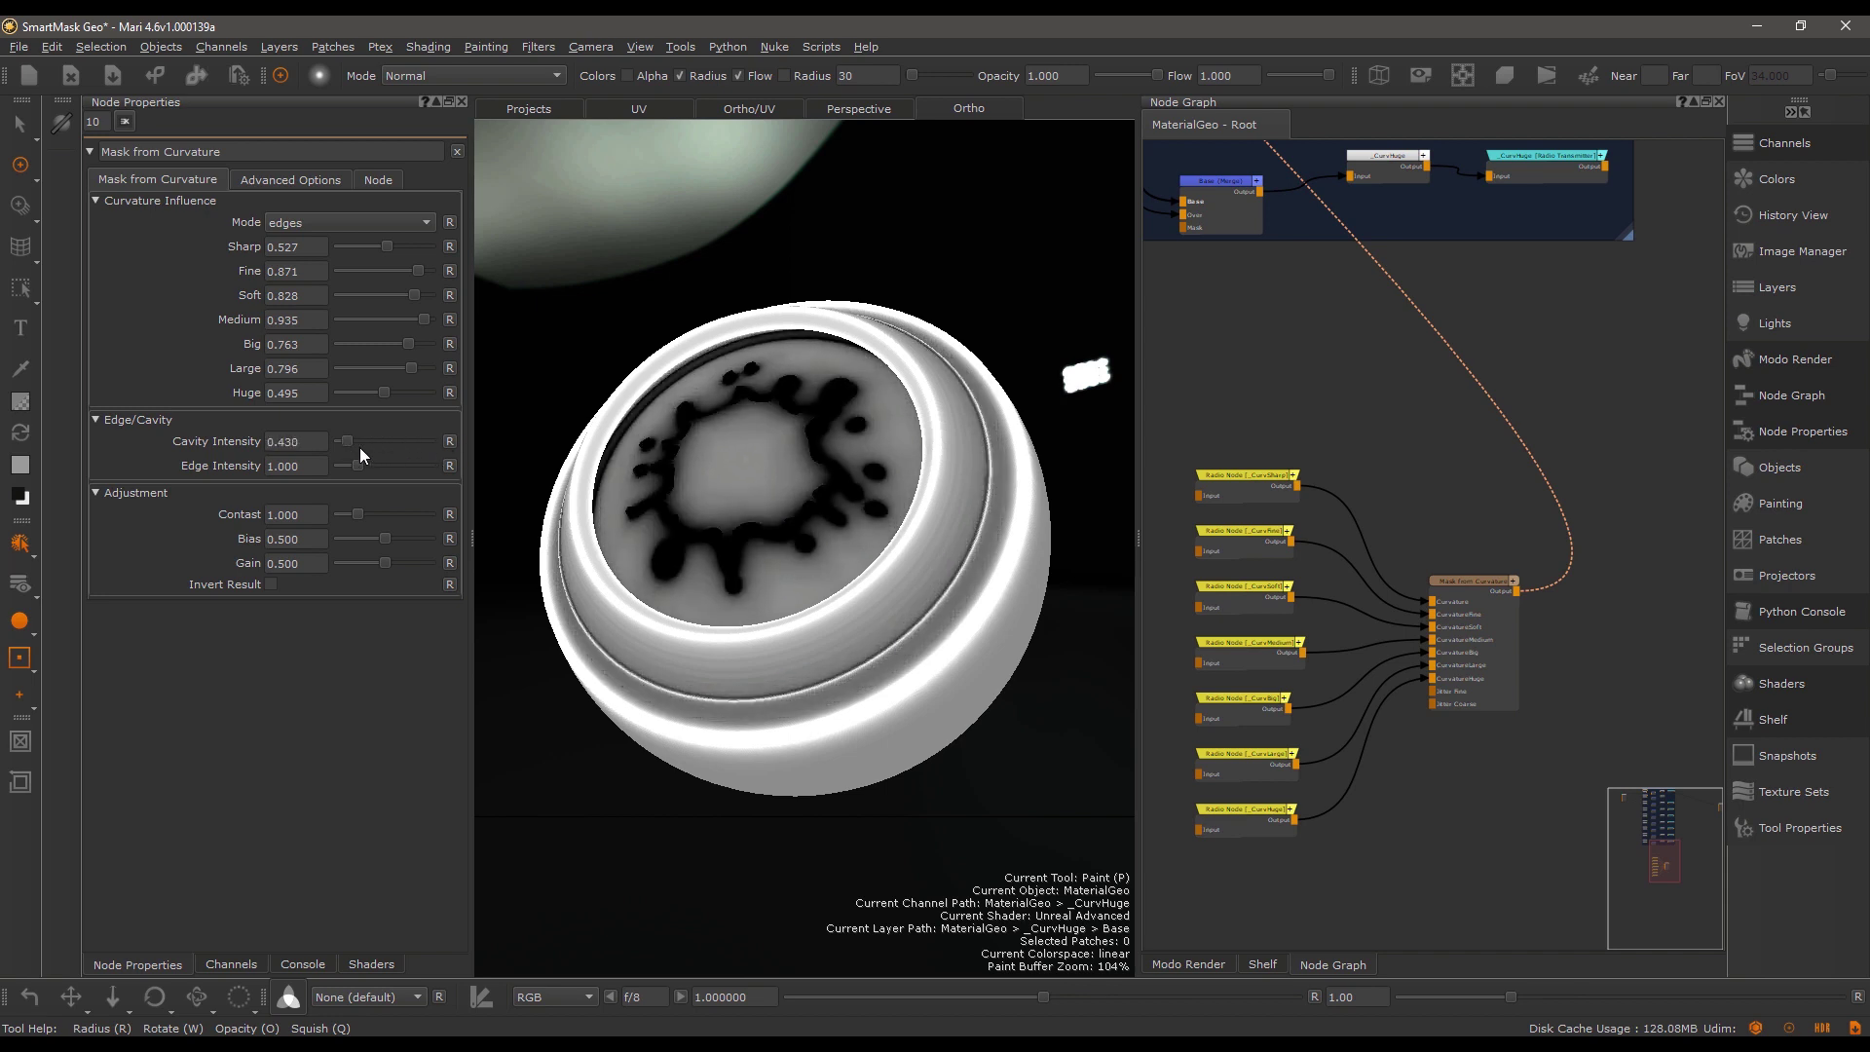
{"action": "left_click_drag", "start_coordinate": [360, 464], "coordinate": [359, 465]}
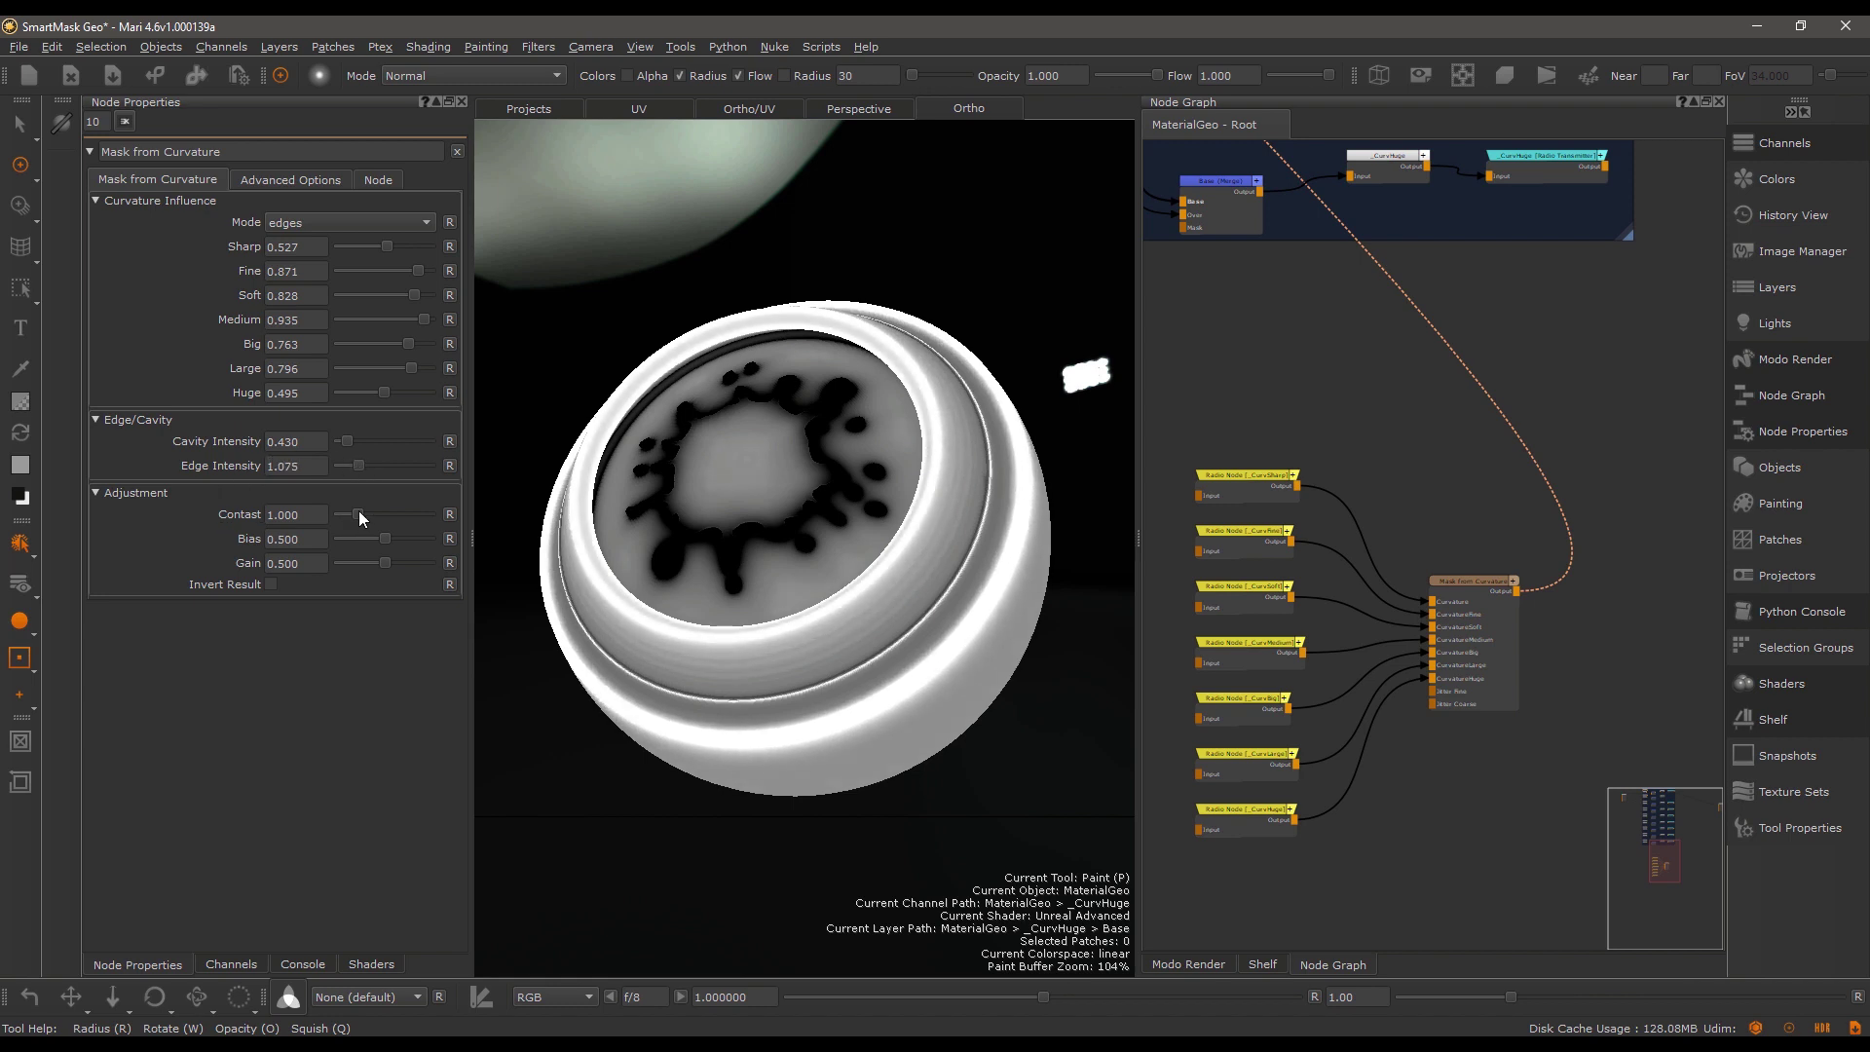
Try a higher Contrast, reset Gain to 0.500, and toggle Invert Result on and off.
{"action": "left_click_drag", "start_coordinate": [363, 514], "coordinate": [359, 563]}
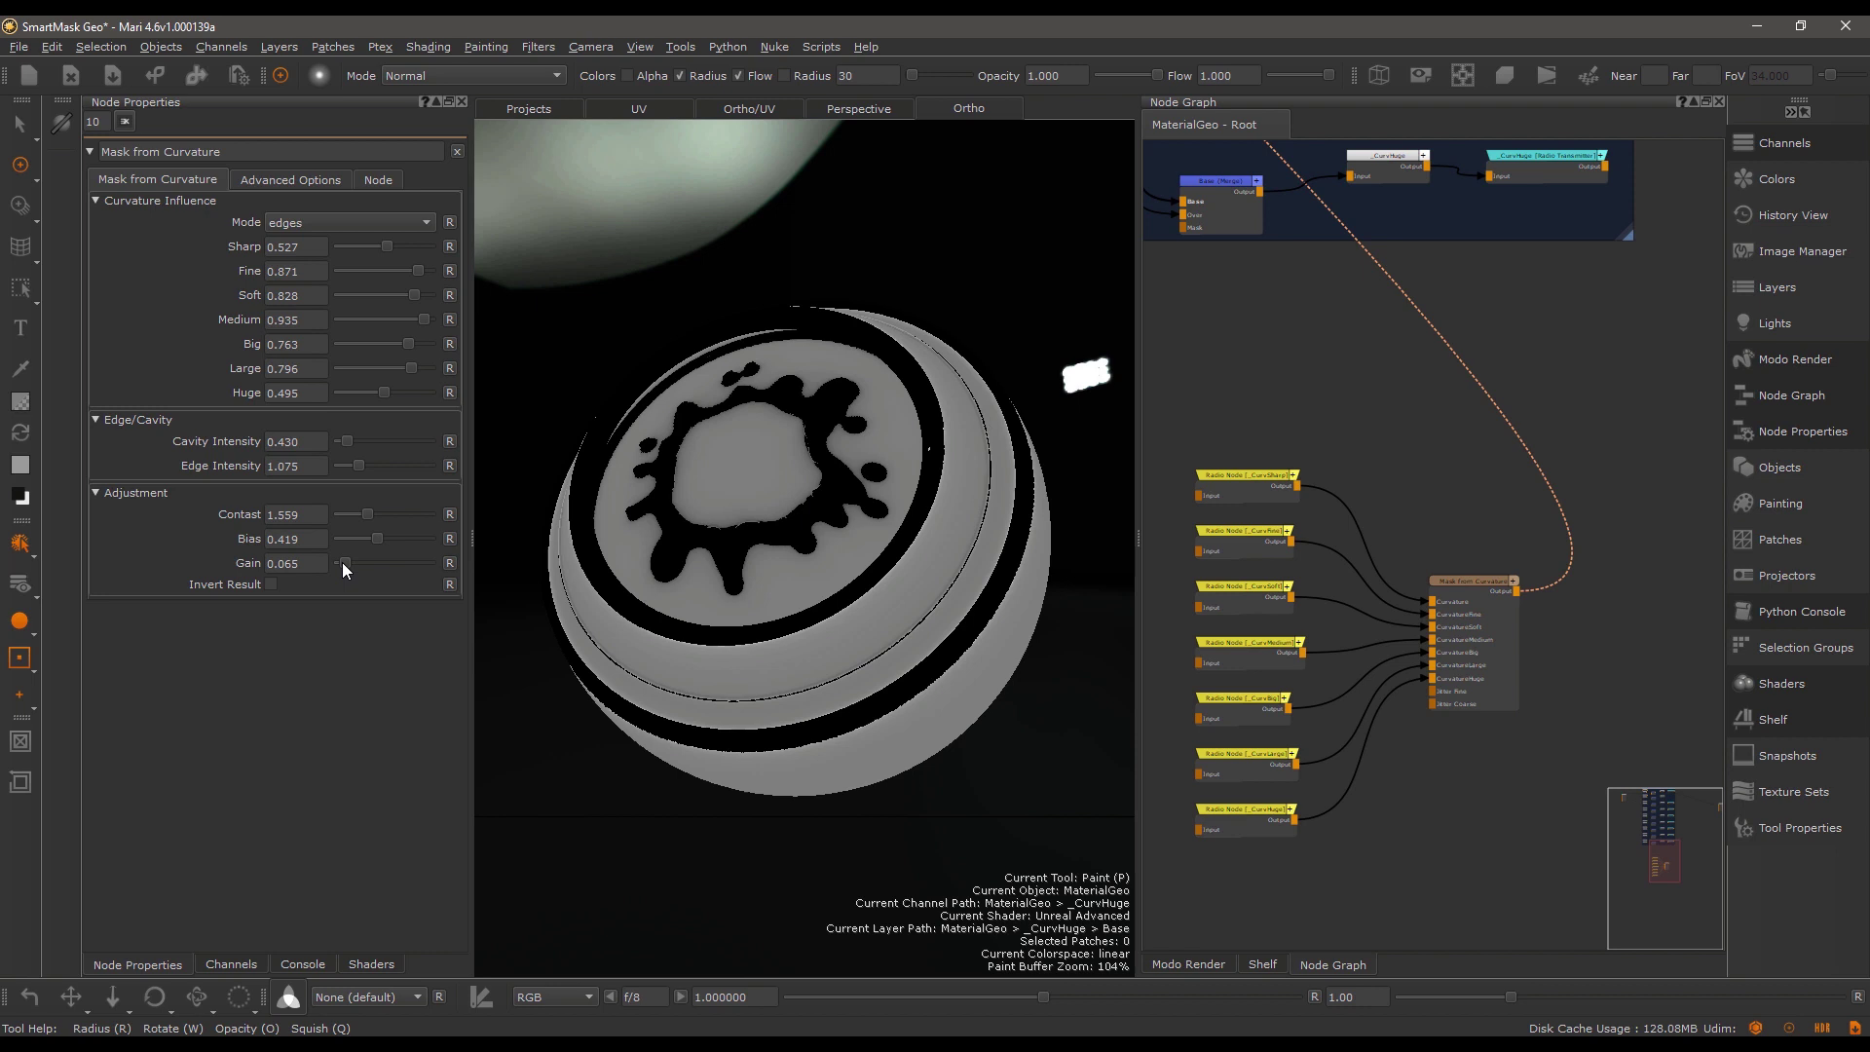
{"action": "left_click", "coordinate": [450, 562]}
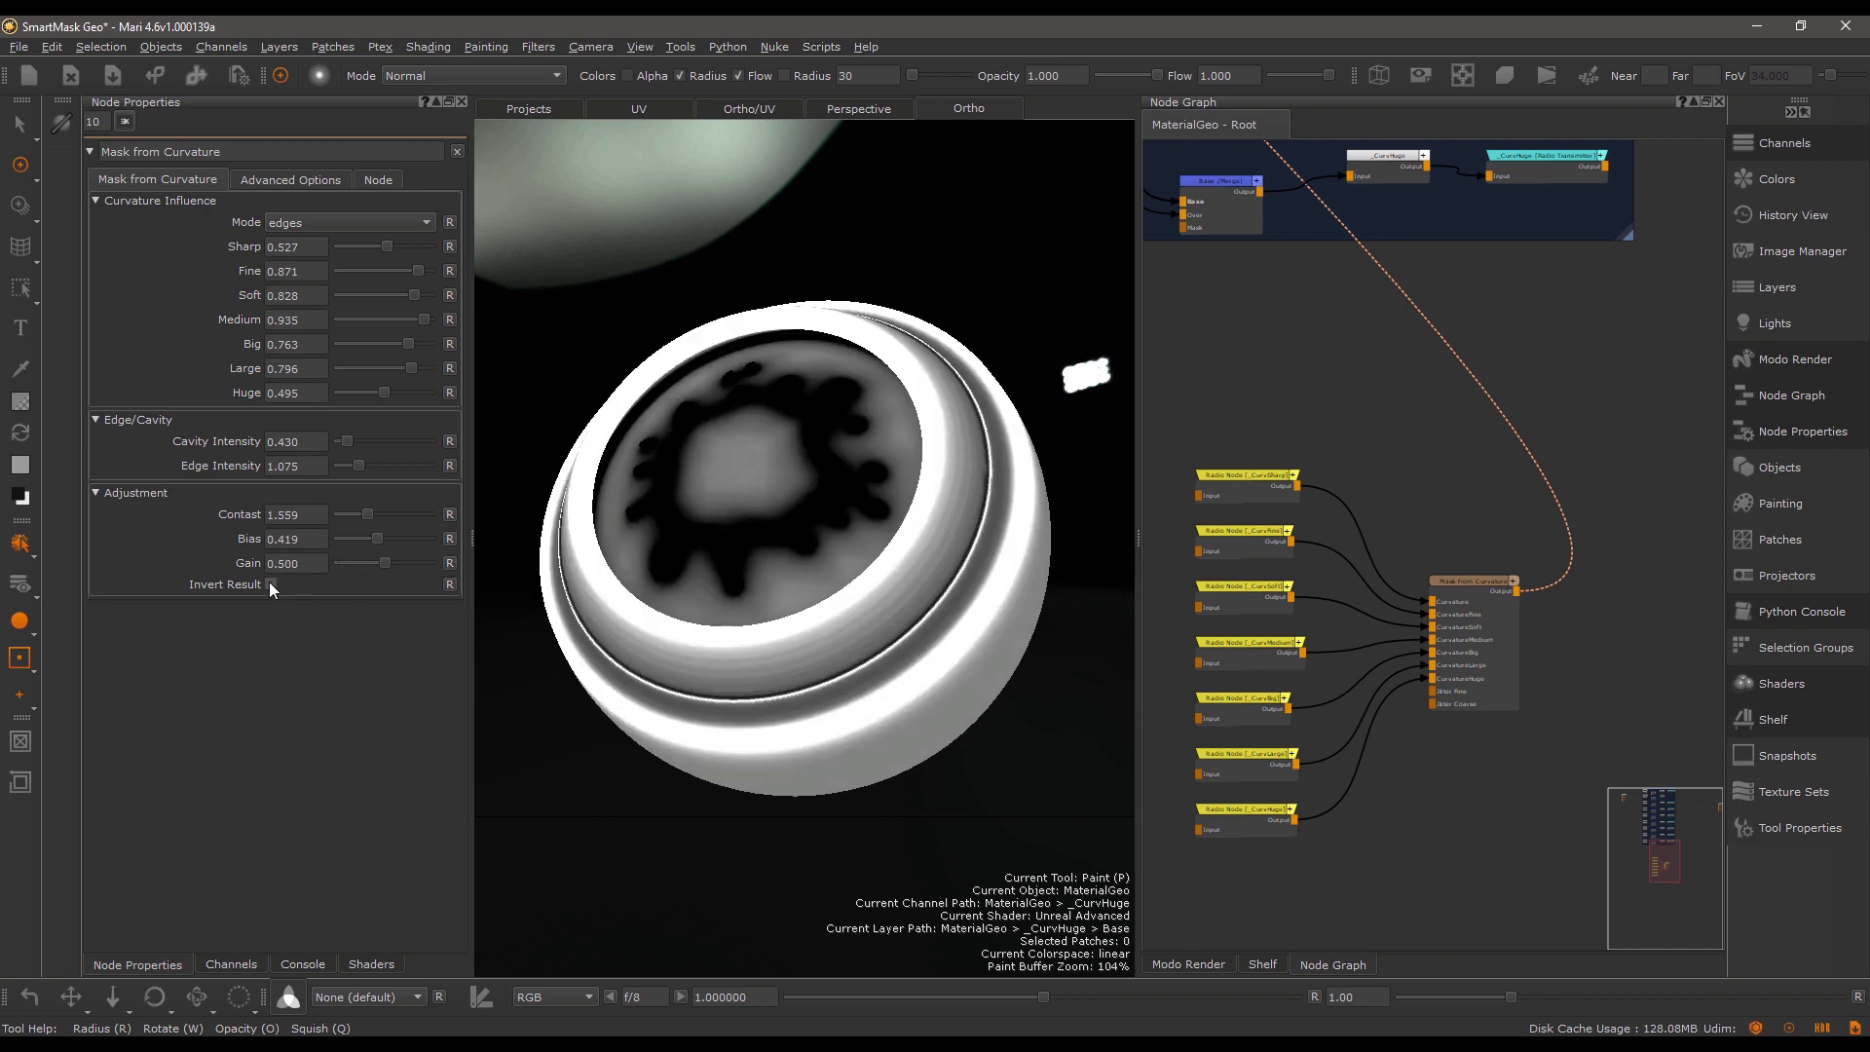
{"action": "left_click", "coordinate": [271, 584]}
{"action": "left_click", "coordinate": [271, 584]}
Reset Contrast to 1.000, Bias to 0.500, and Edge and Cavity Intensity to 1.000.
{"action": "left_click", "coordinate": [449, 515]}
{"action": "left_click", "coordinate": [449, 539]}
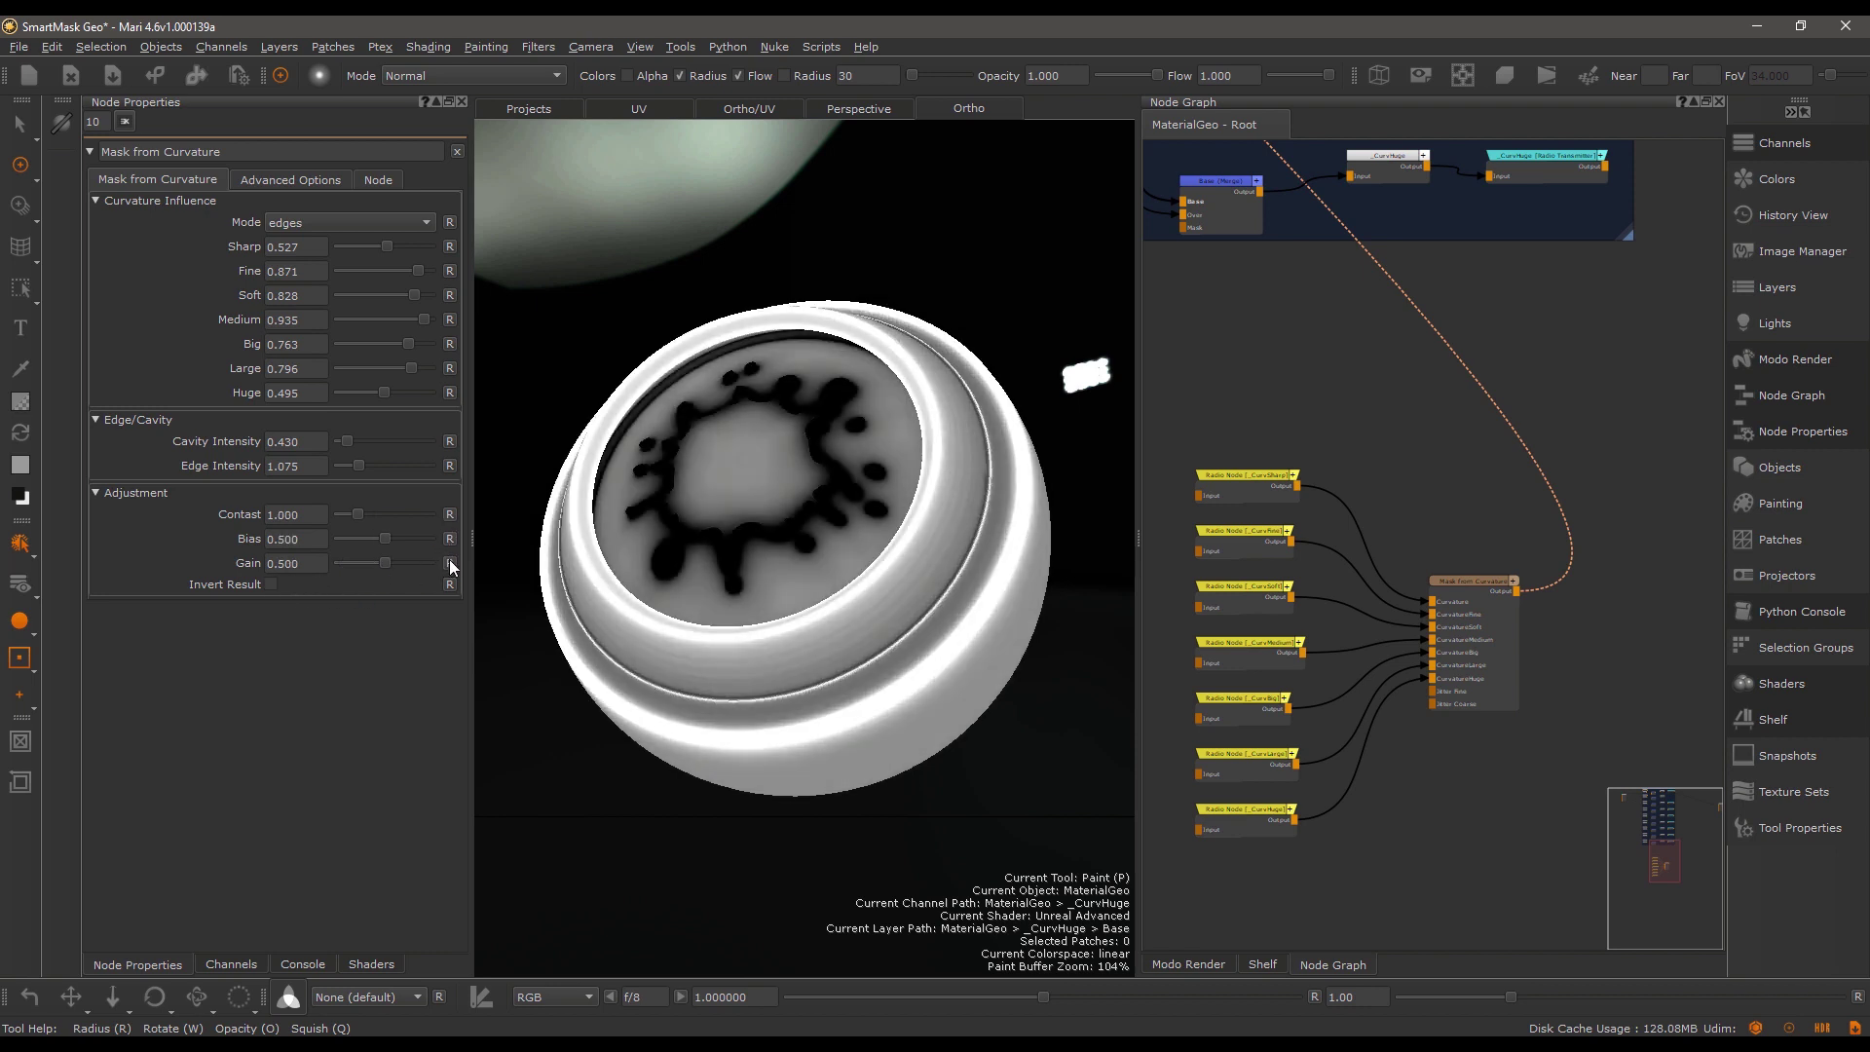
{"action": "left_click", "coordinate": [449, 465]}
{"action": "left_click", "coordinate": [449, 441]}
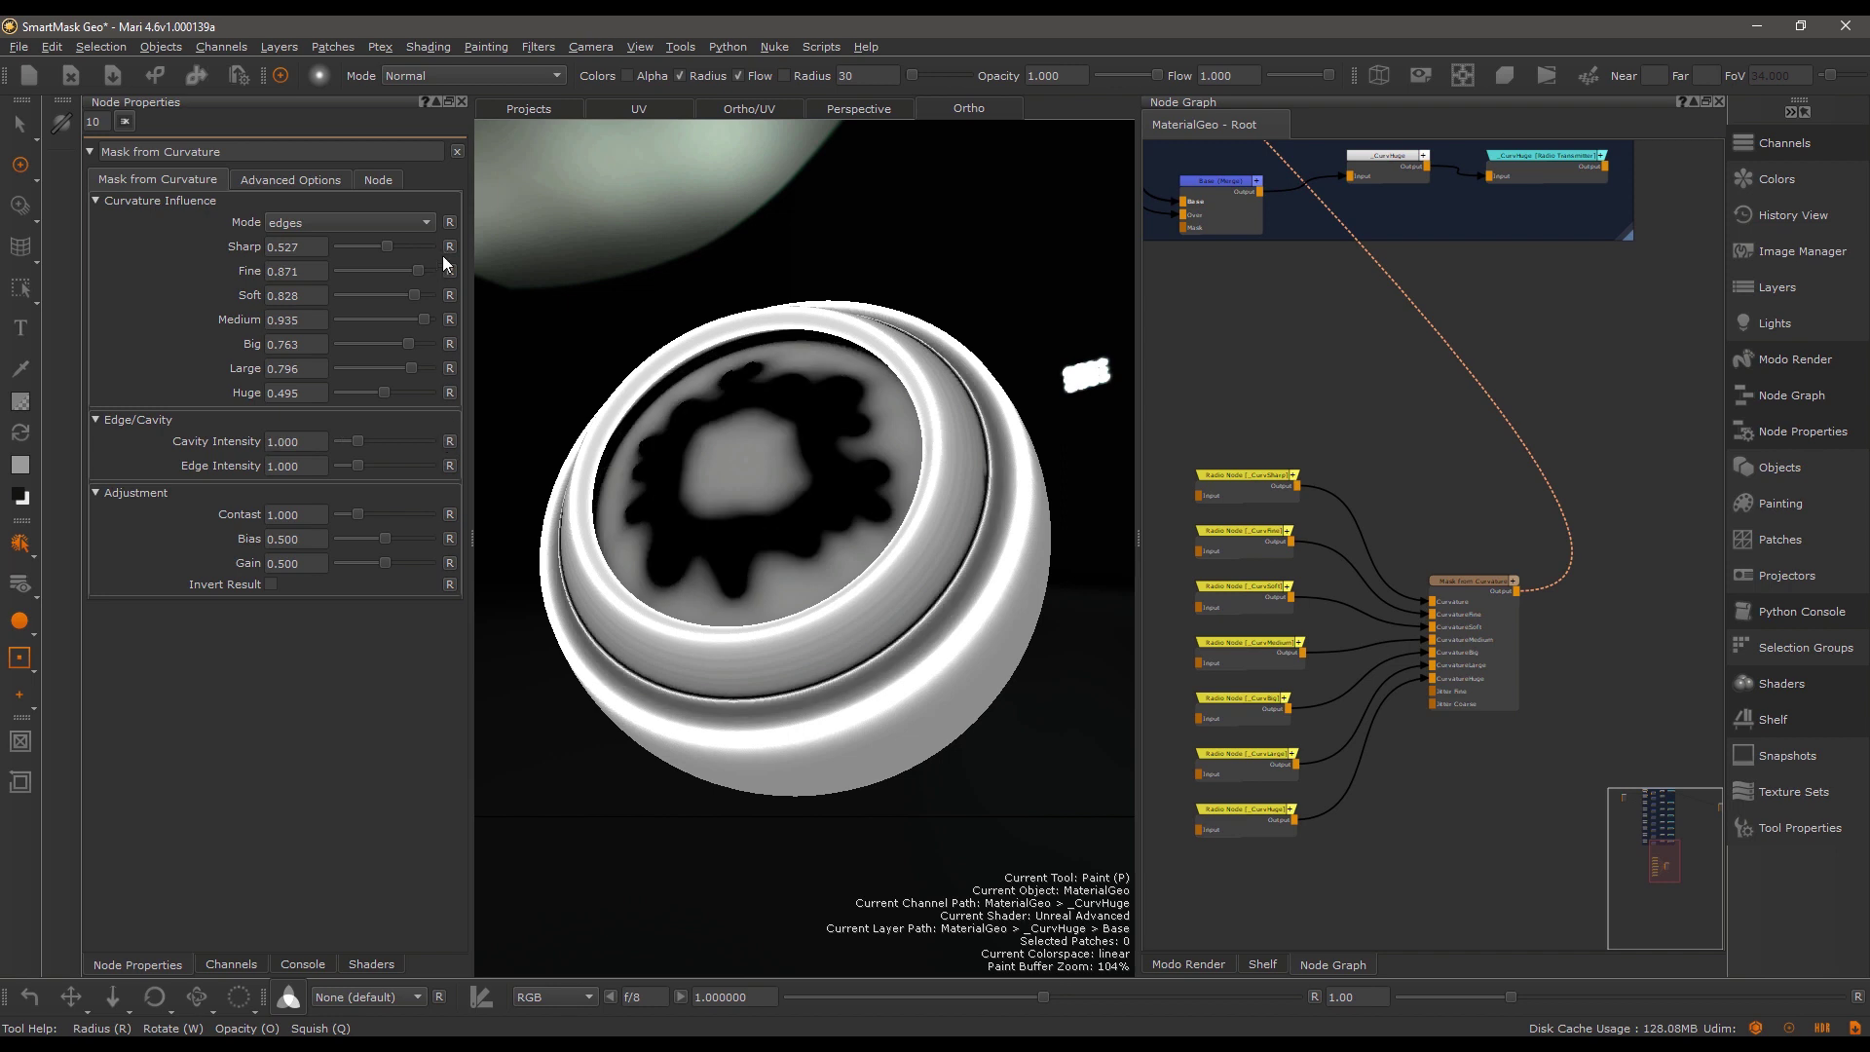
Lower Sharp influence to 0.269 and Huge to 0.000, then show the advanced options.
{"action": "left_click_drag", "start_coordinate": [377, 244], "coordinate": [405, 294]}
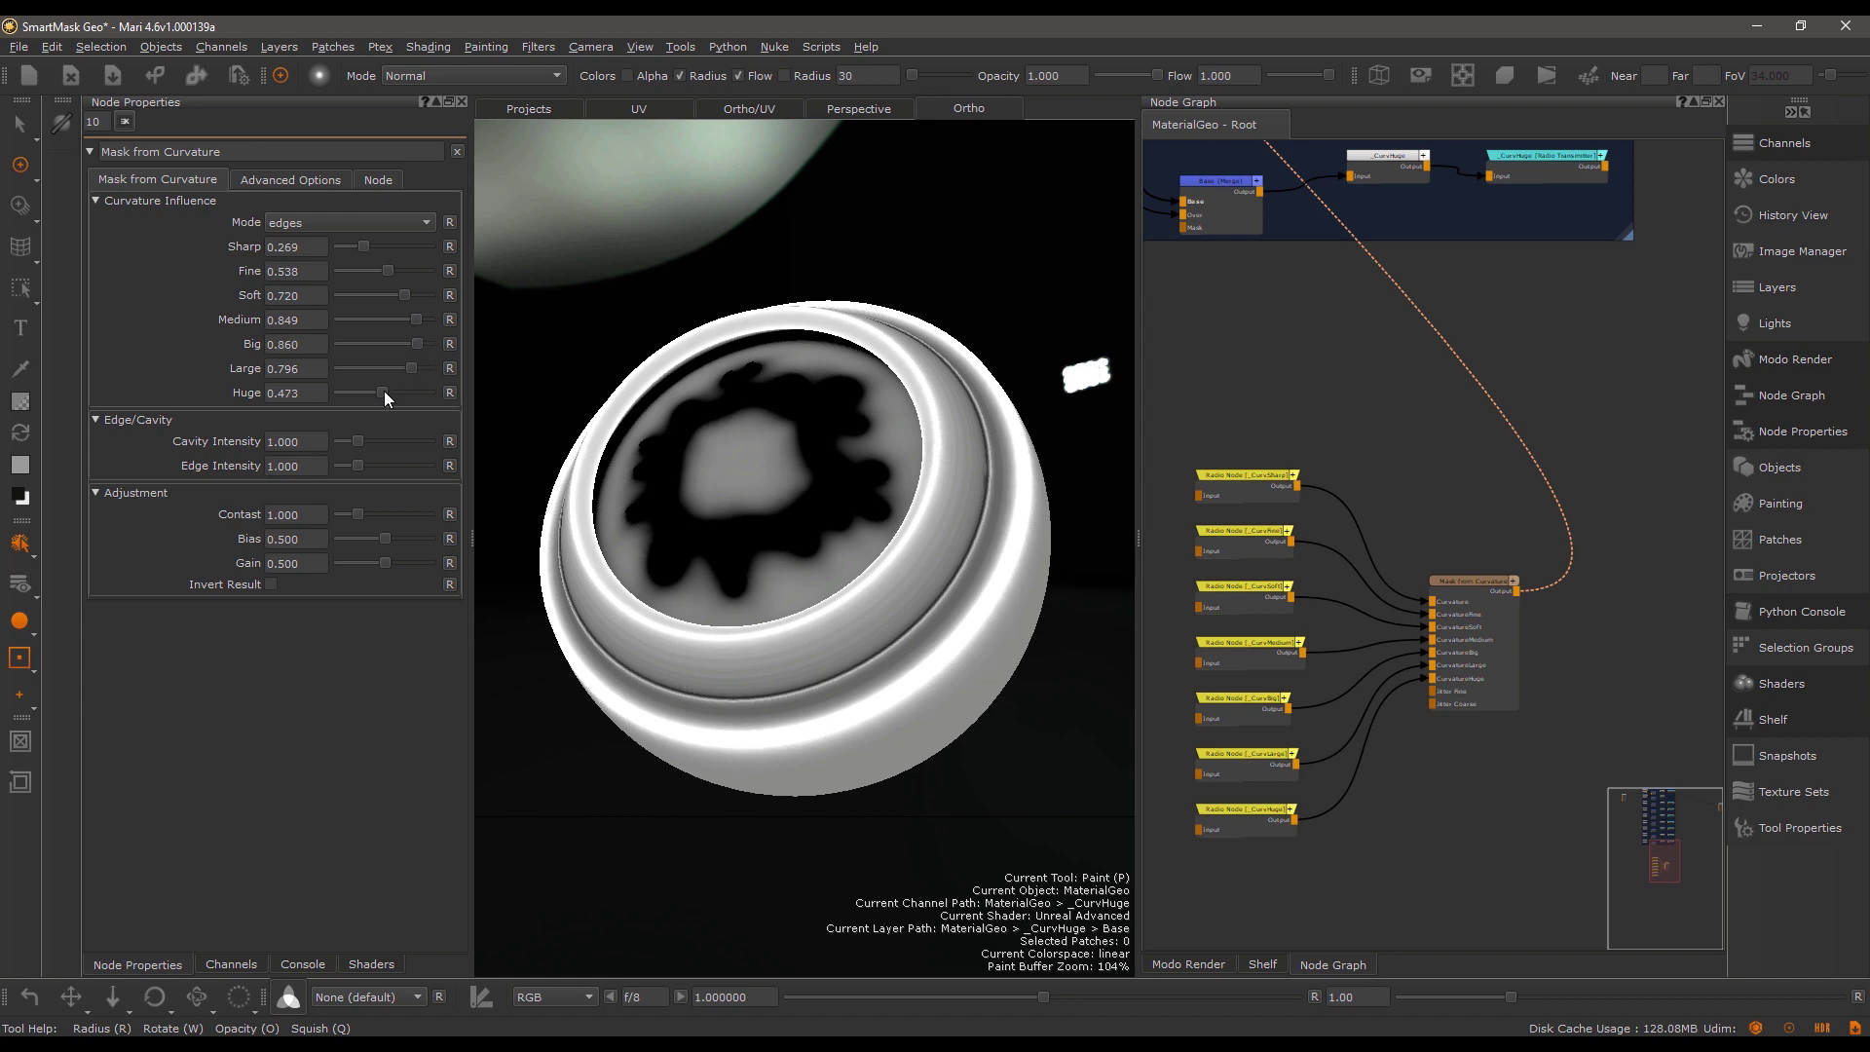
{"action": "left_click_drag", "start_coordinate": [384, 390], "coordinate": [326, 401]}
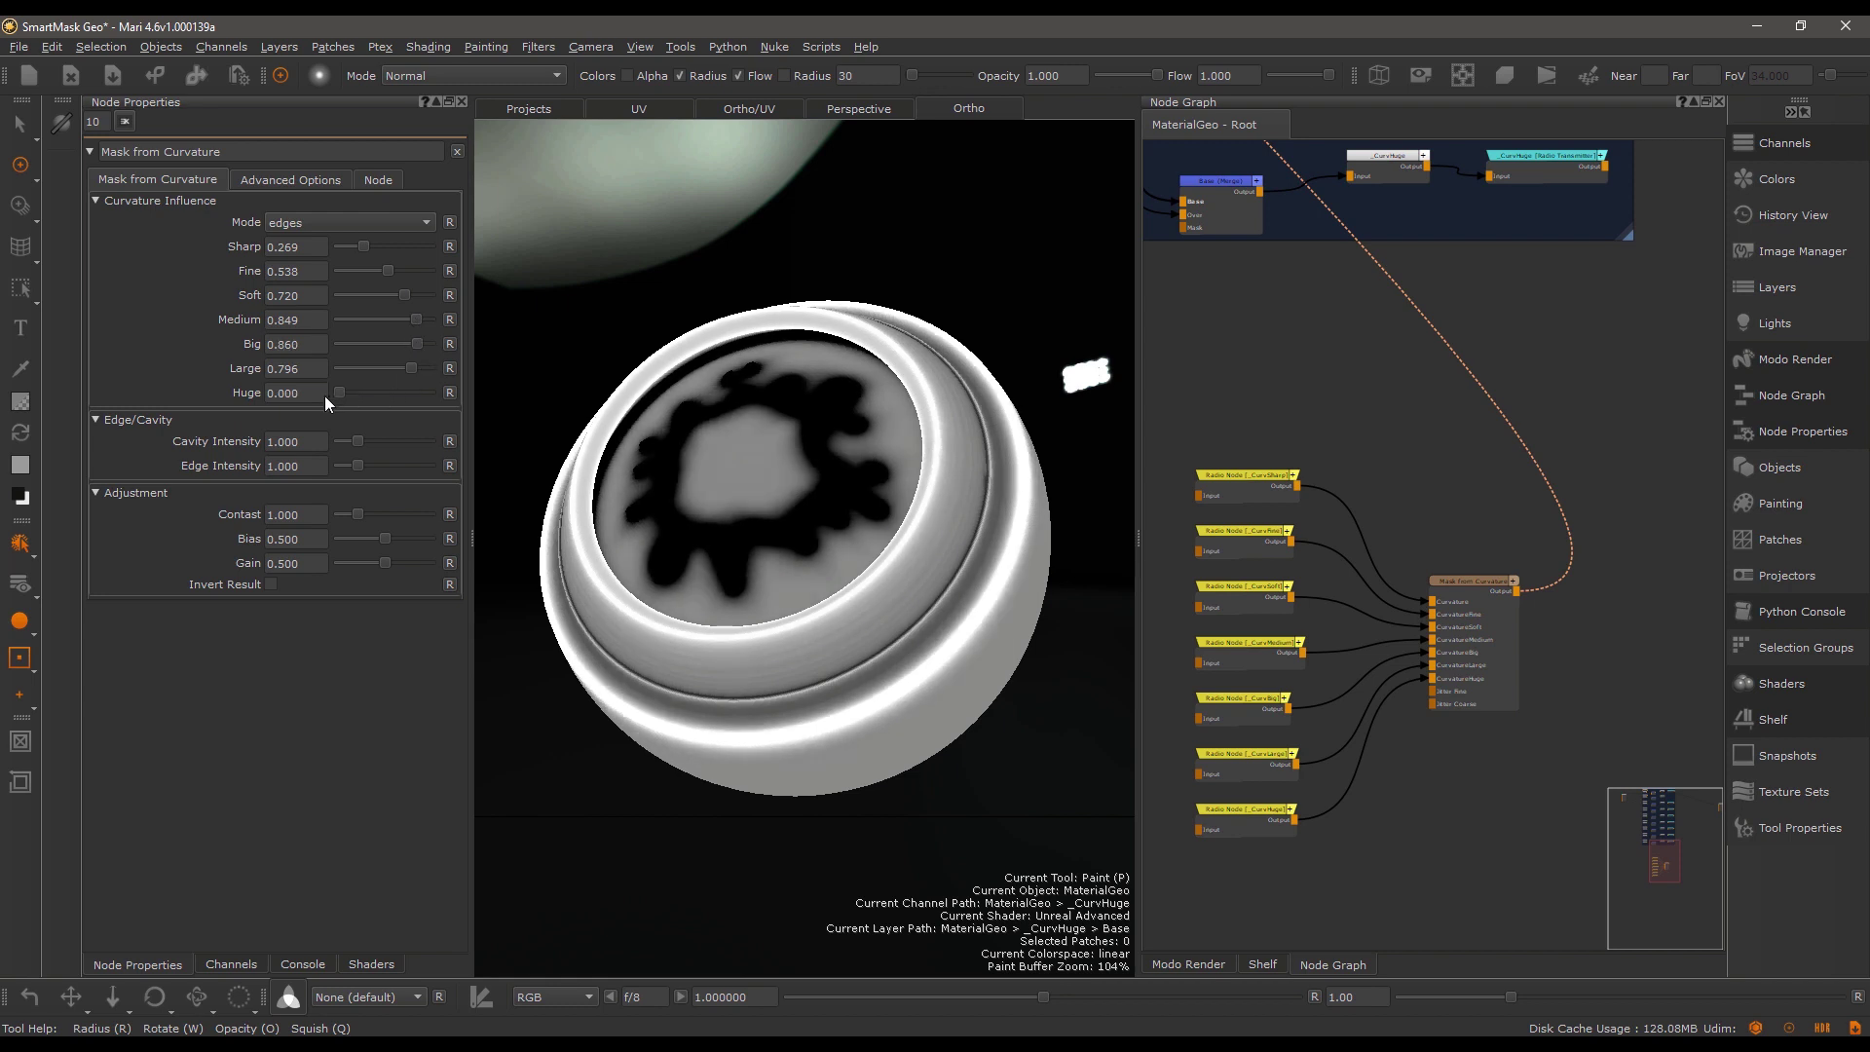
{"action": "left_click", "coordinate": [284, 183]}
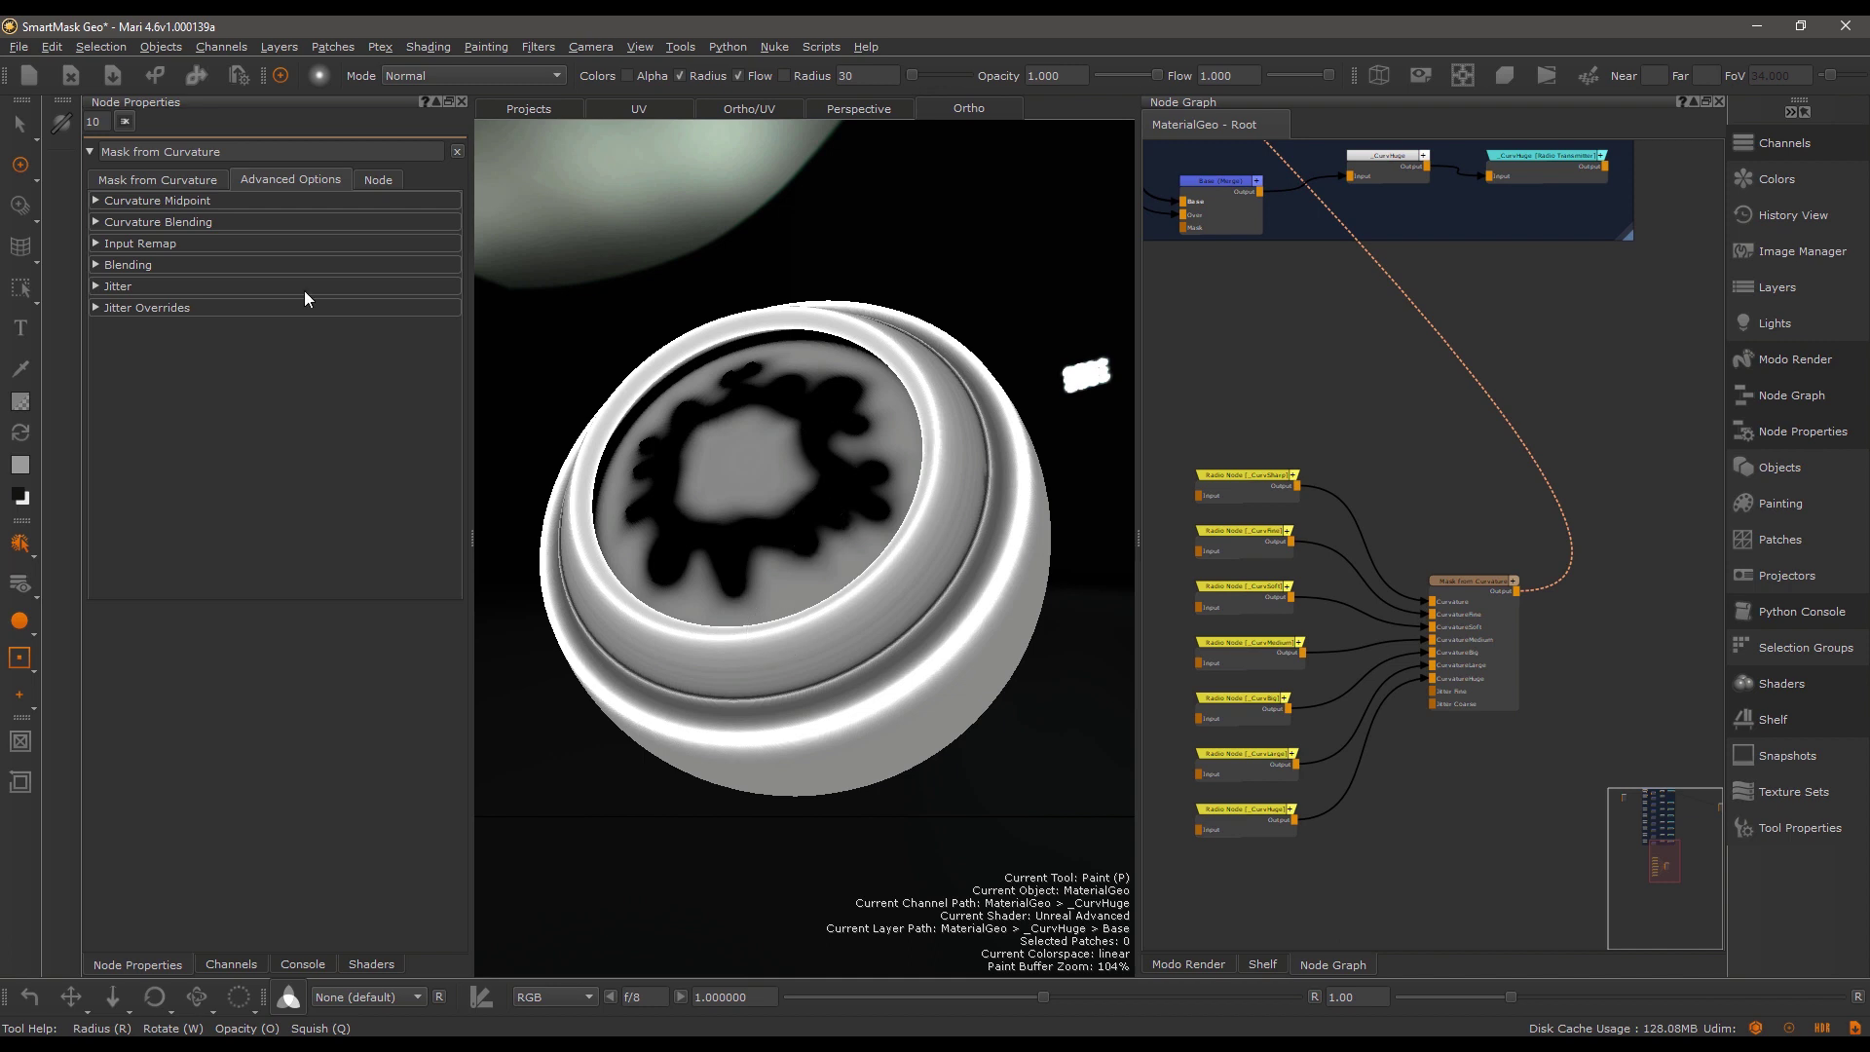
Set Offset Midpoint under Curvature Midpoint to 0.1, turning the sphere mostly white.
{"action": "left_click", "coordinate": [185, 200]}
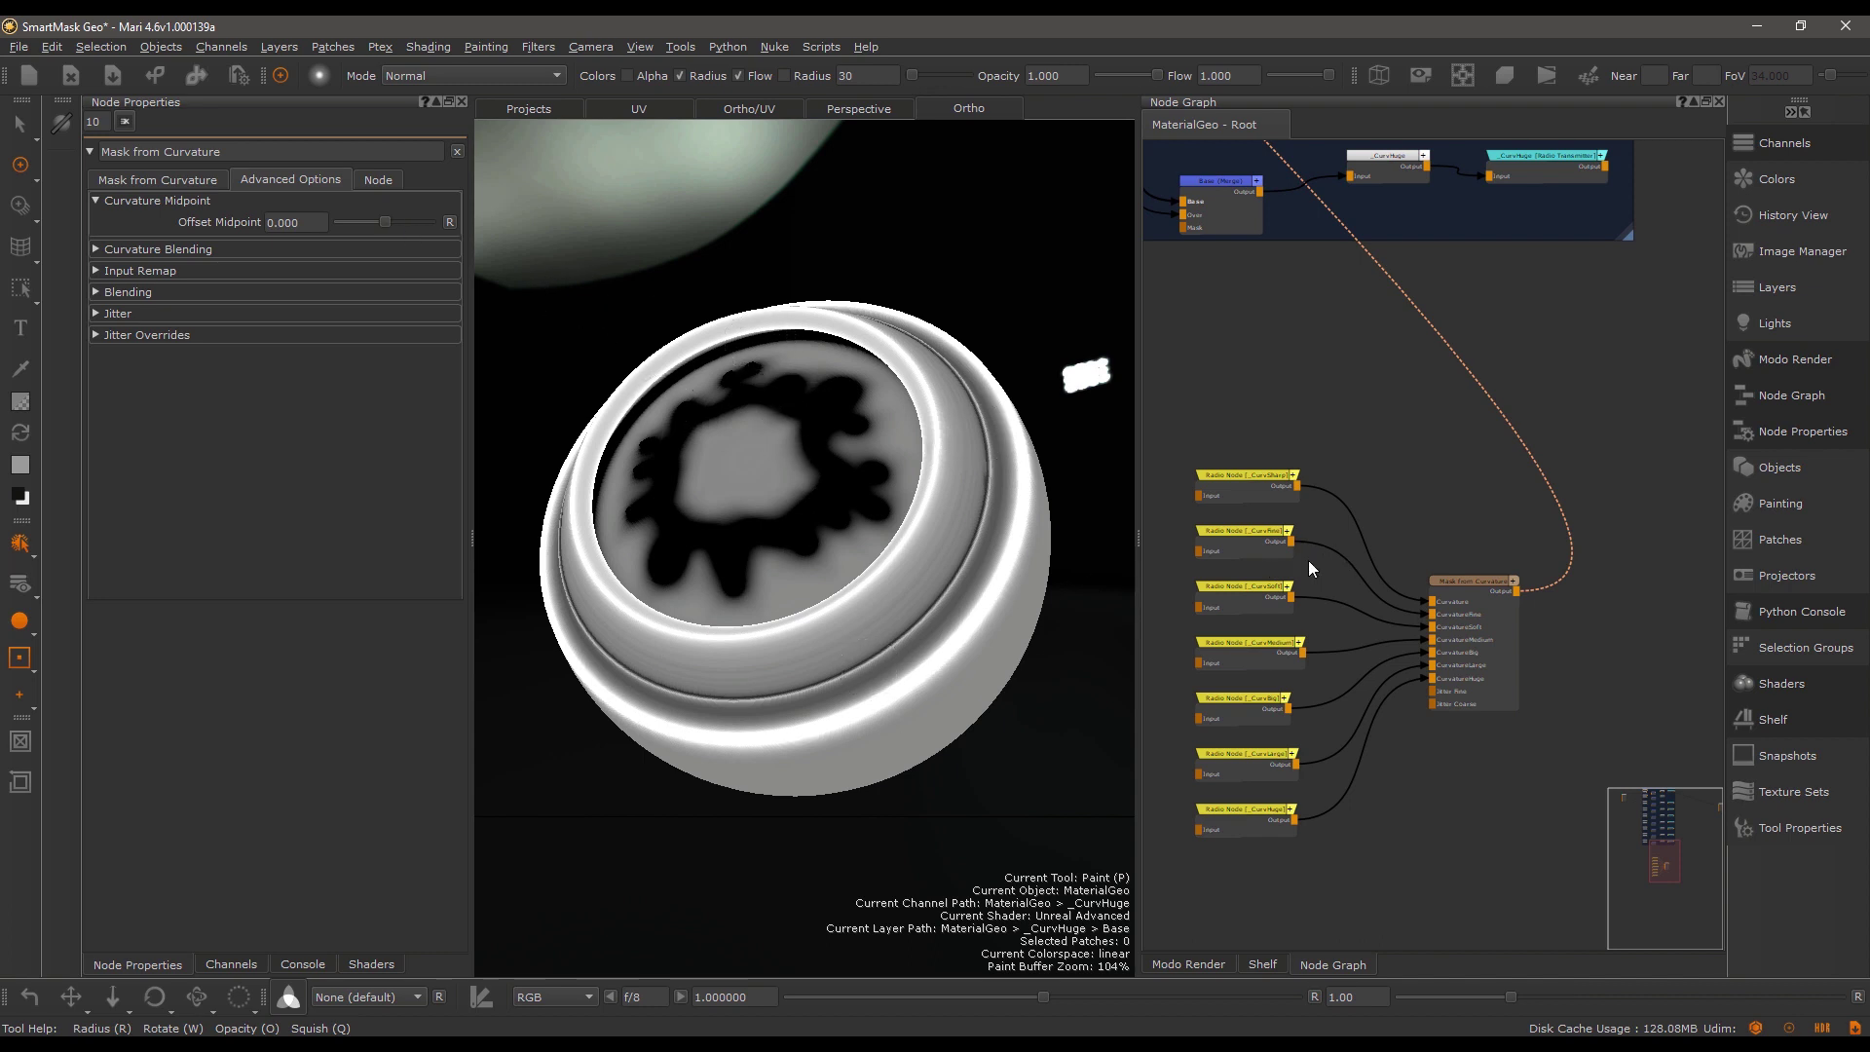
{"action": "triple_click", "coordinate": [322, 223]}
{"action": "type", "text": "0.1"}
{"action": "key", "text": "Return"}
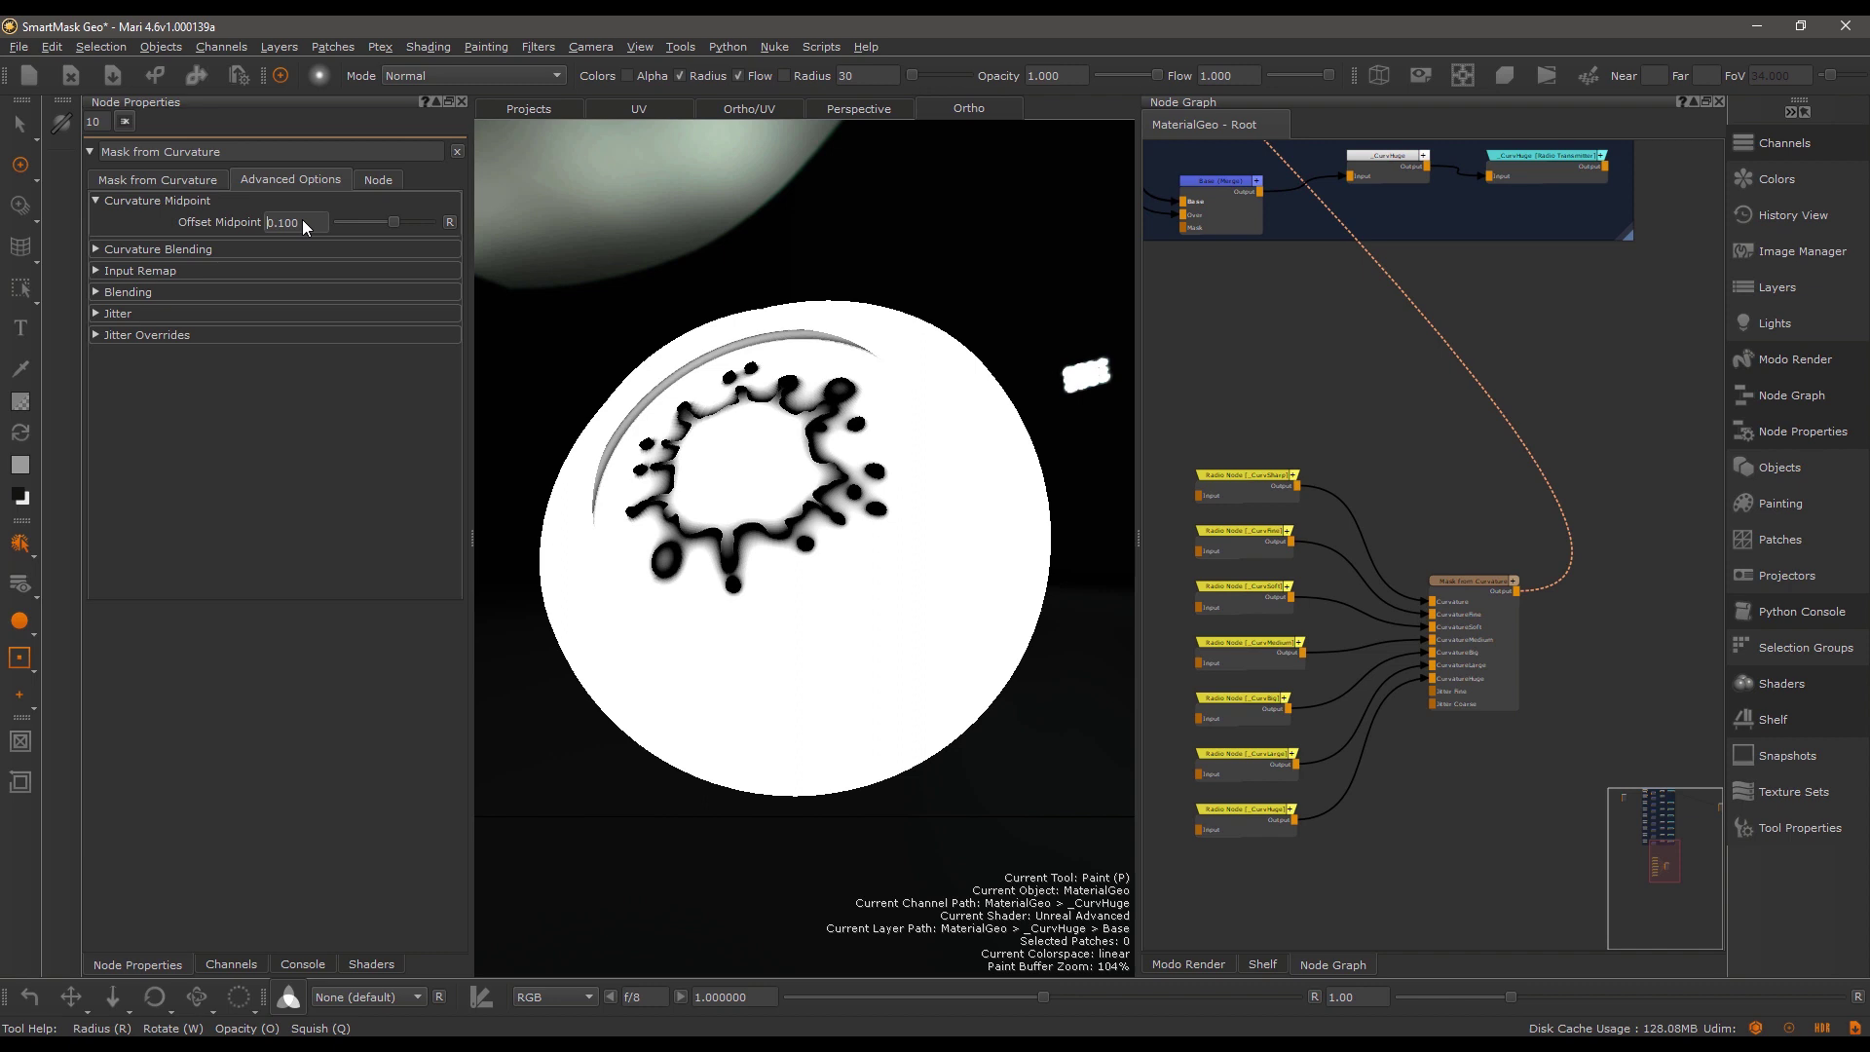
Reset Offset Midpoint to 0.000 and raise Medium curvature influence to 1.000.
{"action": "left_click", "coordinate": [160, 250]}
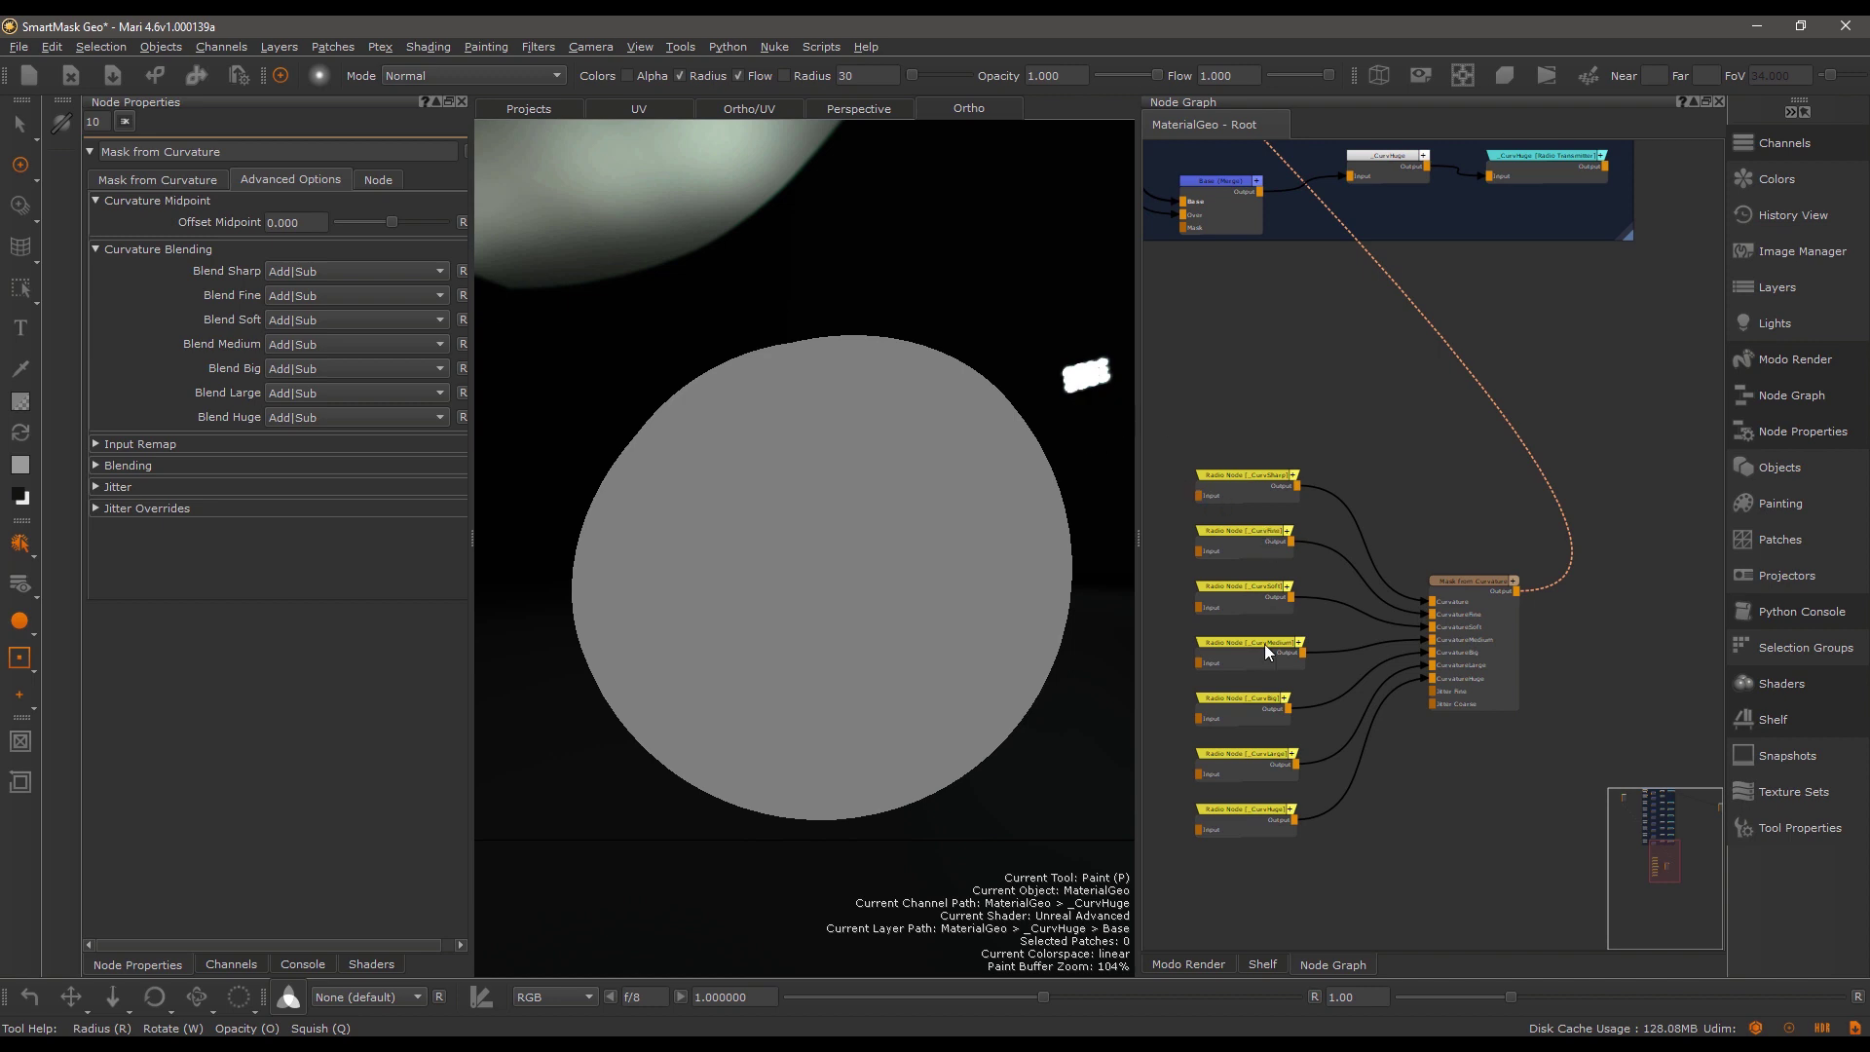
{"action": "left_click", "coordinate": [166, 182]}
{"action": "left_click_drag", "start_coordinate": [338, 319], "coordinate": [482, 362]}
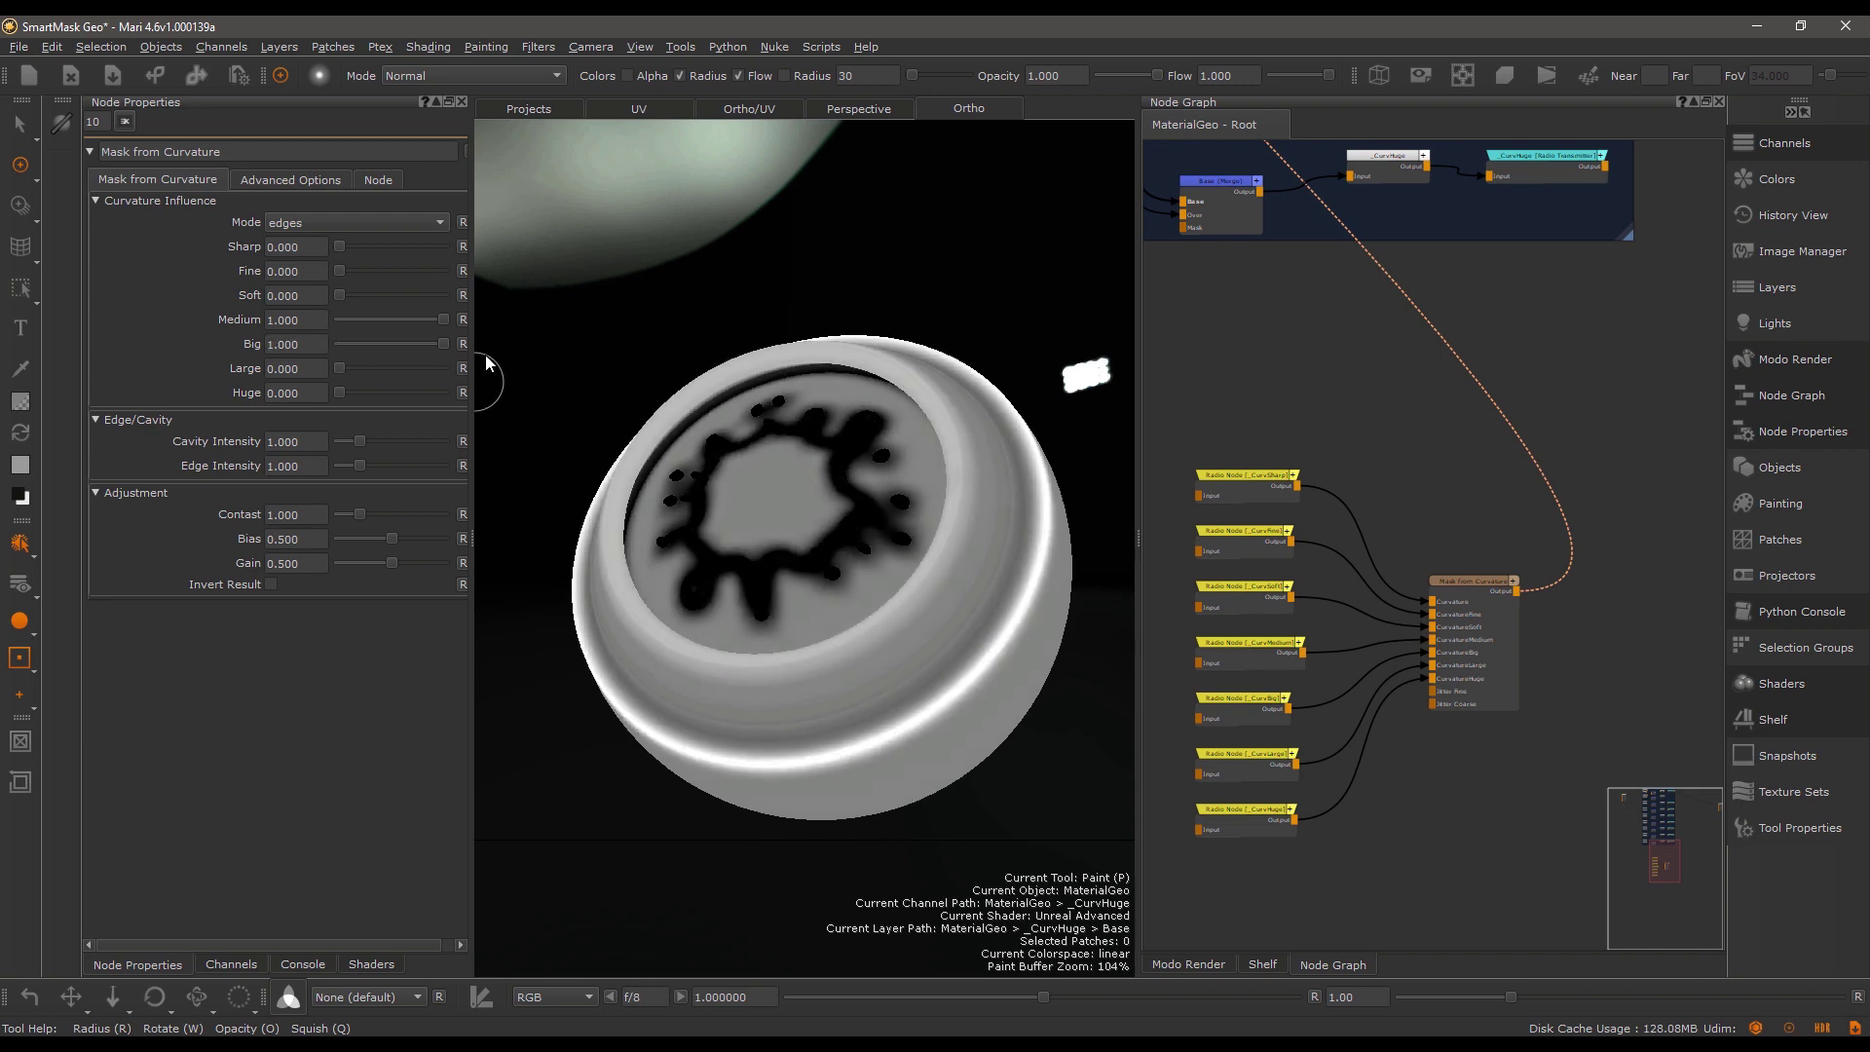
Try Subtract for the Big band's blend mode, then restore Add|Sub.
{"action": "left_click", "coordinate": [302, 182]}
{"action": "left_click", "coordinate": [293, 370]}
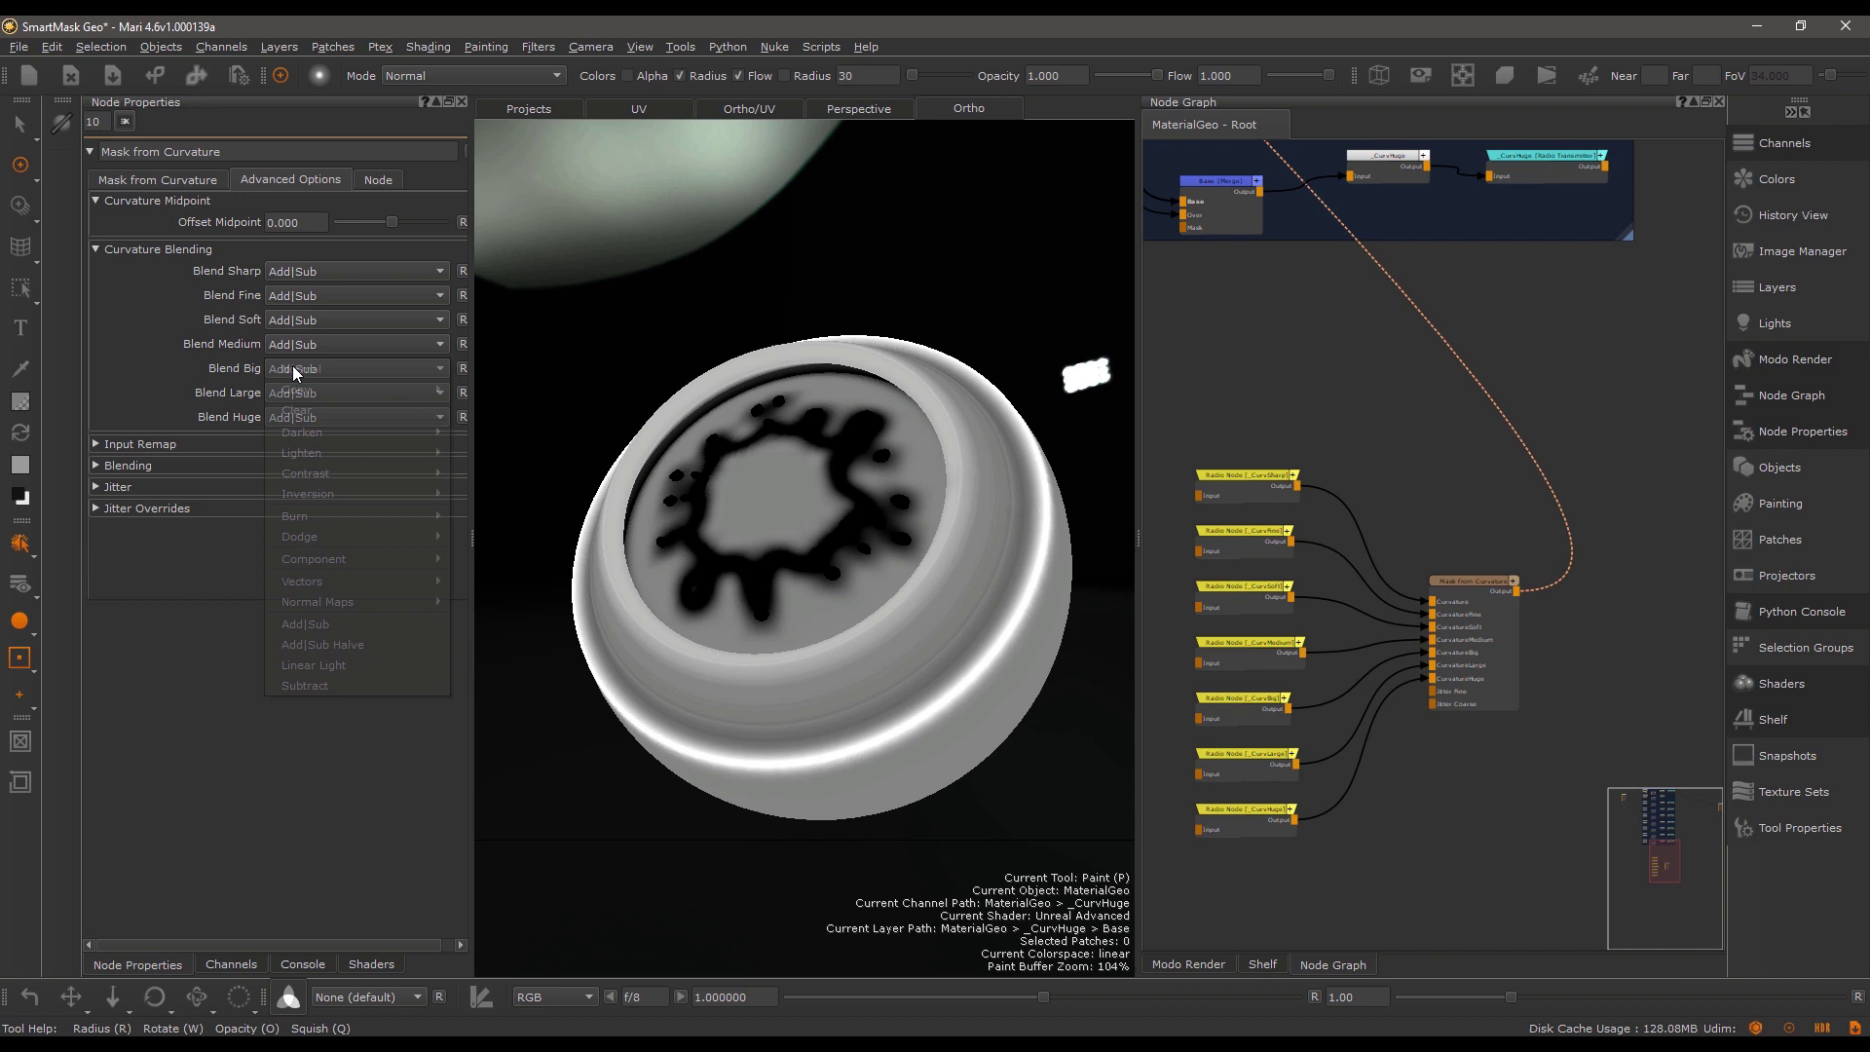
{"action": "left_click", "coordinate": [317, 686]}
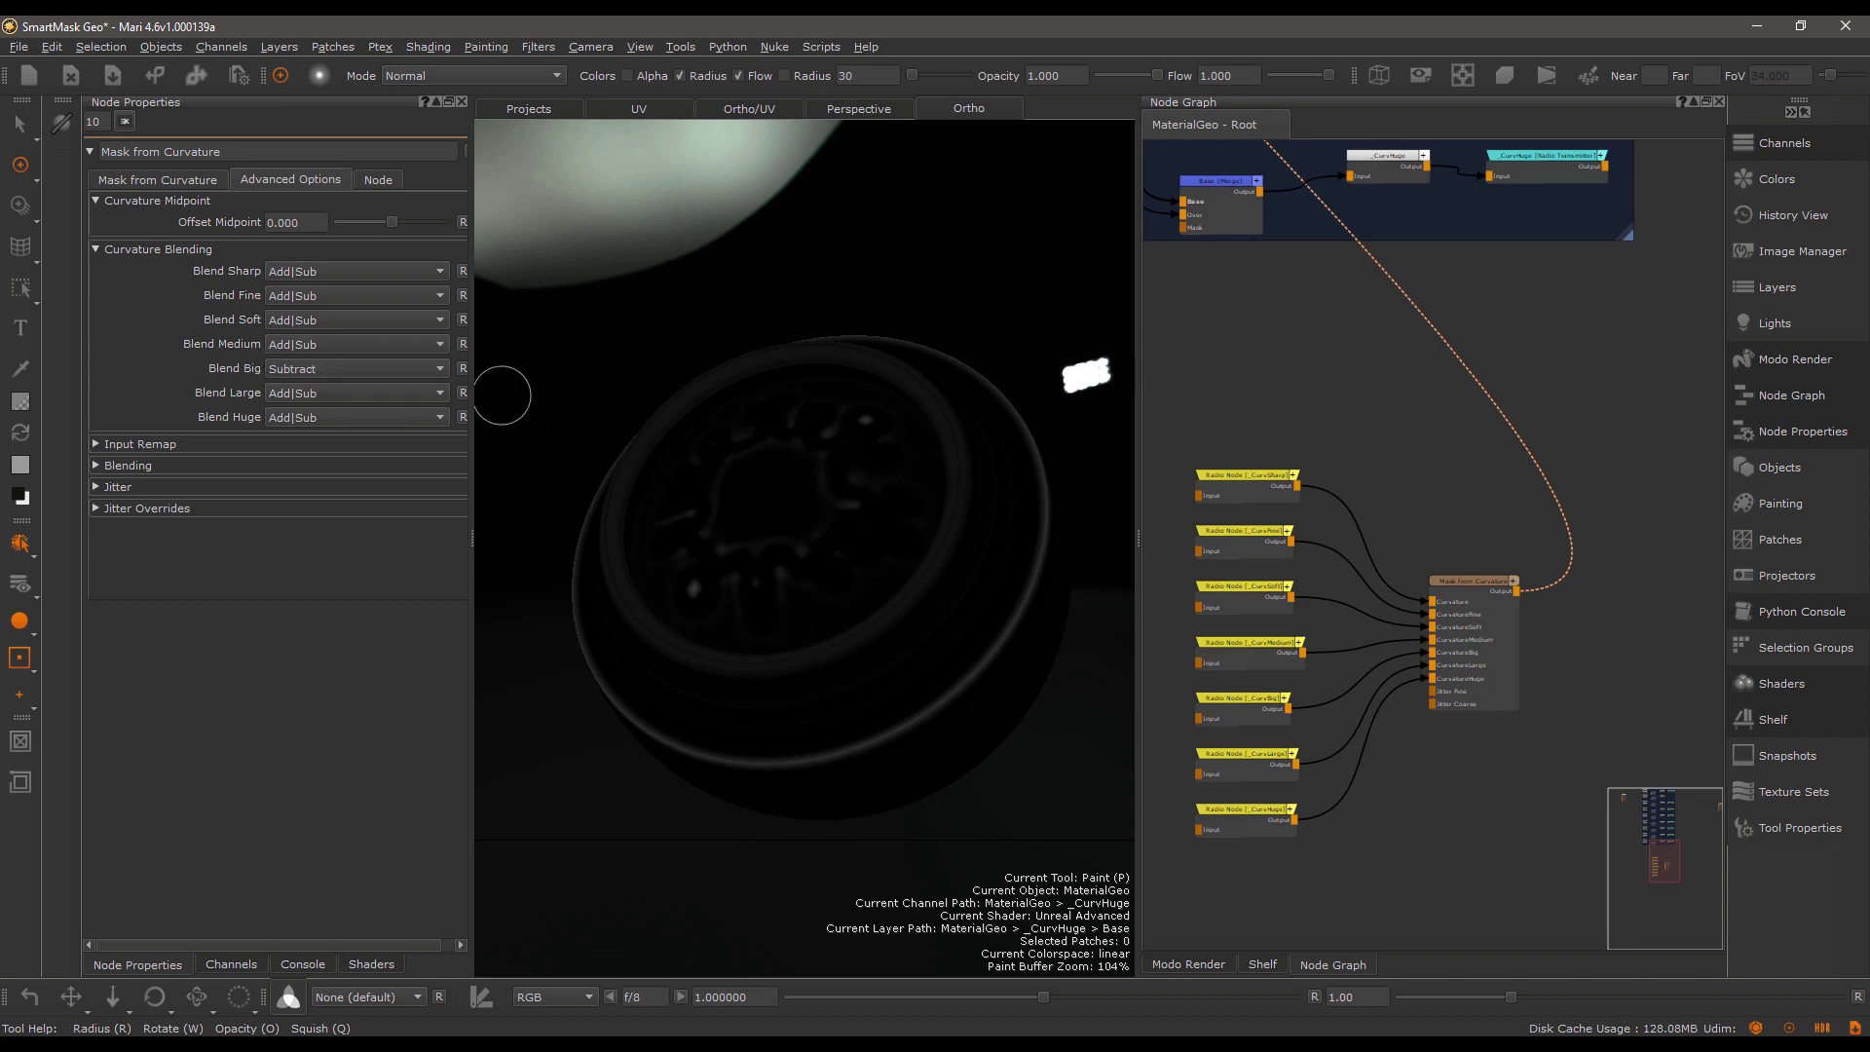
{"action": "left_click", "coordinate": [306, 372]}
{"action": "left_click", "coordinate": [329, 624]}
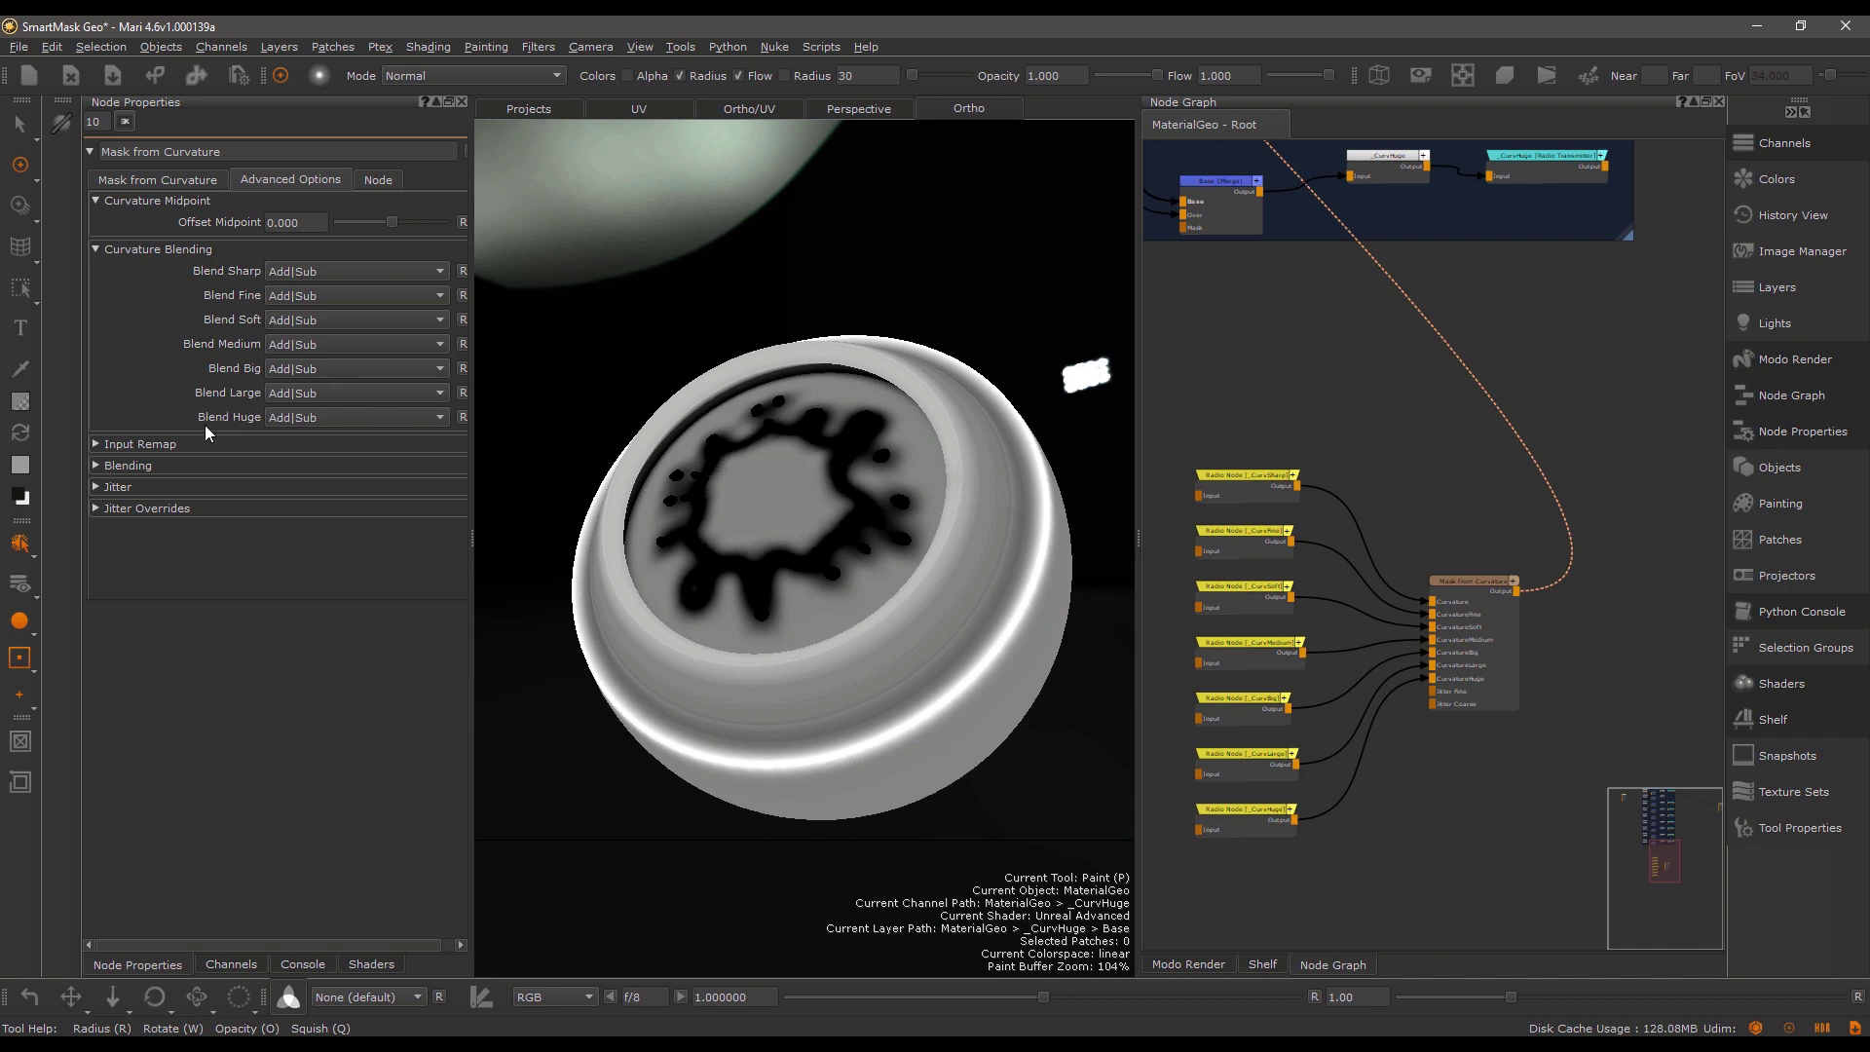
Expand Input Remap and inspect the Curvature, Fine, Soft, Medium, Big, Large and Huge remap curves.
{"action": "left_click", "coordinate": [167, 247]}
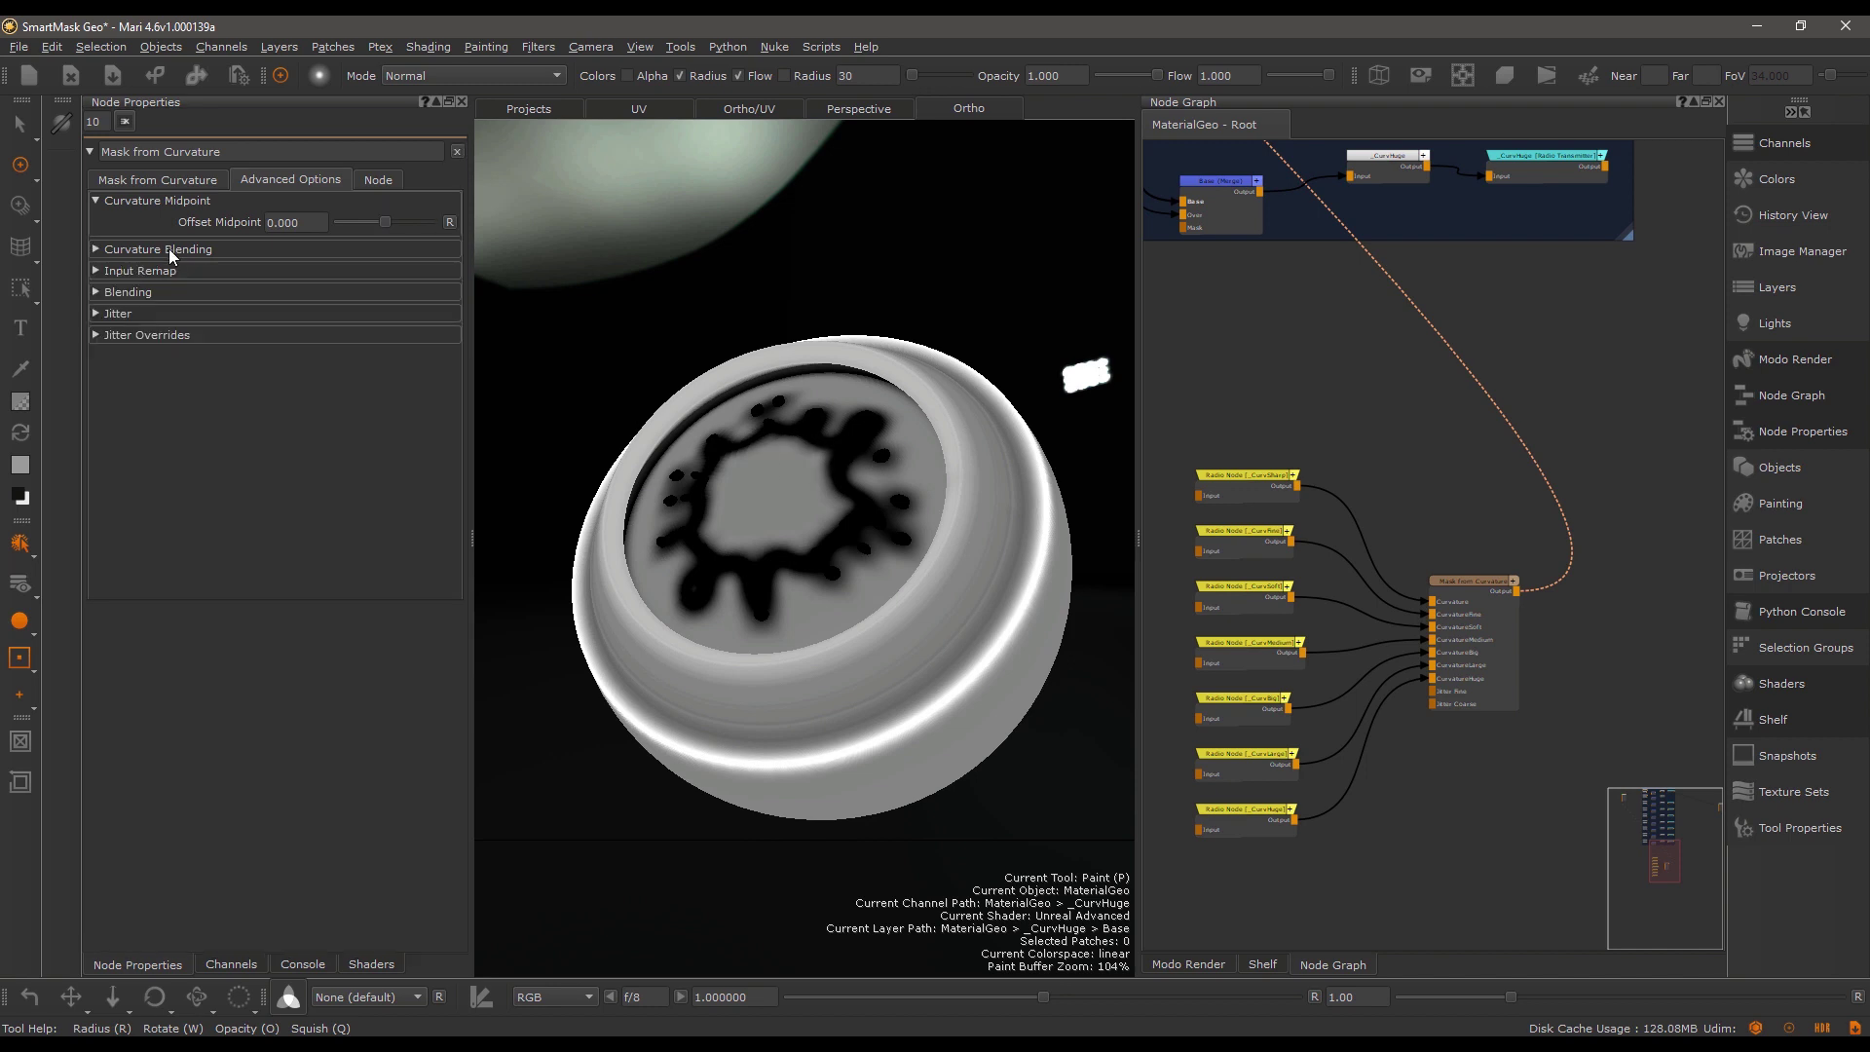
{"action": "left_click", "coordinate": [169, 273]}
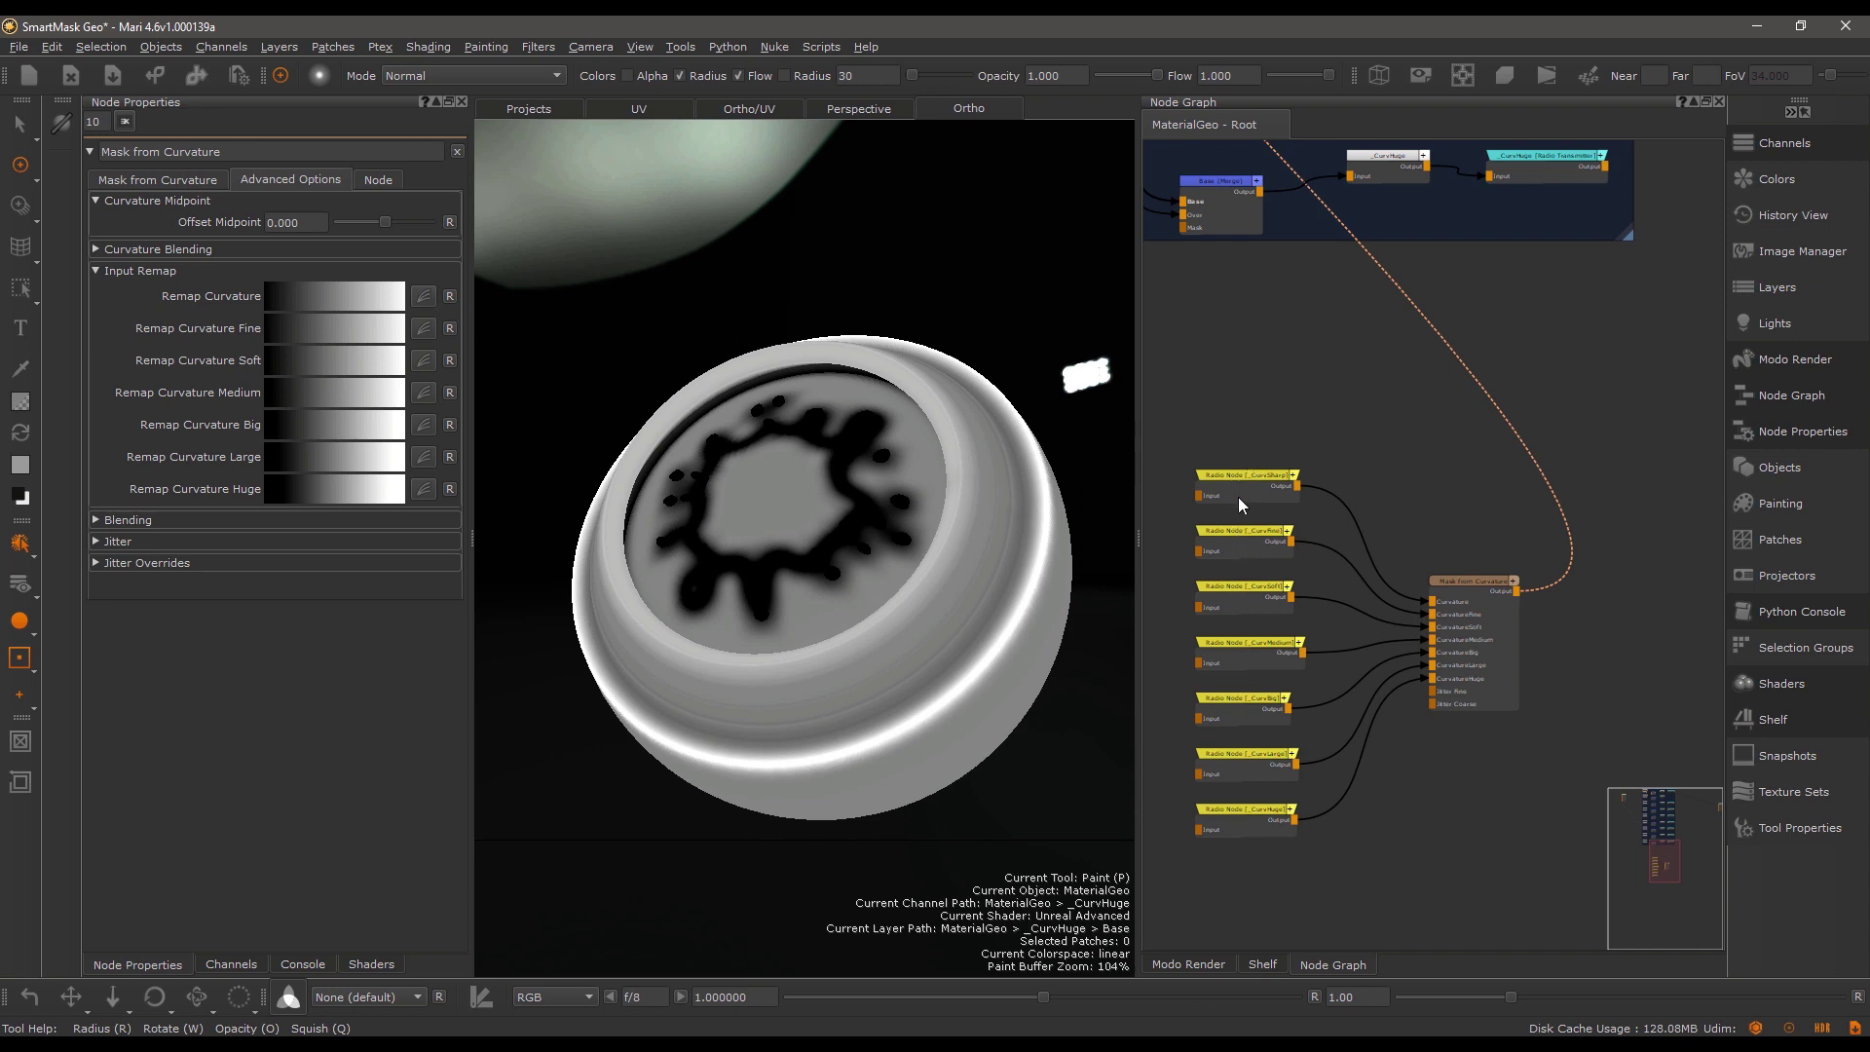
{"action": "left_click", "coordinate": [423, 296]}
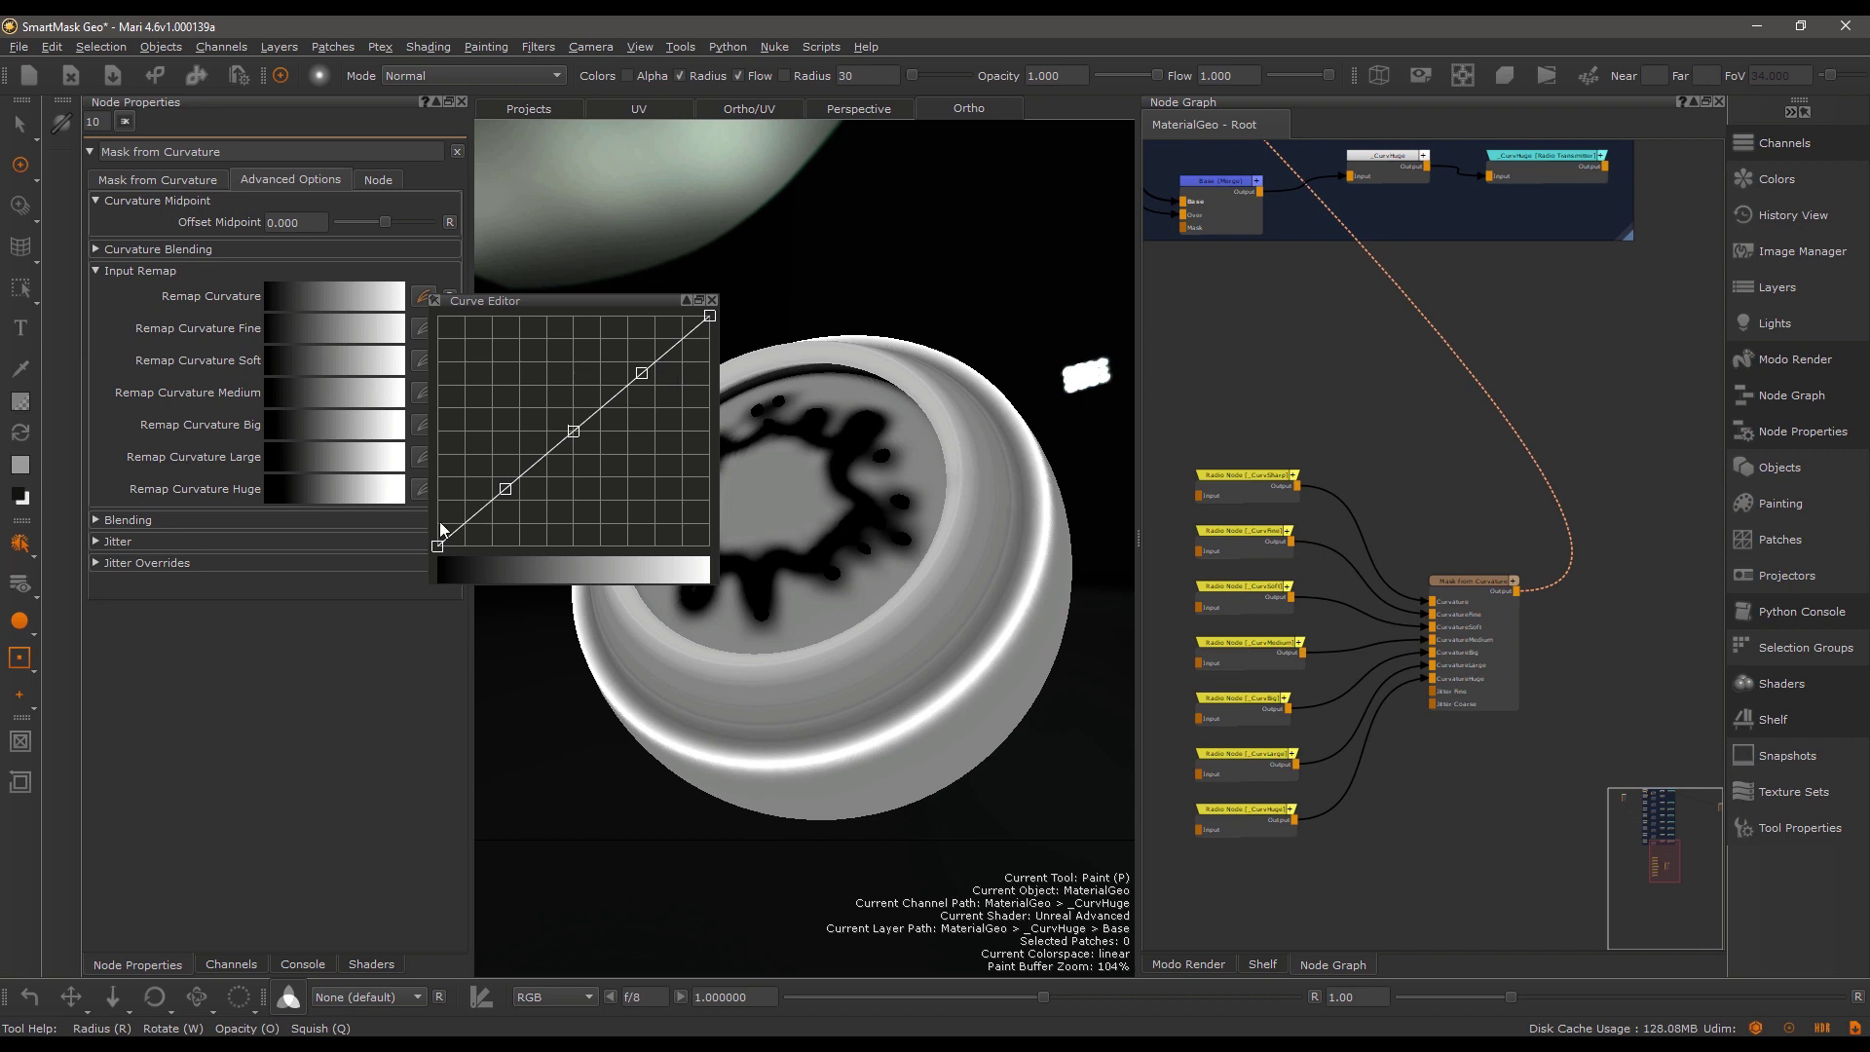
{"action": "left_click", "coordinate": [711, 300]}
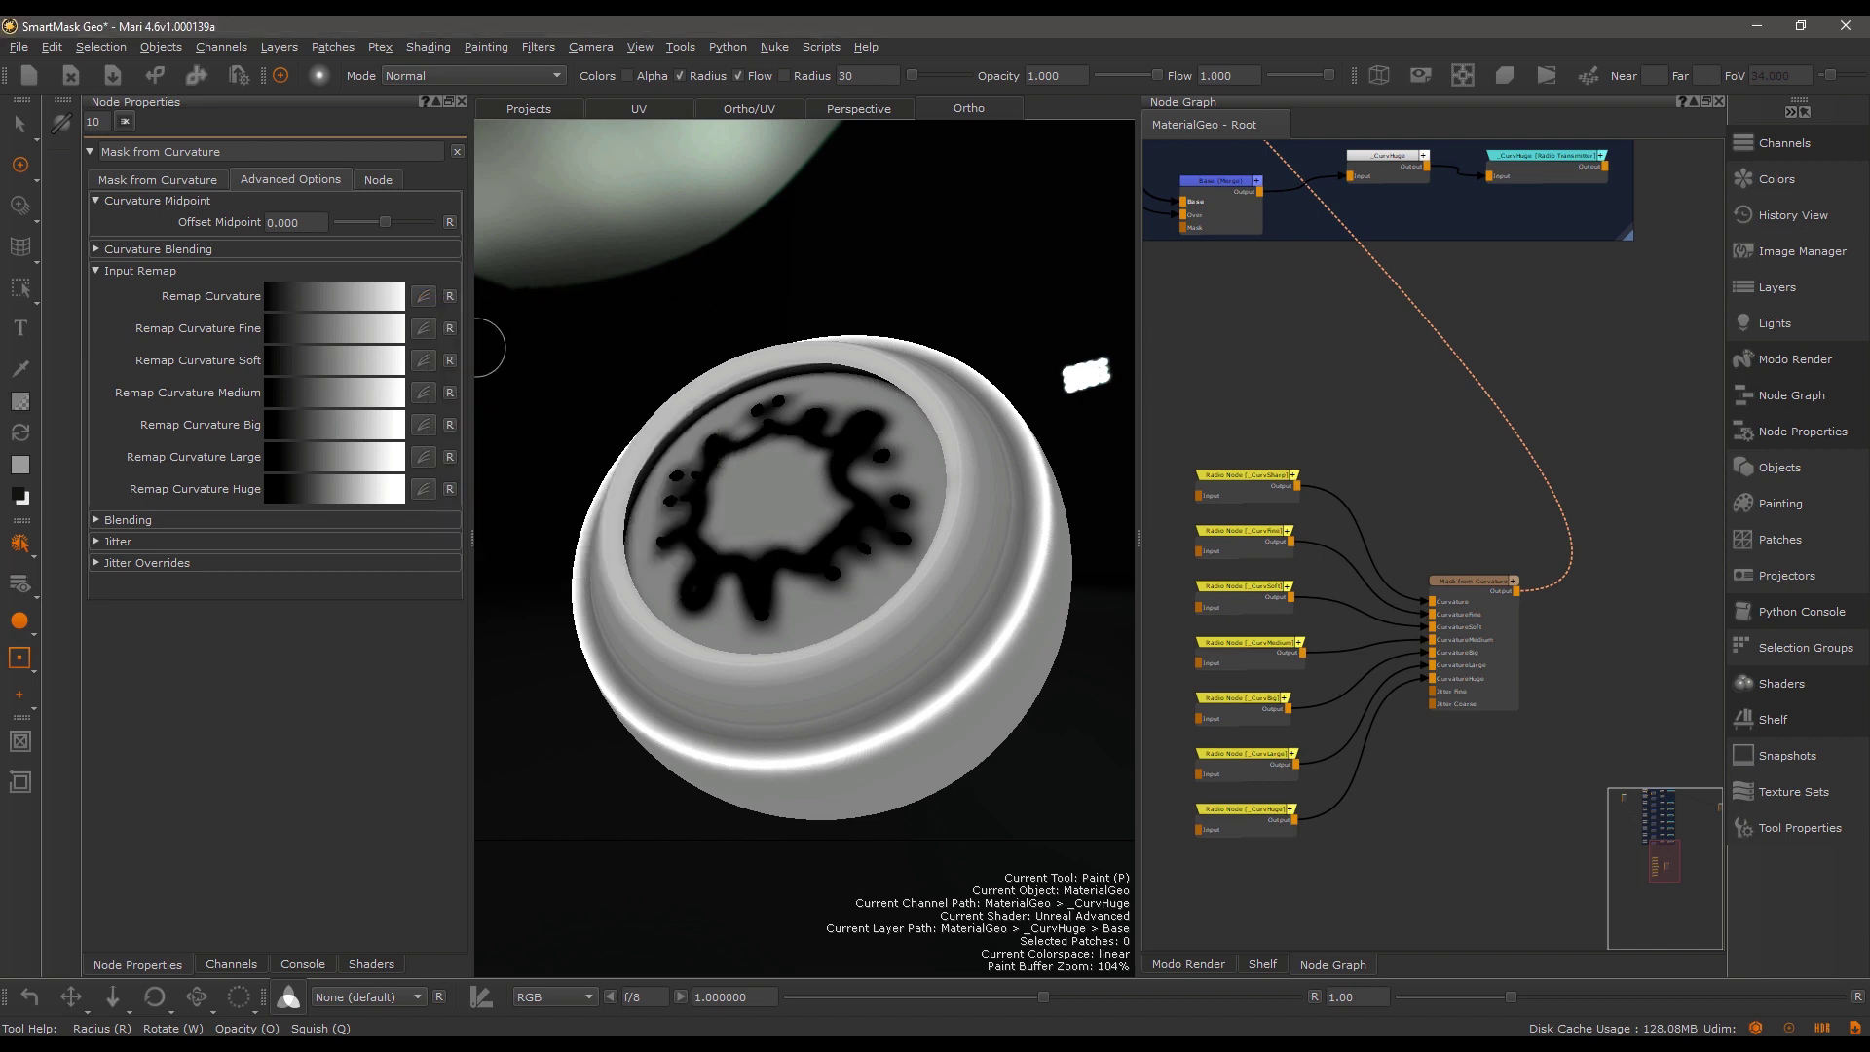
{"action": "left_click", "coordinate": [425, 329]}
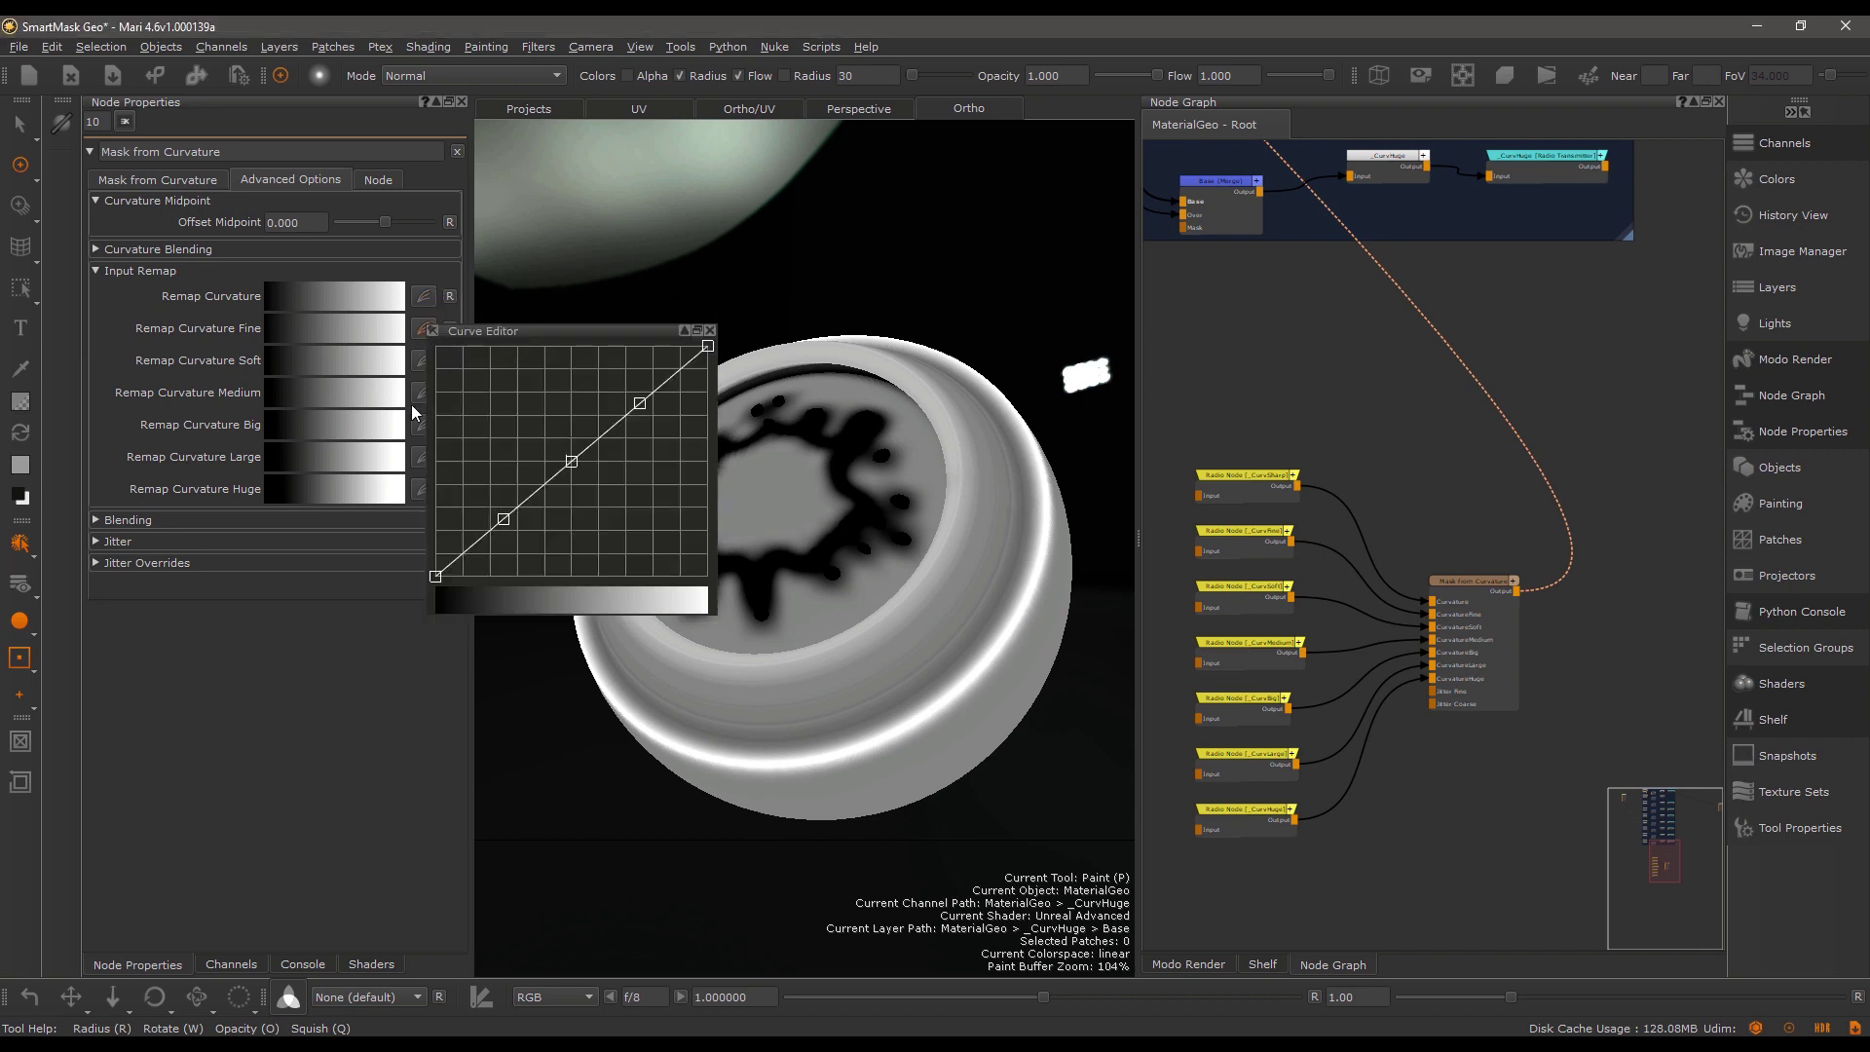
{"action": "left_click", "coordinate": [417, 355]}
{"action": "left_click", "coordinate": [417, 354]}
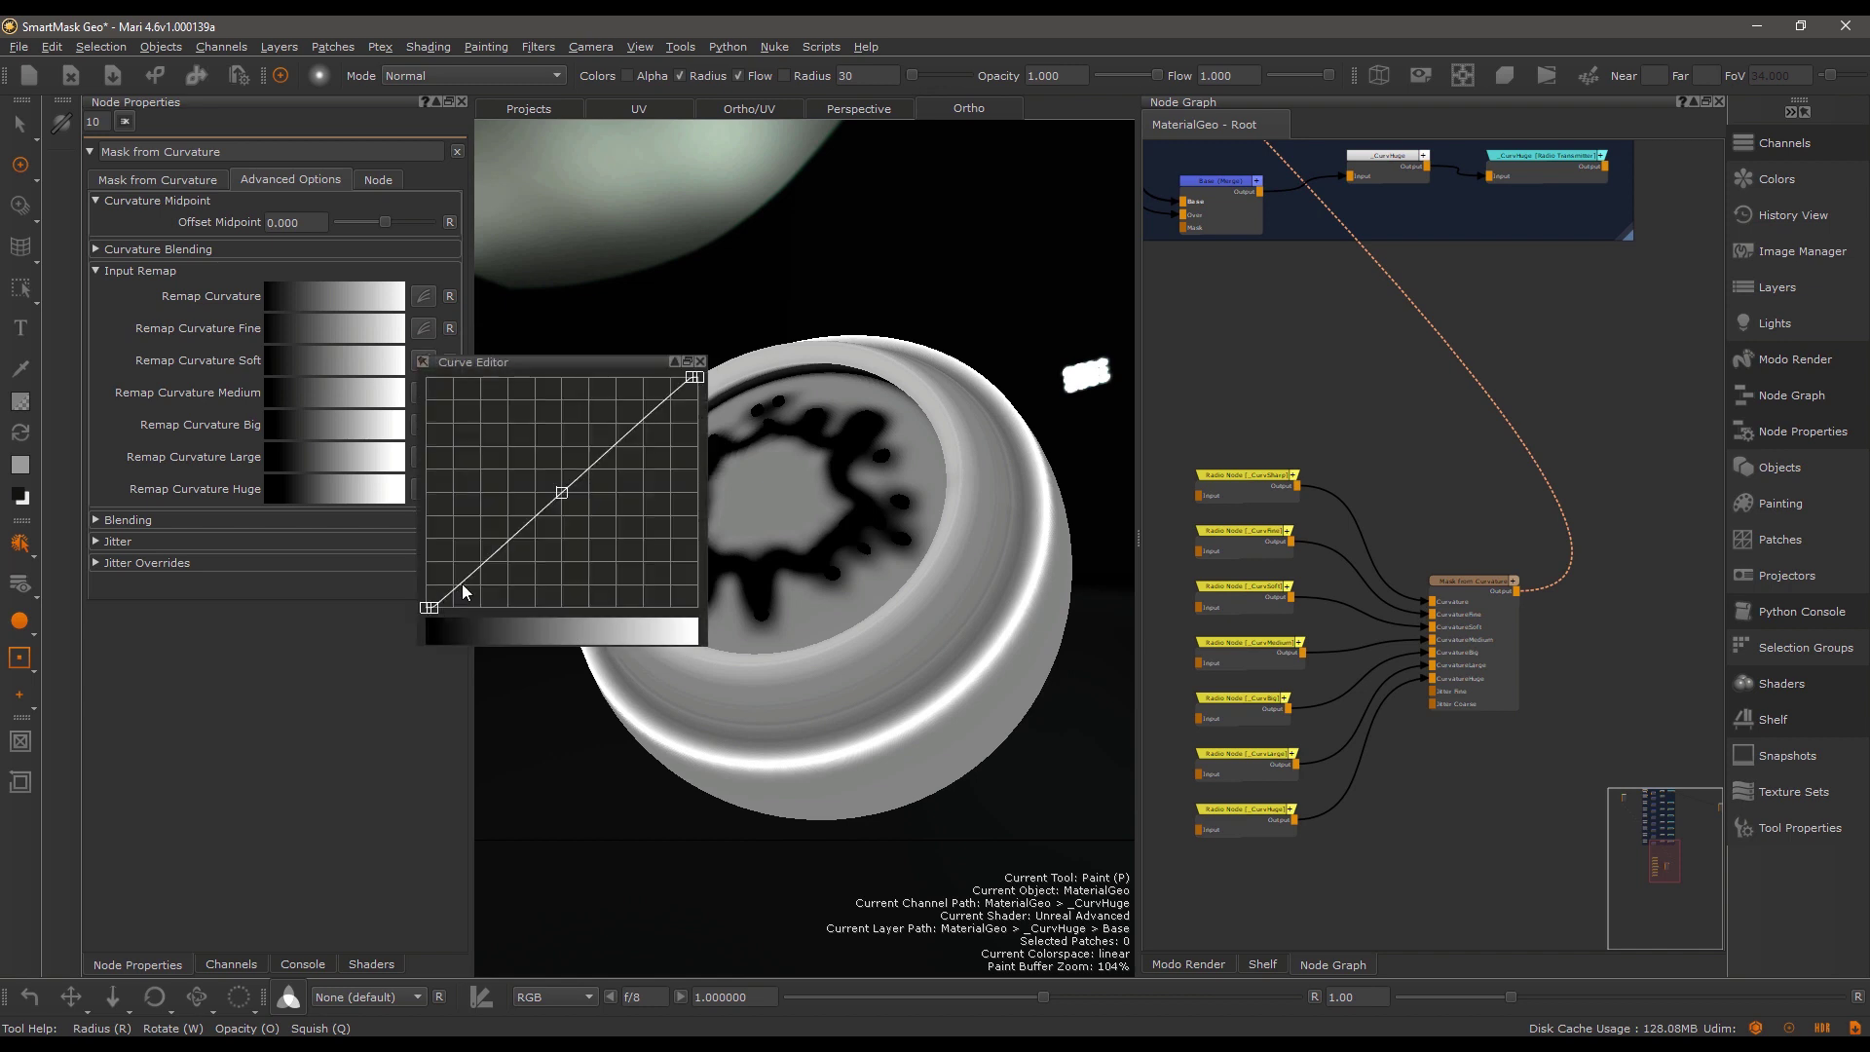
{"action": "left_click", "coordinate": [414, 393]}
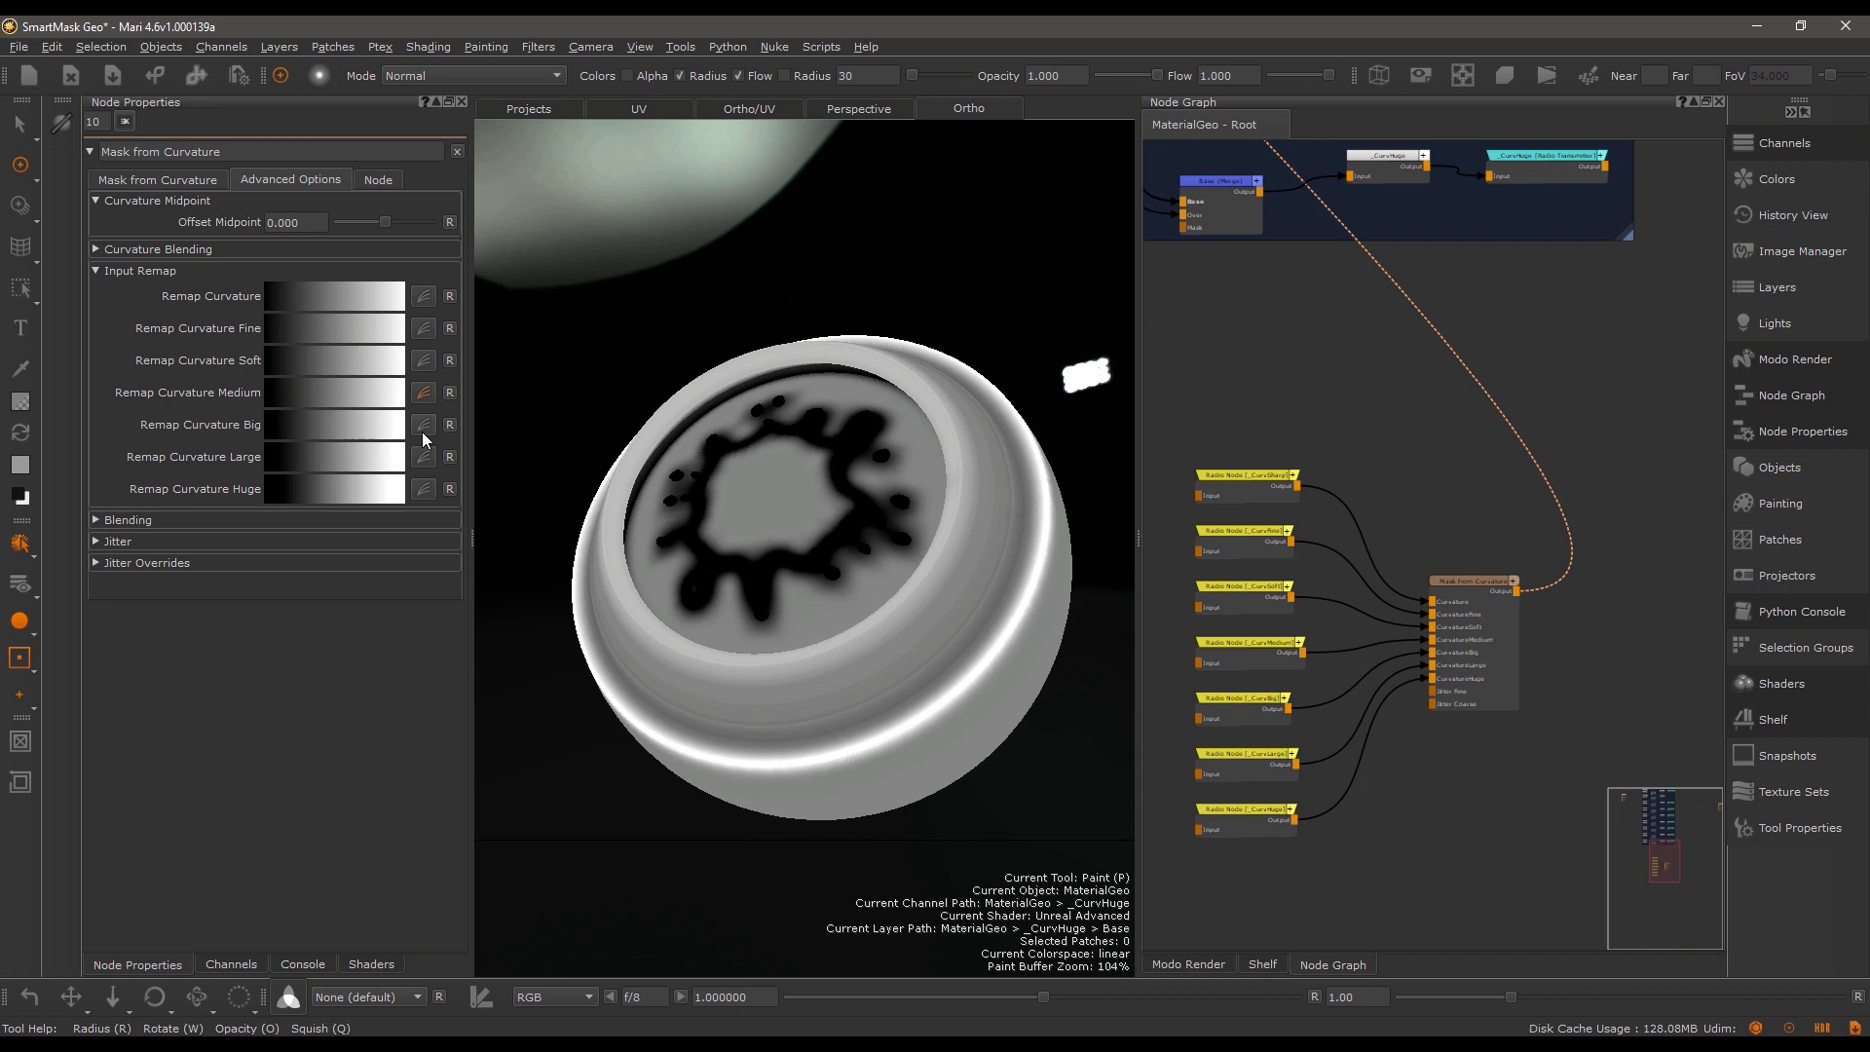
{"action": "left_click", "coordinate": [423, 428]}
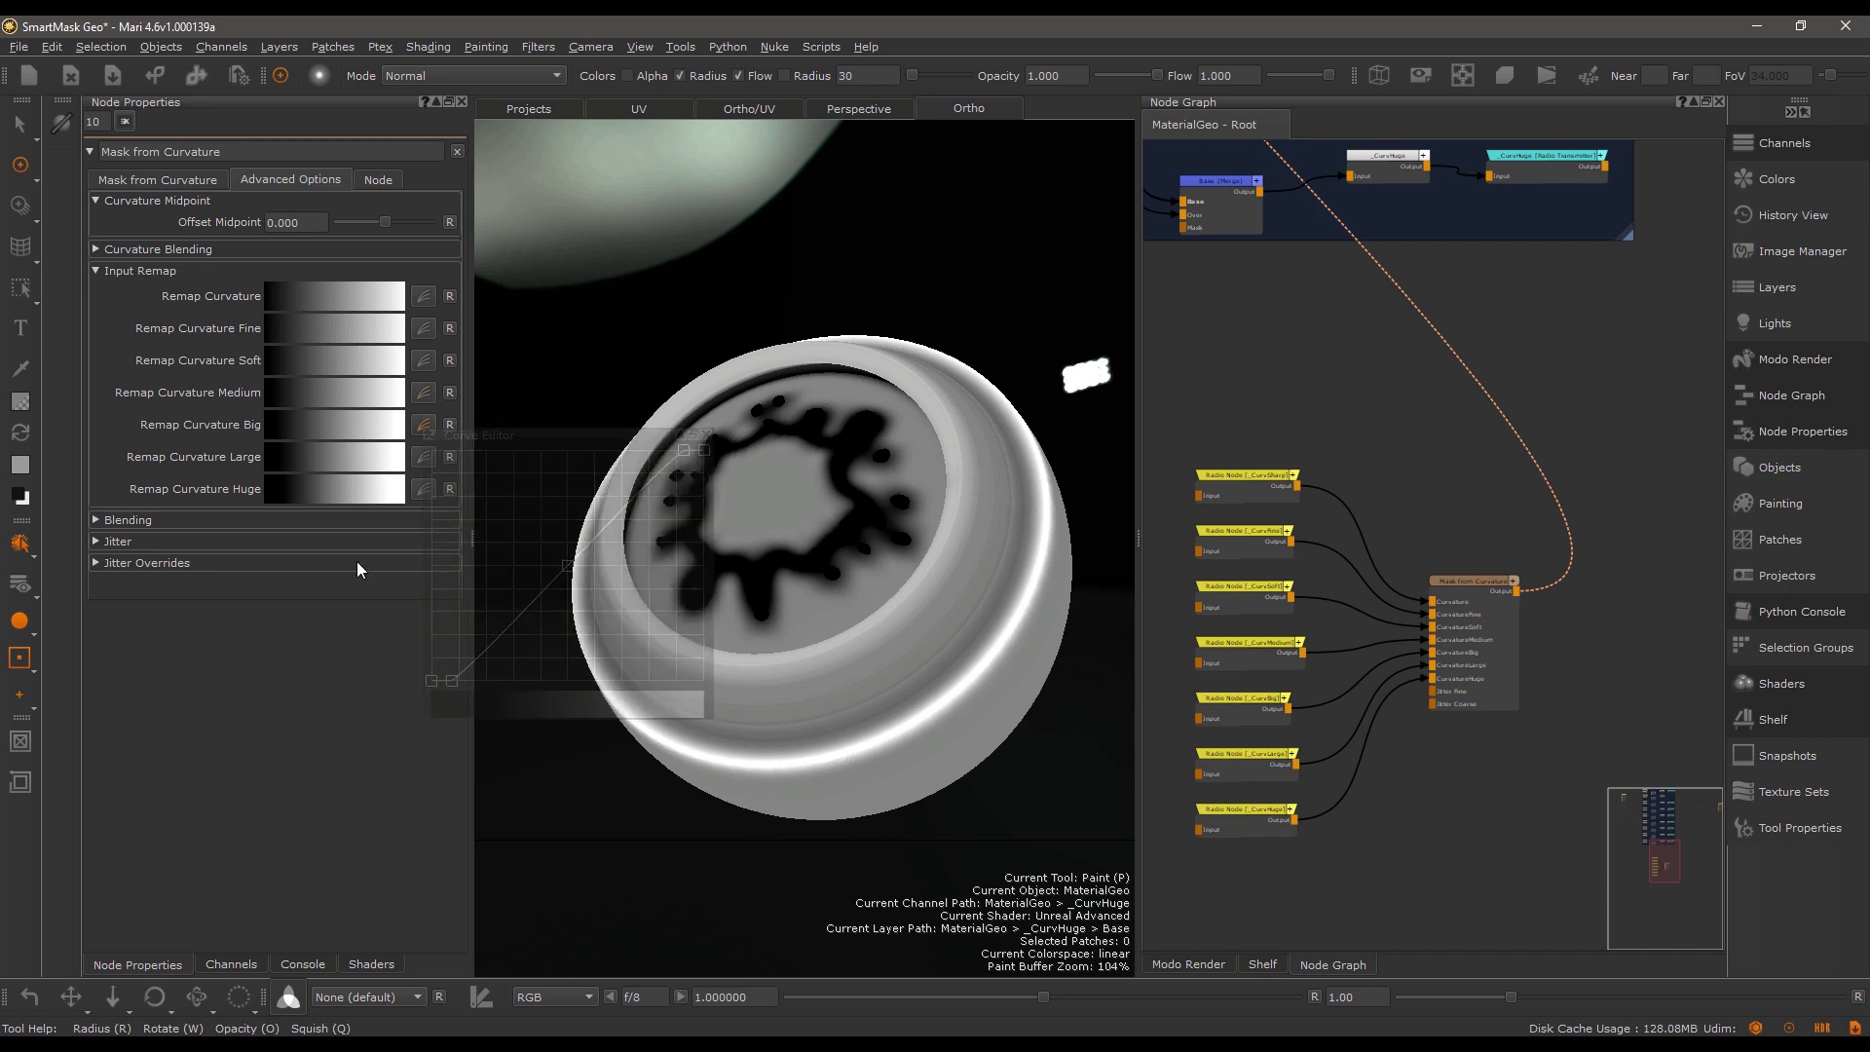
{"action": "left_click", "coordinate": [420, 457]}
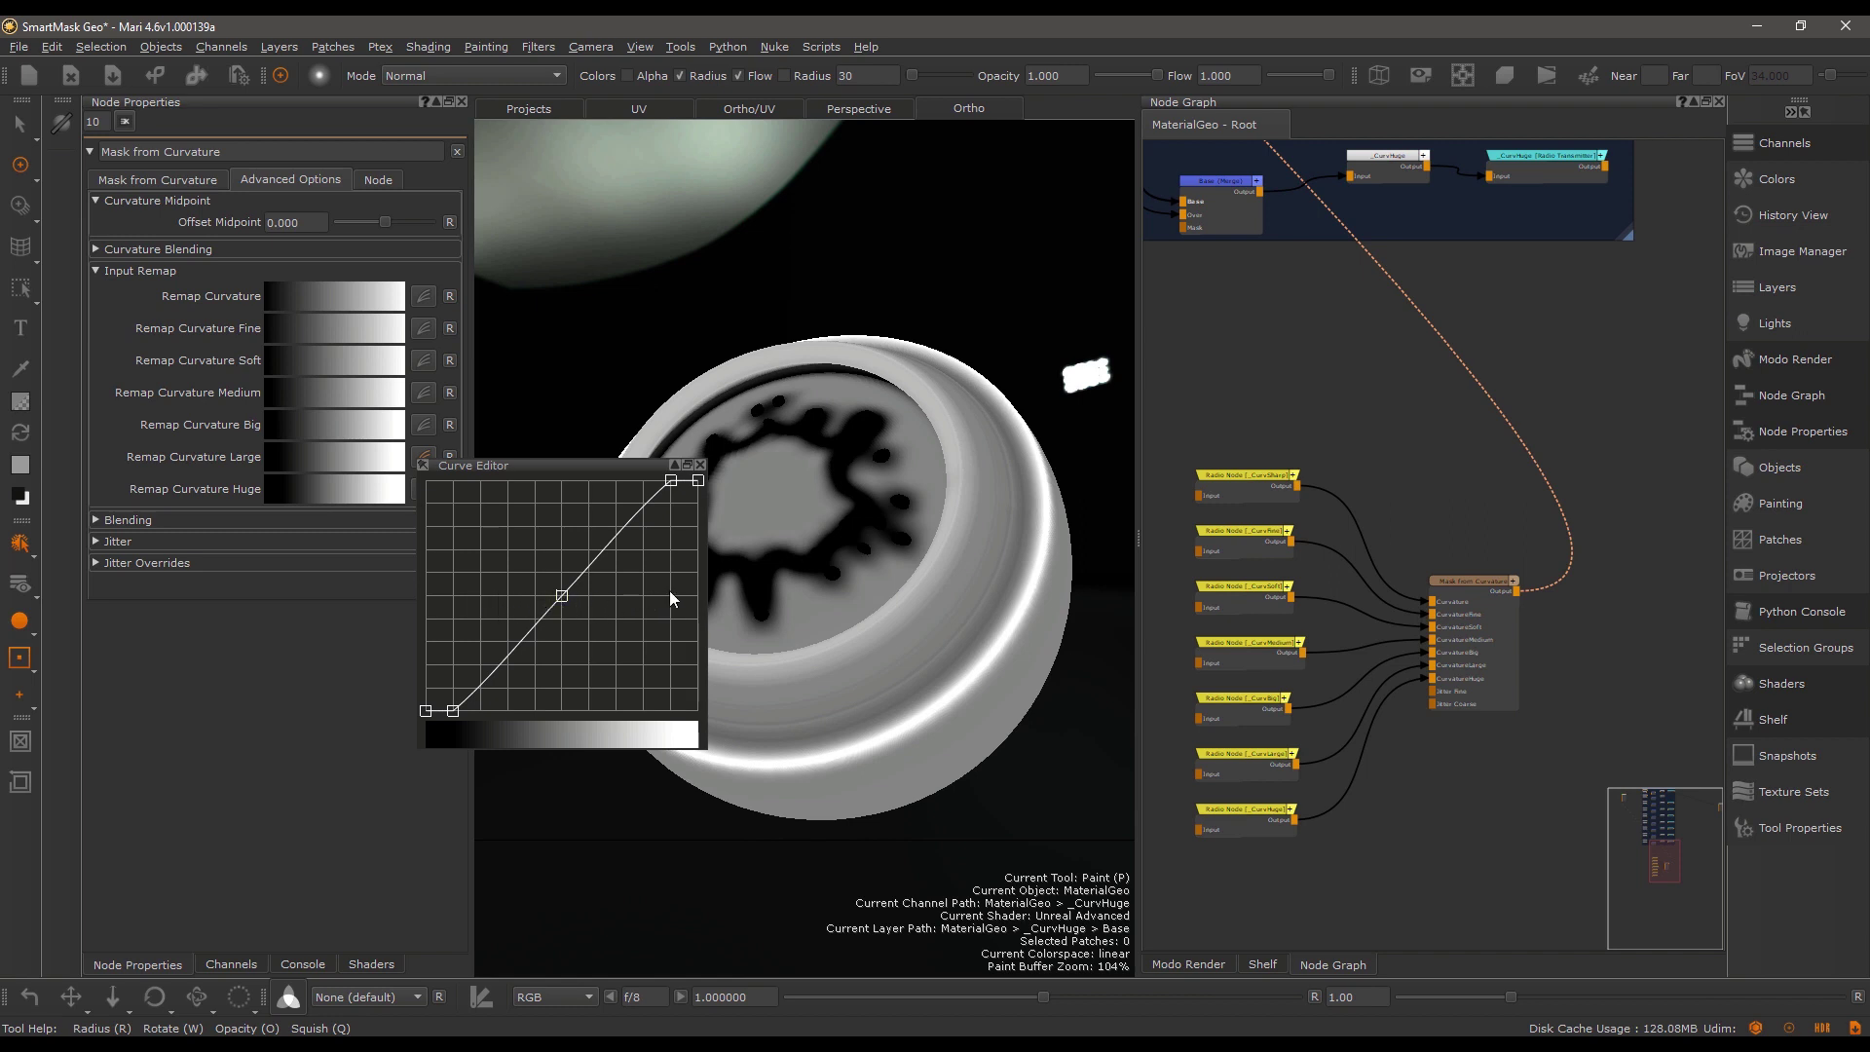
{"action": "left_click", "coordinate": [423, 488]}
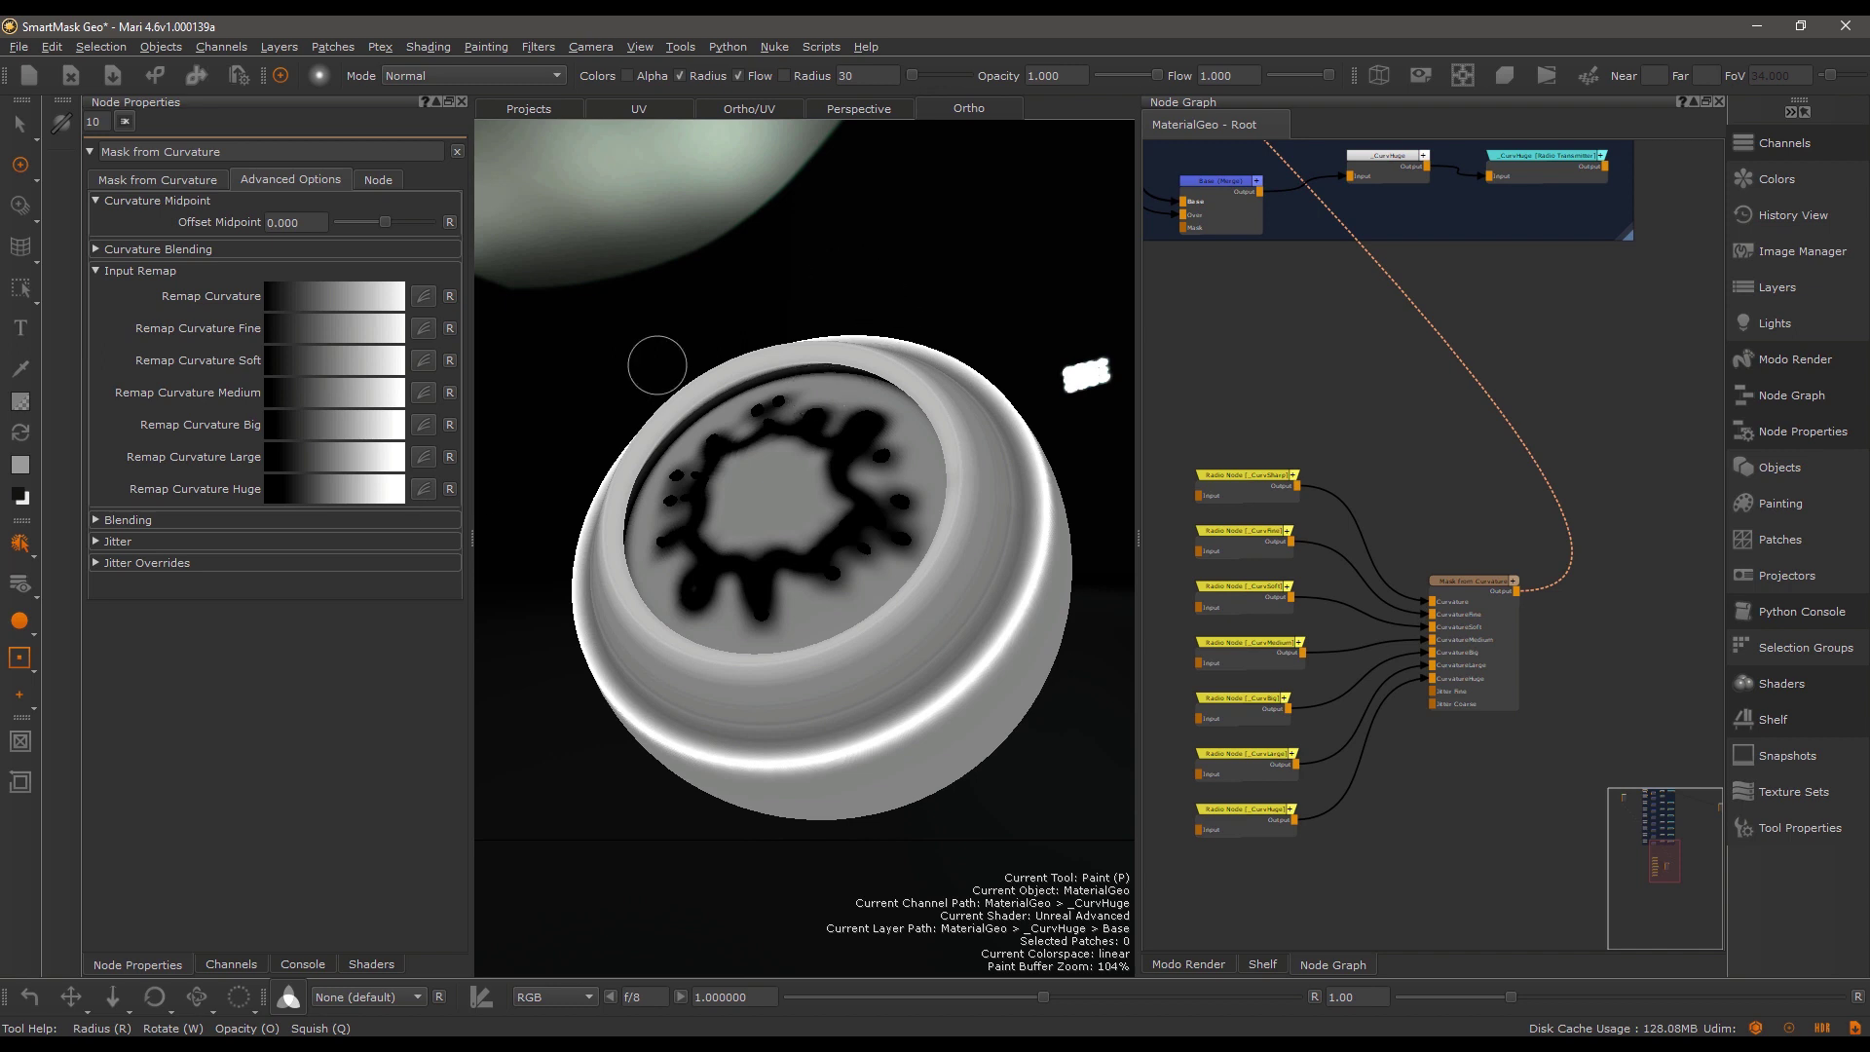
Adjust the Big remap curve's black and white points, then reset it to default.
{"action": "left_click", "coordinate": [422, 426]}
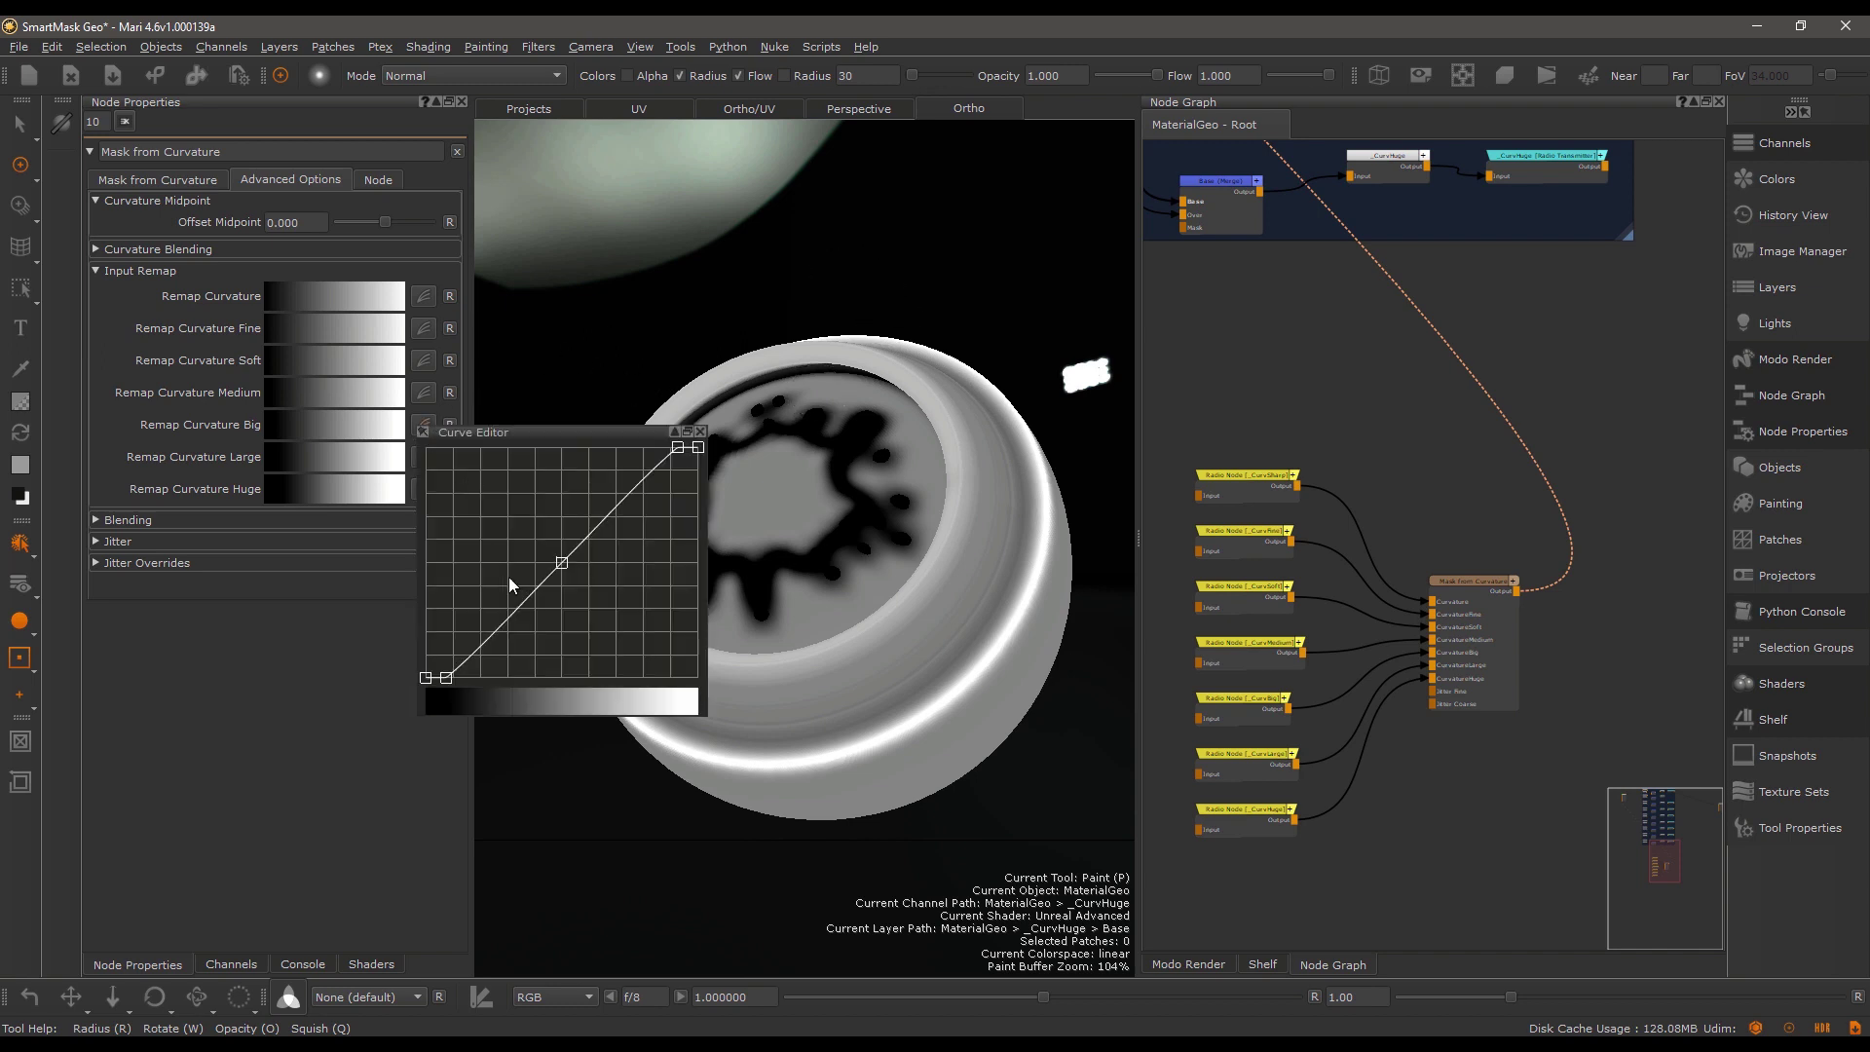
{"action": "left_click_drag", "start_coordinate": [458, 674], "coordinate": [530, 677]}
{"action": "left_click_drag", "start_coordinate": [681, 446], "coordinate": [578, 459]}
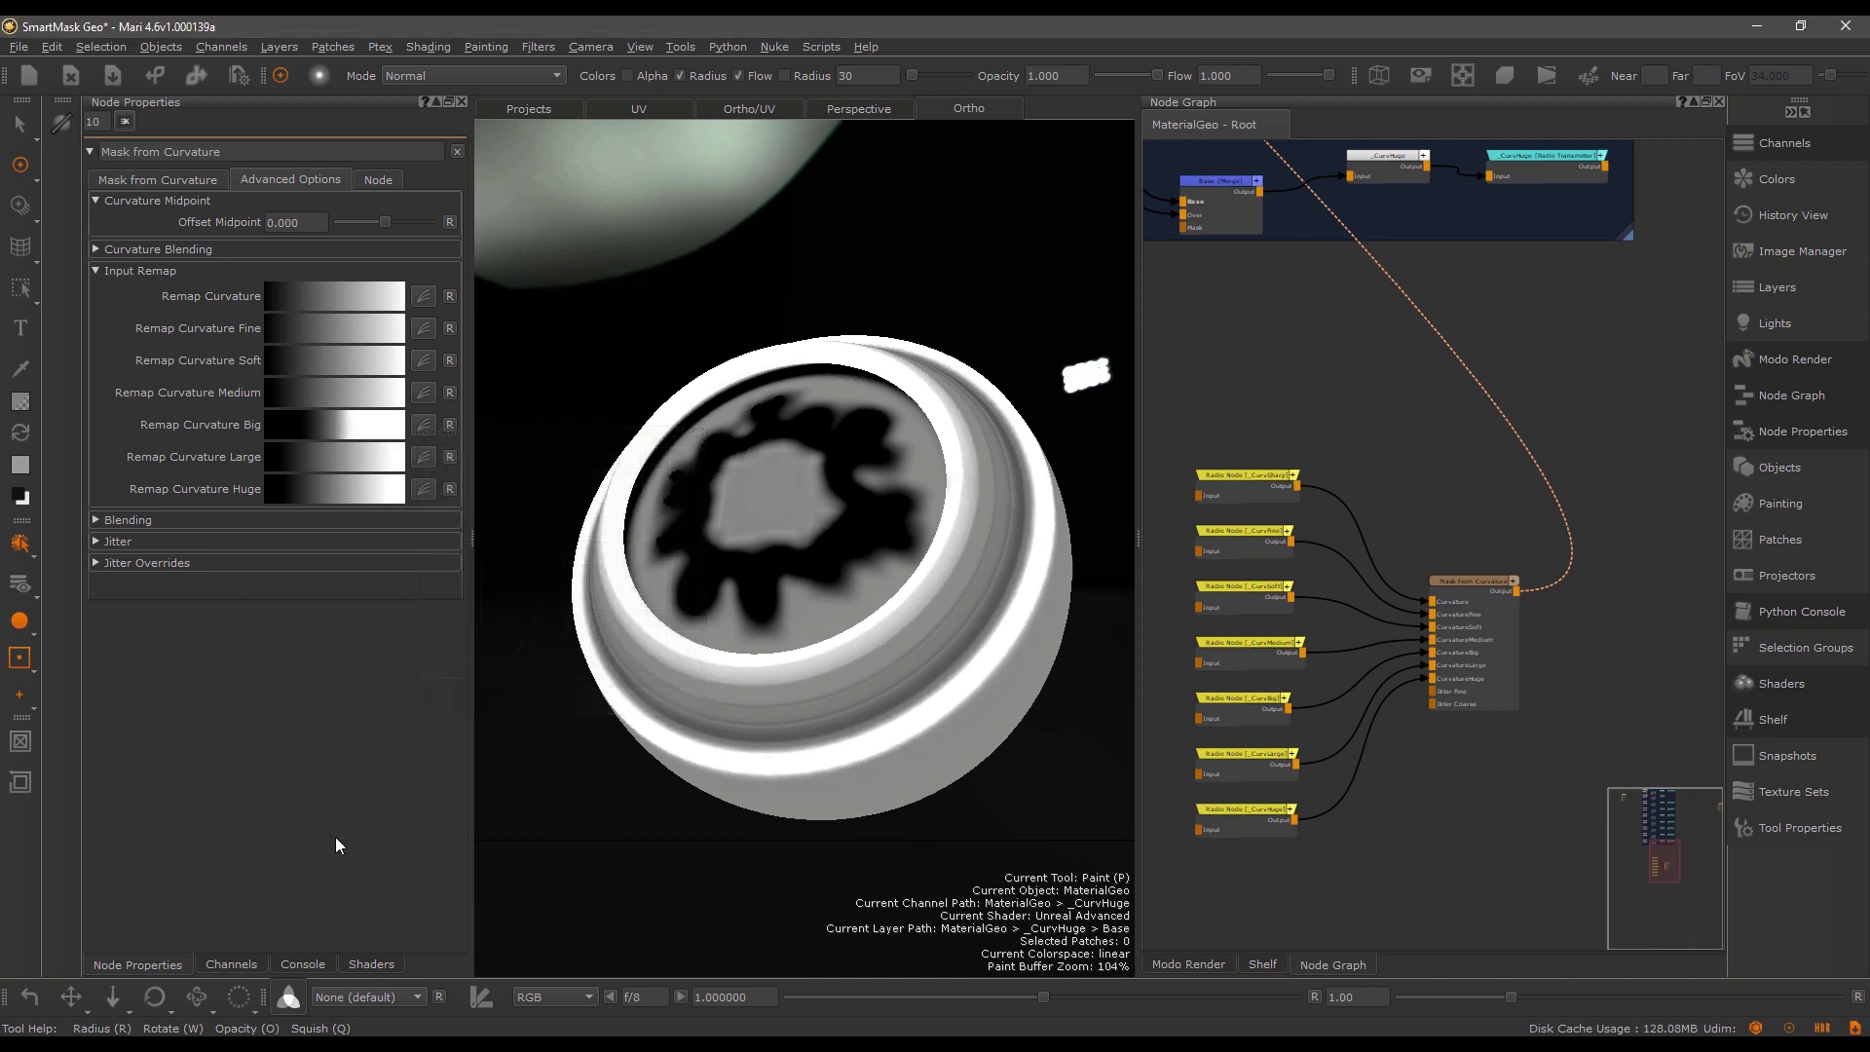
{"action": "left_click", "coordinate": [449, 425]}
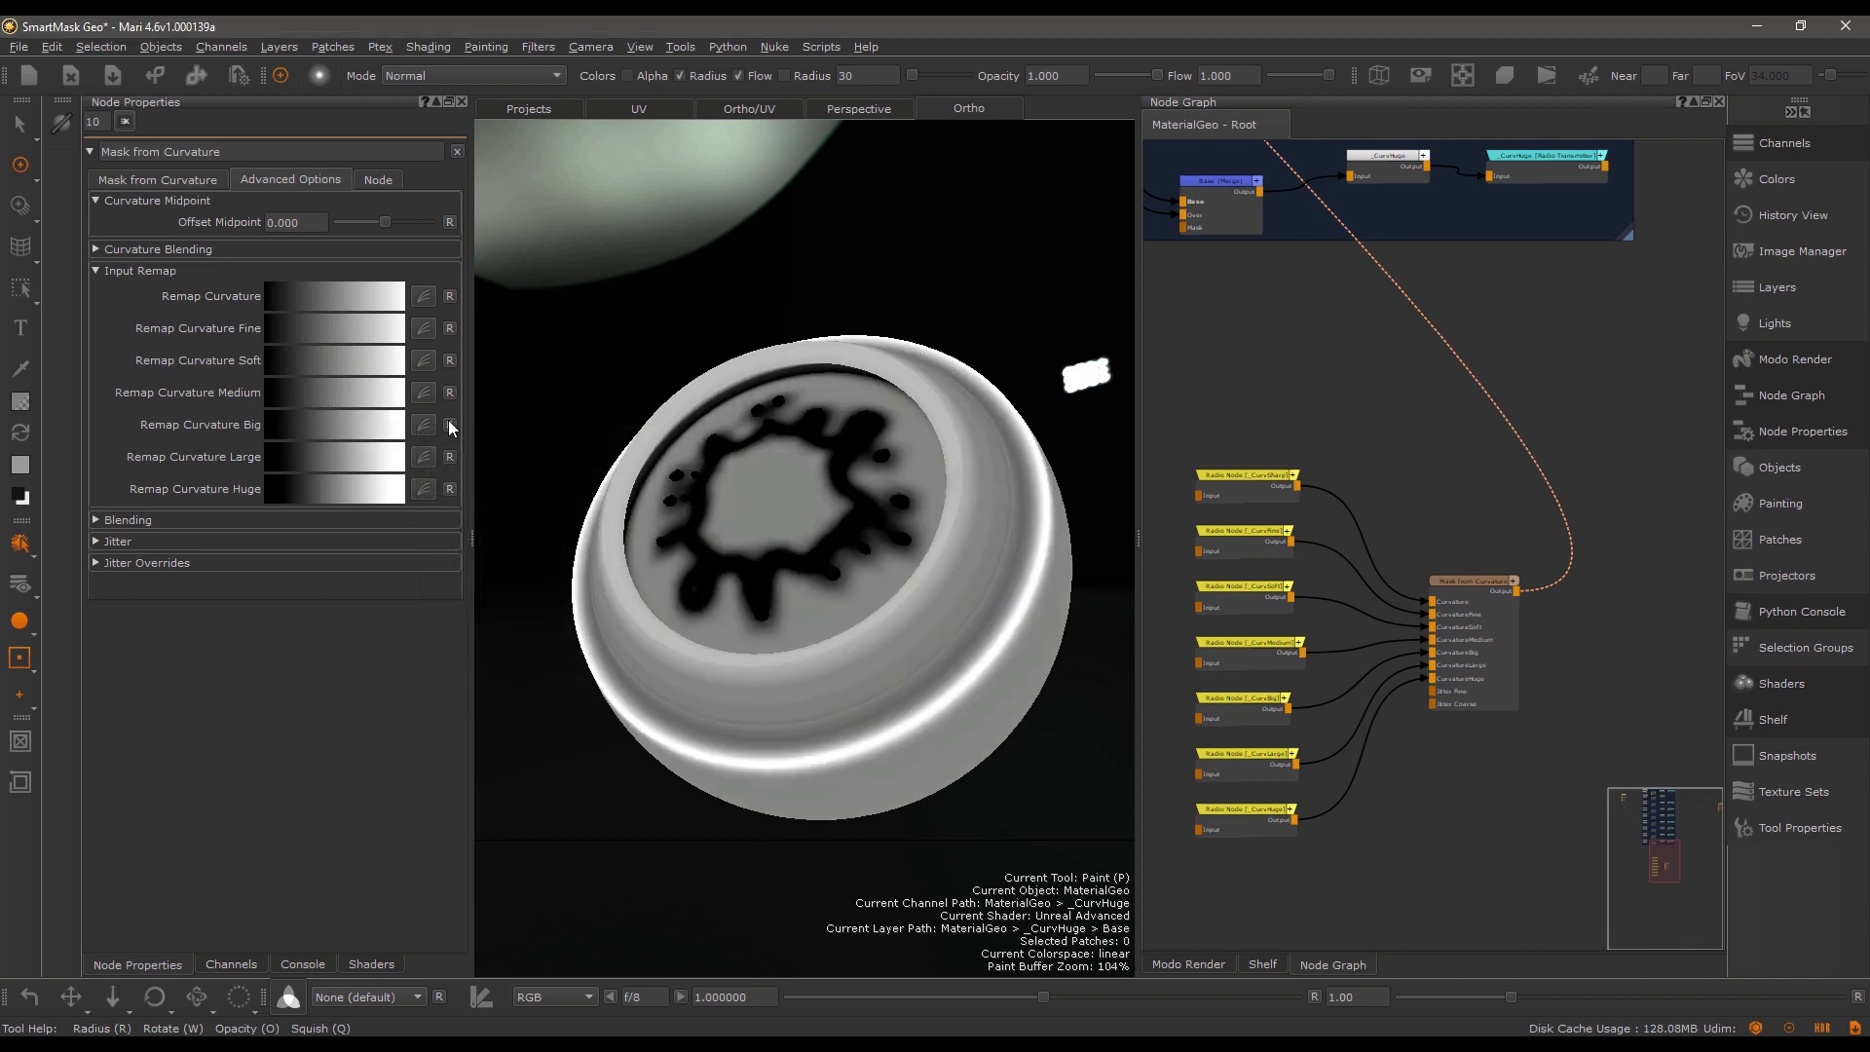
{"action": "left_click", "coordinate": [156, 200]}
{"action": "left_click", "coordinate": [179, 244]}
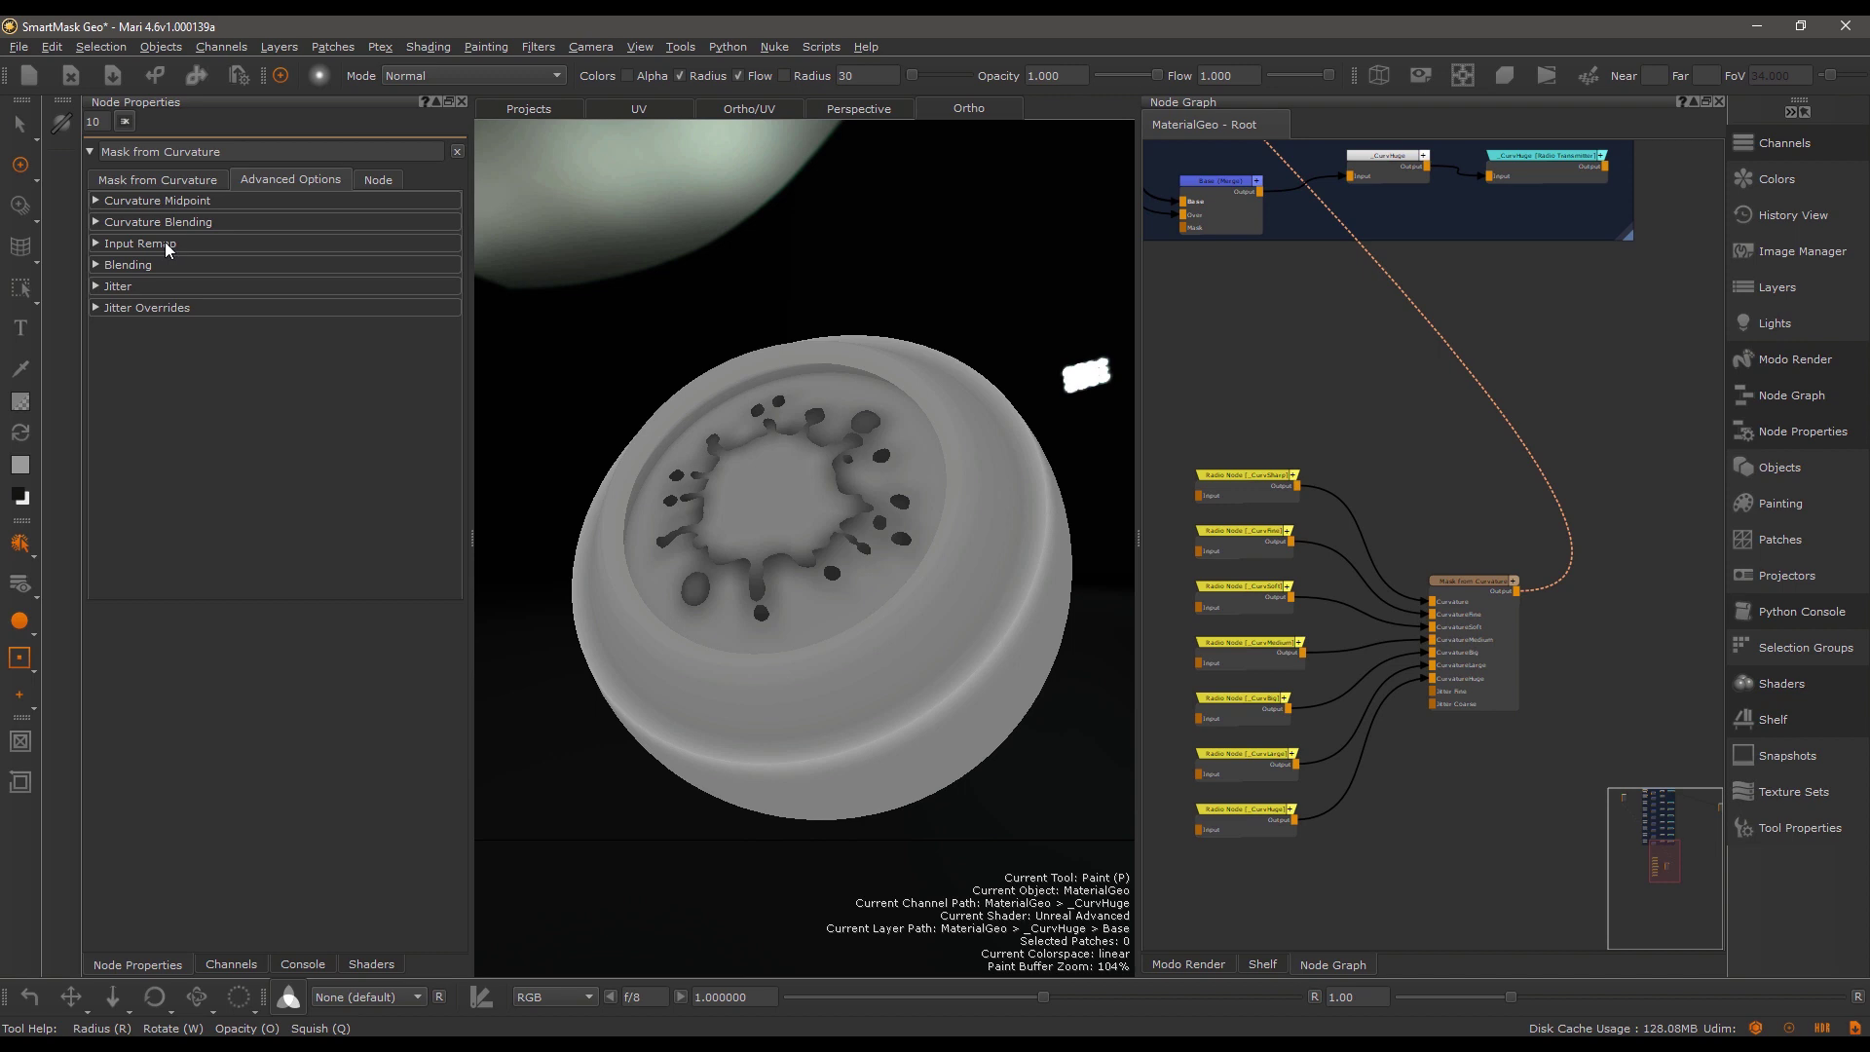
Expand the Blending and Curvature Blending settings in Advanced Options.
{"action": "left_click", "coordinate": [144, 264]}
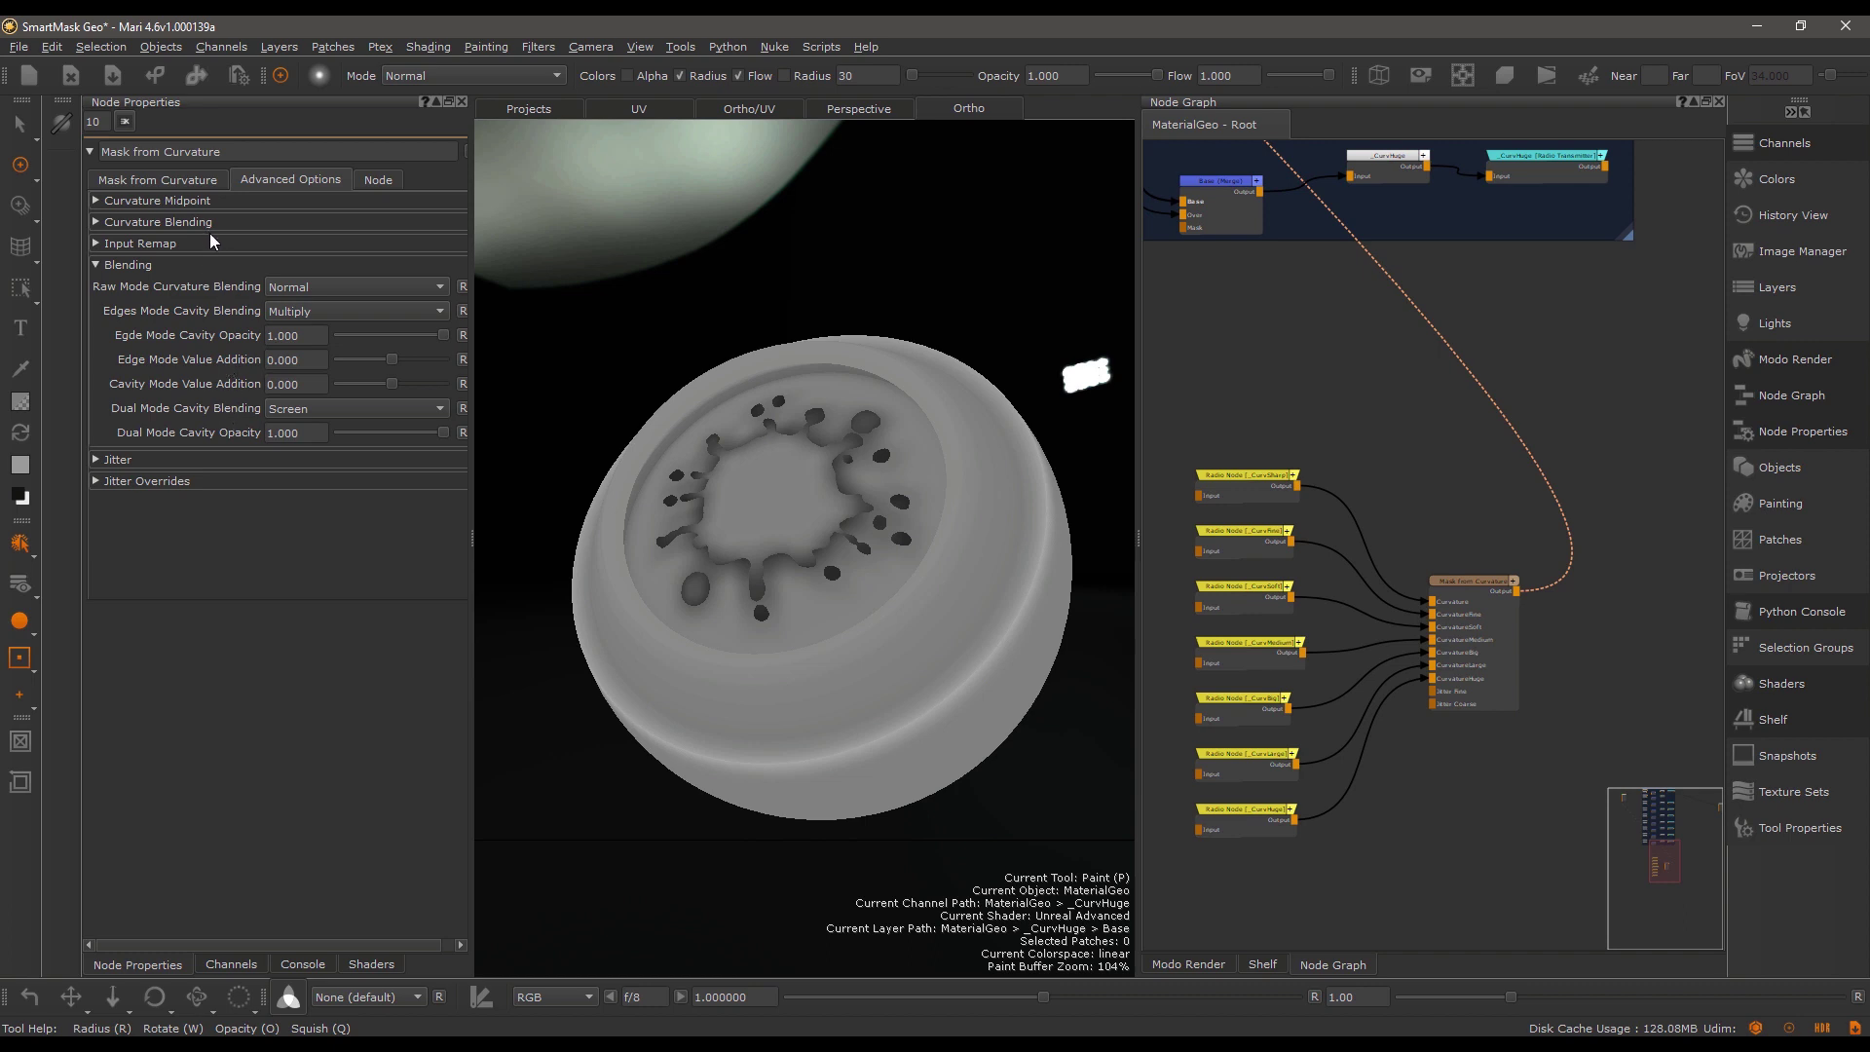
{"action": "left_click", "coordinate": [179, 180]}
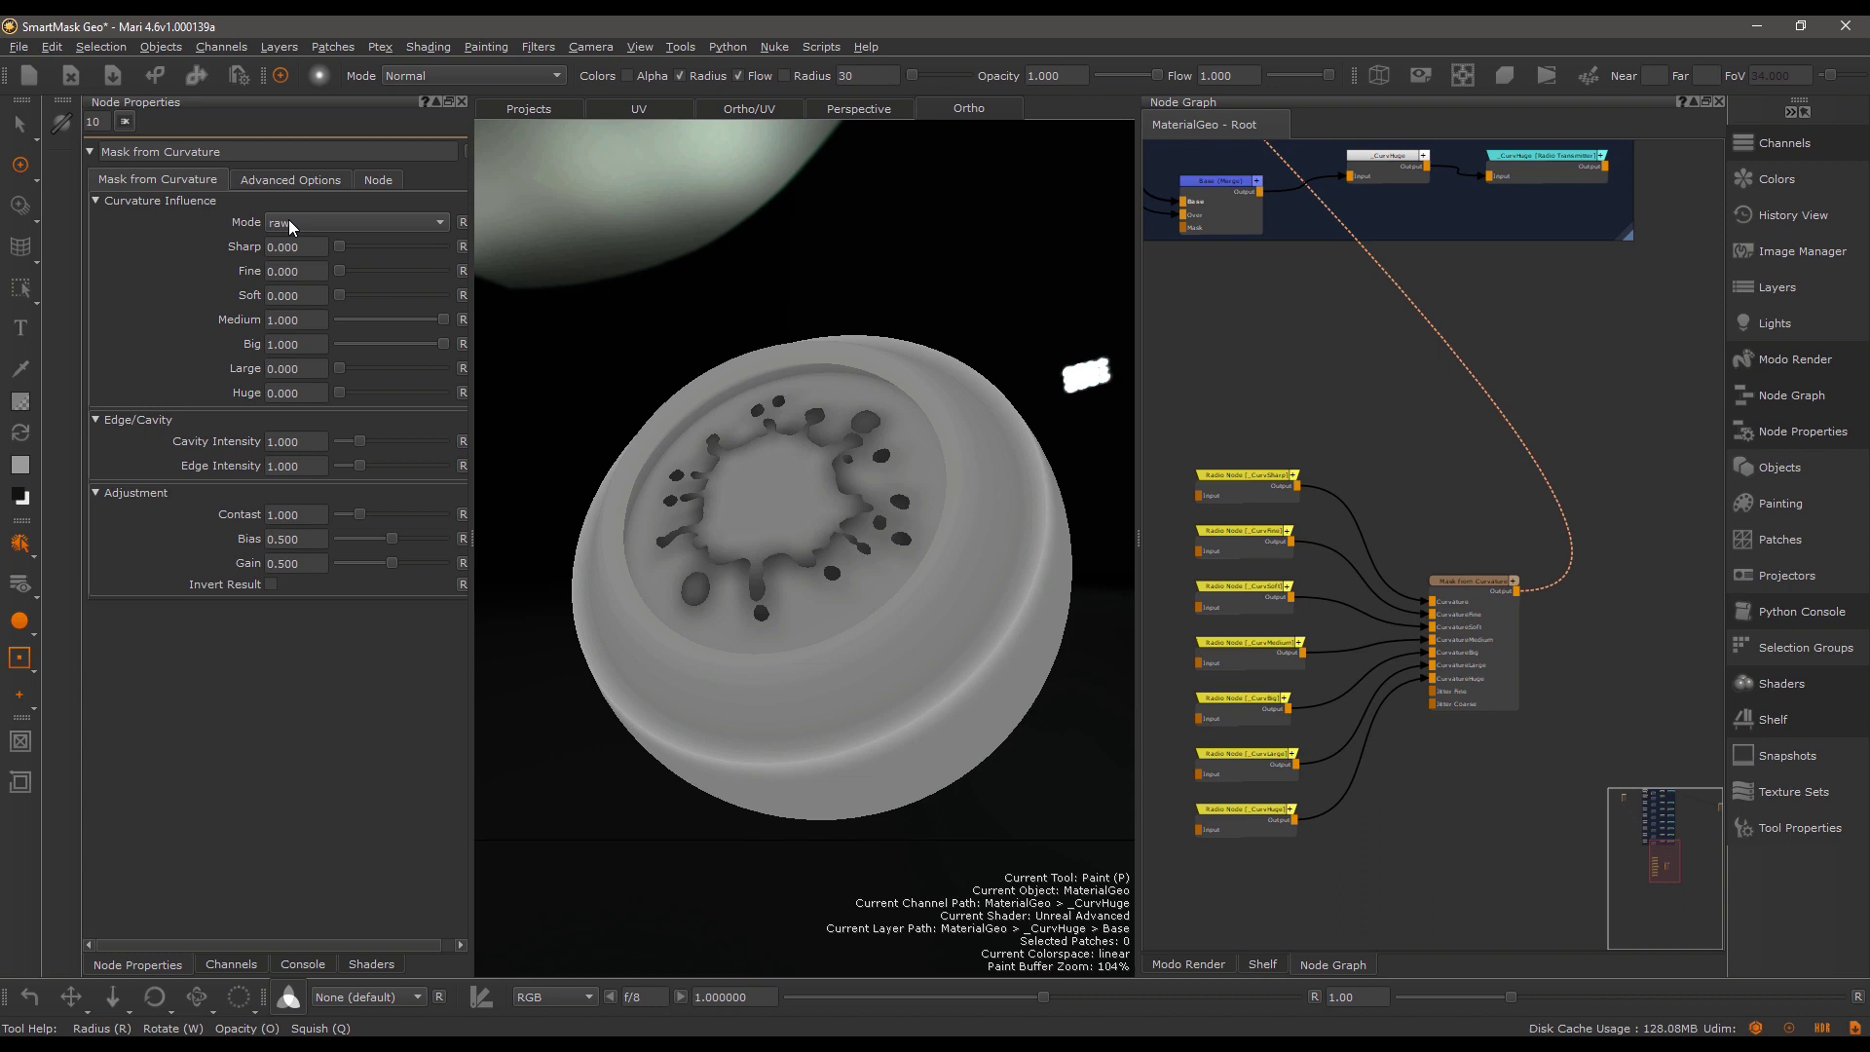
{"action": "left_click", "coordinate": [249, 181]}
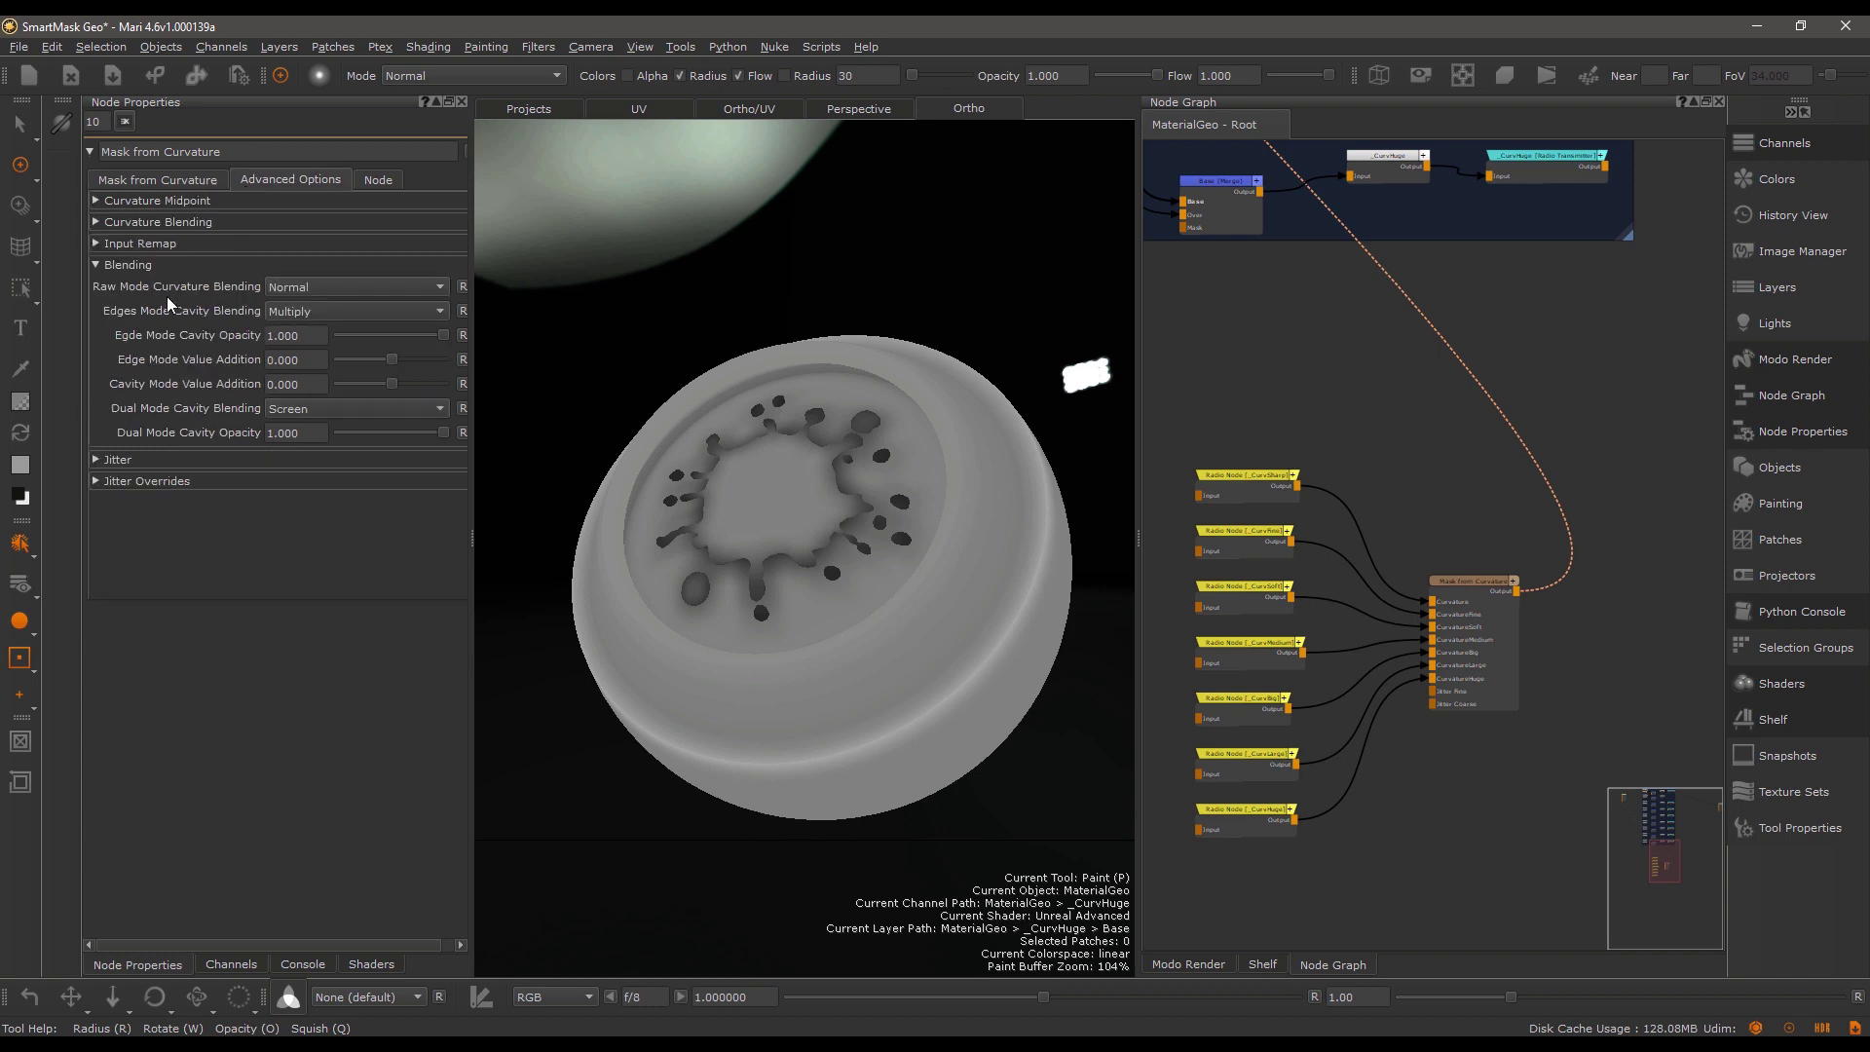
{"action": "left_click", "coordinate": [174, 180]}
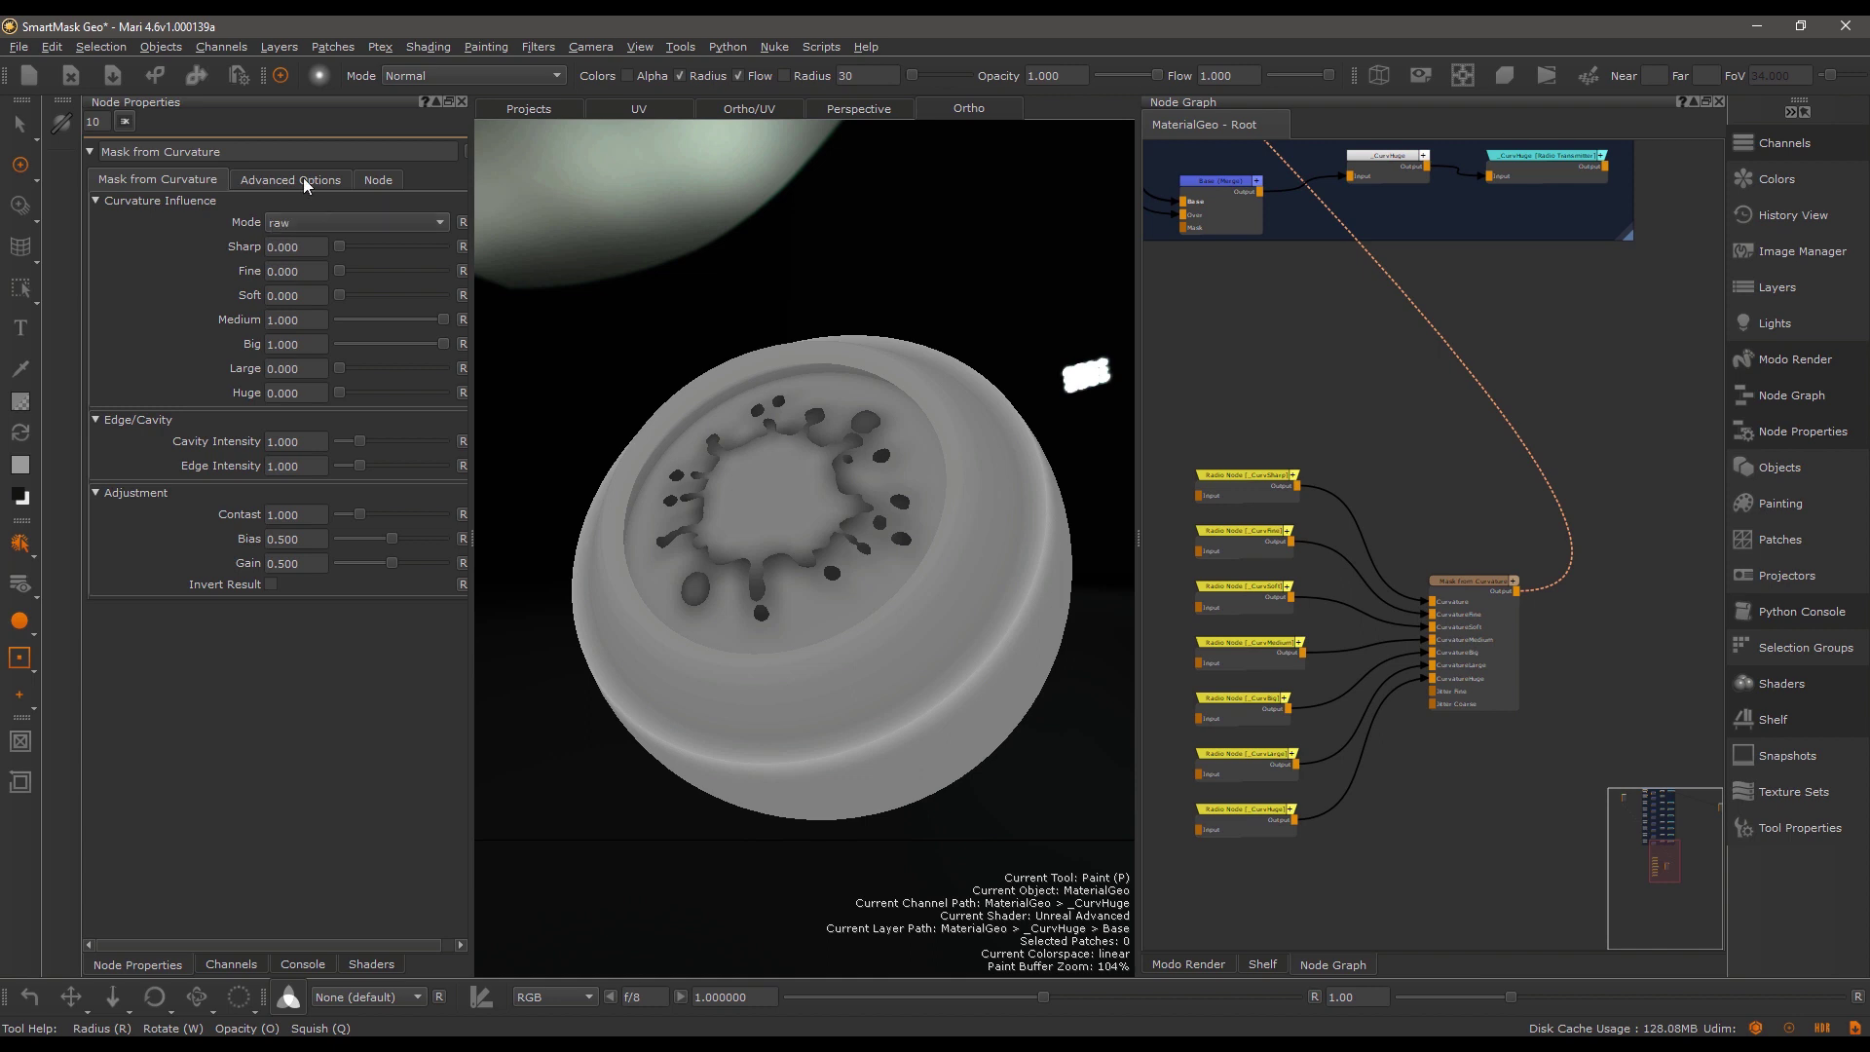
{"action": "left_click", "coordinate": [302, 181]}
{"action": "left_click", "coordinate": [166, 222]}
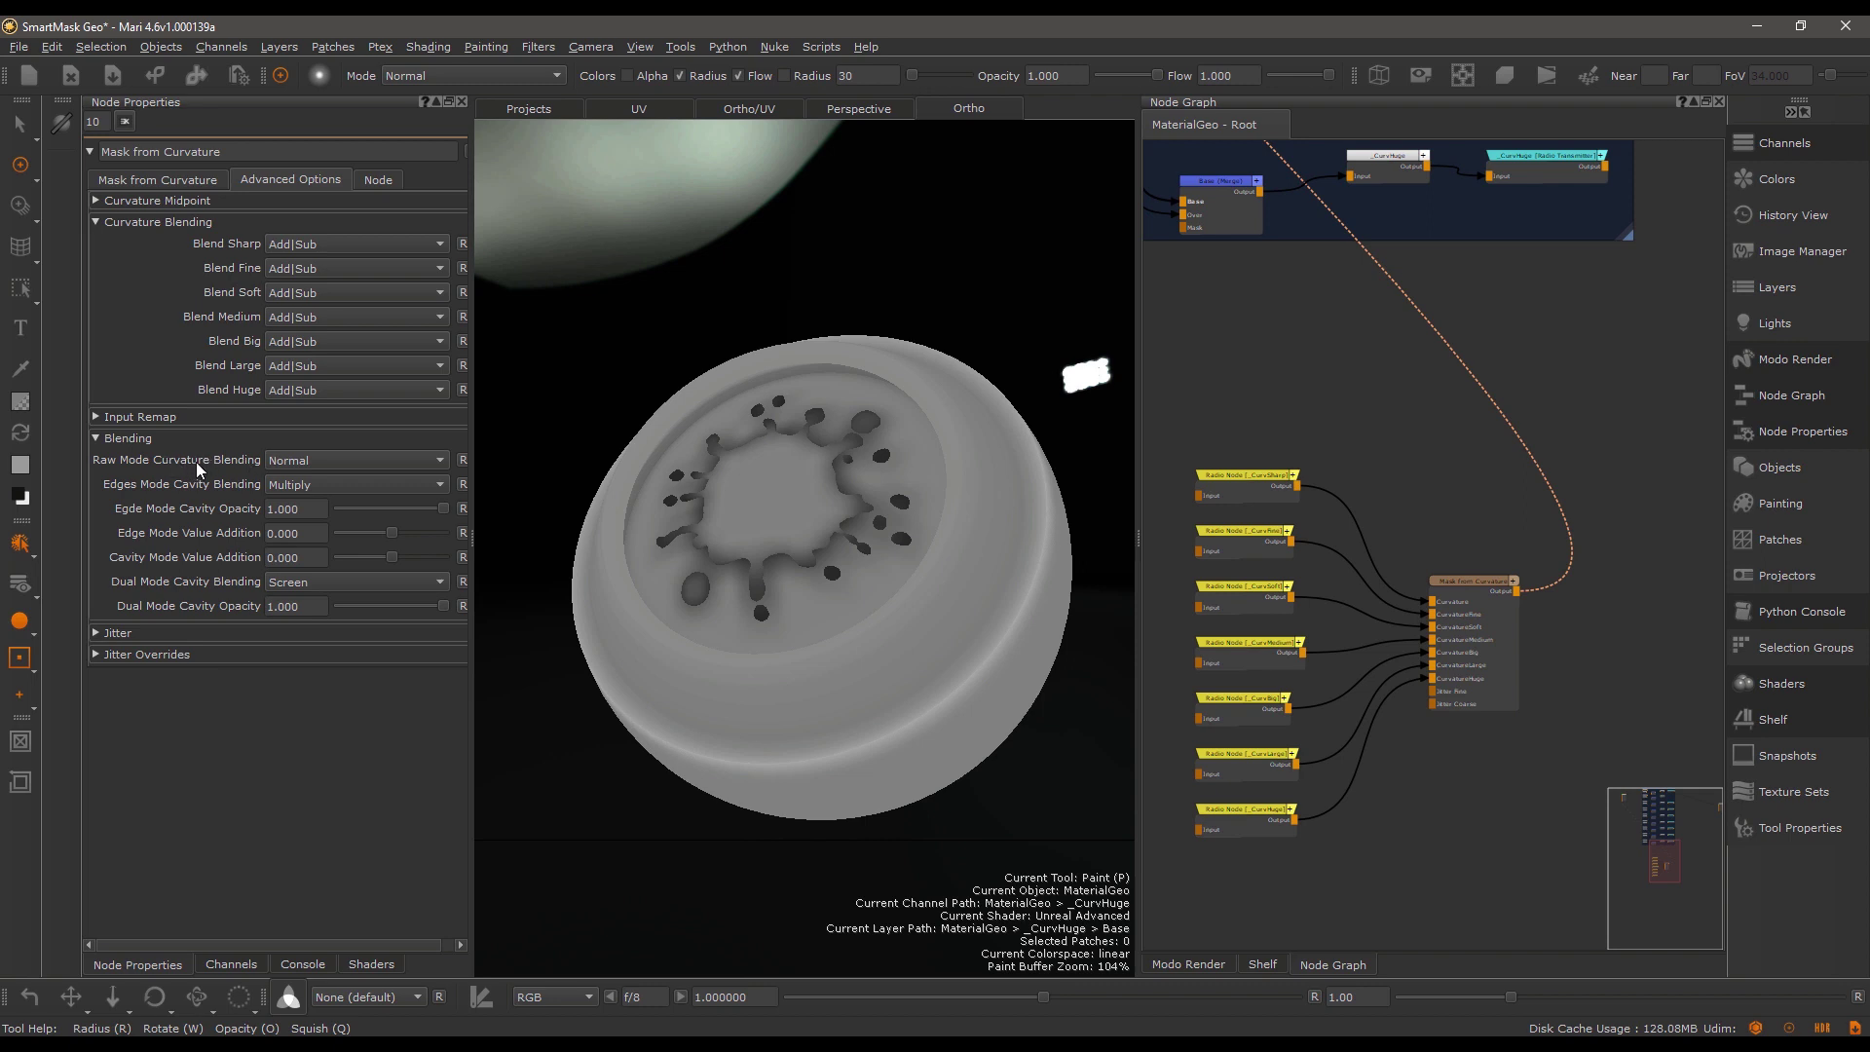
Set Raw Mode Curvature Blending to Add|Sub, then to Contrast > Vivid Light.
{"action": "left_click", "coordinate": [300, 458]}
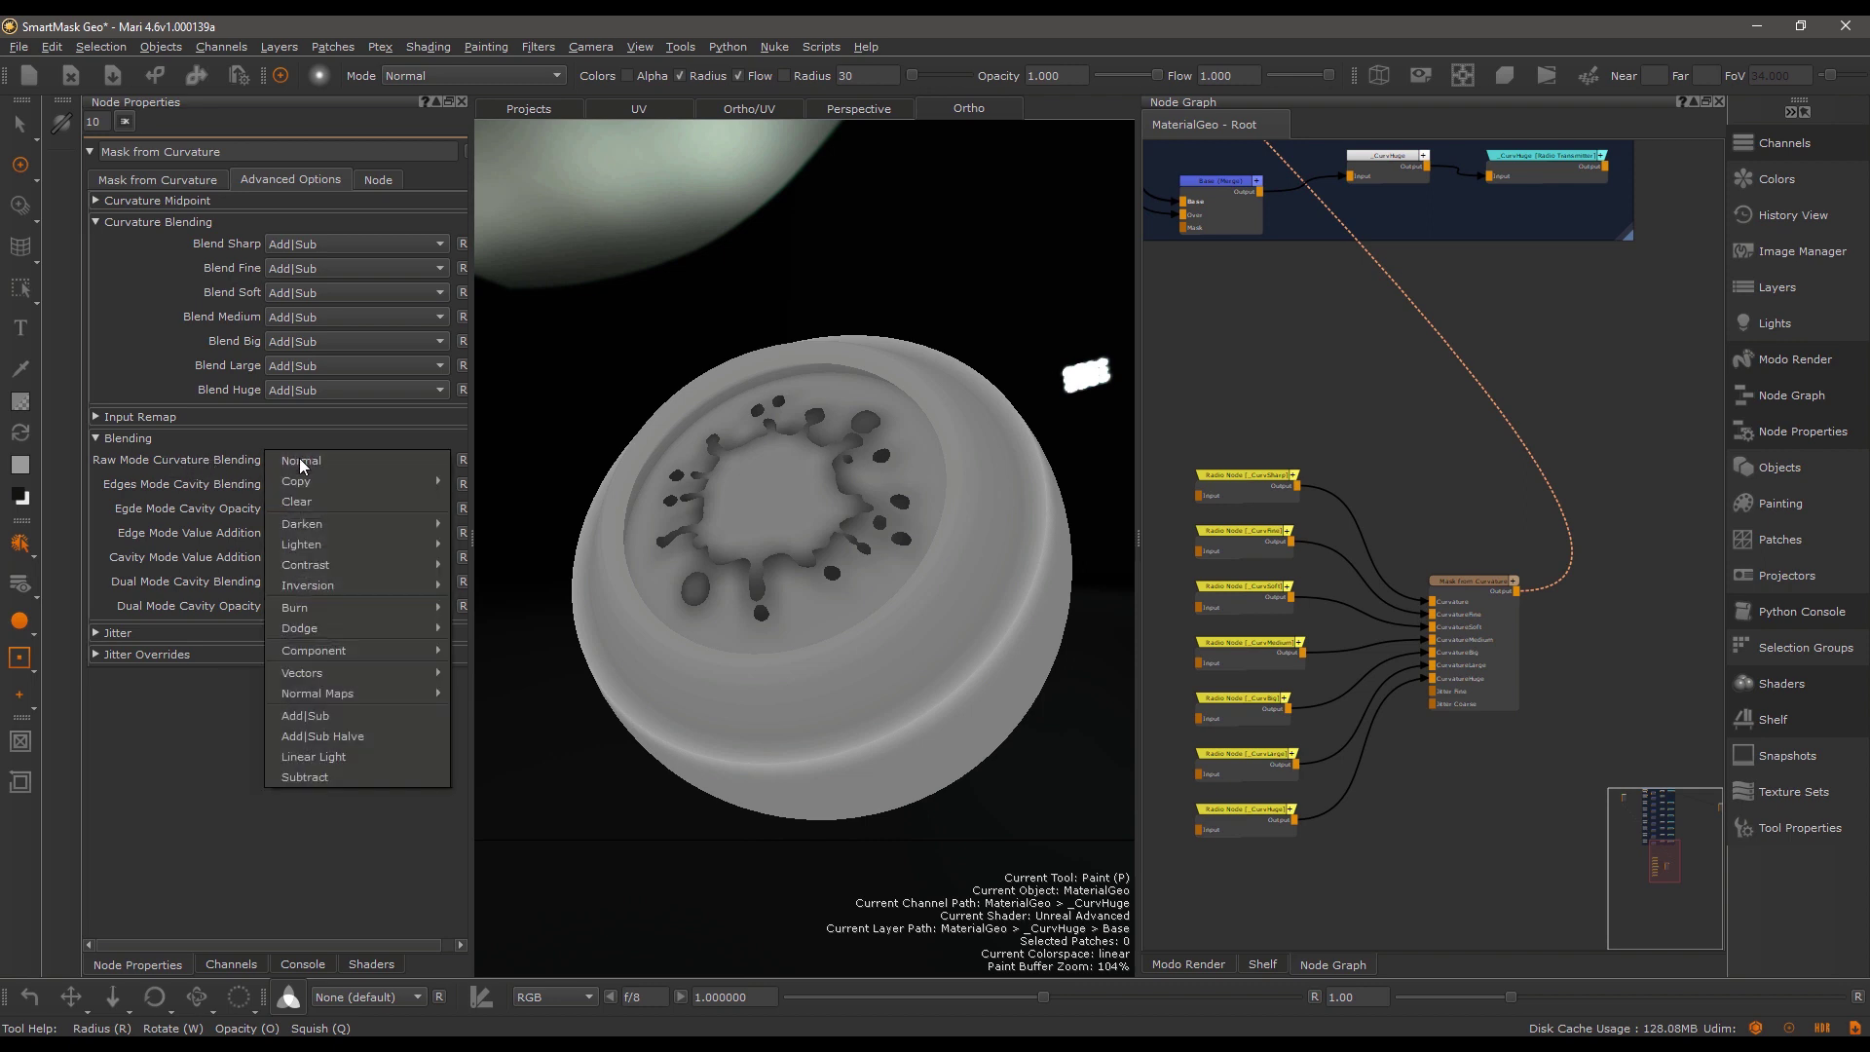
{"action": "left_click", "coordinate": [319, 716]}
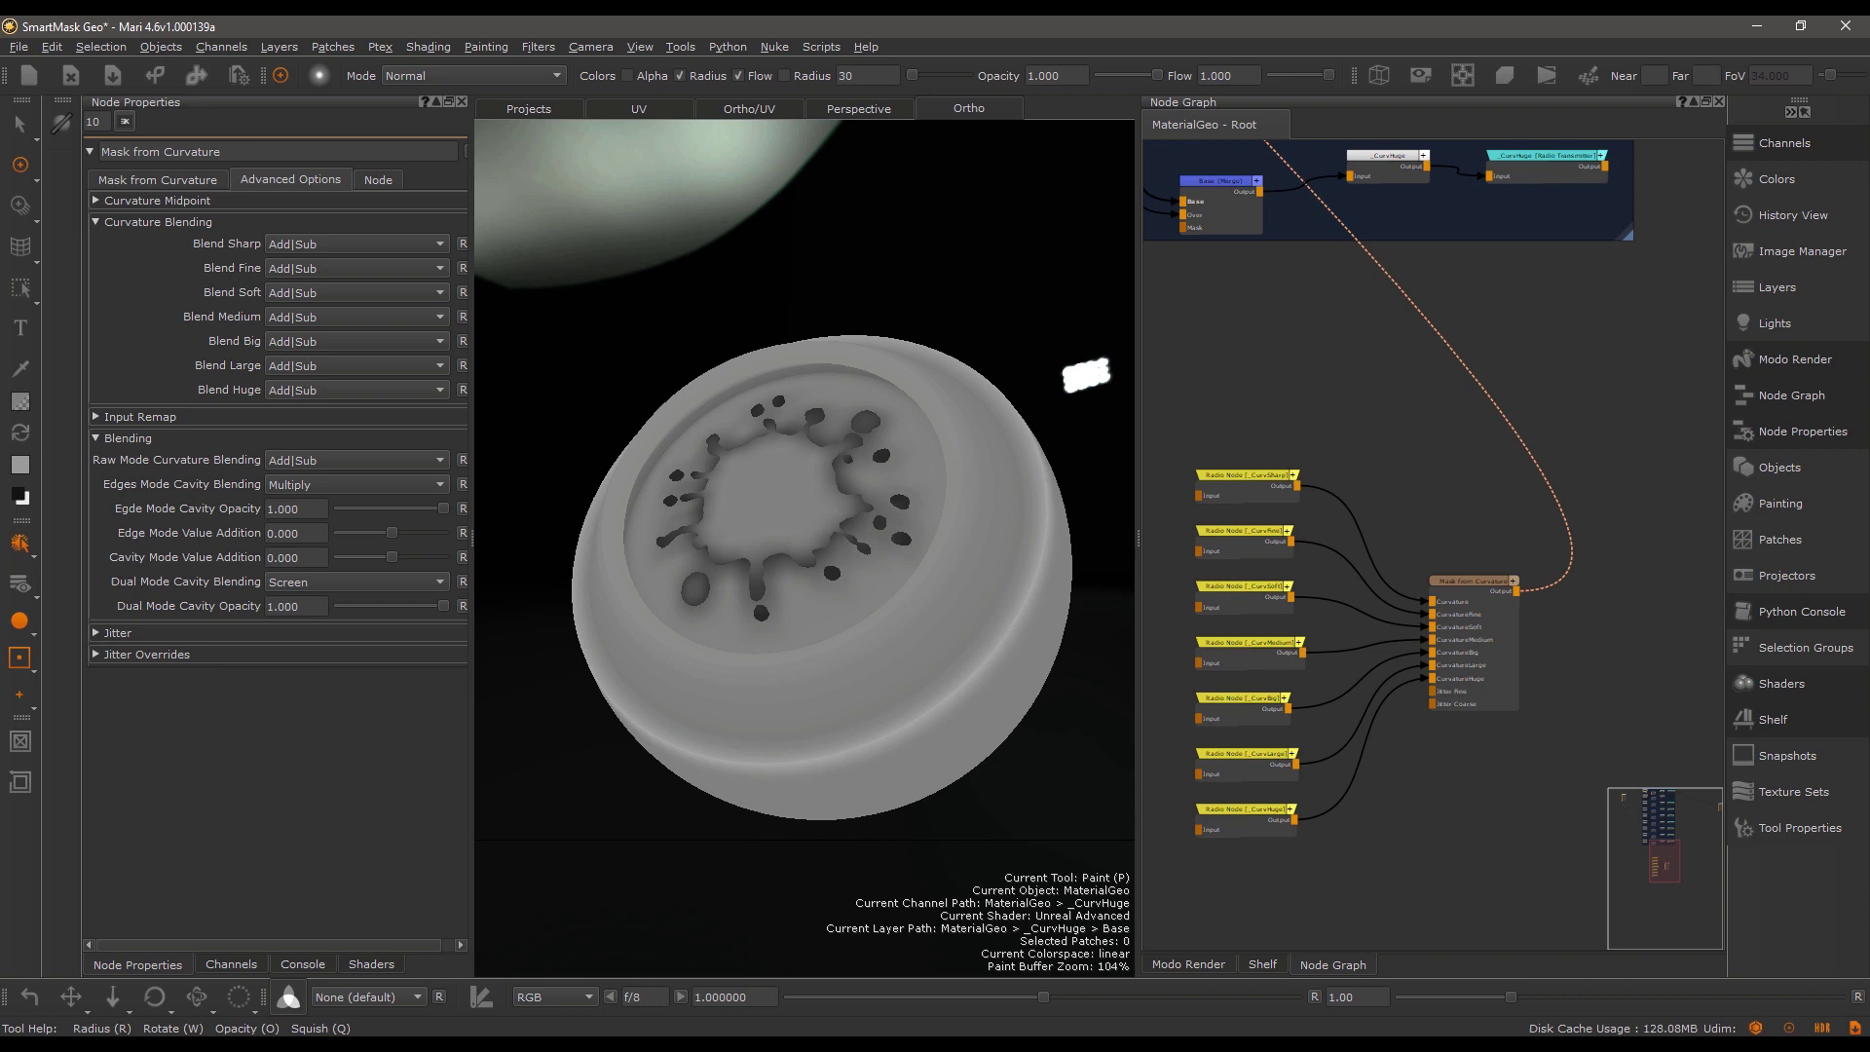
{"action": "left_click", "coordinate": [325, 460]}
{"action": "mouse_move", "coordinate": [365, 552]}
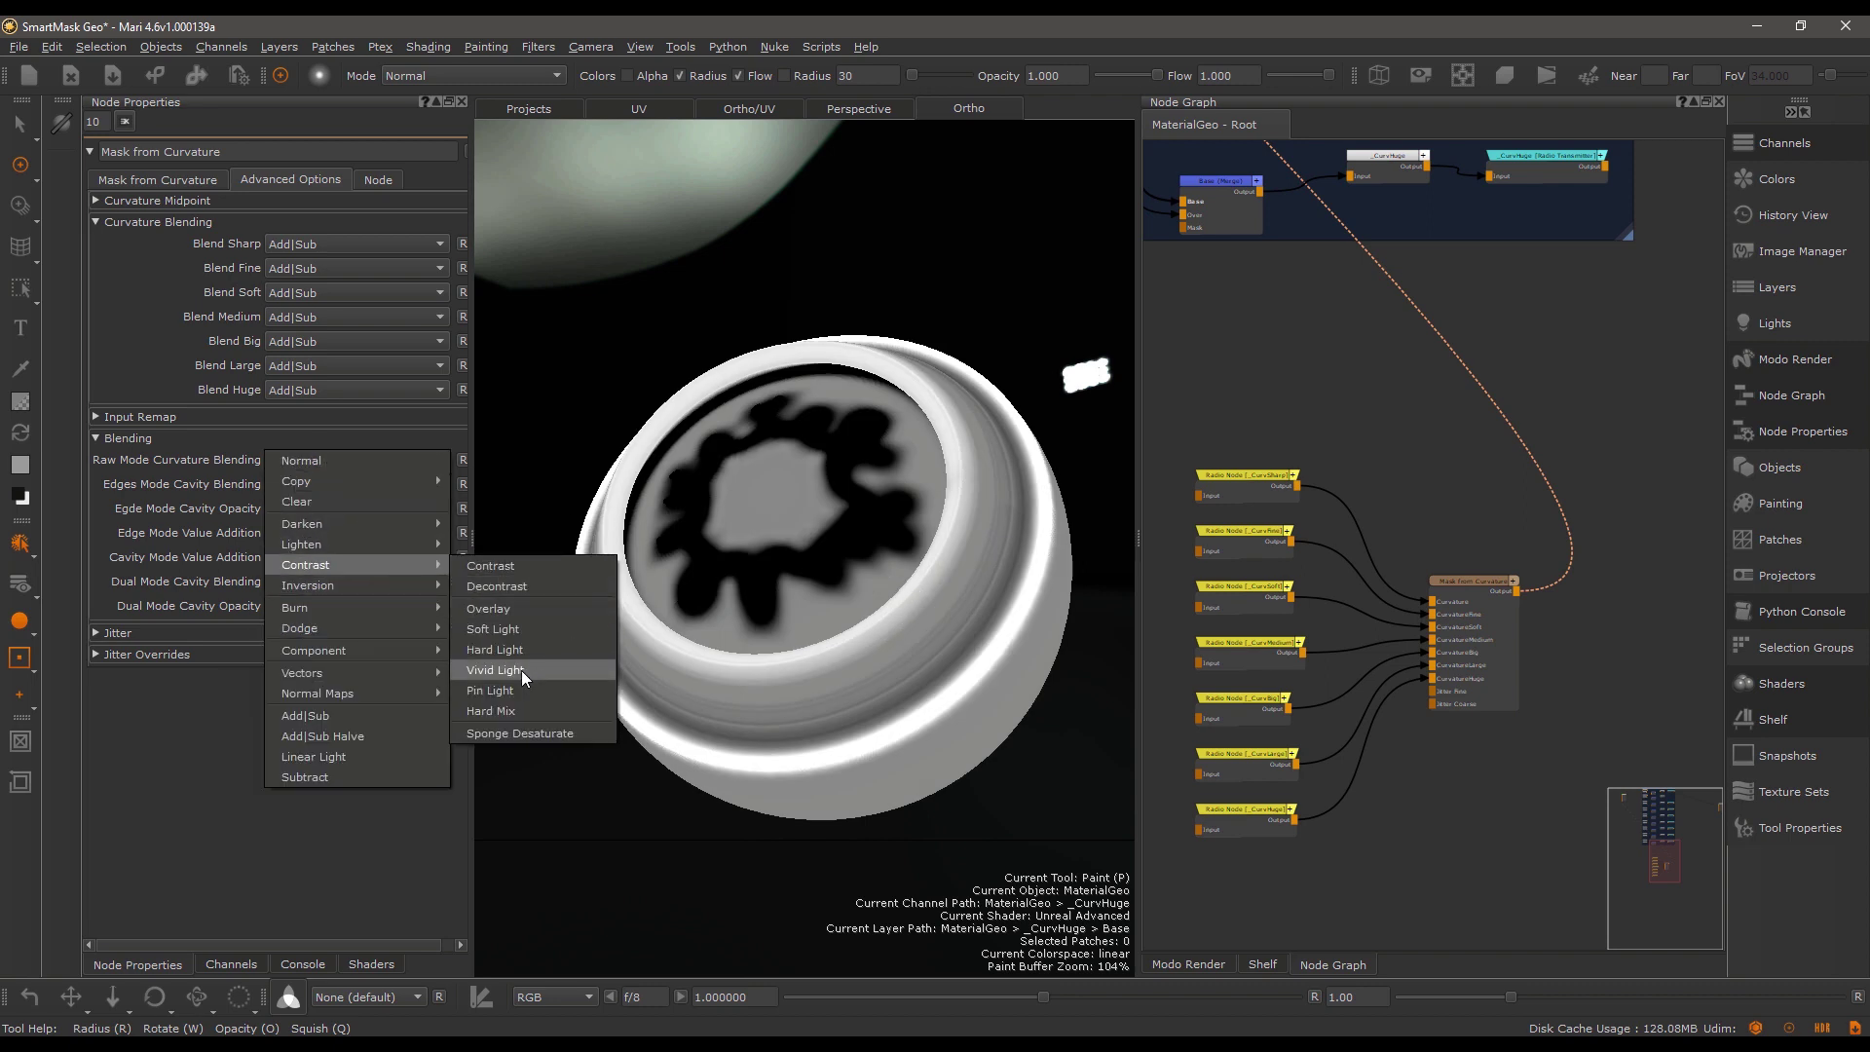
{"action": "left_click", "coordinate": [522, 670]}
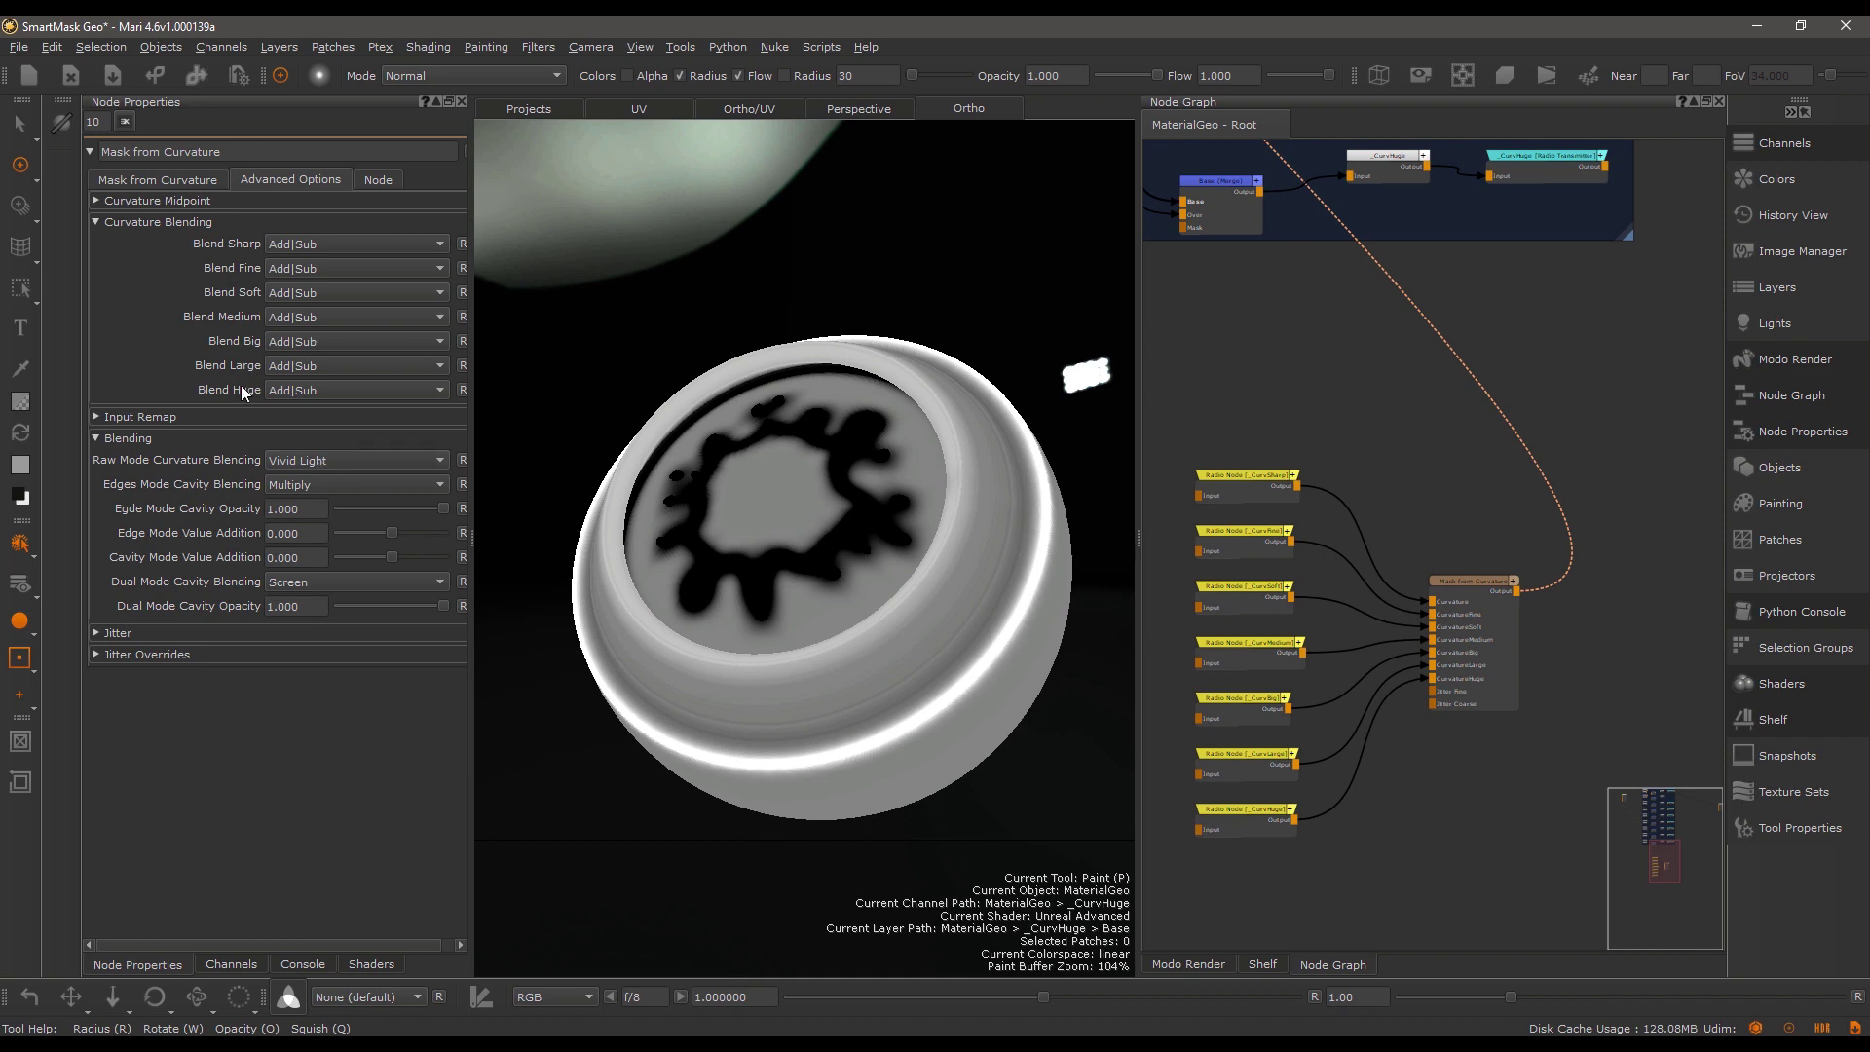
{"action": "left_click", "coordinate": [176, 185]}
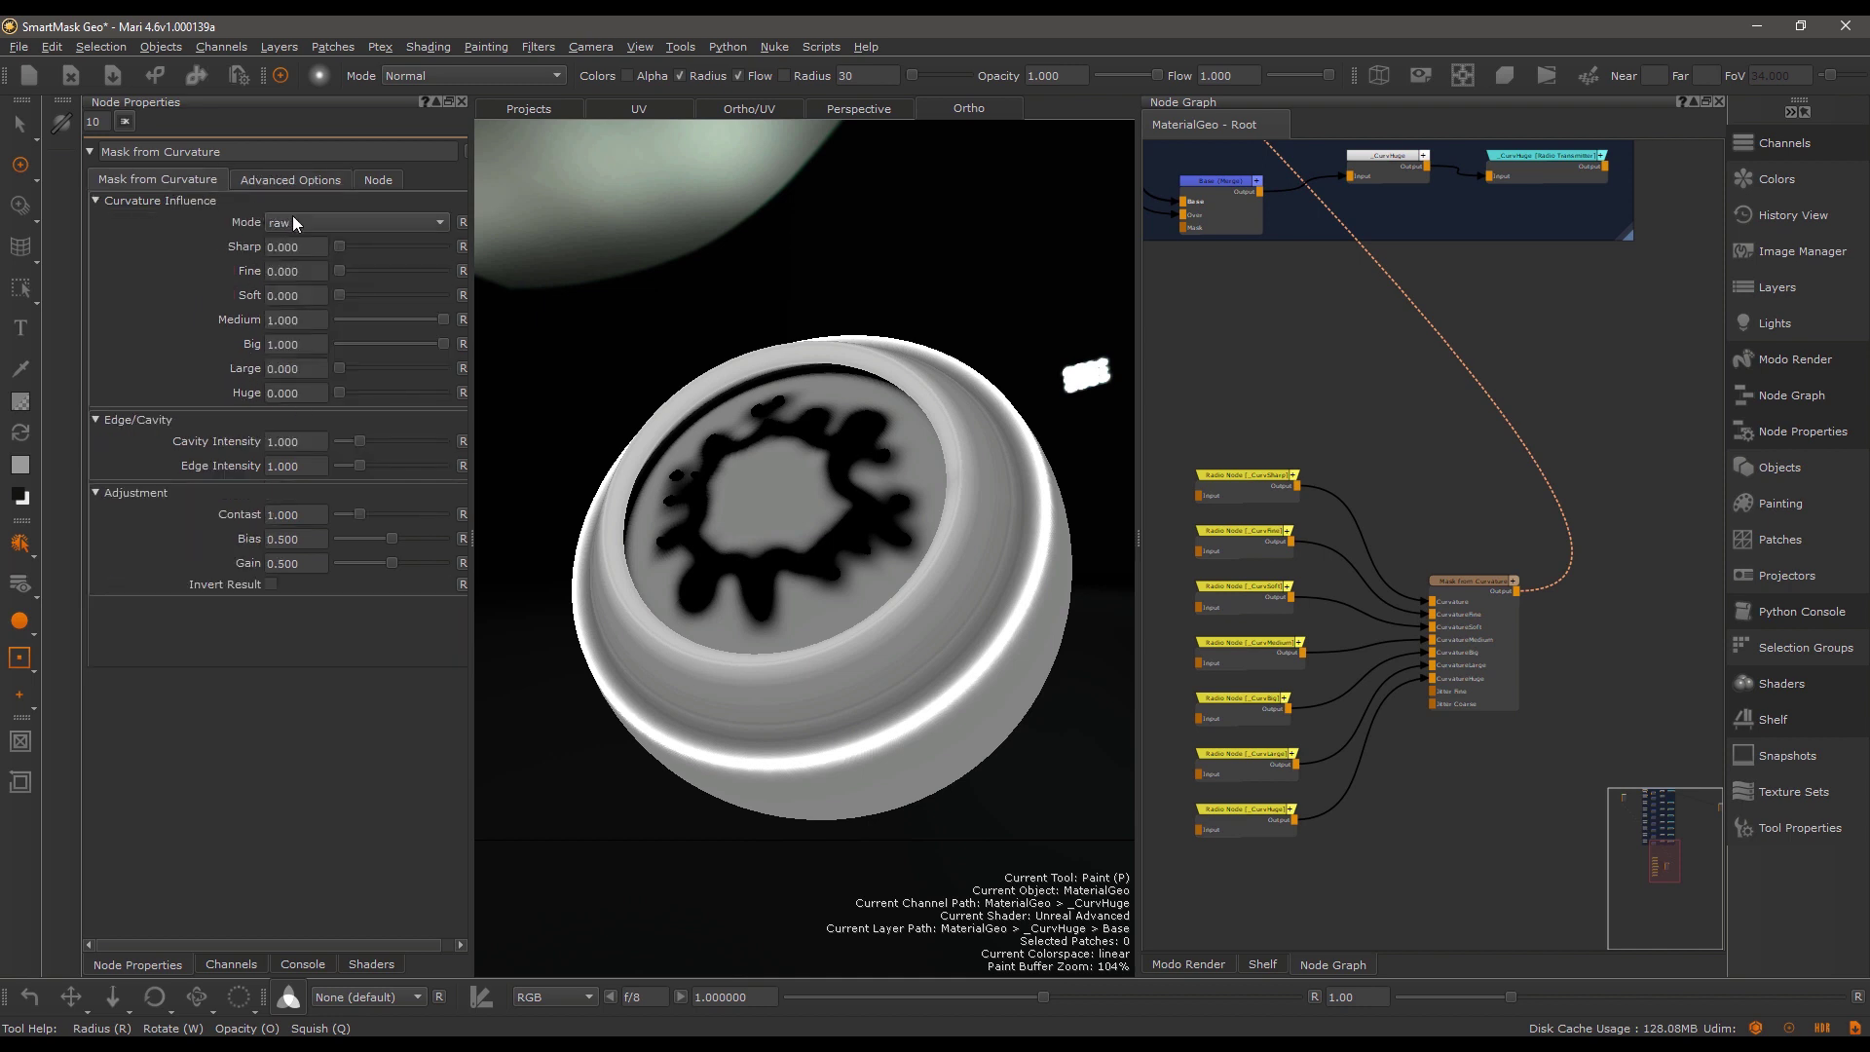
Reset Raw Mode Curvature Blending to its default Add|Sub.
{"action": "left_click", "coordinate": [277, 181]}
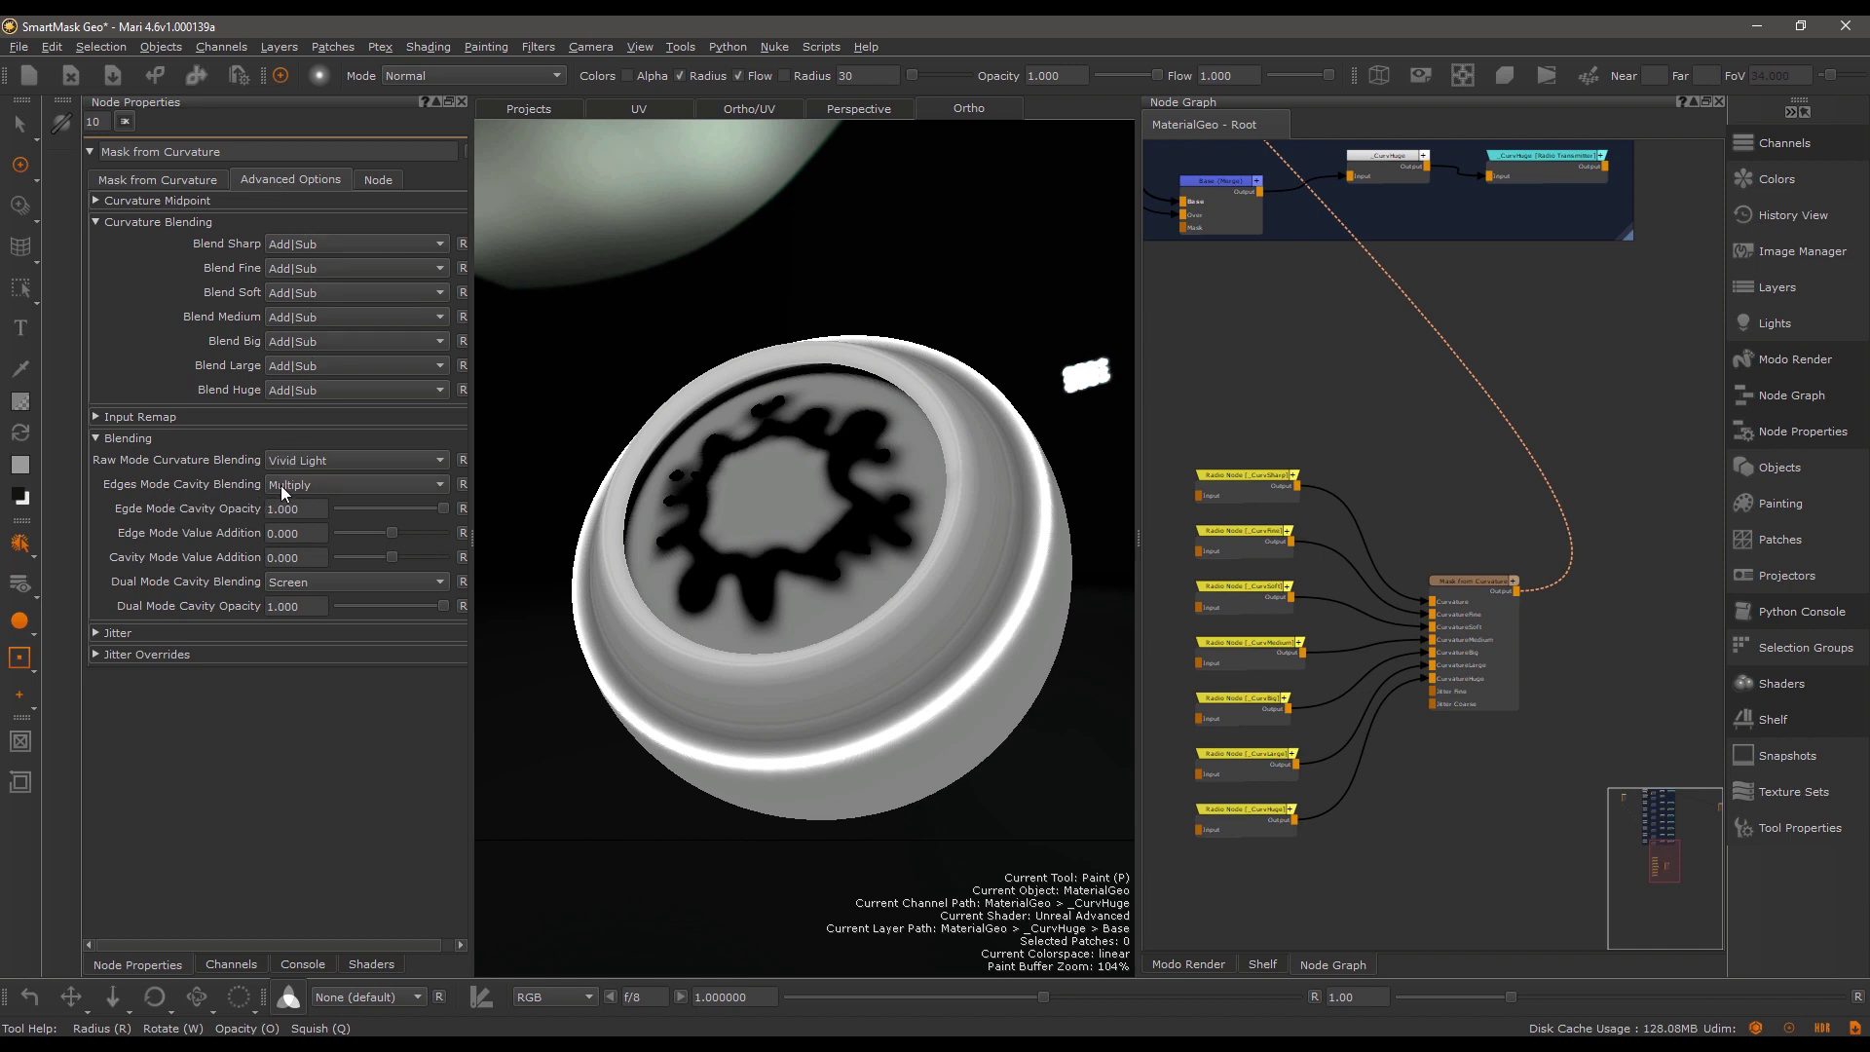
{"action": "left_click", "coordinate": [177, 179]}
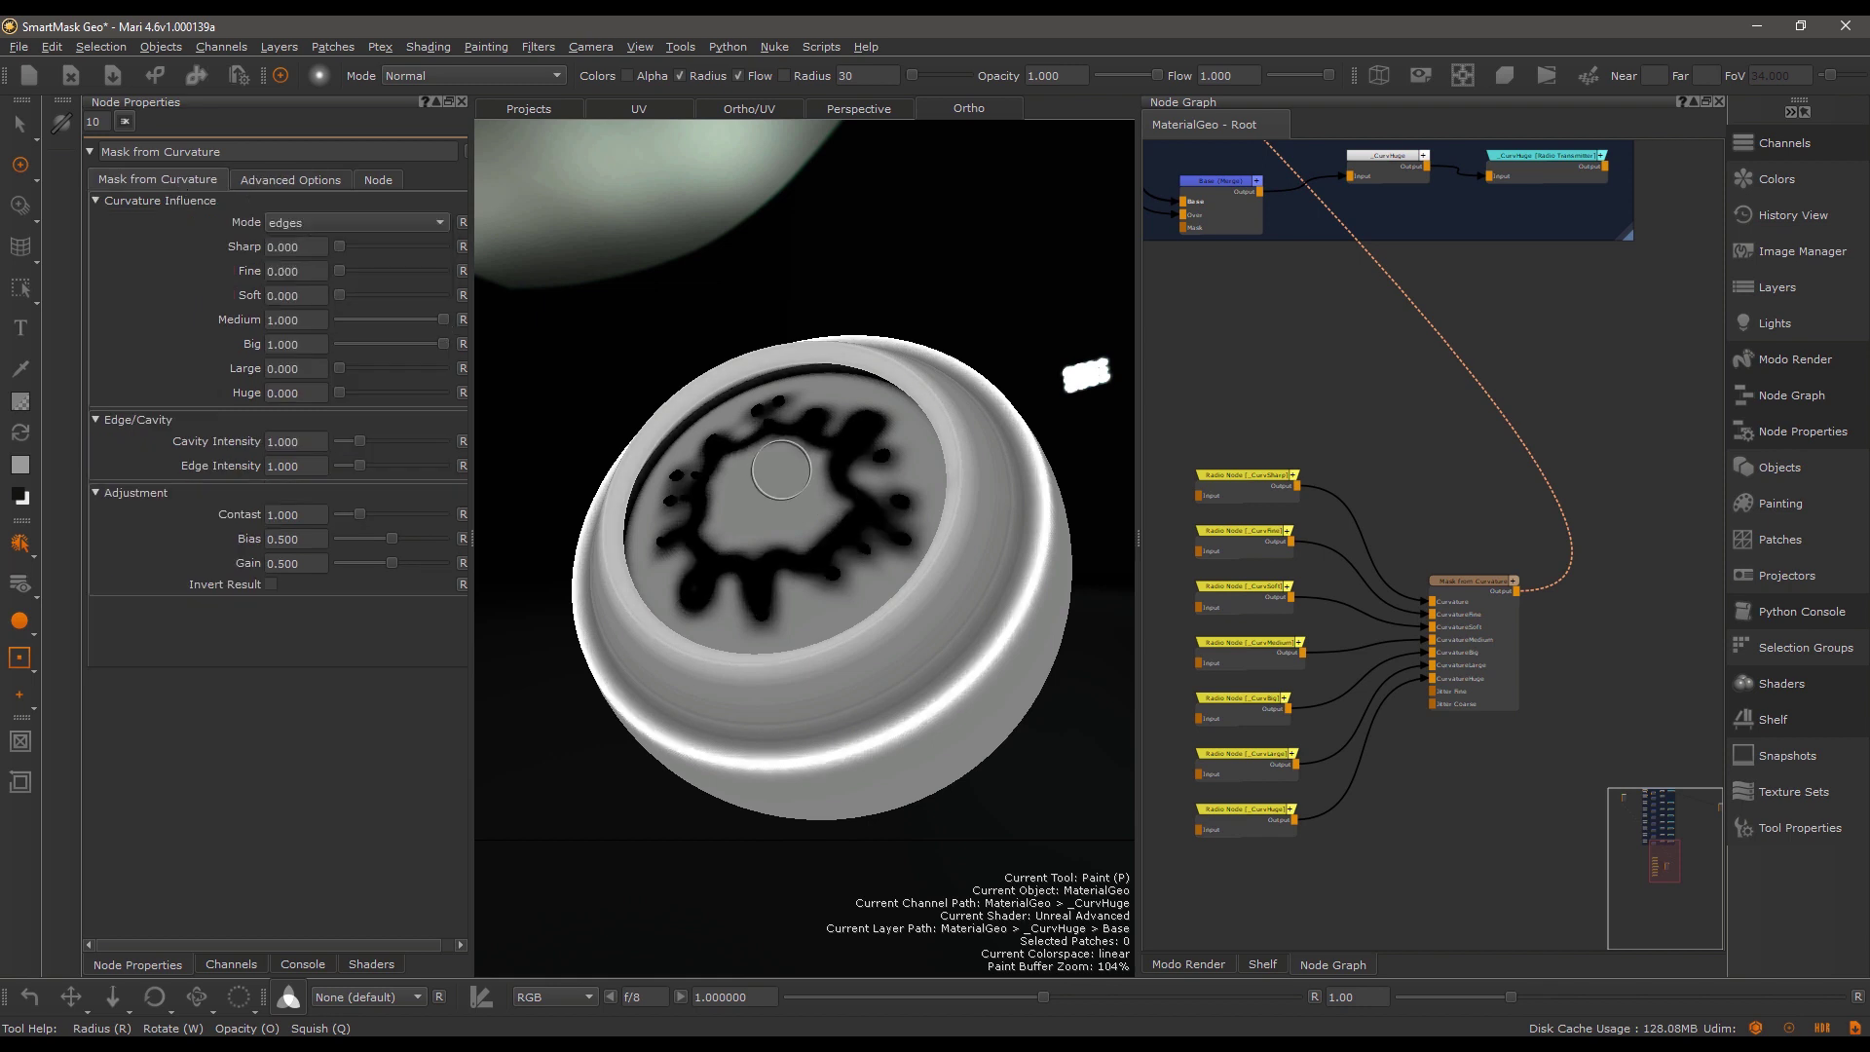
{"action": "left_click", "coordinate": [271, 177]}
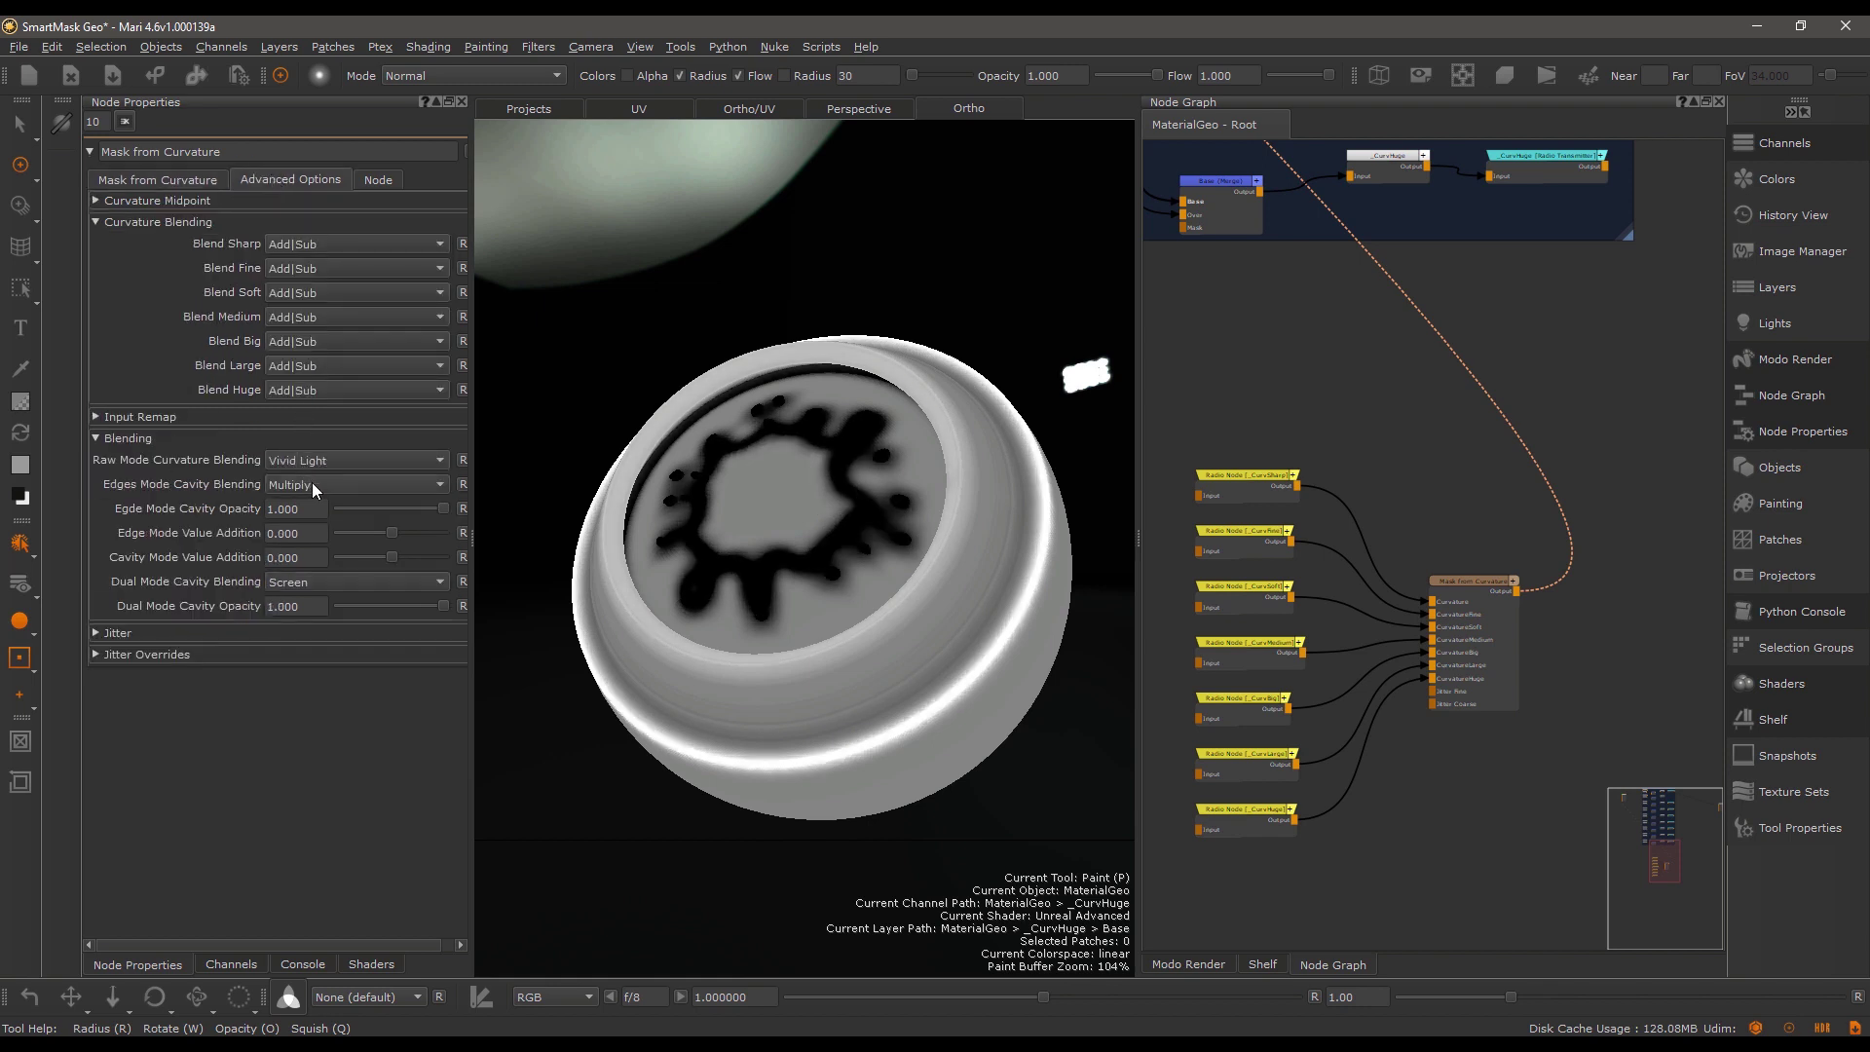
{"action": "left_click", "coordinate": [462, 460]}
{"action": "left_click", "coordinate": [181, 178]}
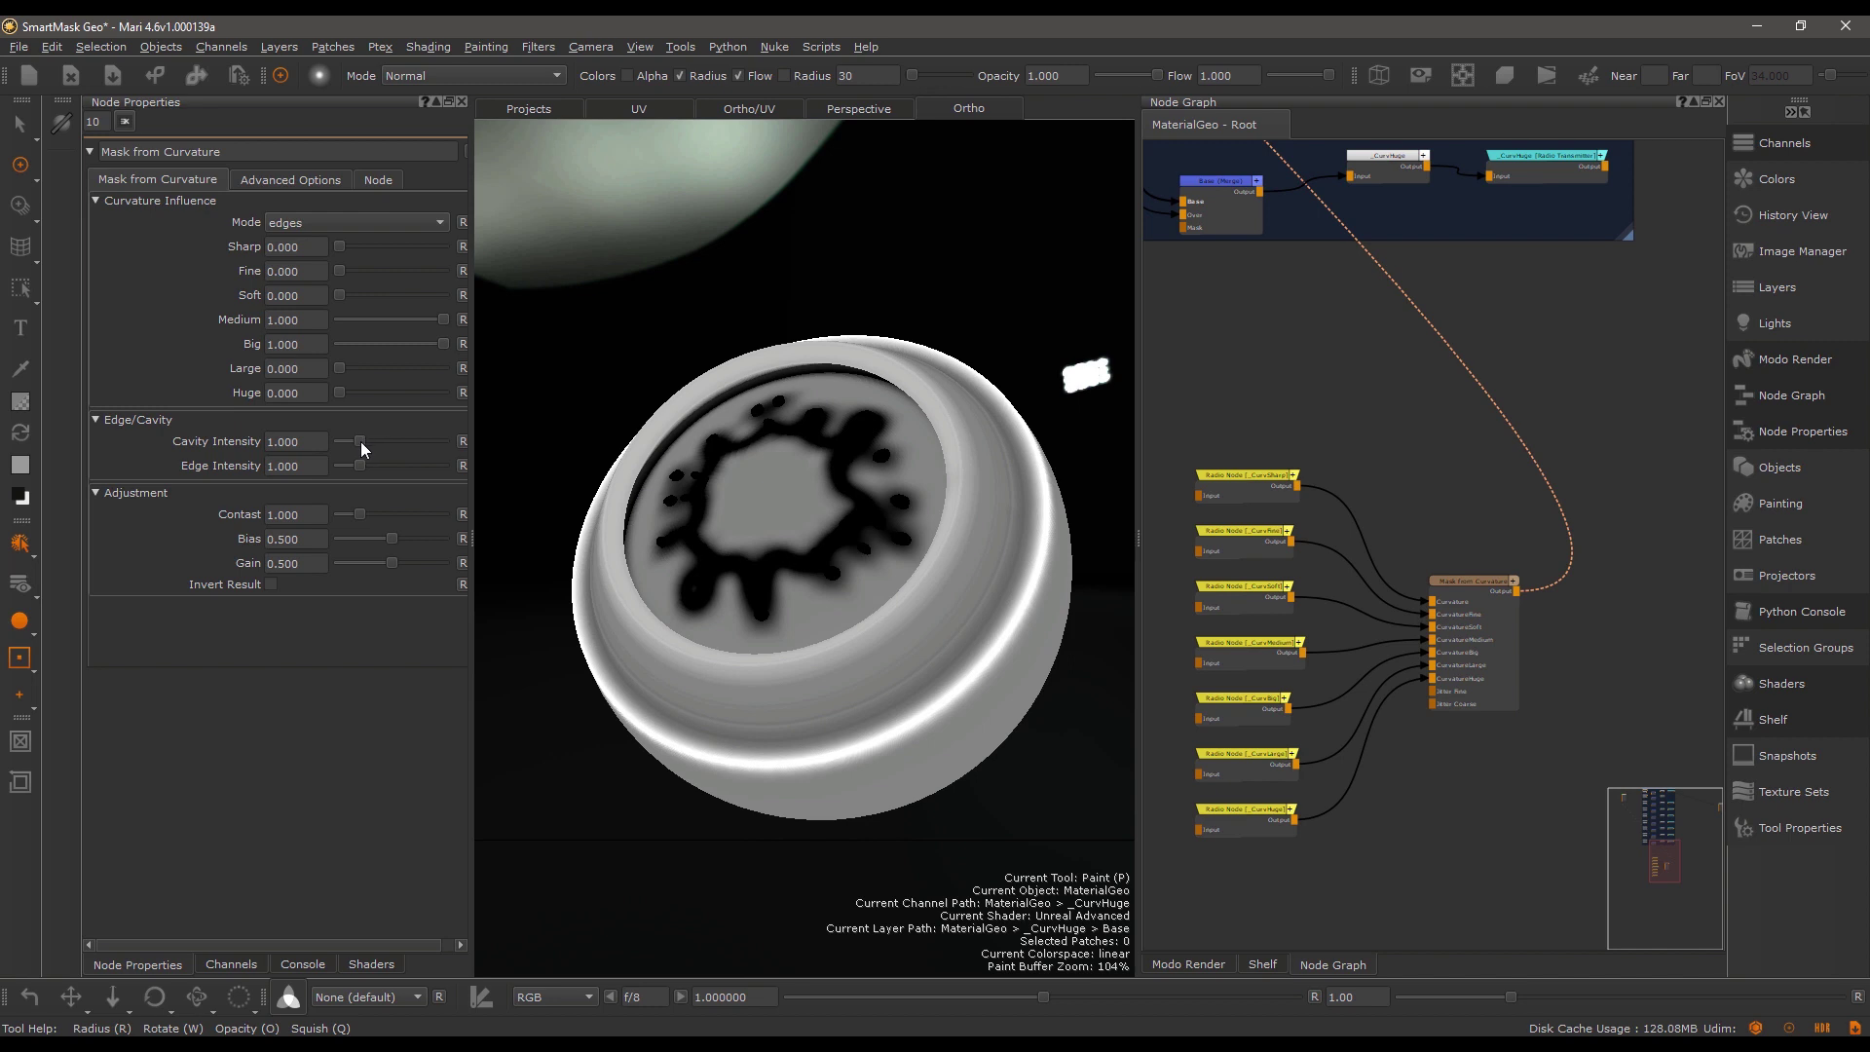
{"action": "left_click", "coordinate": [268, 183]}
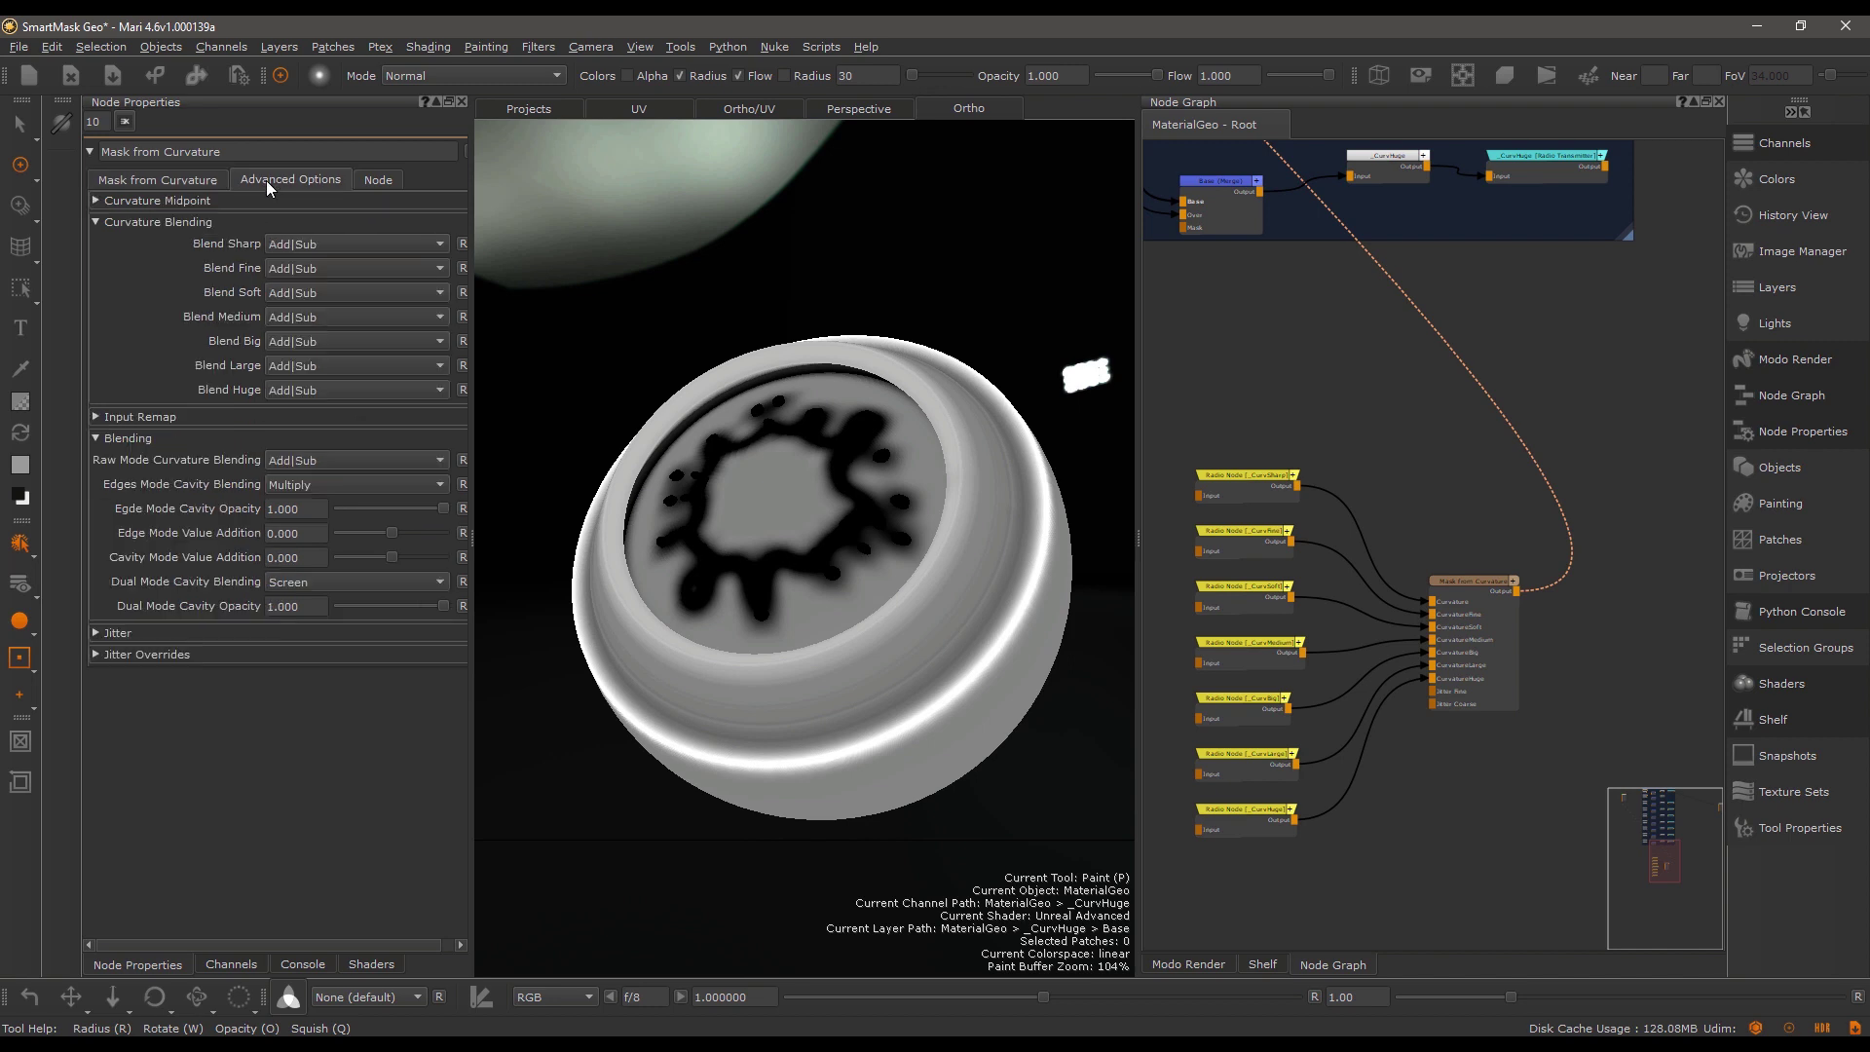
Try Vivid Light then Multiply for Edges Mode Cavity Blending and test its opacity.
{"action": "left_click", "coordinate": [319, 489]}
{"action": "mouse_move", "coordinate": [345, 603]}
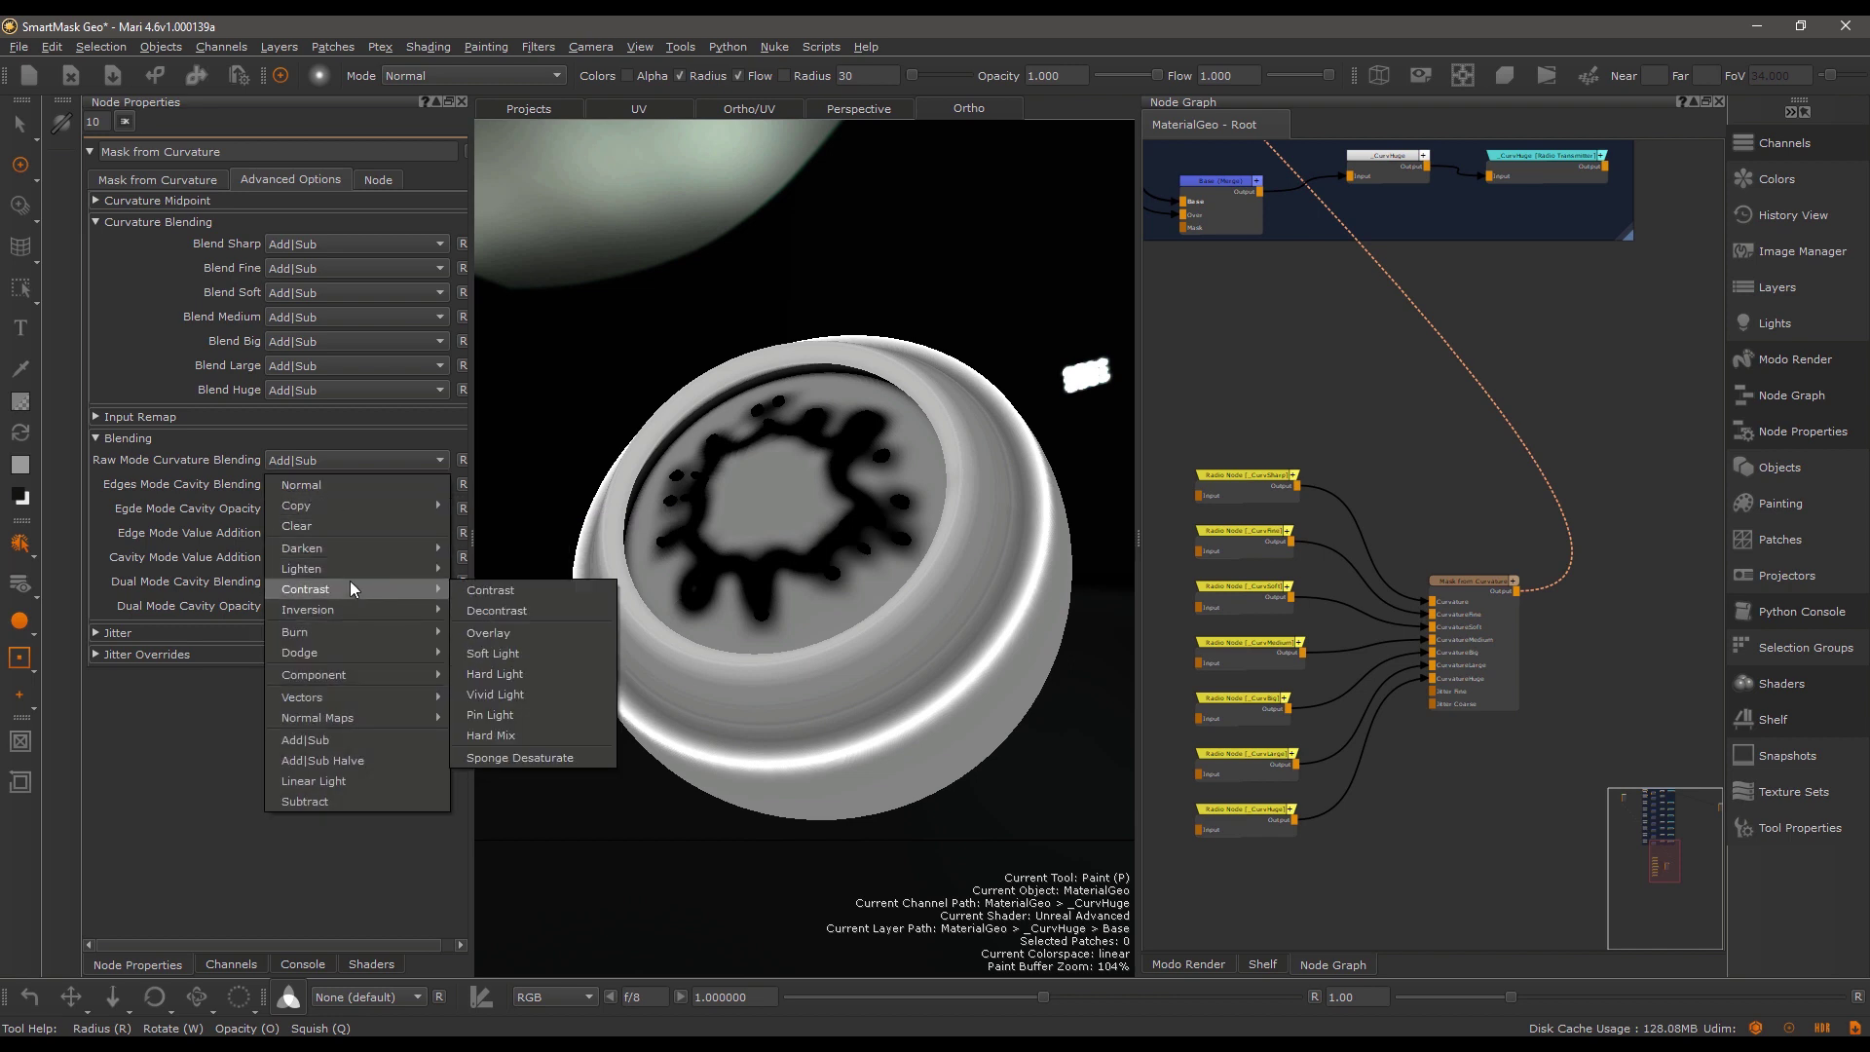
{"action": "left_click", "coordinate": [506, 693]}
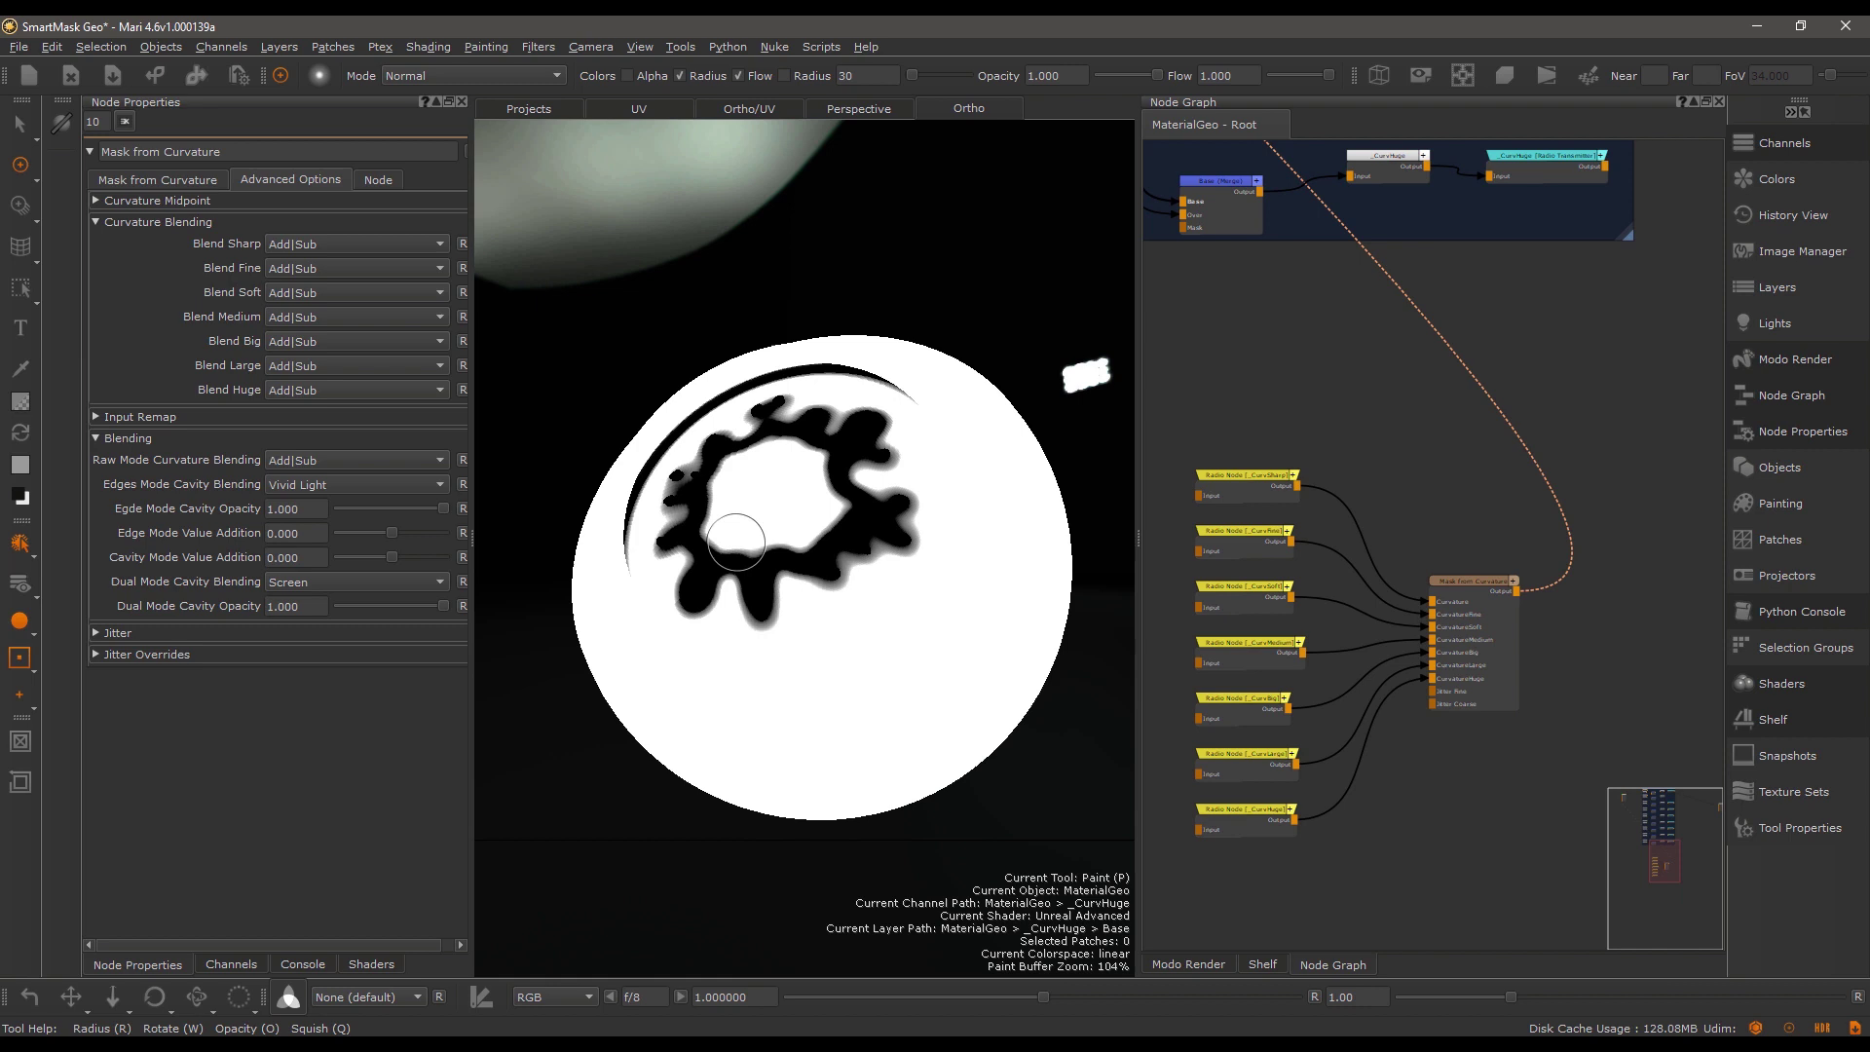
{"action": "left_click", "coordinate": [319, 487]}
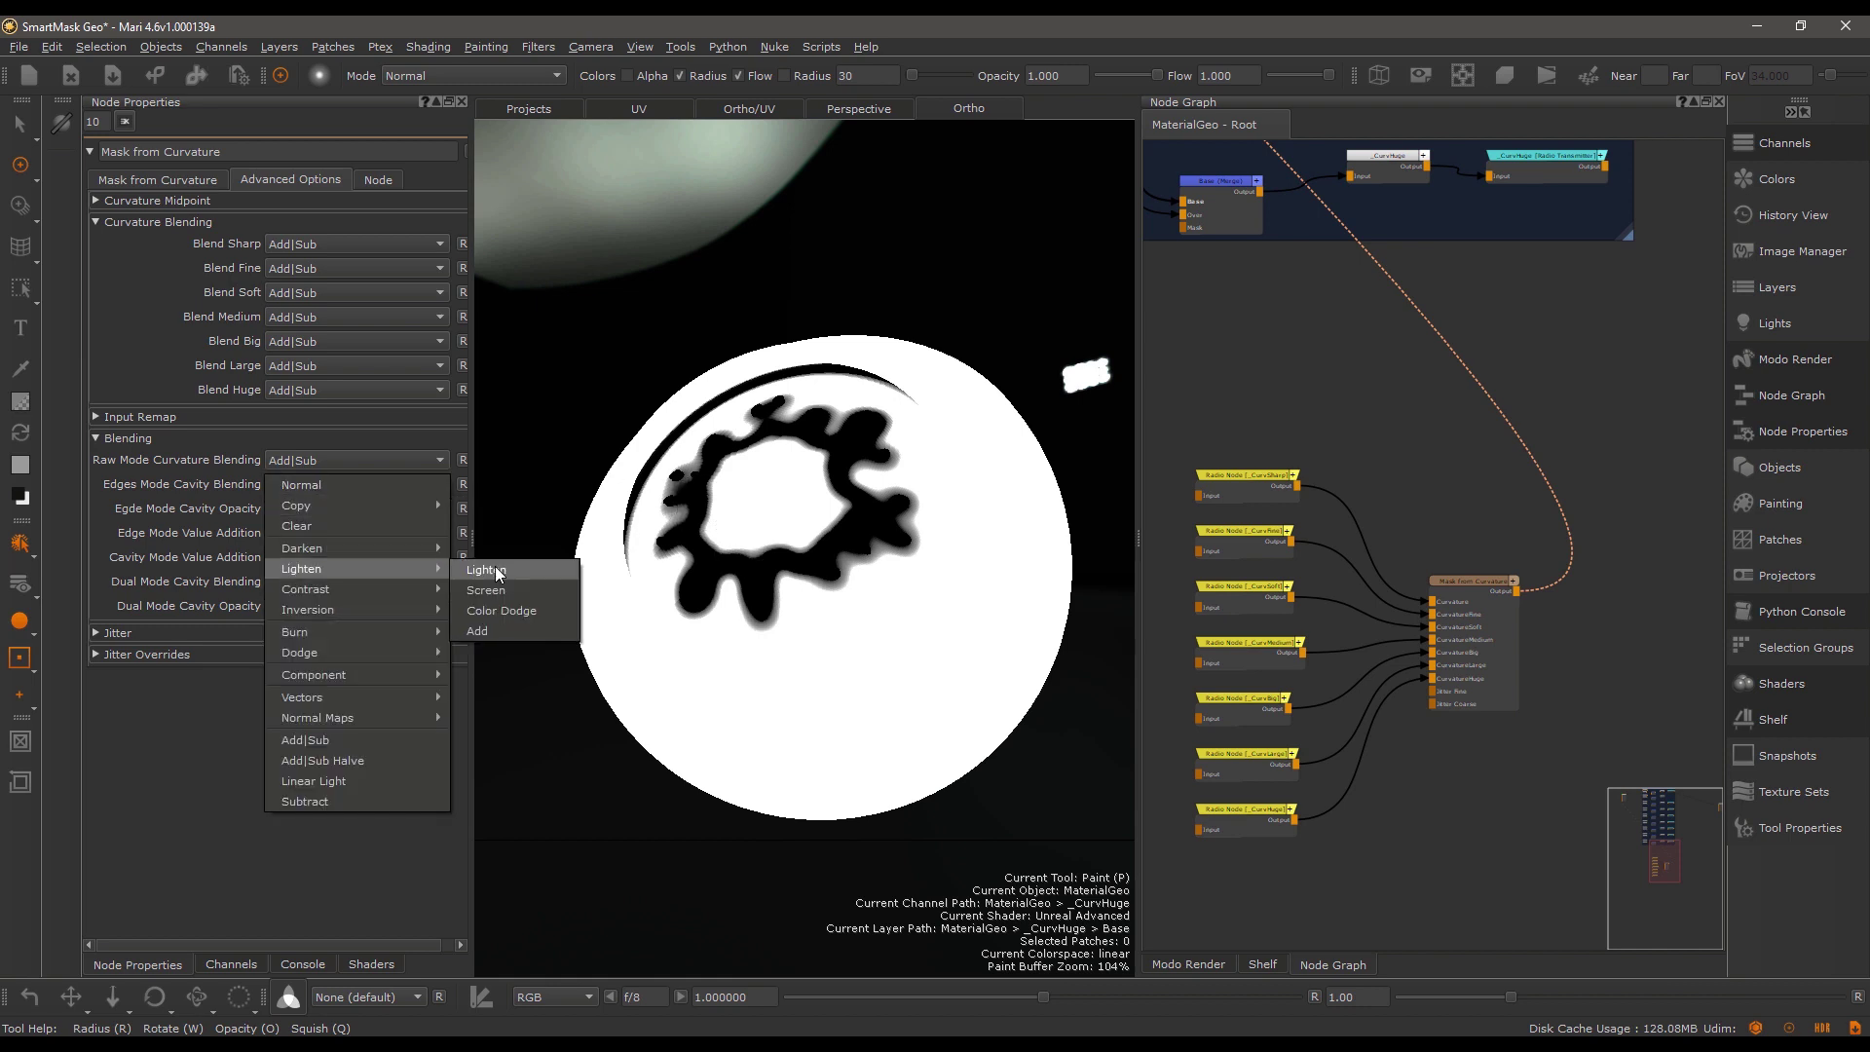
{"action": "left_click", "coordinate": [495, 571]}
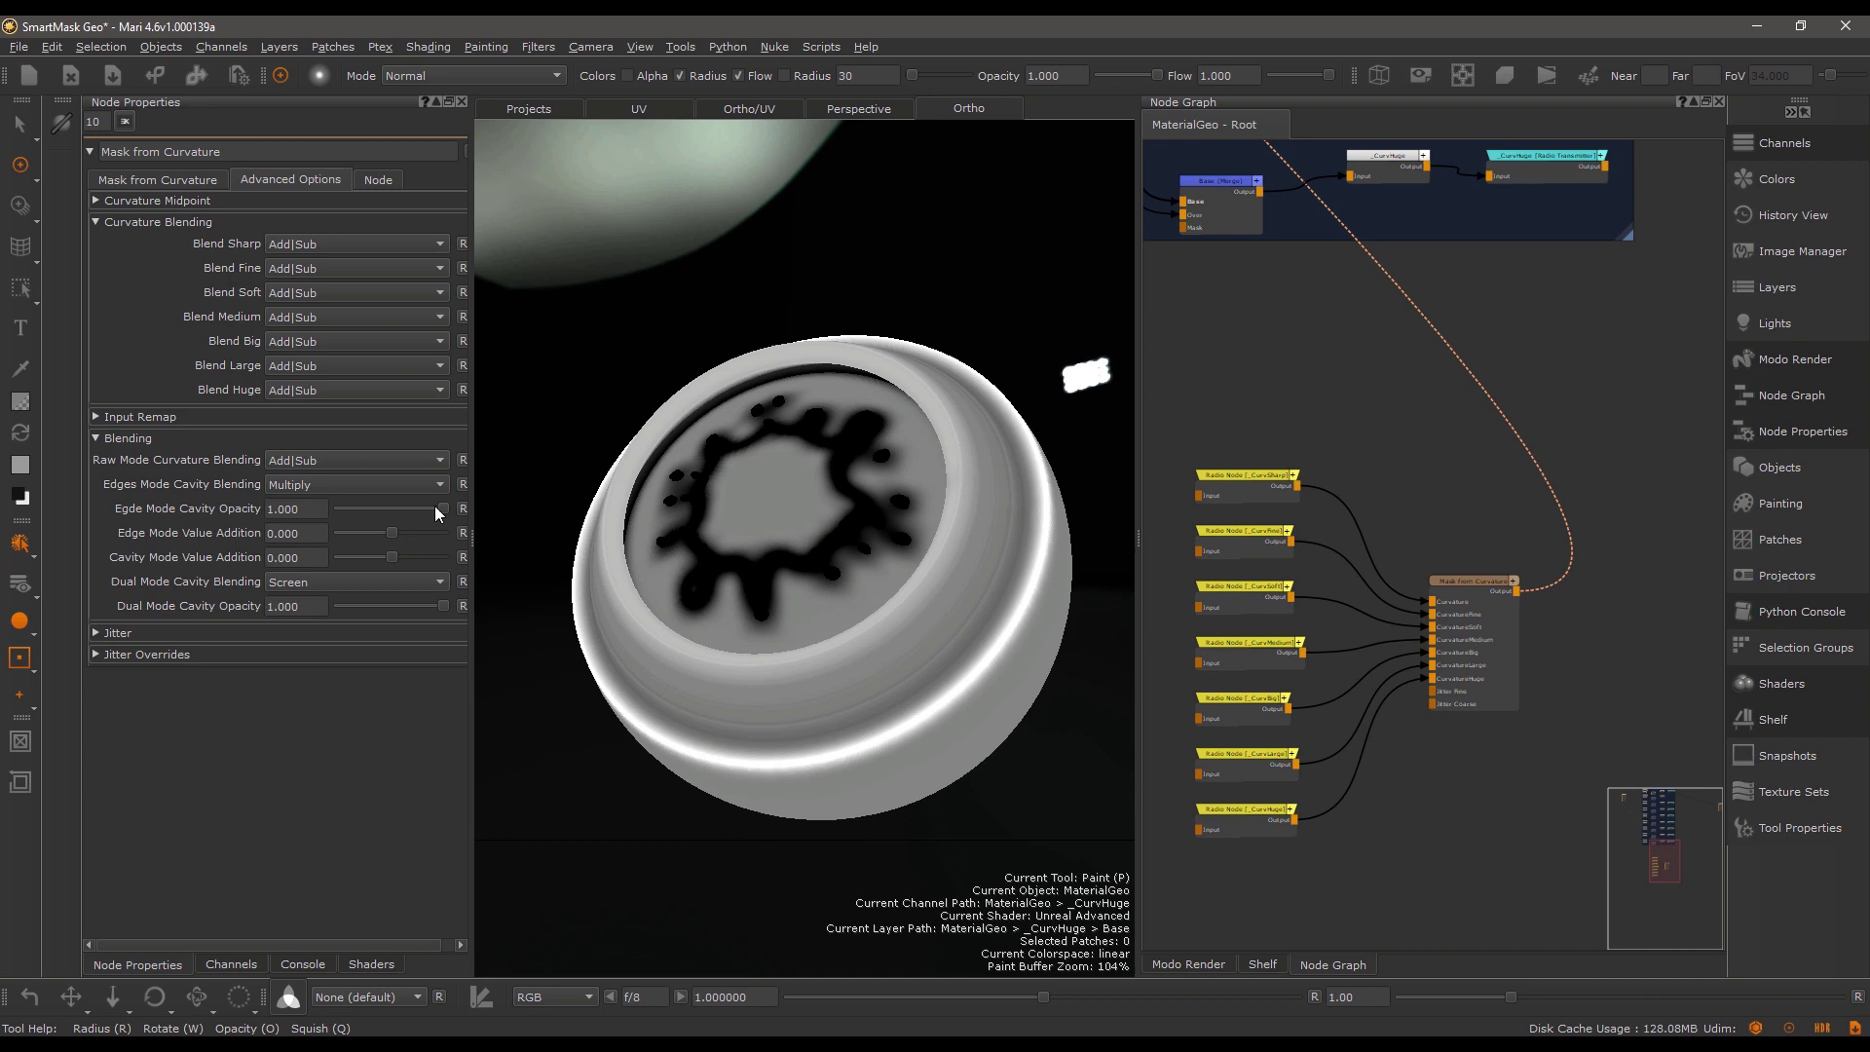
{"action": "mouse_move", "coordinate": [442, 506]}
{"action": "left_mouse_down"}
{"action": "mouse_move", "coordinate": [318, 507]}
{"action": "mouse_move", "coordinate": [462, 530]}
{"action": "left_mouse_up"}
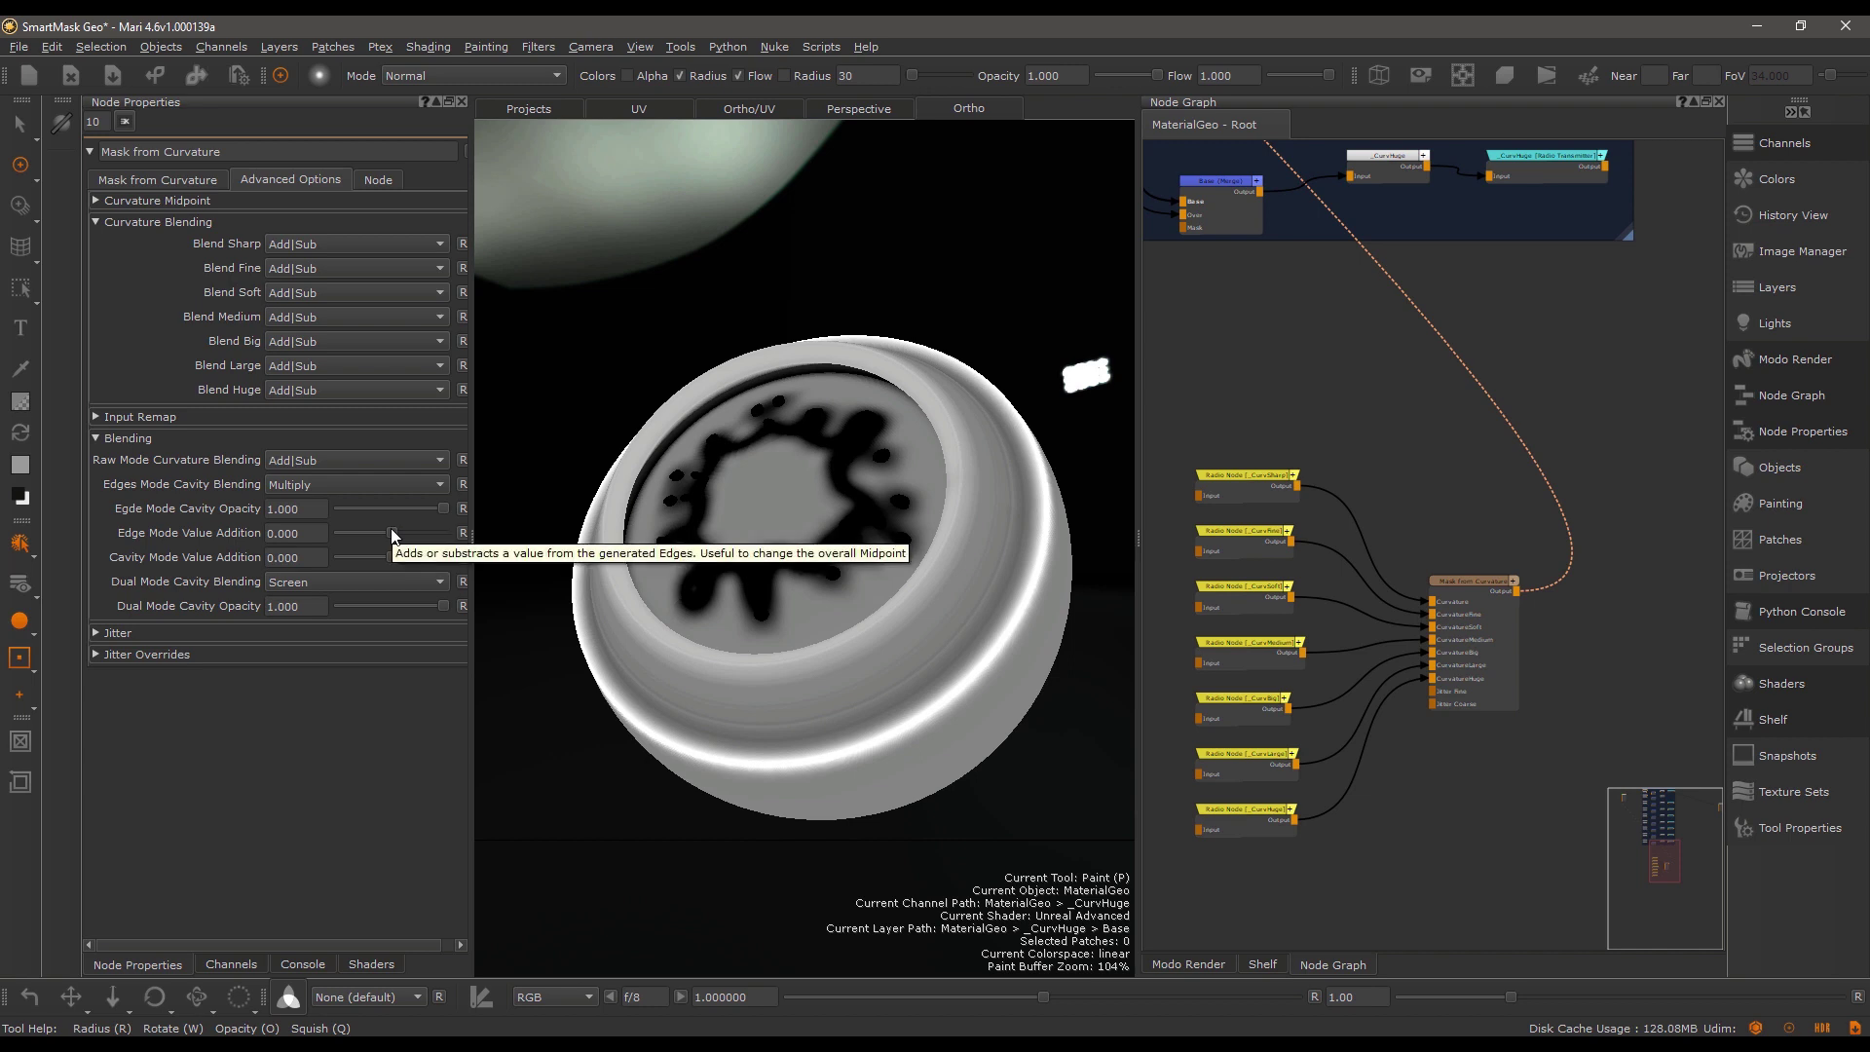
Raise and reset Edge Mode Value Addition, then lower Cavity Mode Value Addition below zero.
{"action": "mouse_move", "coordinate": [392, 533]}
{"action": "left_mouse_down"}
{"action": "mouse_move", "coordinate": [435, 532]}
{"action": "mouse_move", "coordinate": [360, 540]}
{"action": "mouse_move", "coordinate": [400, 540]}
{"action": "left_mouse_up"}
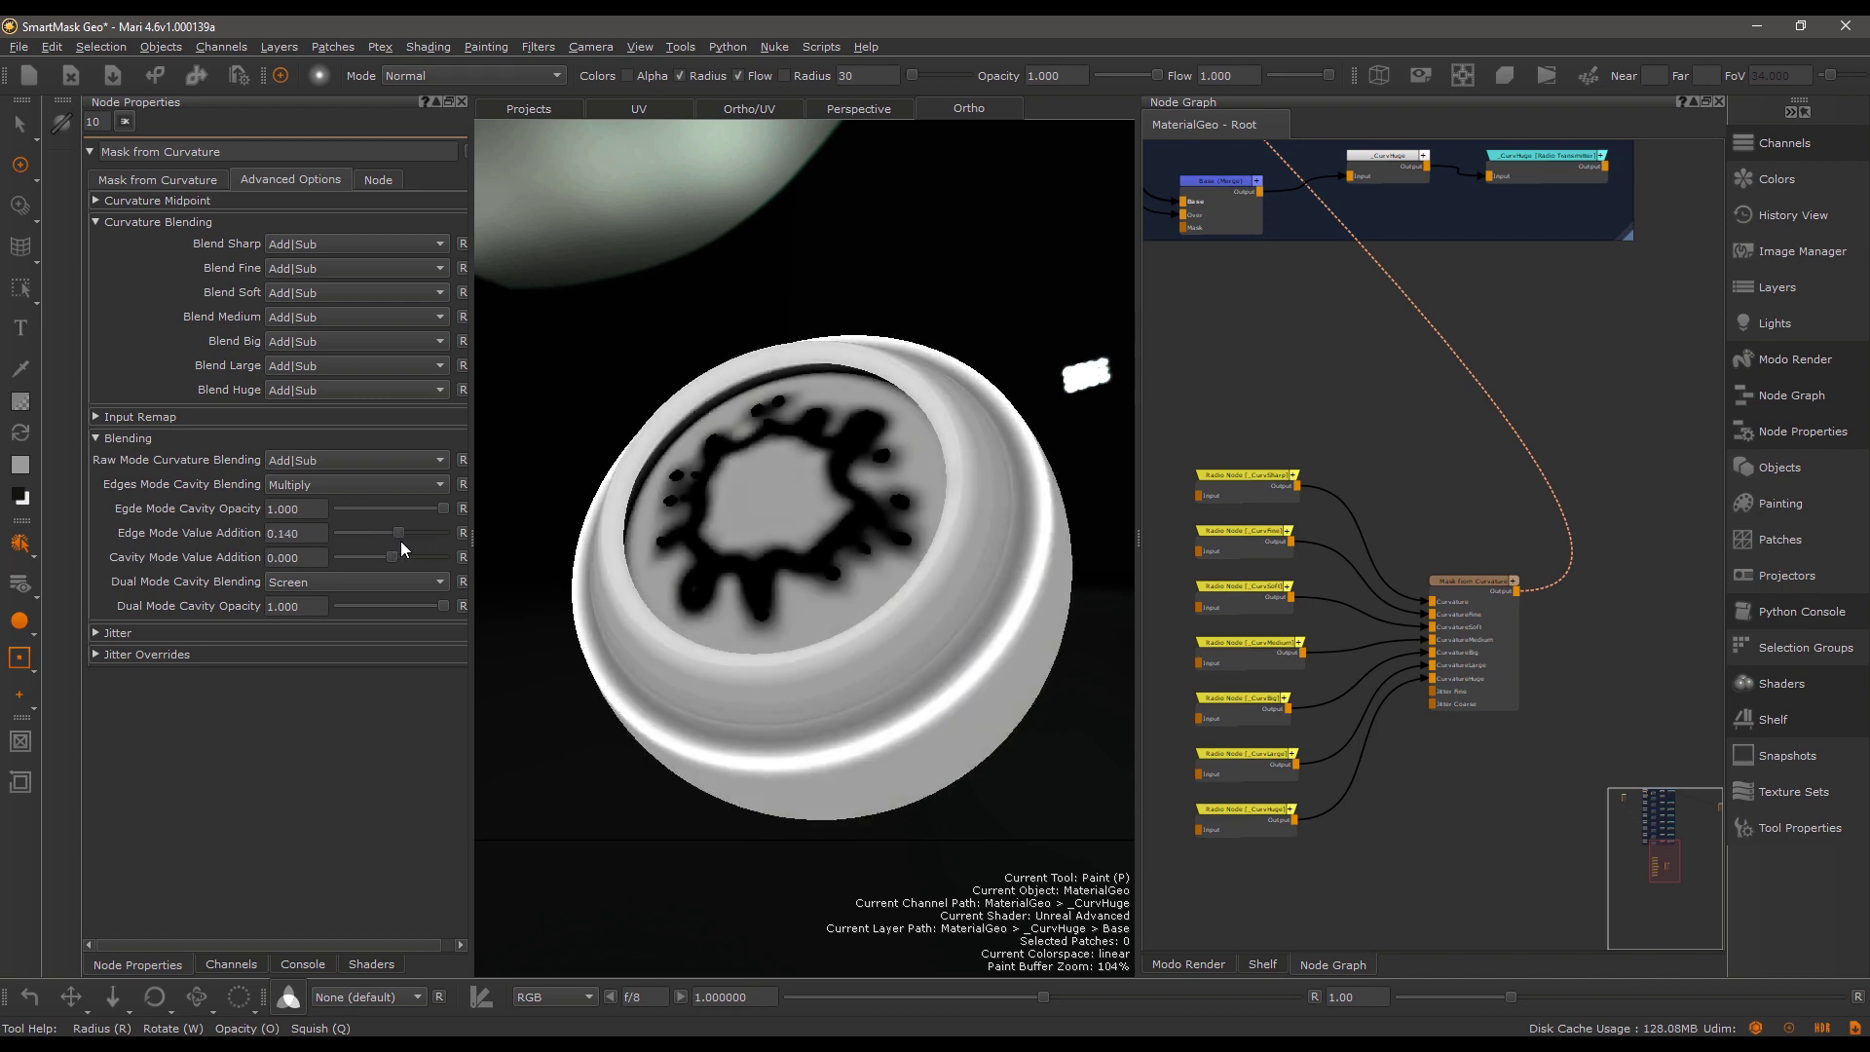
{"action": "left_click", "coordinate": [463, 534]}
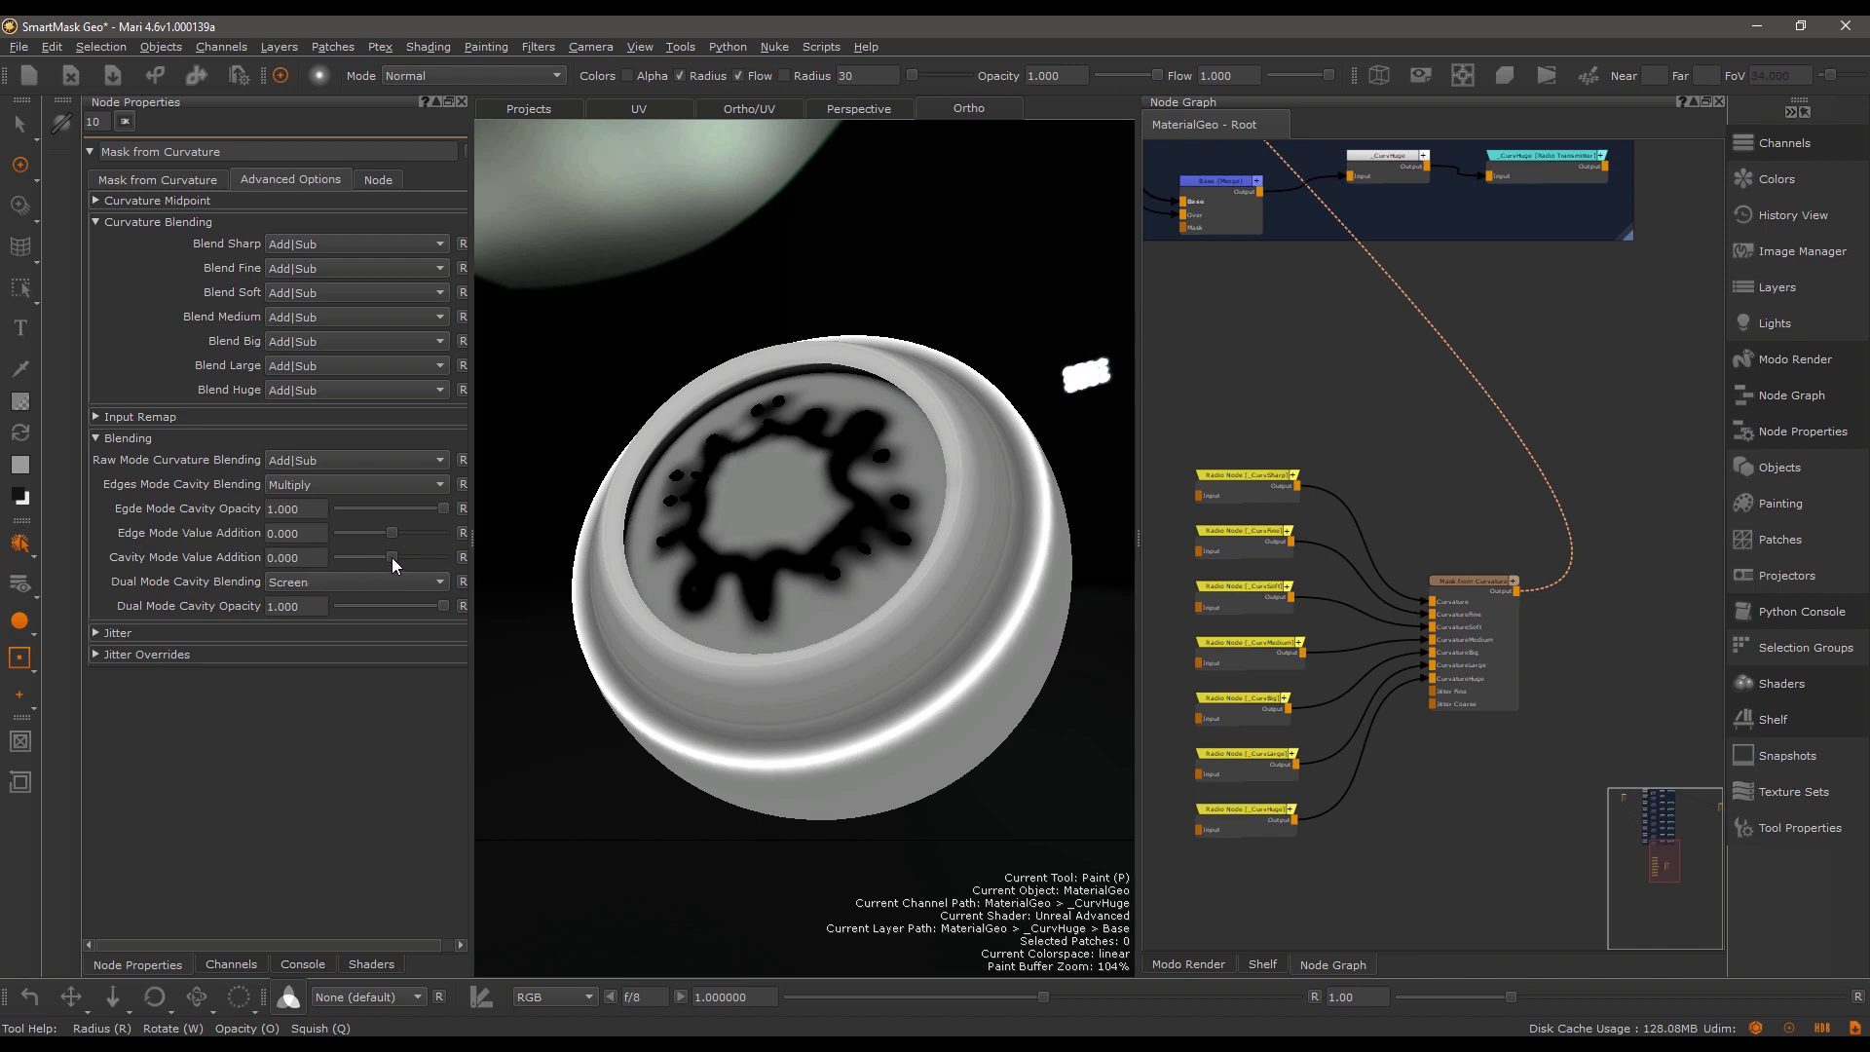
{"action": "mouse_move", "coordinate": [392, 563]}
{"action": "left_mouse_down"}
{"action": "mouse_move", "coordinate": [352, 563]}
{"action": "mouse_move", "coordinate": [390, 560]}
{"action": "left_mouse_up"}
Switch the mask to cavities mode, then test and reset Cavity Mode Value Addition to 0.
{"action": "left_click", "coordinate": [201, 179]}
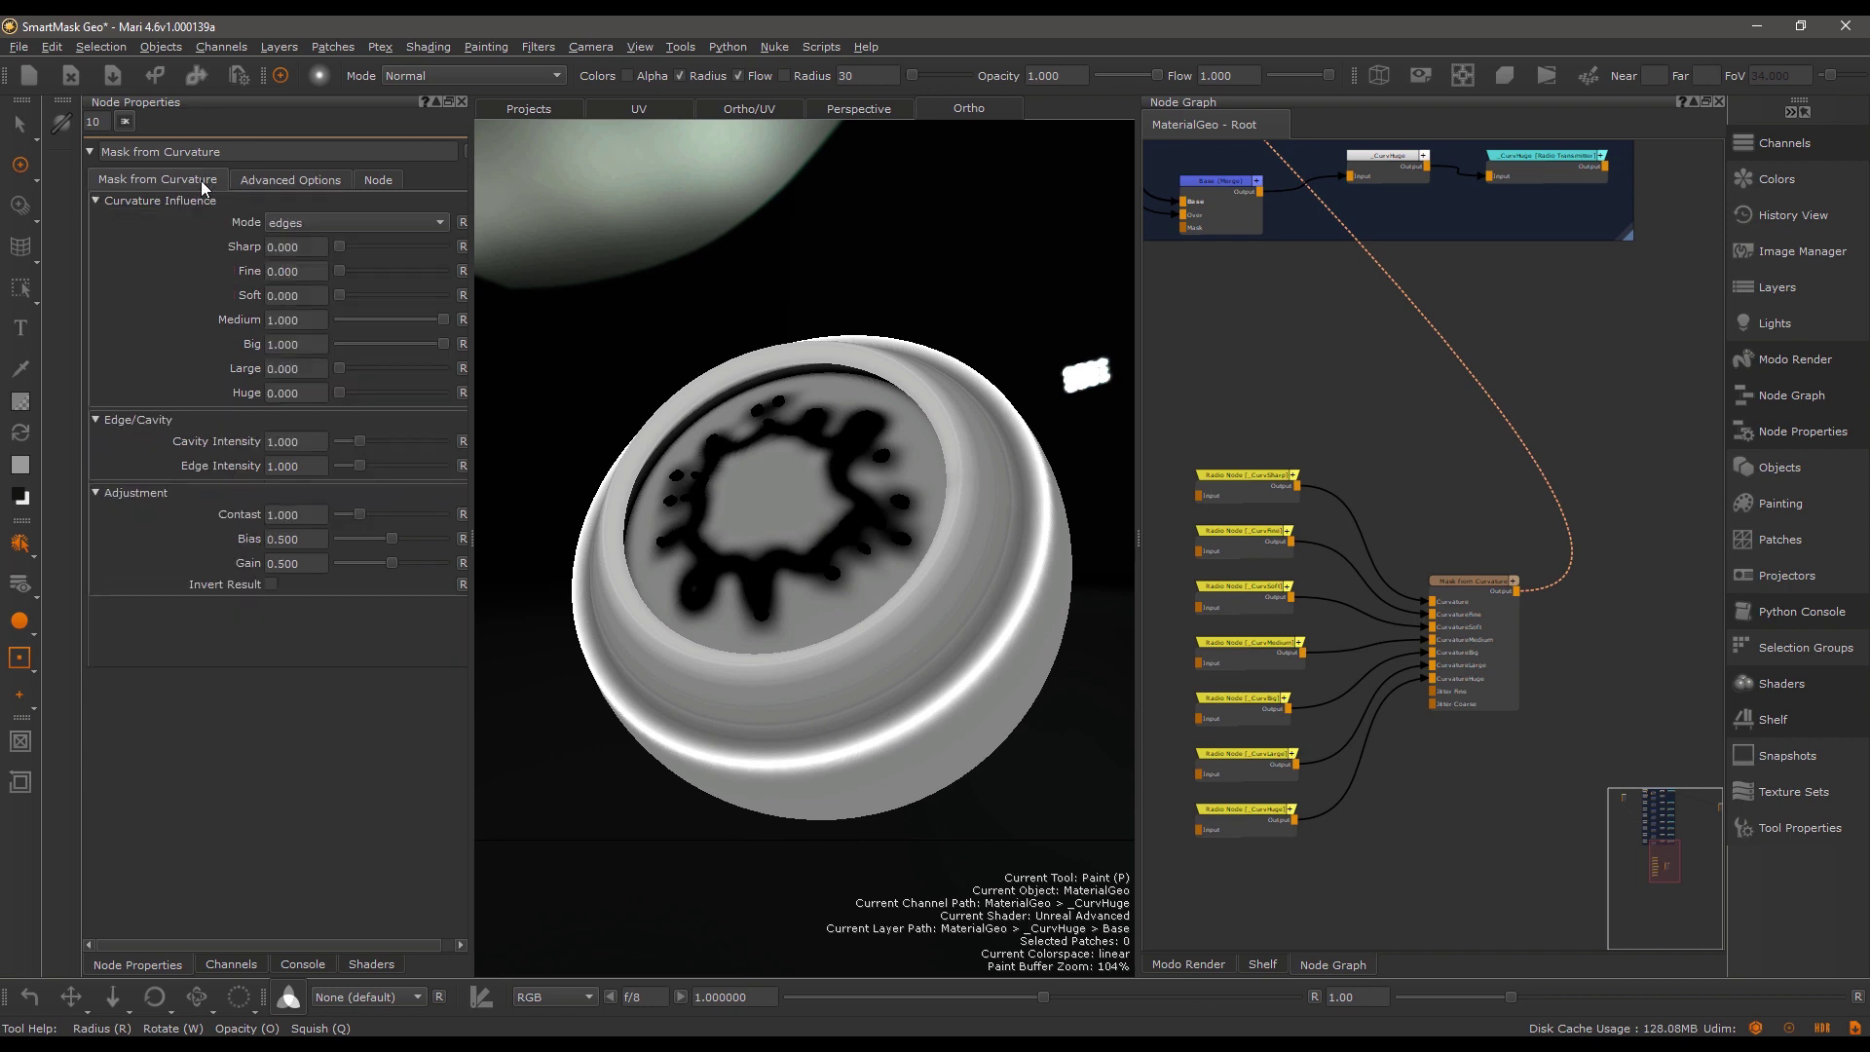
{"action": "left_click", "coordinate": [312, 221]}
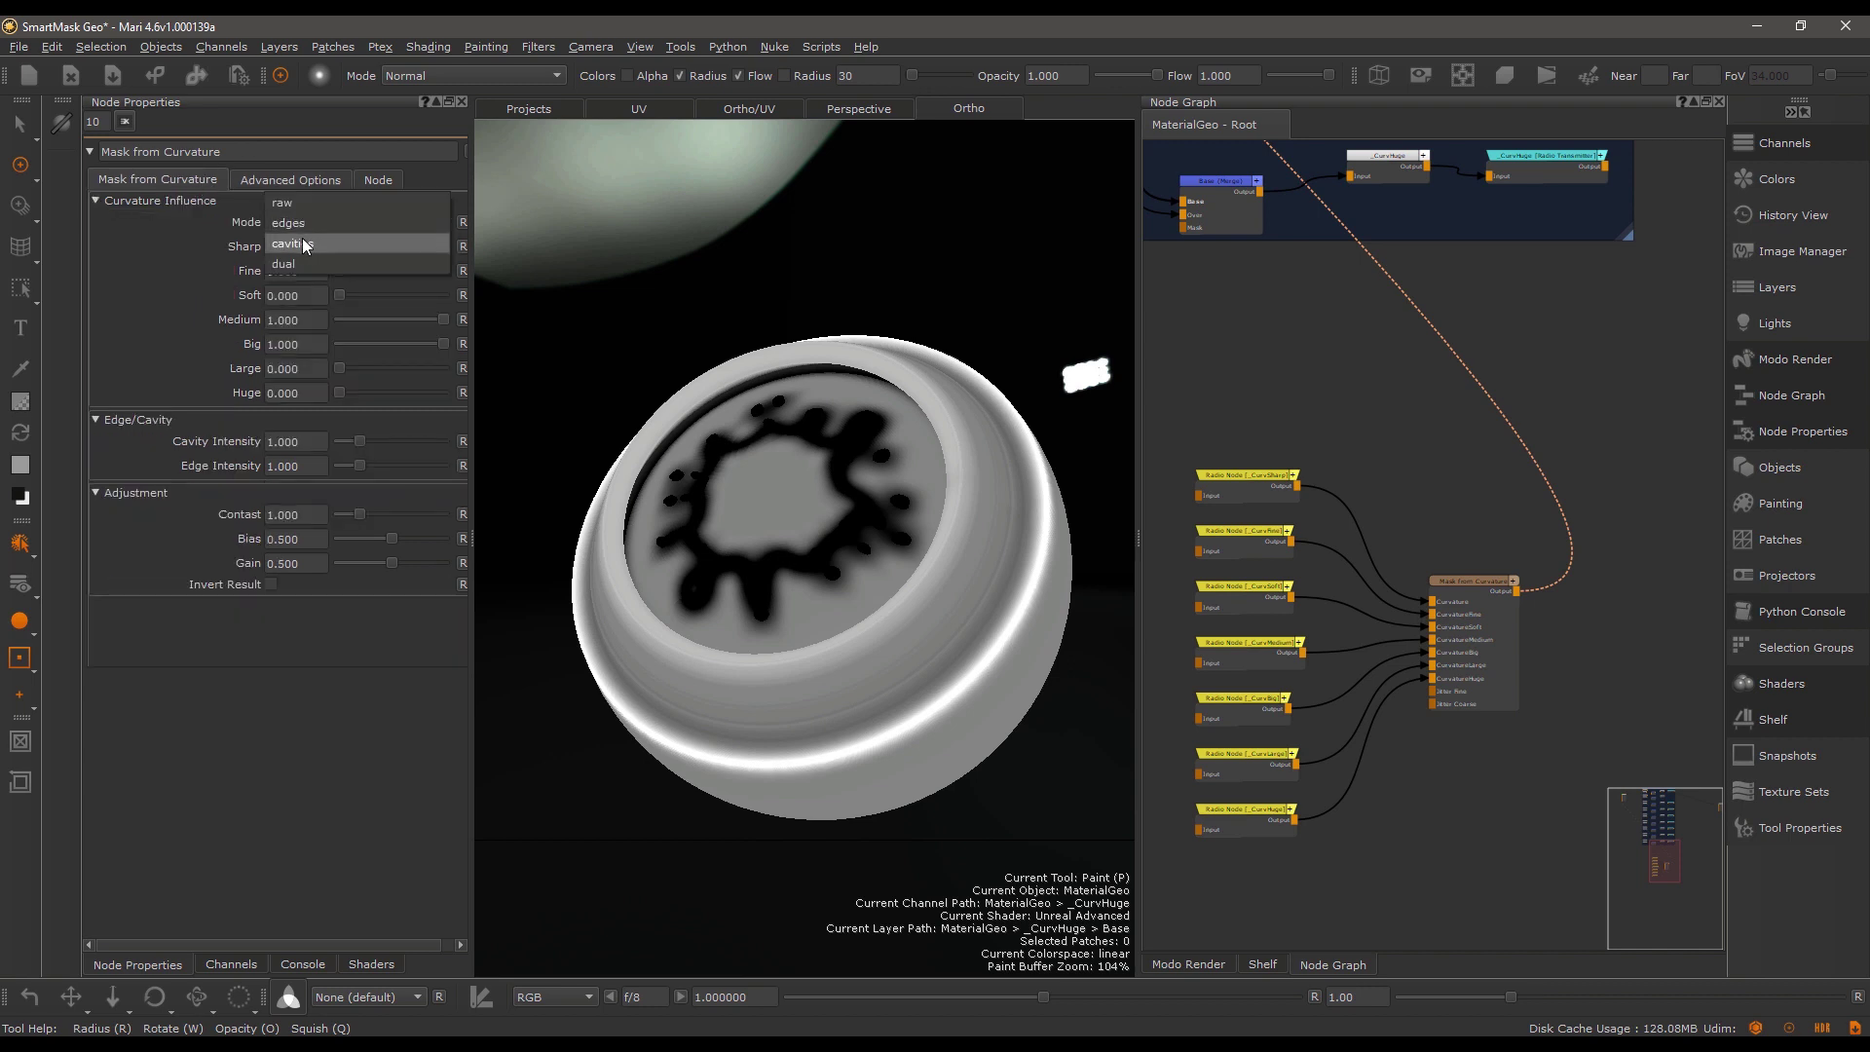
{"action": "left_click", "coordinate": [302, 244]}
{"action": "left_click", "coordinate": [288, 179]}
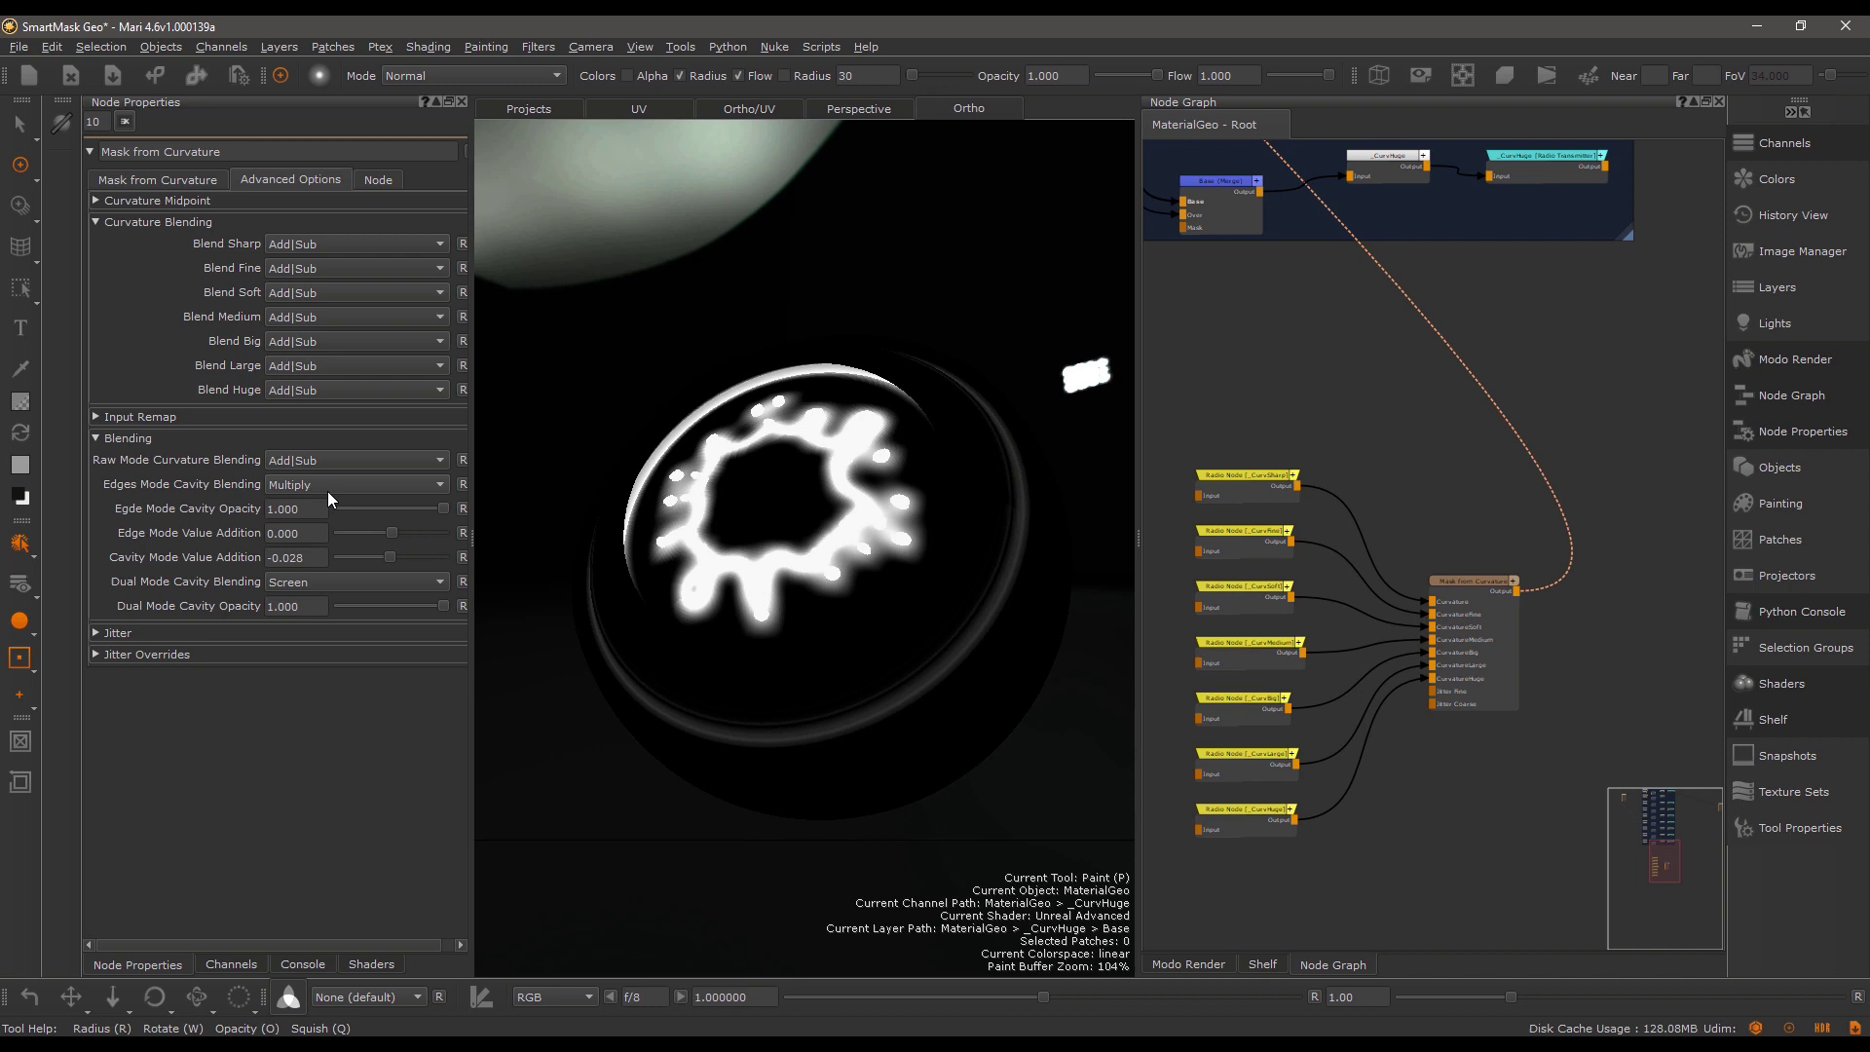
{"action": "left_click", "coordinate": [460, 557]}
{"action": "mouse_move", "coordinate": [387, 551]}
{"action": "left_mouse_down"}
{"action": "mouse_move", "coordinate": [345, 554]}
{"action": "mouse_move", "coordinate": [406, 567]}
{"action": "left_mouse_up"}
{"action": "left_click", "coordinate": [462, 558]}
{"action": "left_click", "coordinate": [183, 179]}
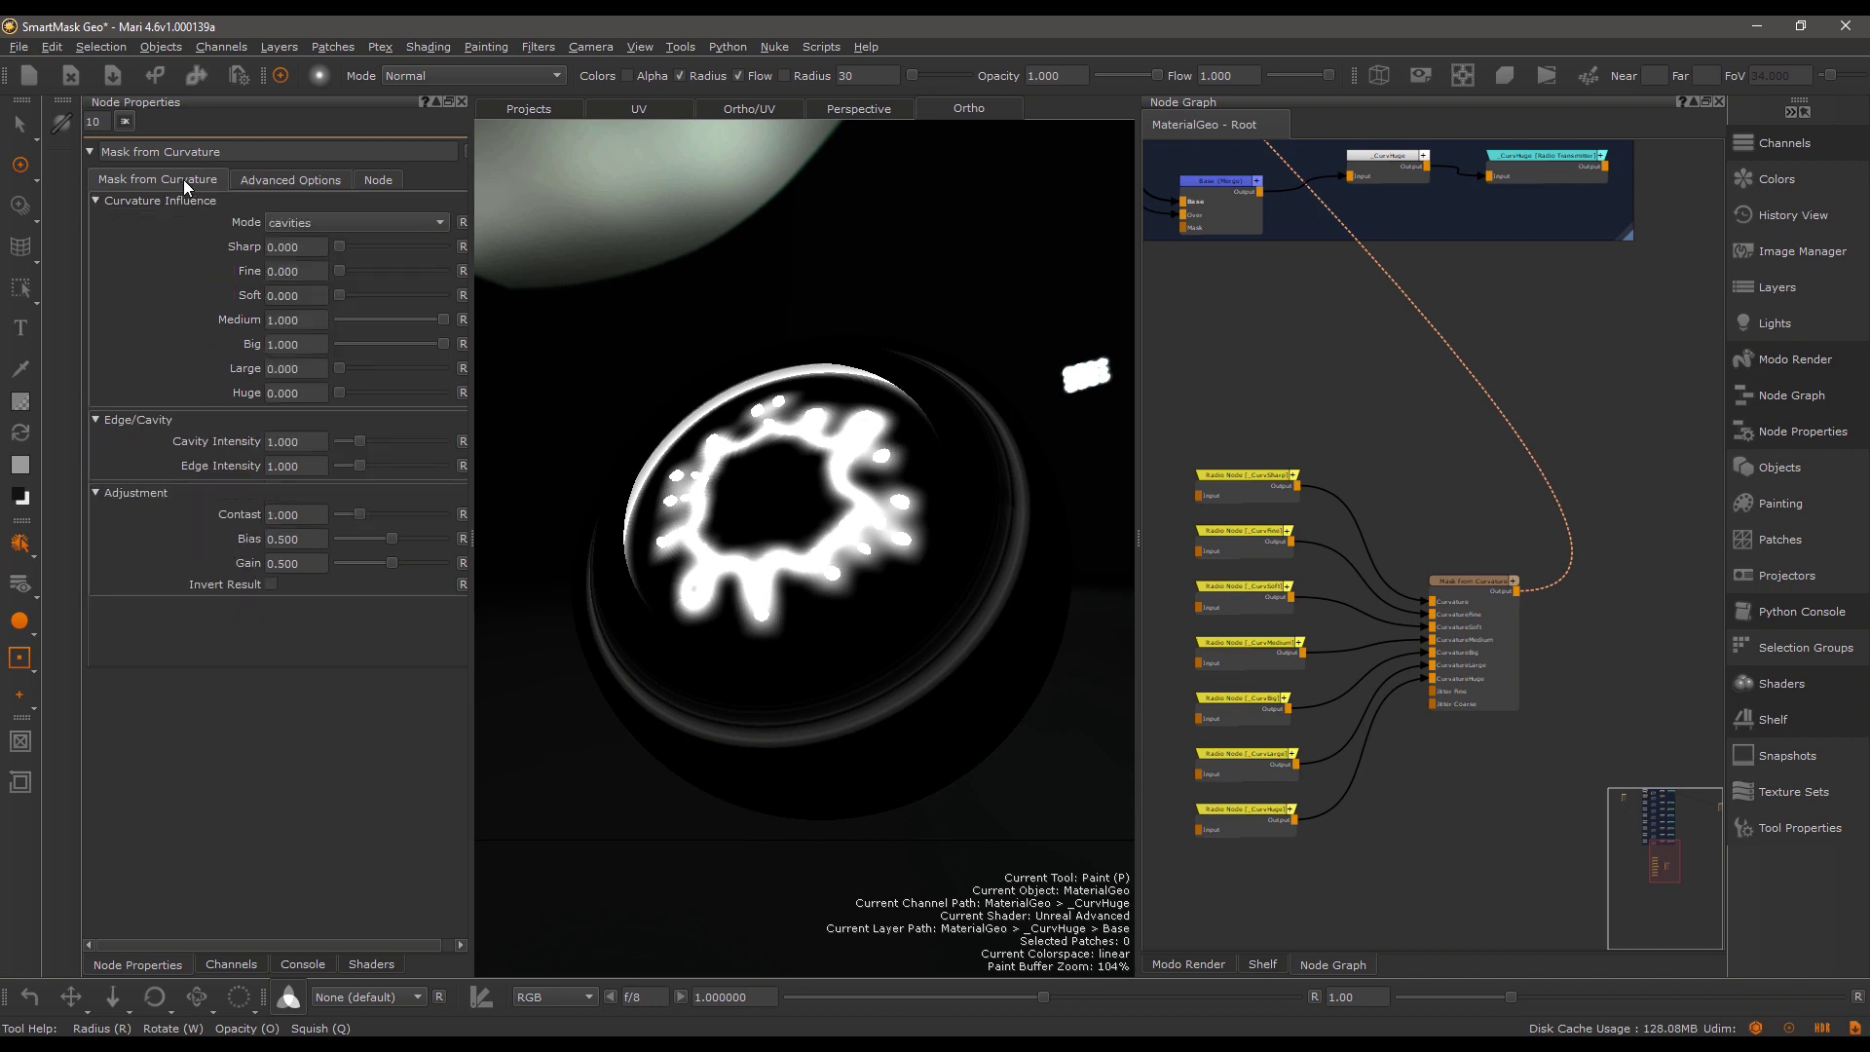
{"action": "left_click", "coordinate": [307, 222]}
{"action": "left_click", "coordinate": [289, 244]}
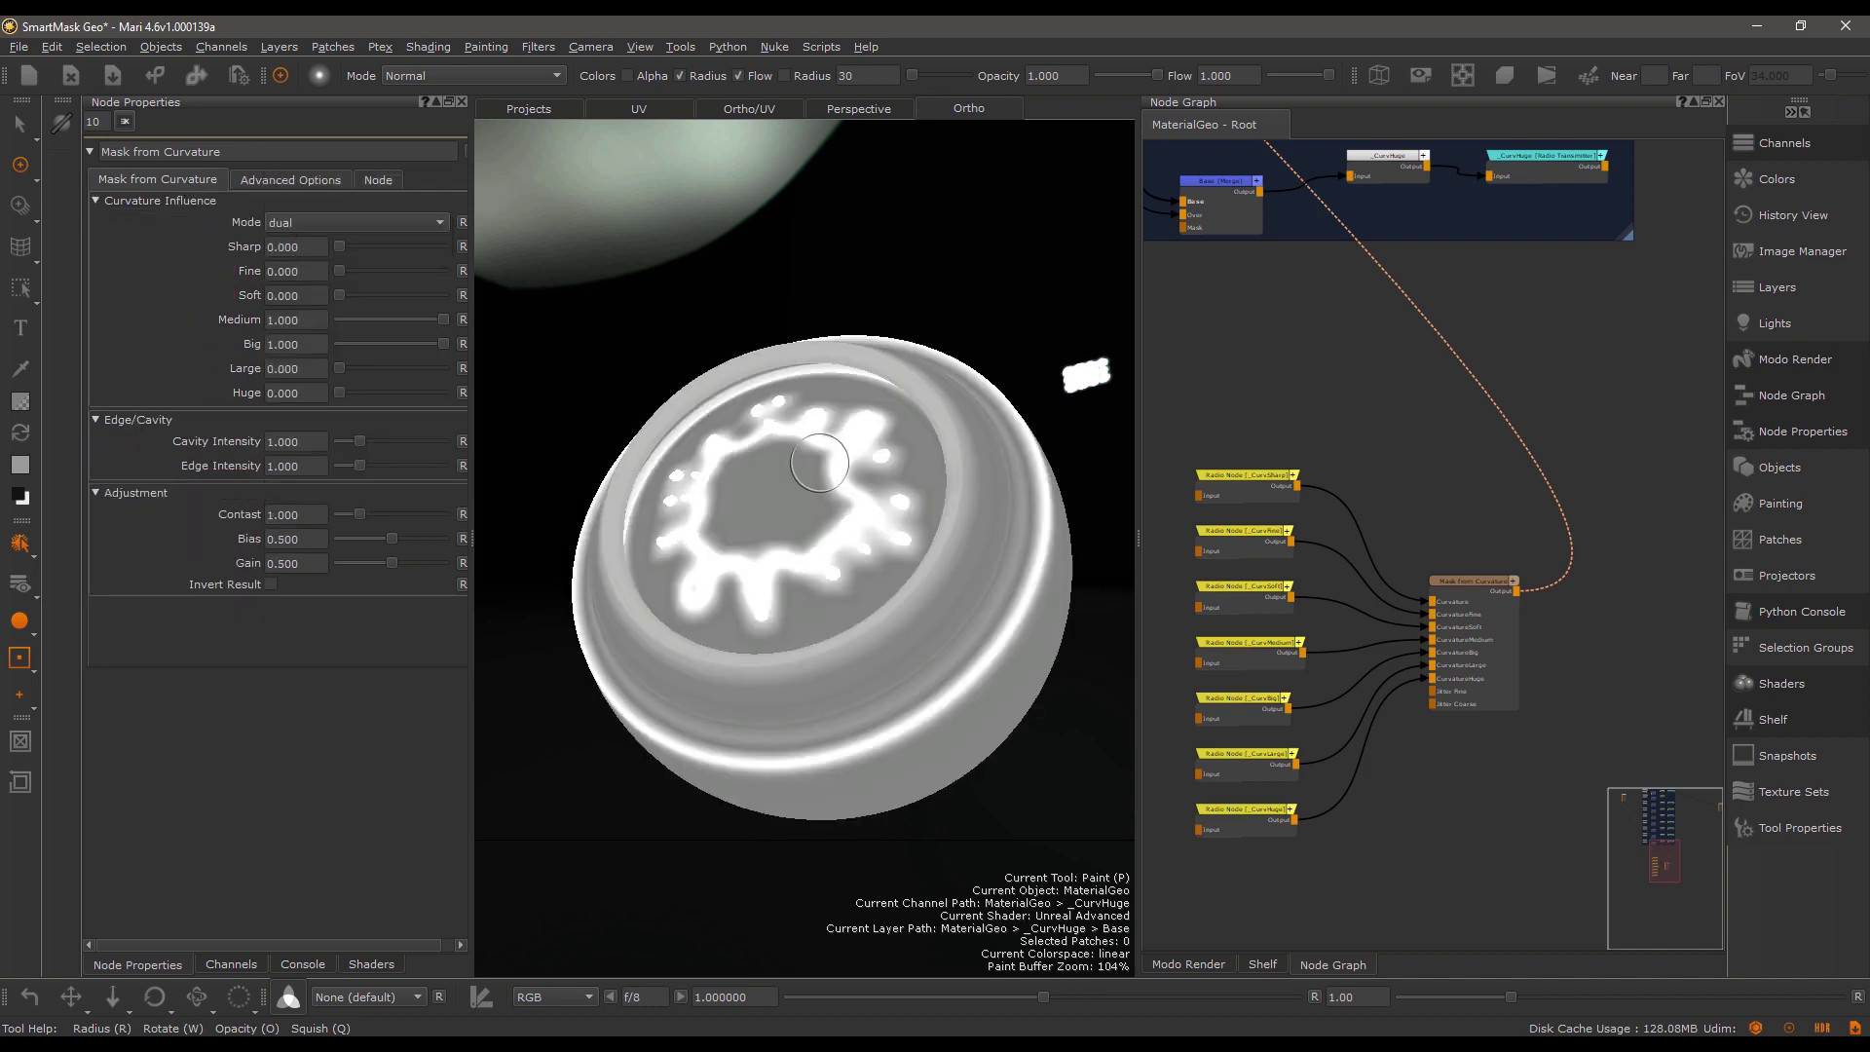
{"action": "left_click", "coordinate": [295, 223]}
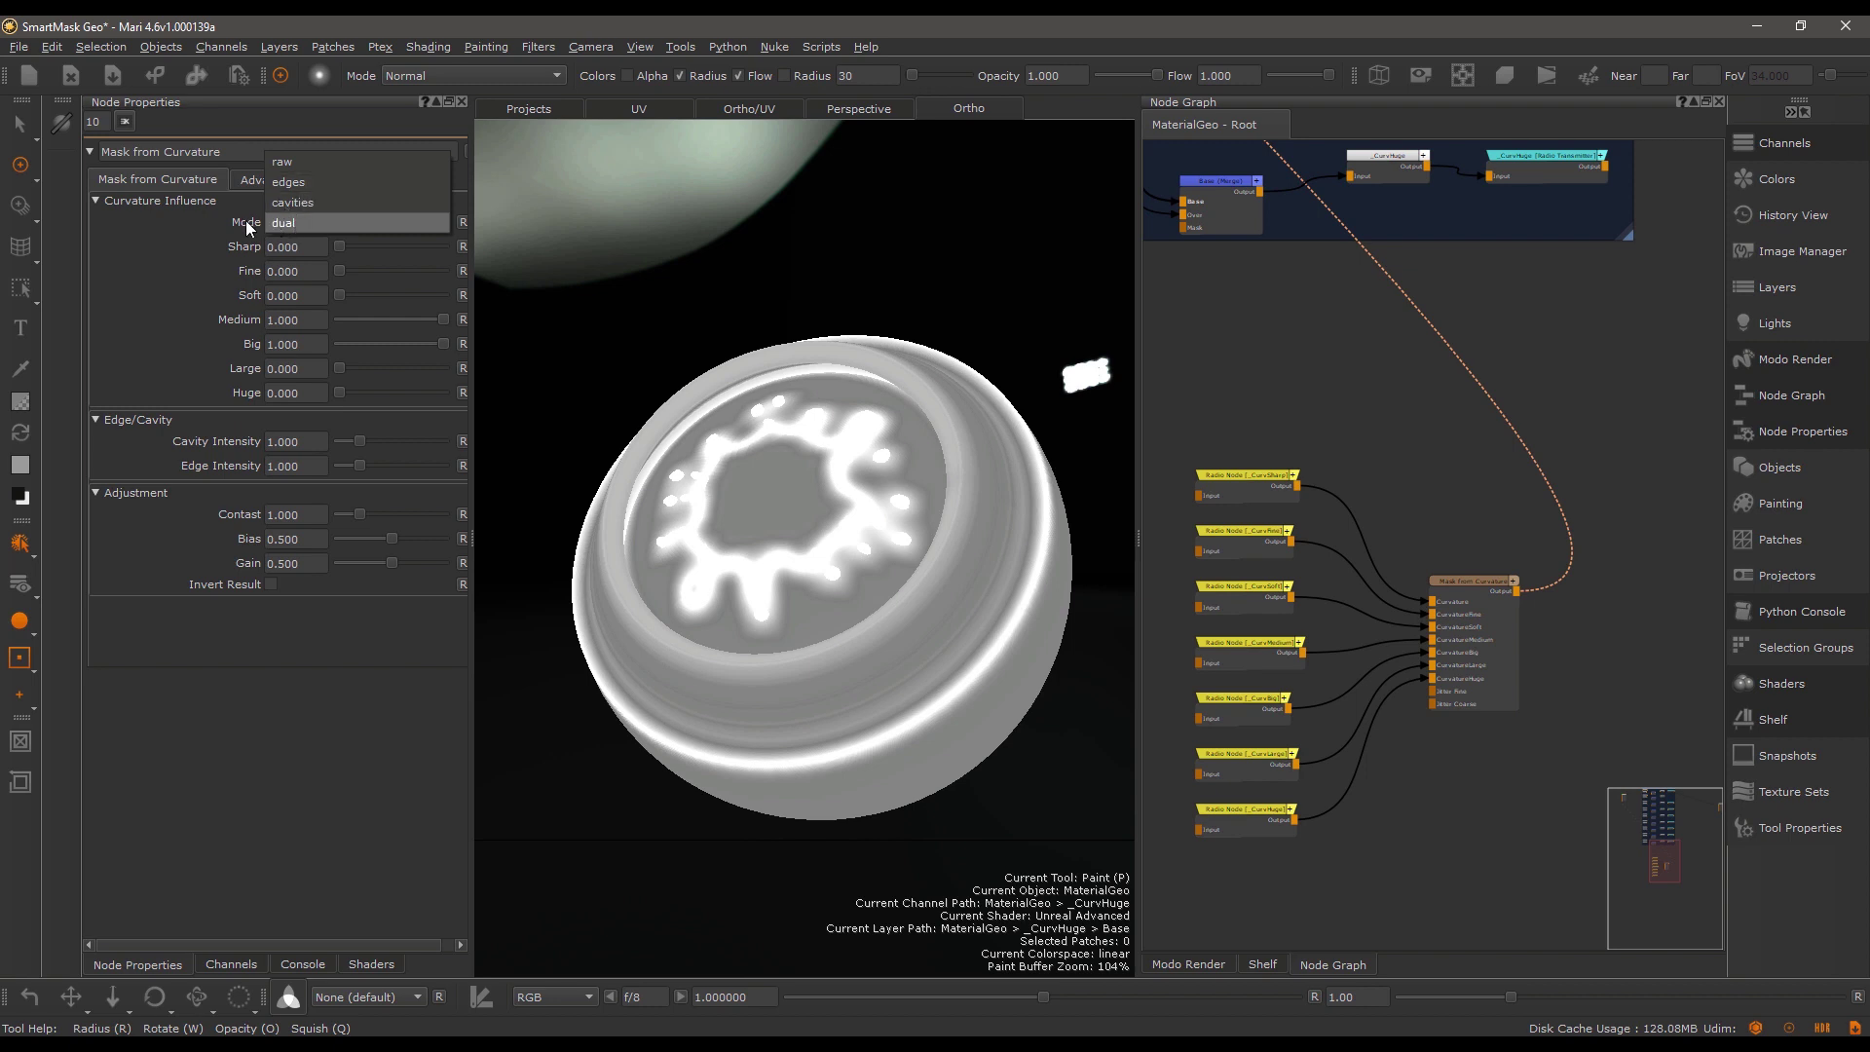
{"action": "left_click", "coordinate": [243, 179]}
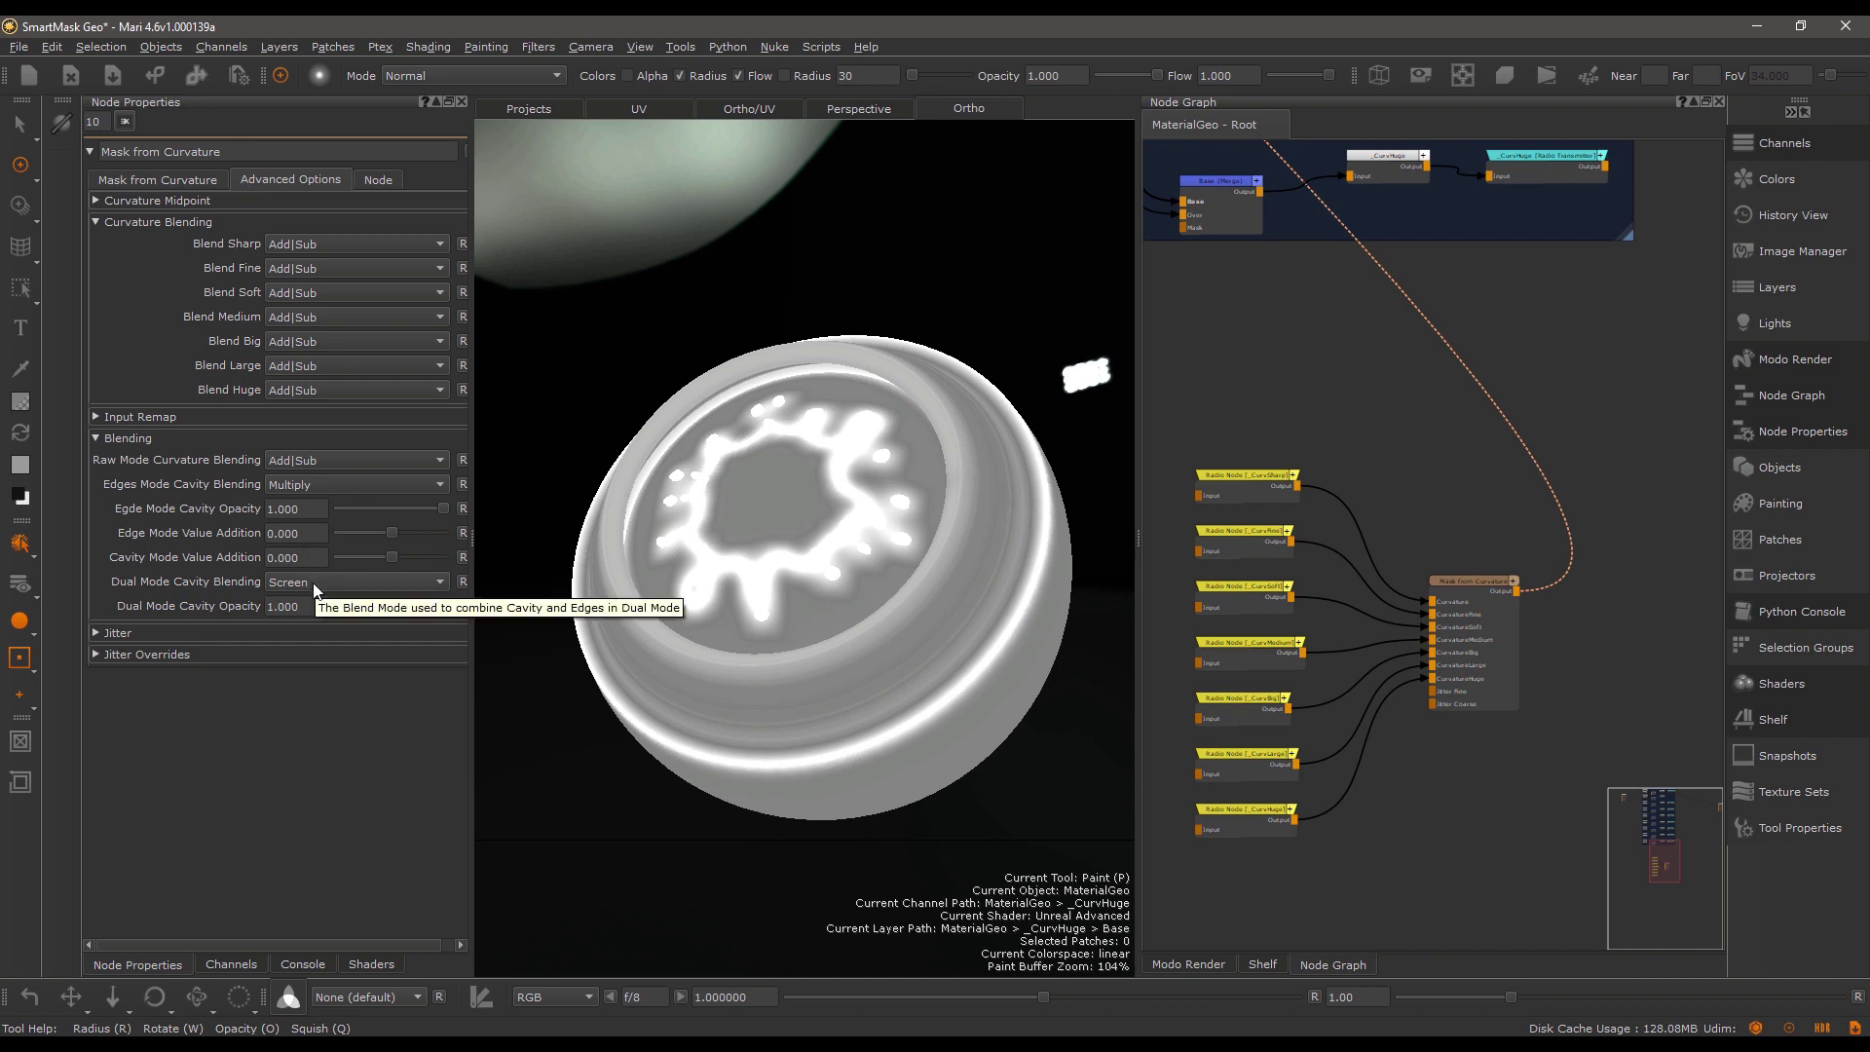
{"action": "left_click", "coordinate": [186, 175]}
{"action": "left_click", "coordinate": [304, 218]}
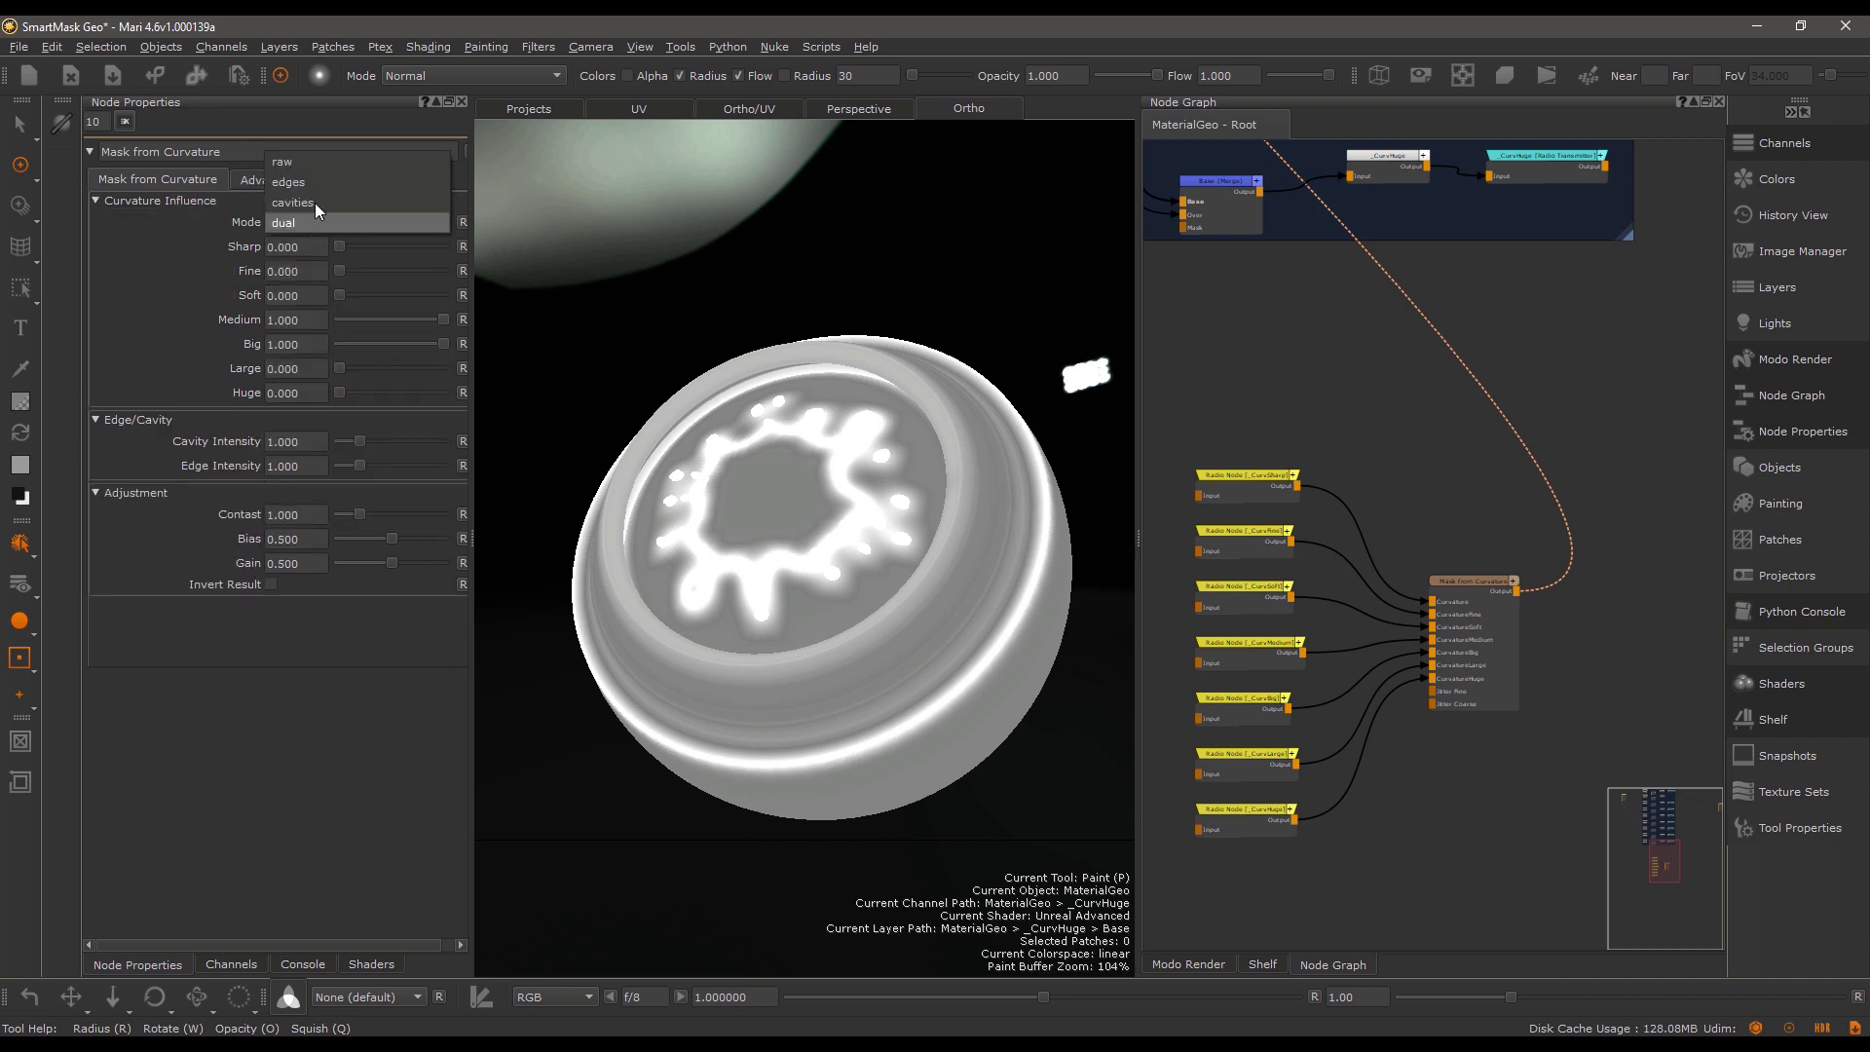
{"action": "left_click", "coordinate": [255, 179]}
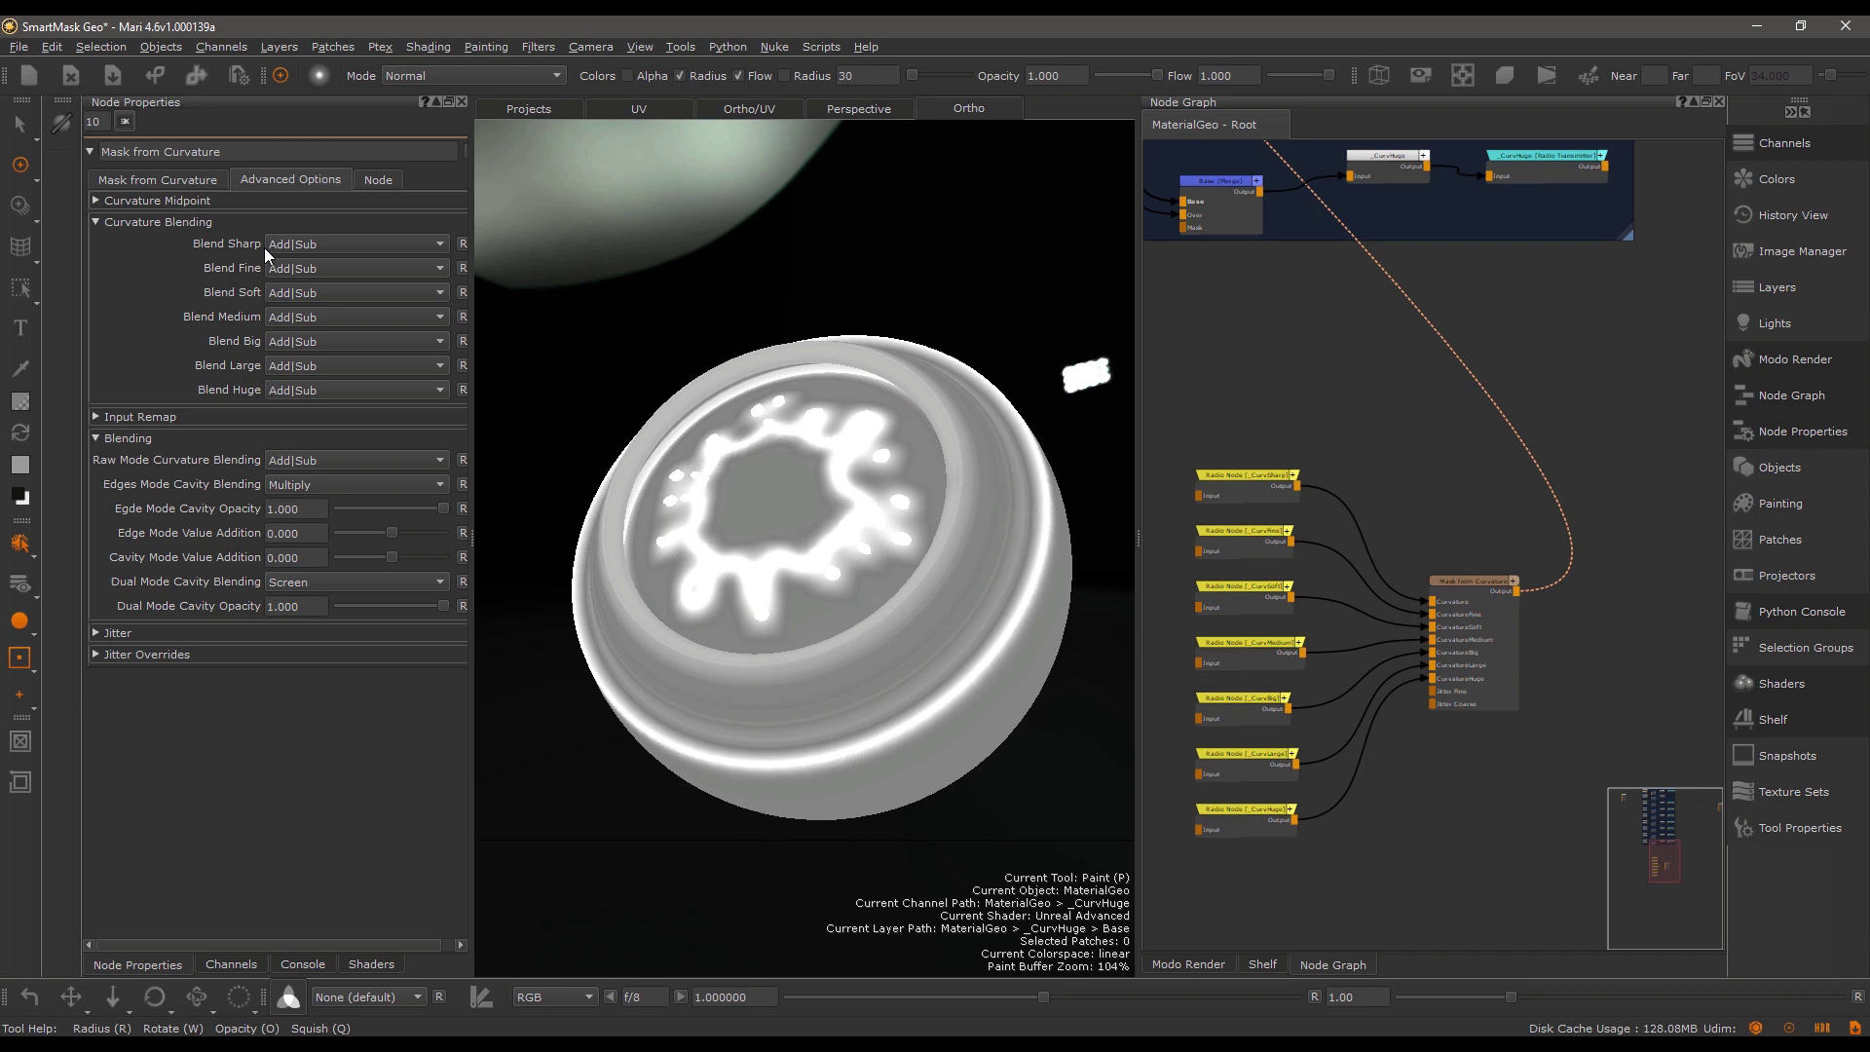
{"action": "left_click", "coordinate": [308, 580]}
{"action": "left_click", "coordinate": [320, 587]}
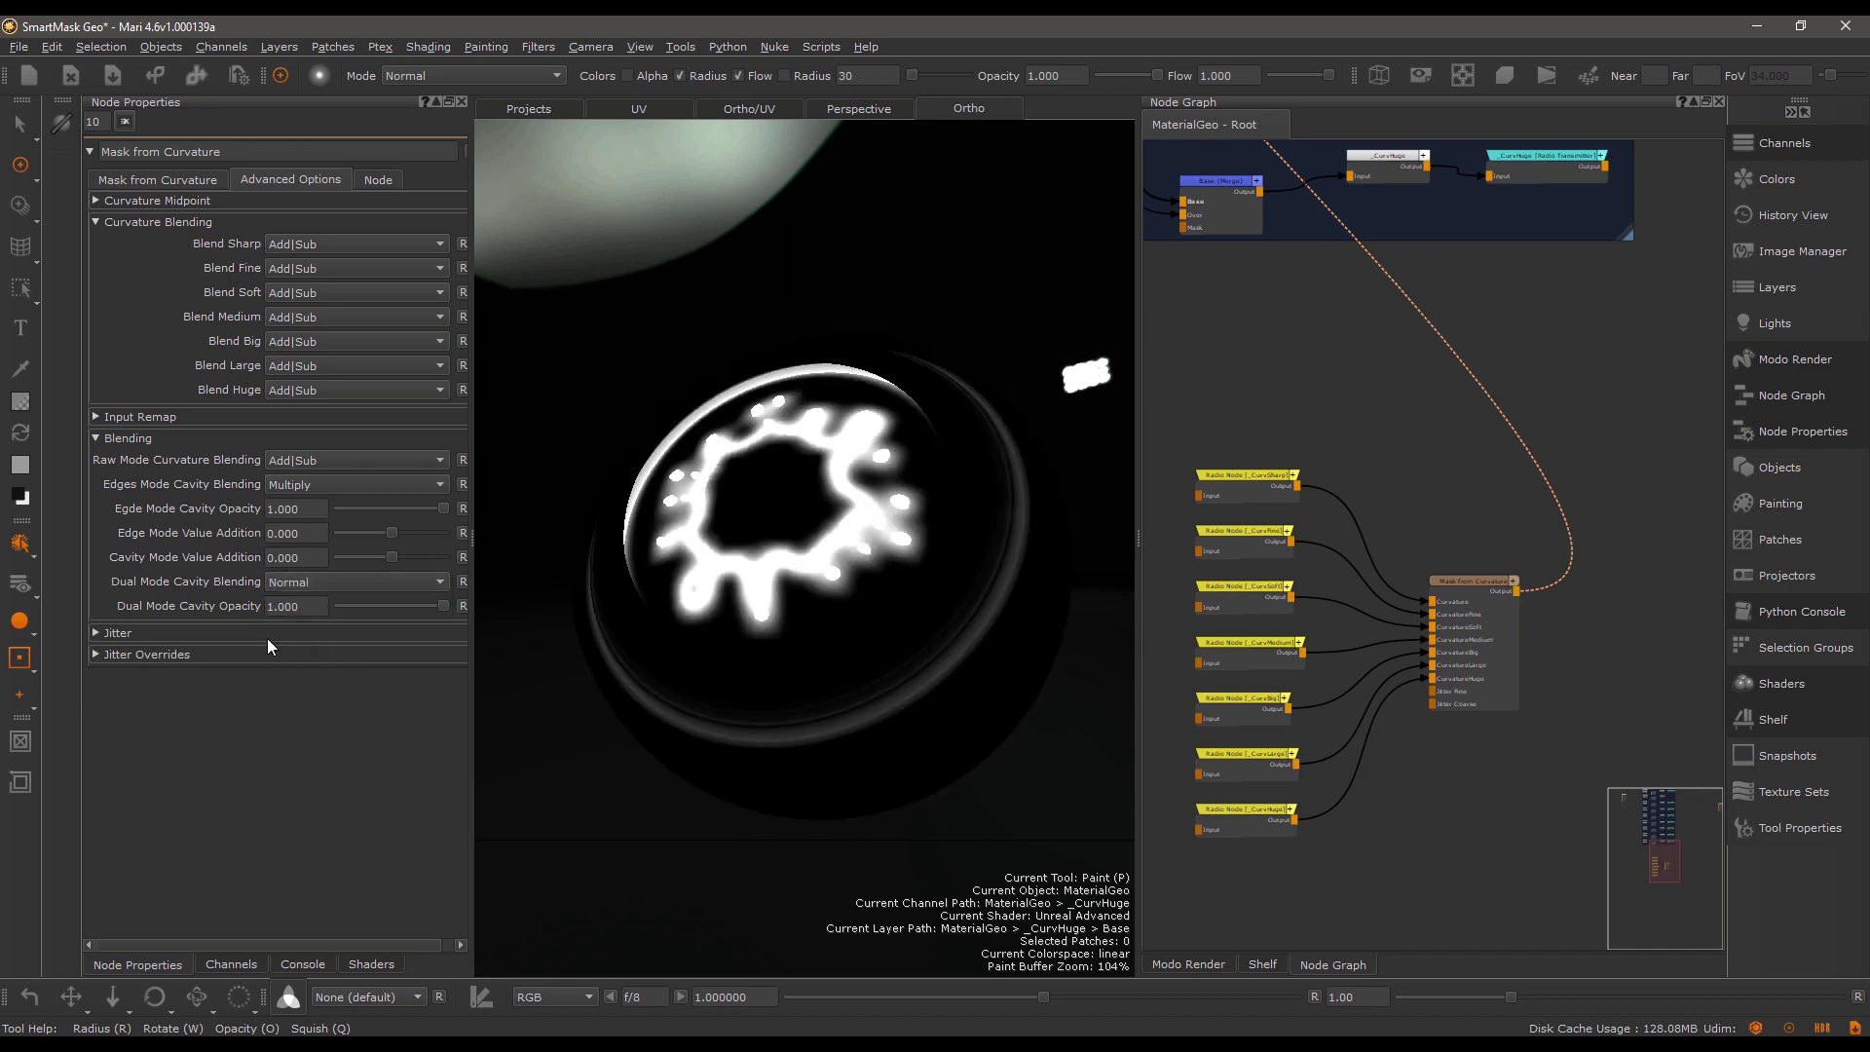
{"action": "left_click", "coordinate": [314, 583]}
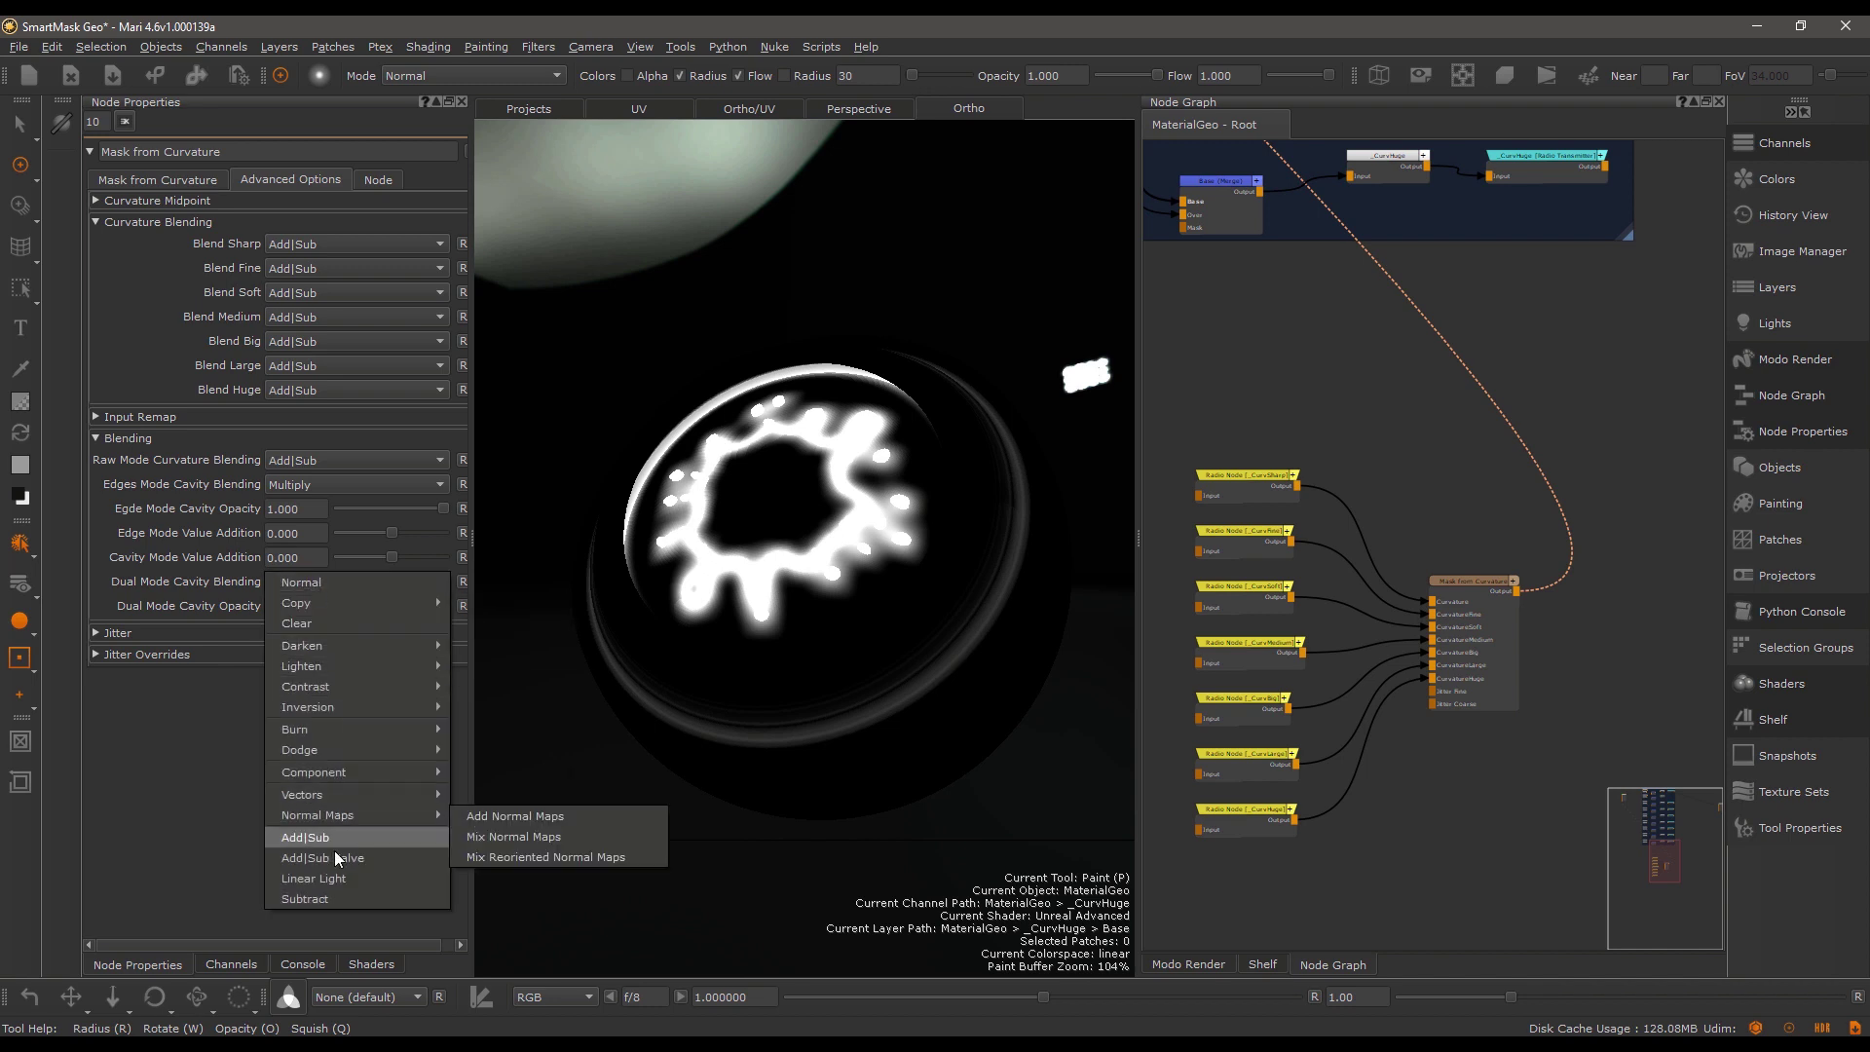
{"action": "left_click", "coordinate": [325, 891]}
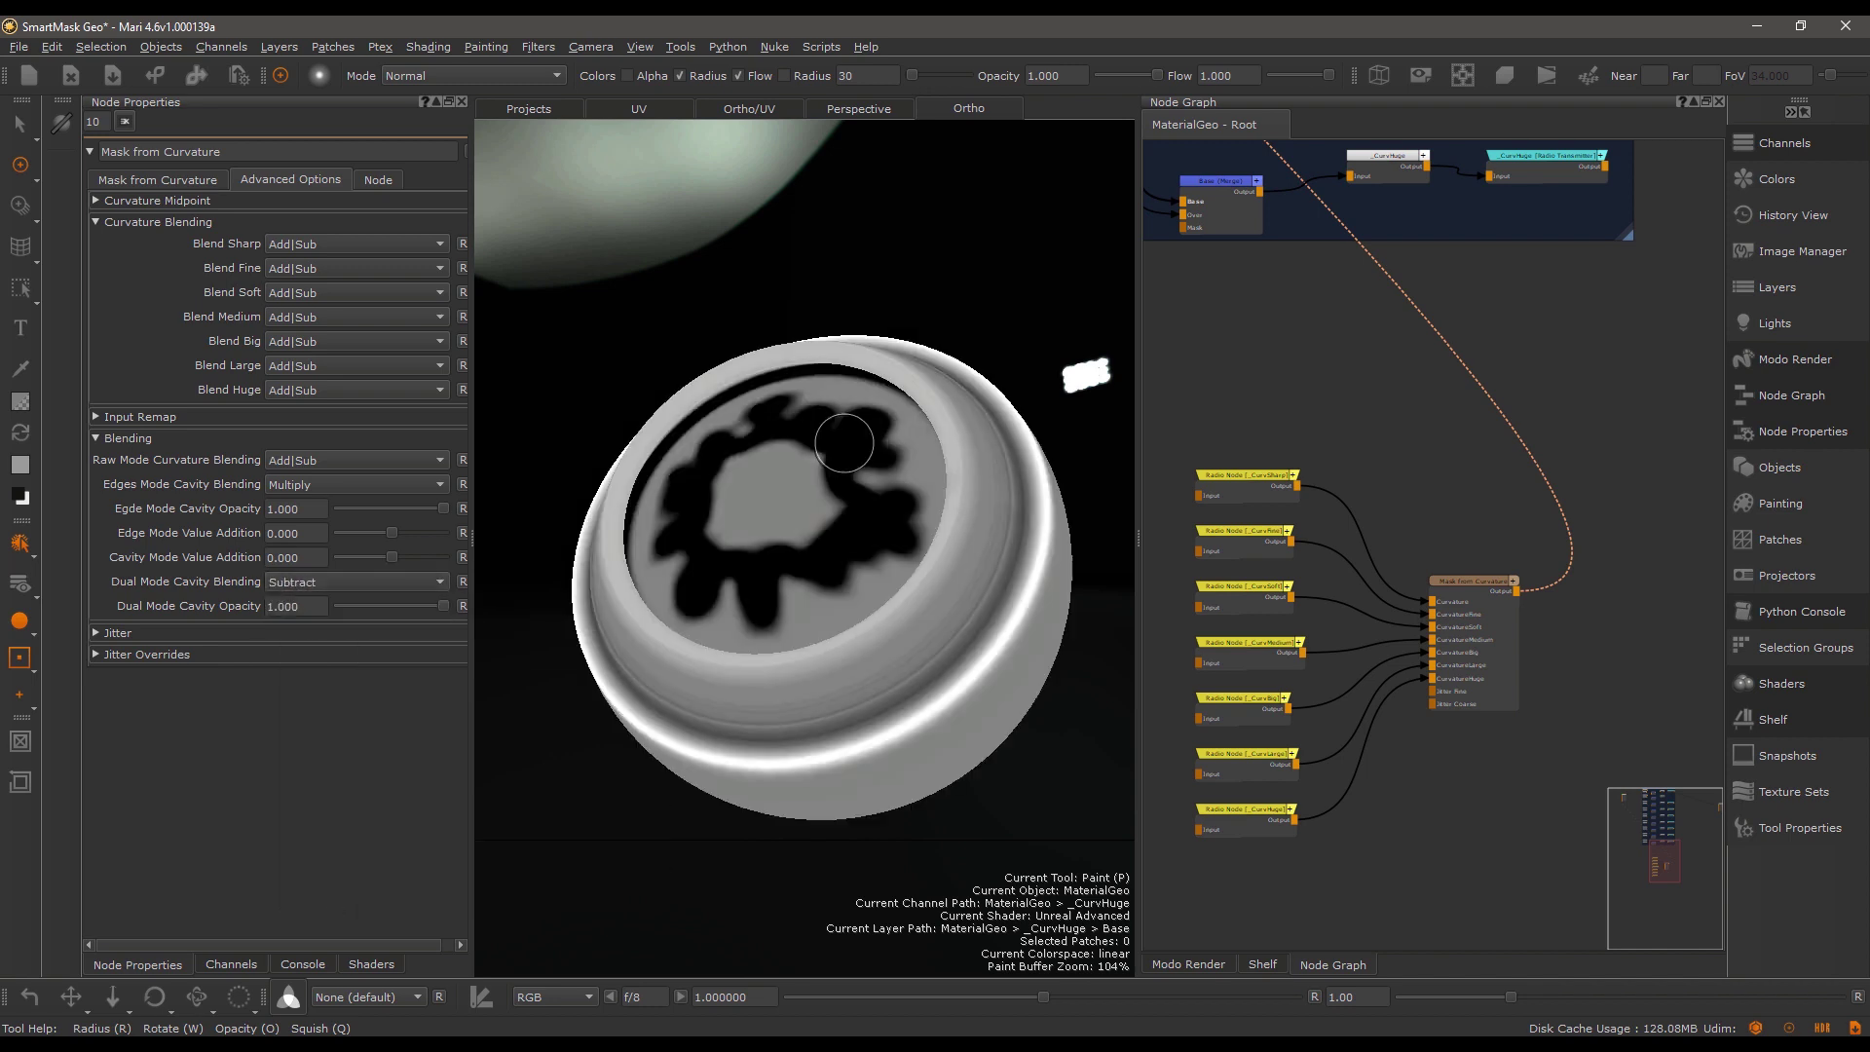
{"action": "left_click", "coordinate": [397, 580]}
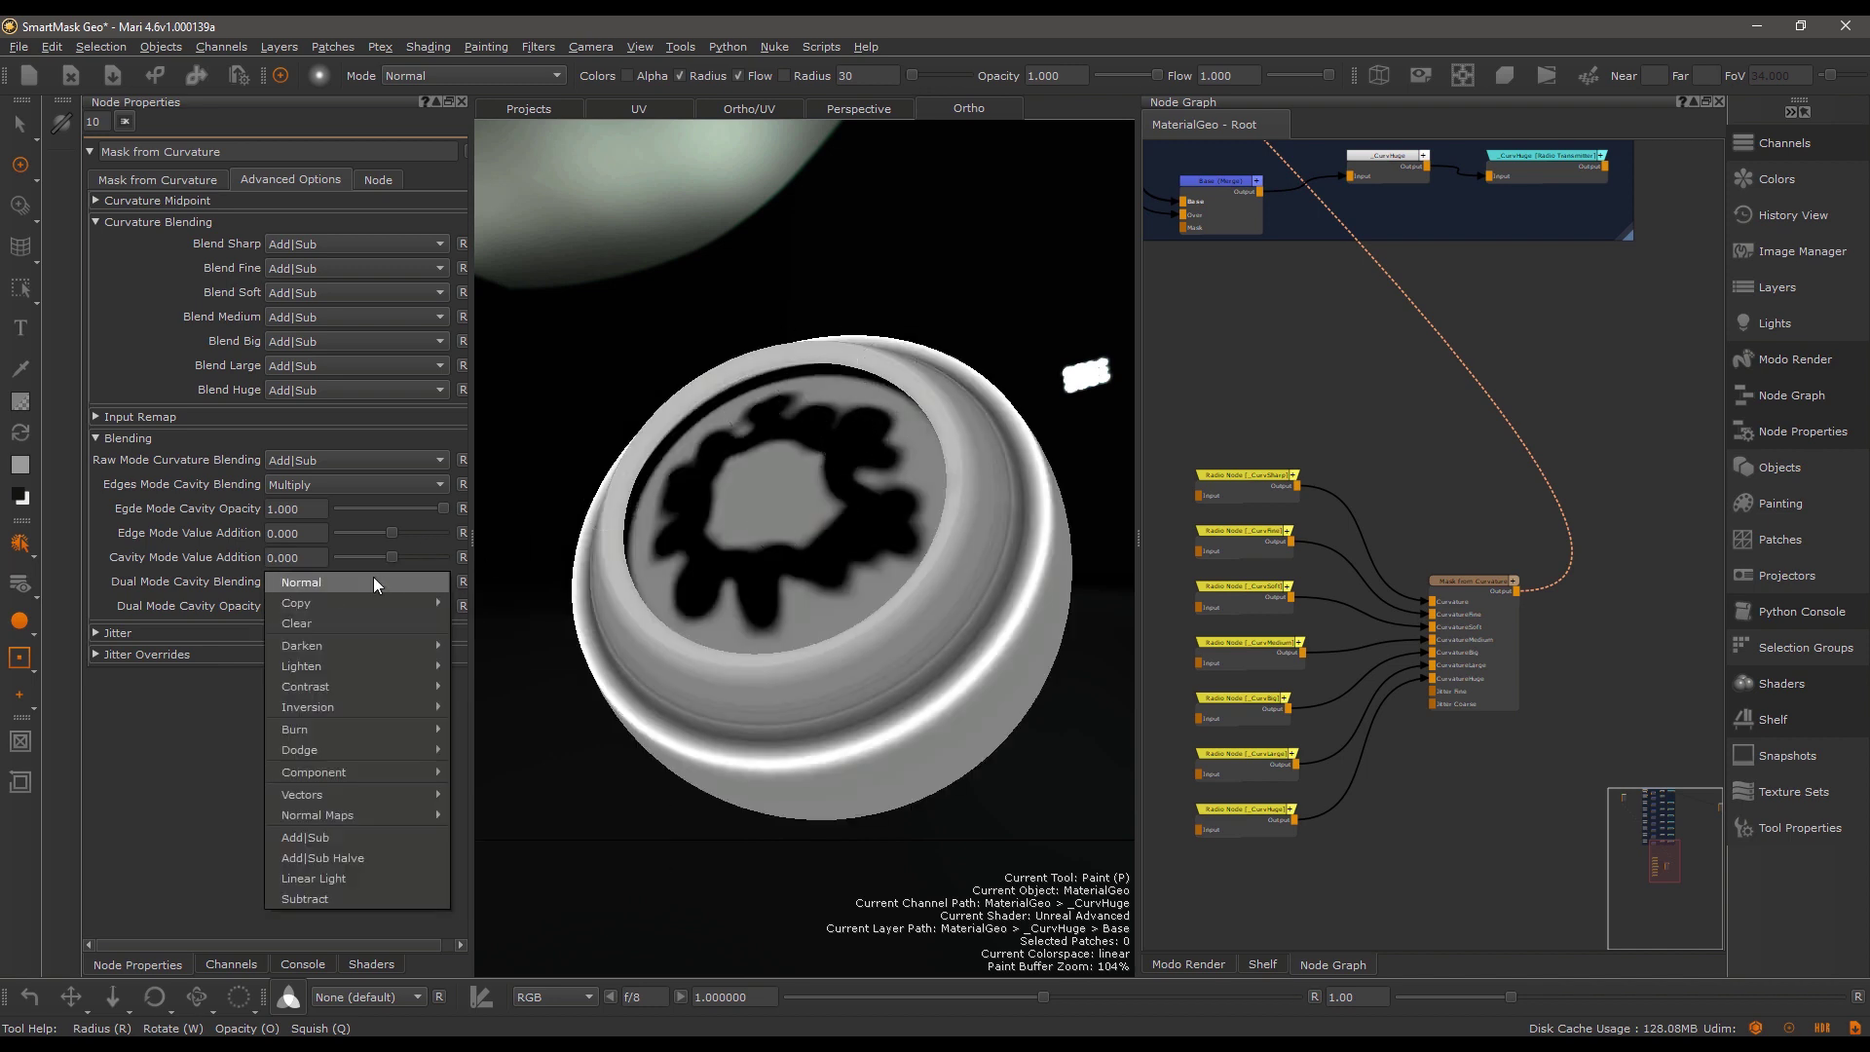
{"action": "left_click", "coordinate": [336, 840]}
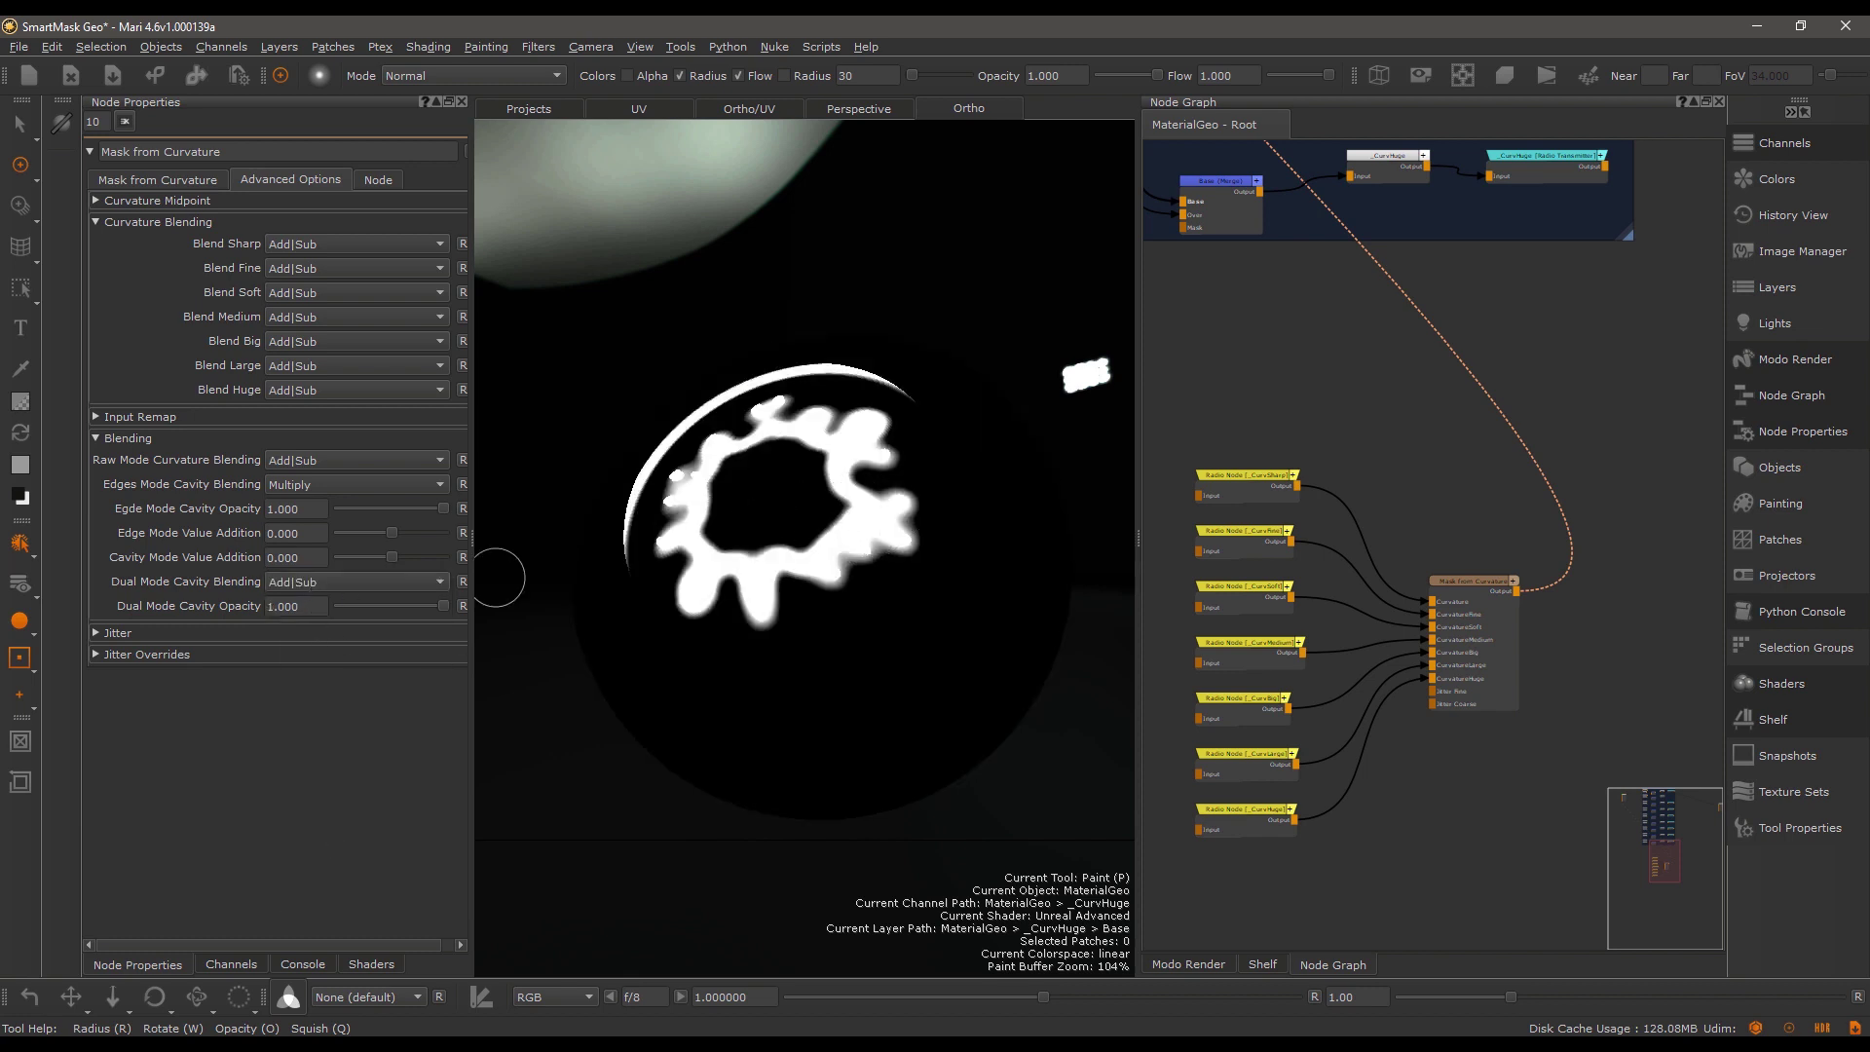
{"action": "key", "text": "Down"}
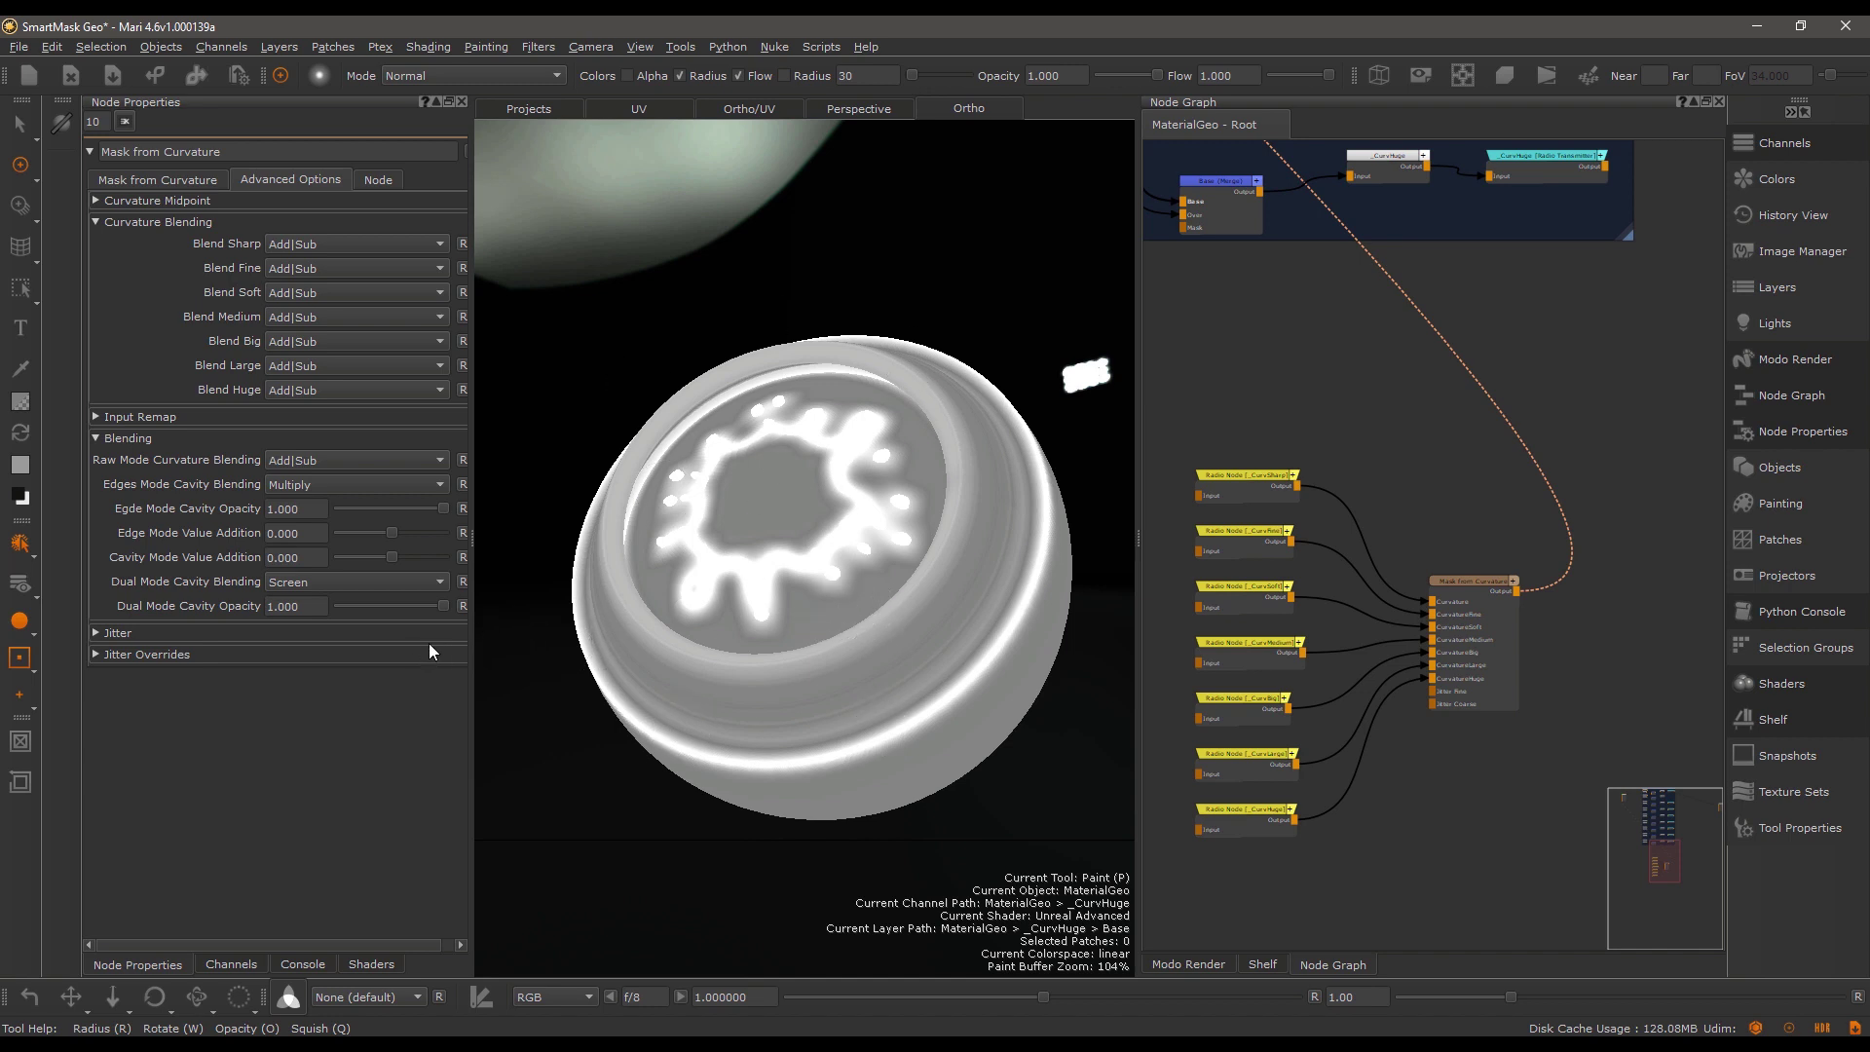
{"action": "left_click_drag", "start_coordinate": [442, 604], "coordinate": [499, 602]}
{"action": "left_click", "coordinate": [183, 177]}
{"action": "left_click", "coordinate": [319, 215]}
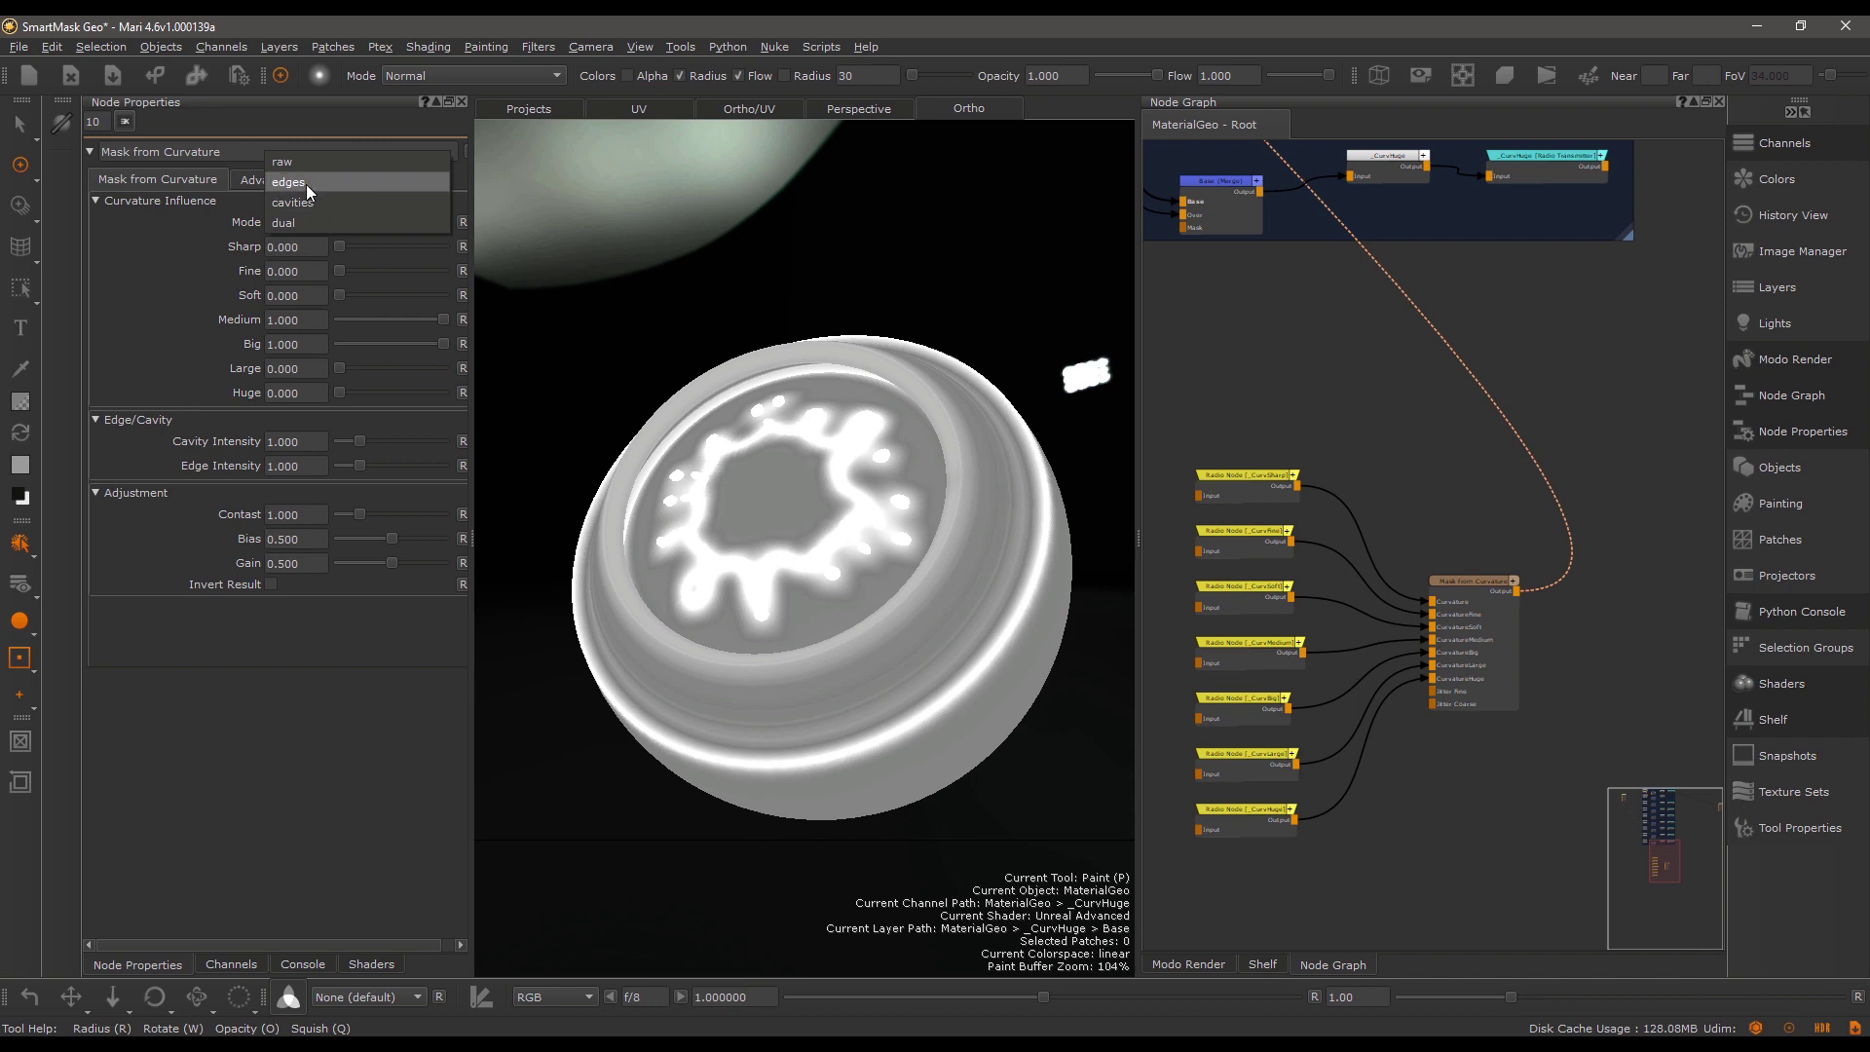
Show the Jitter settings and frame the node's Jitter Fine and Coarse inputs in the Node Graph.
{"action": "left_click", "coordinate": [179, 256]}
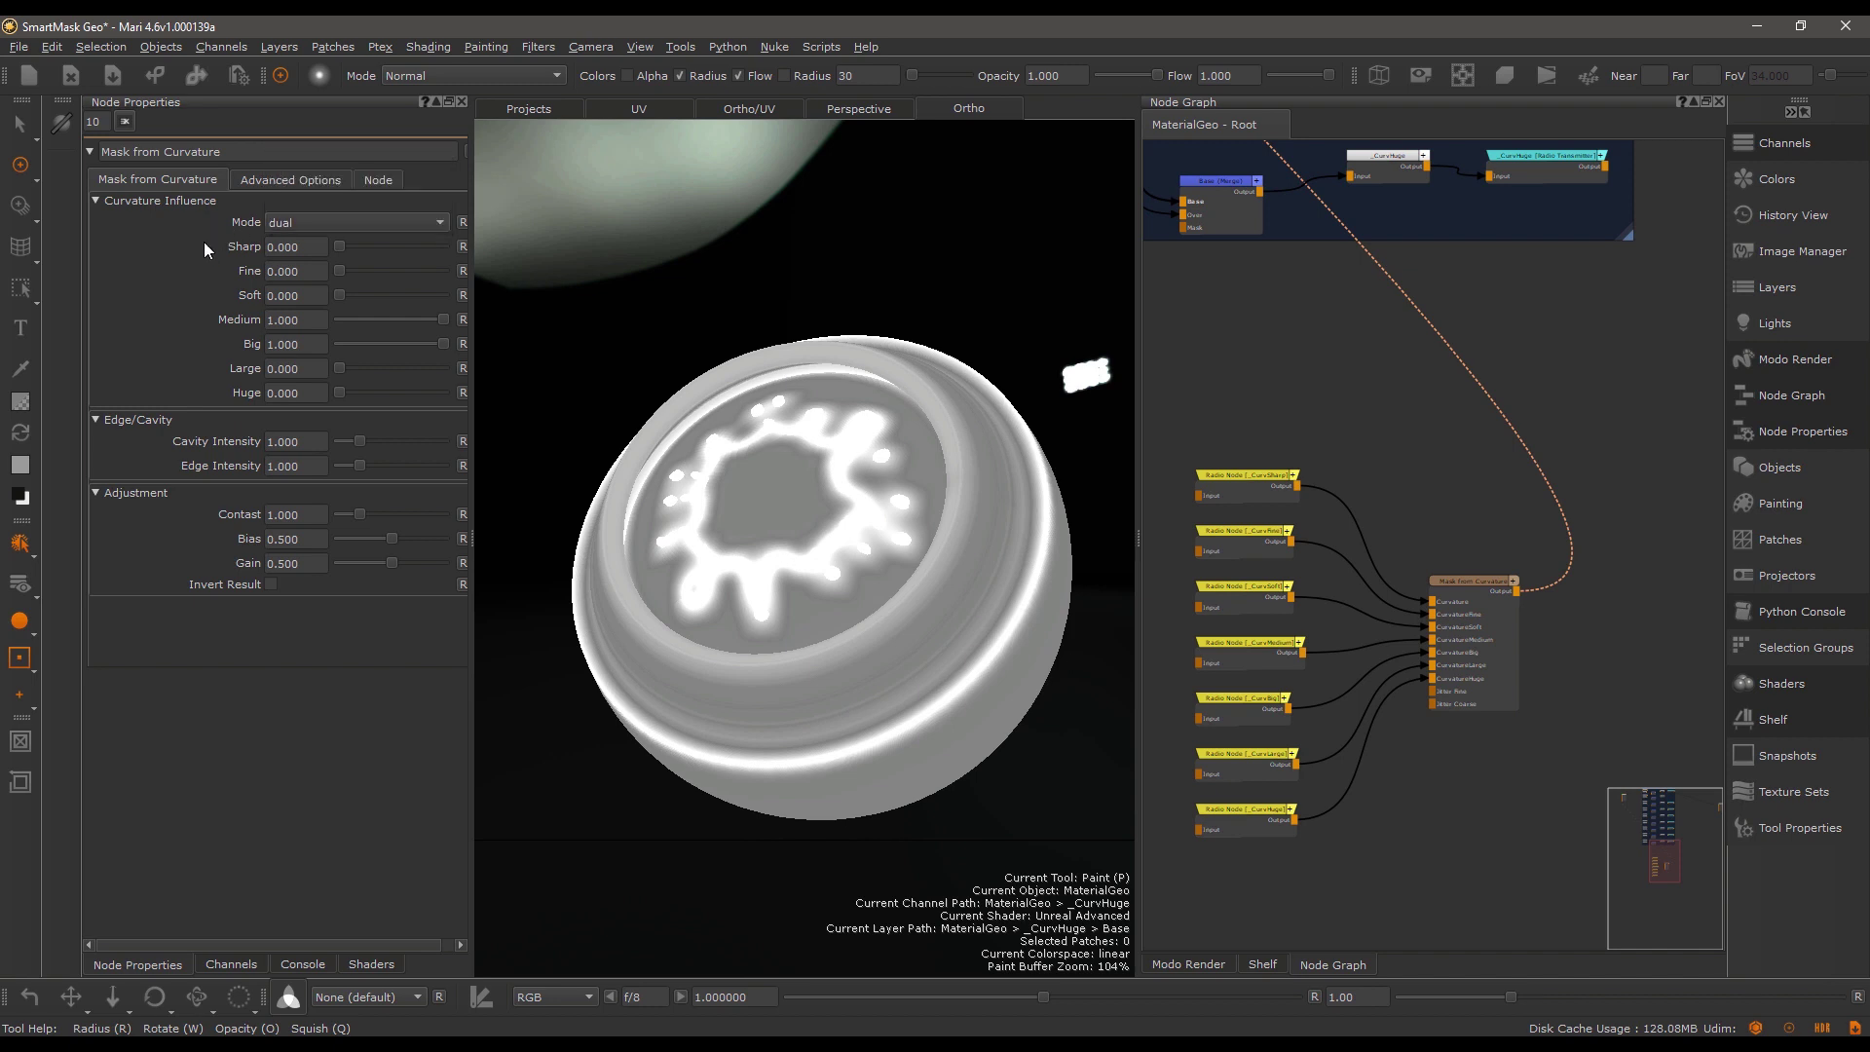
{"action": "left_click", "coordinate": [294, 185]}
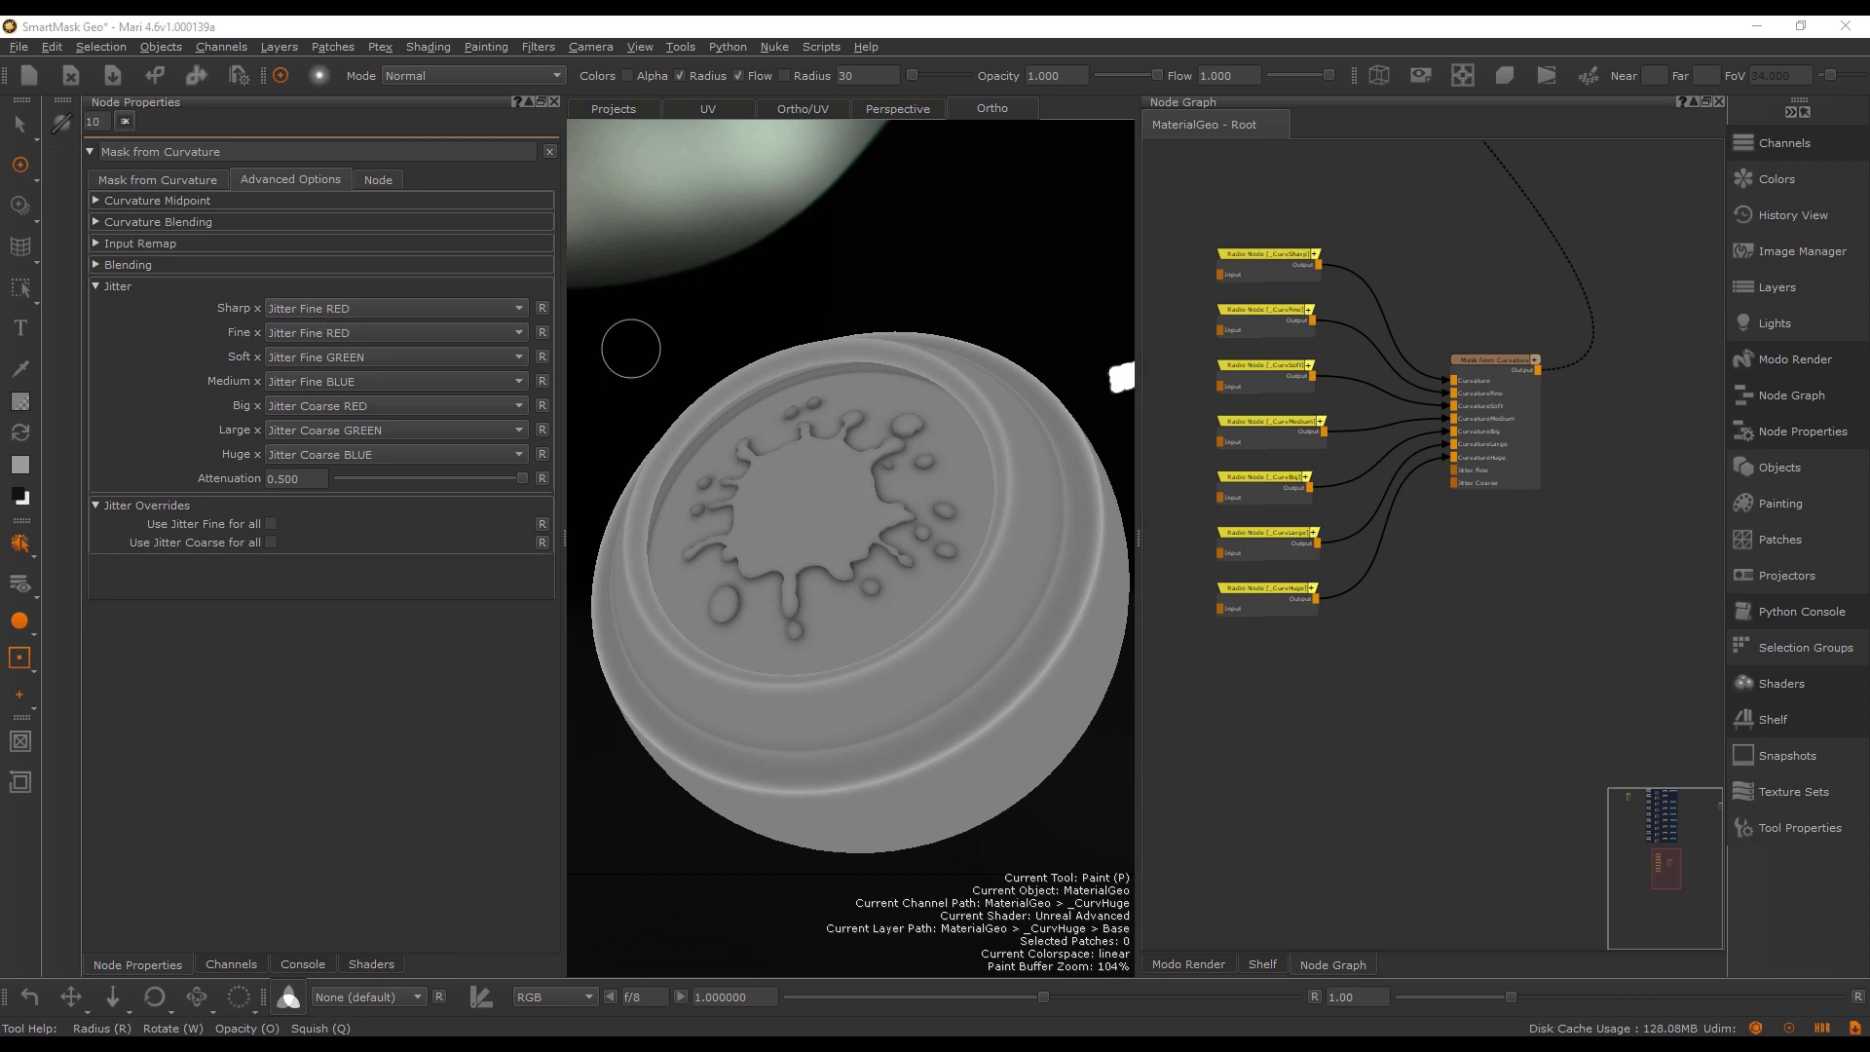
{"action": "scroll", "coordinate": [1498, 524], "scroll_direction": "up", "scroll_amount": 5}
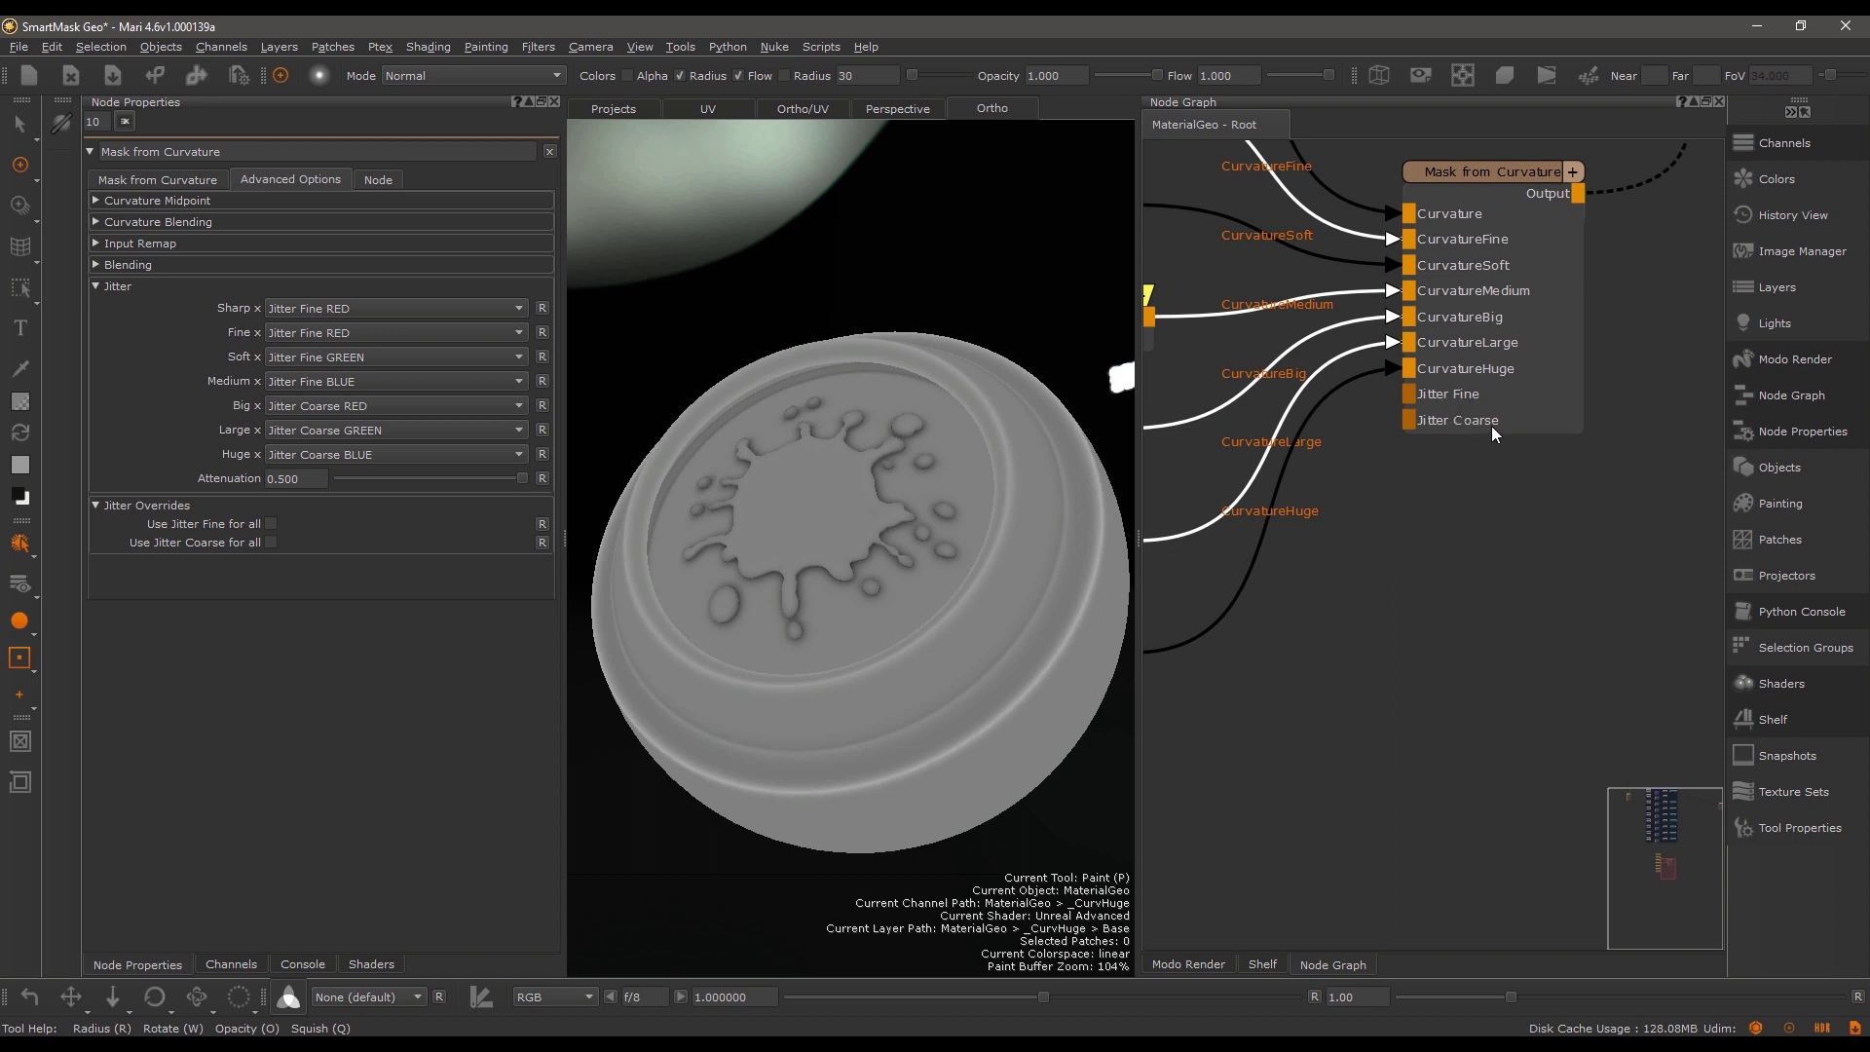
{"action": "middle_click_drag", "start_coordinate": [1325, 744], "coordinate": [1358, 653]}
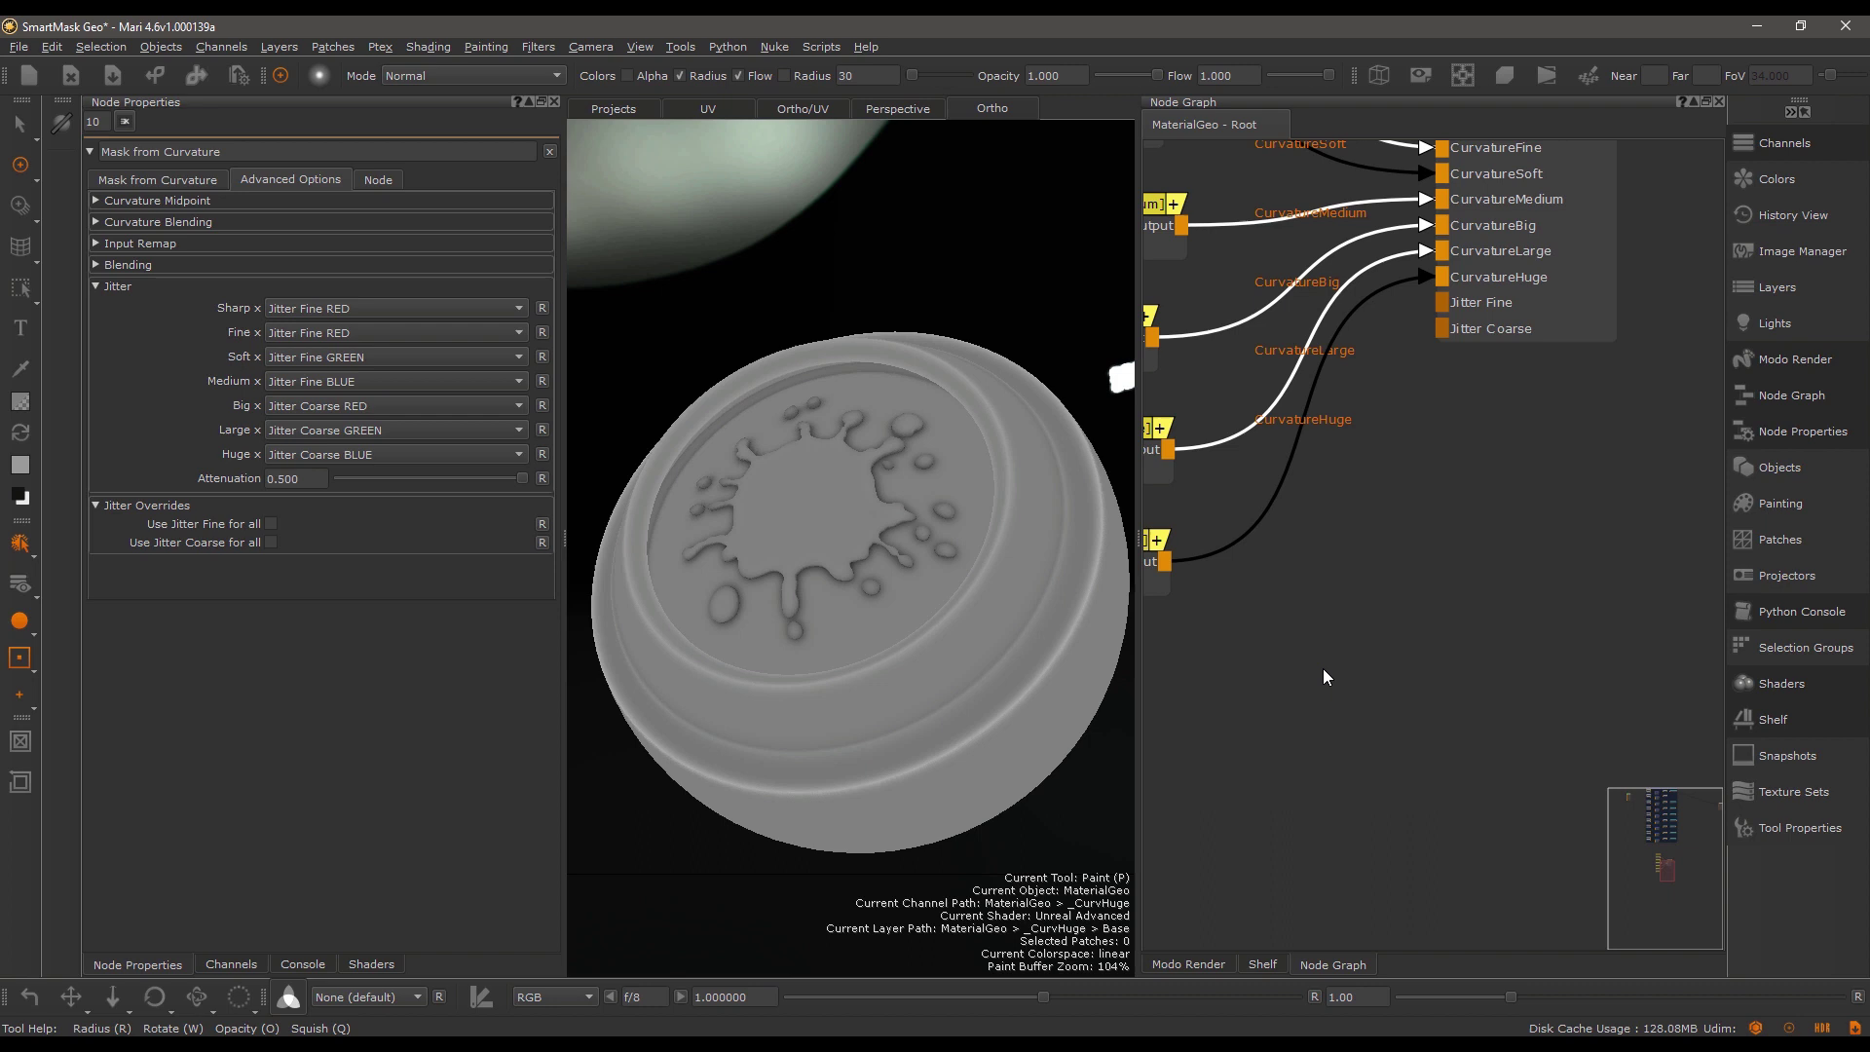
Create a Cloud node and wire its output to the Jitter Fine input.
{"action": "key", "text": "Tab"}
{"action": "type", "text": "cloud"}
{"action": "key", "text": "Return"}
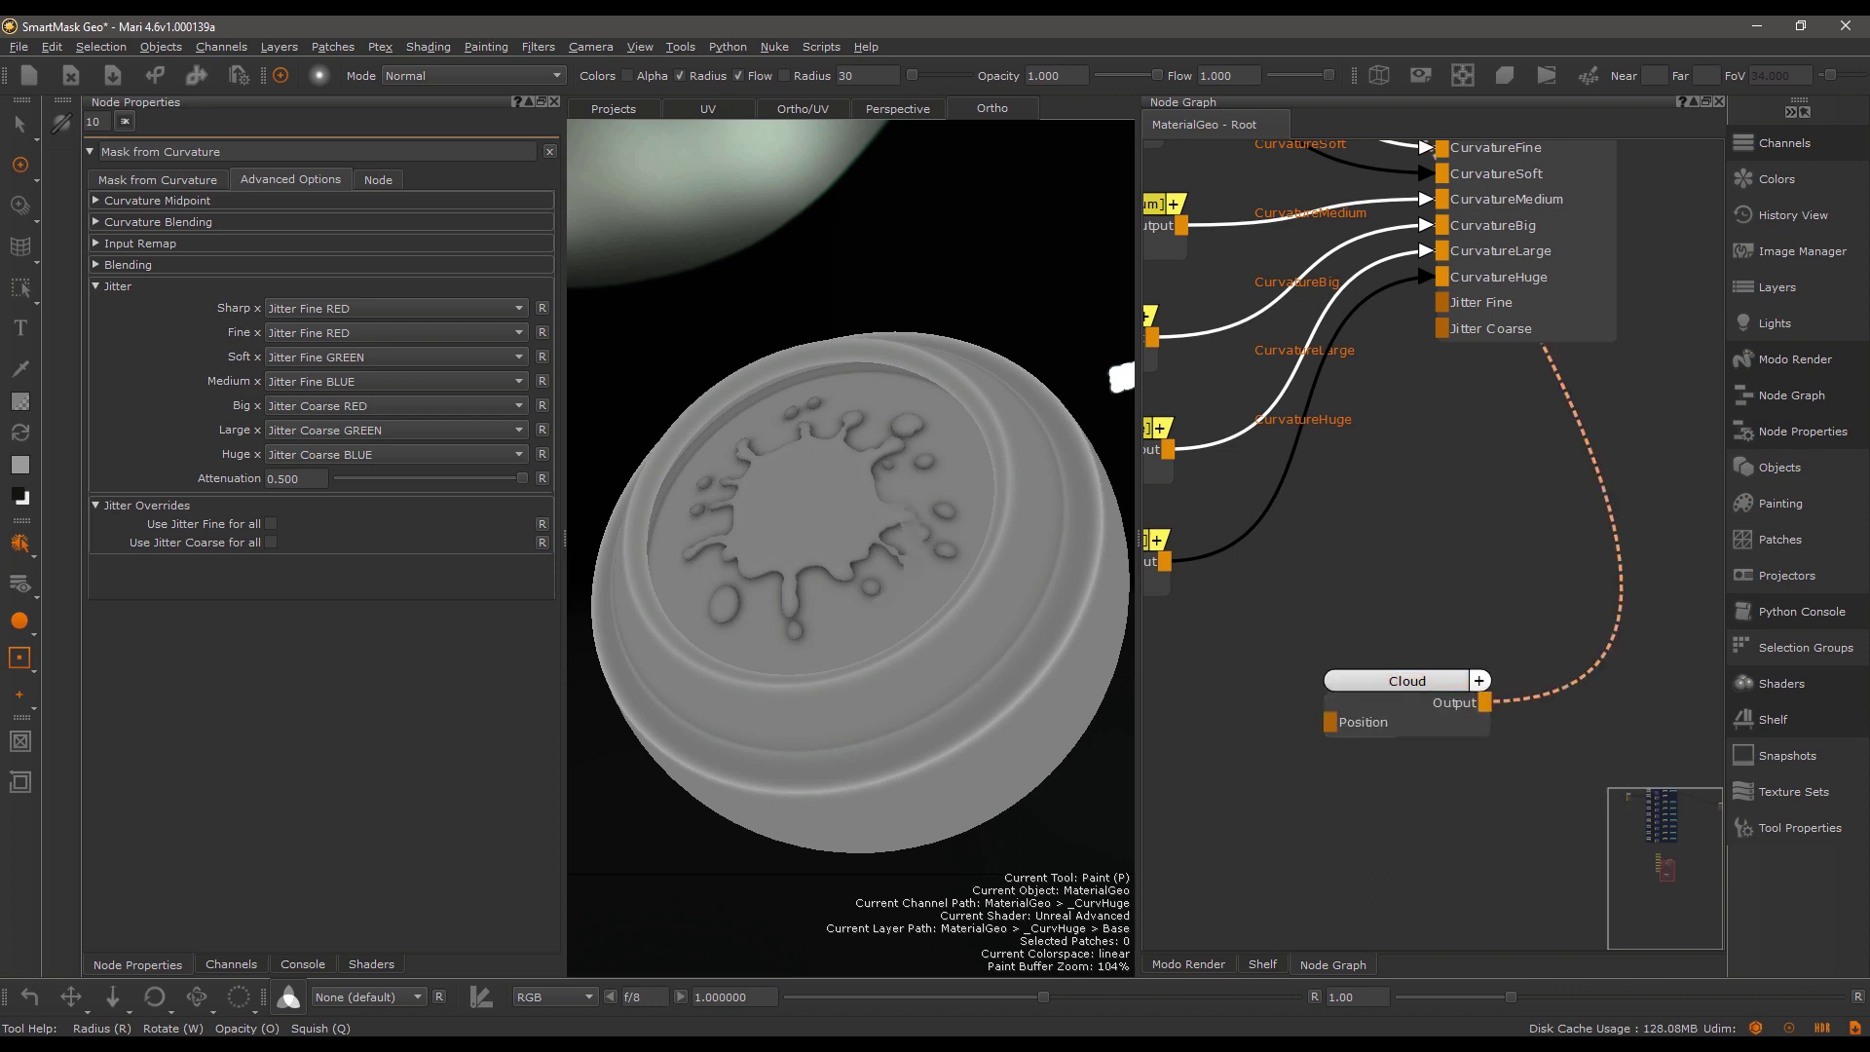
{"action": "middle_click_drag", "start_coordinate": [1481, 684], "coordinate": [1461, 713]}
{"action": "left_click_drag", "start_coordinate": [1461, 716], "coordinate": [1422, 331]}
View the Mask from Curvature result, then disconnect and reconnect Cloud to Jitter Fine.
{"action": "middle_click_drag", "start_coordinate": [1407, 453], "coordinate": [1396, 686]}
{"action": "left_click", "coordinate": [1464, 387]}
{"action": "key", "text": "v"}
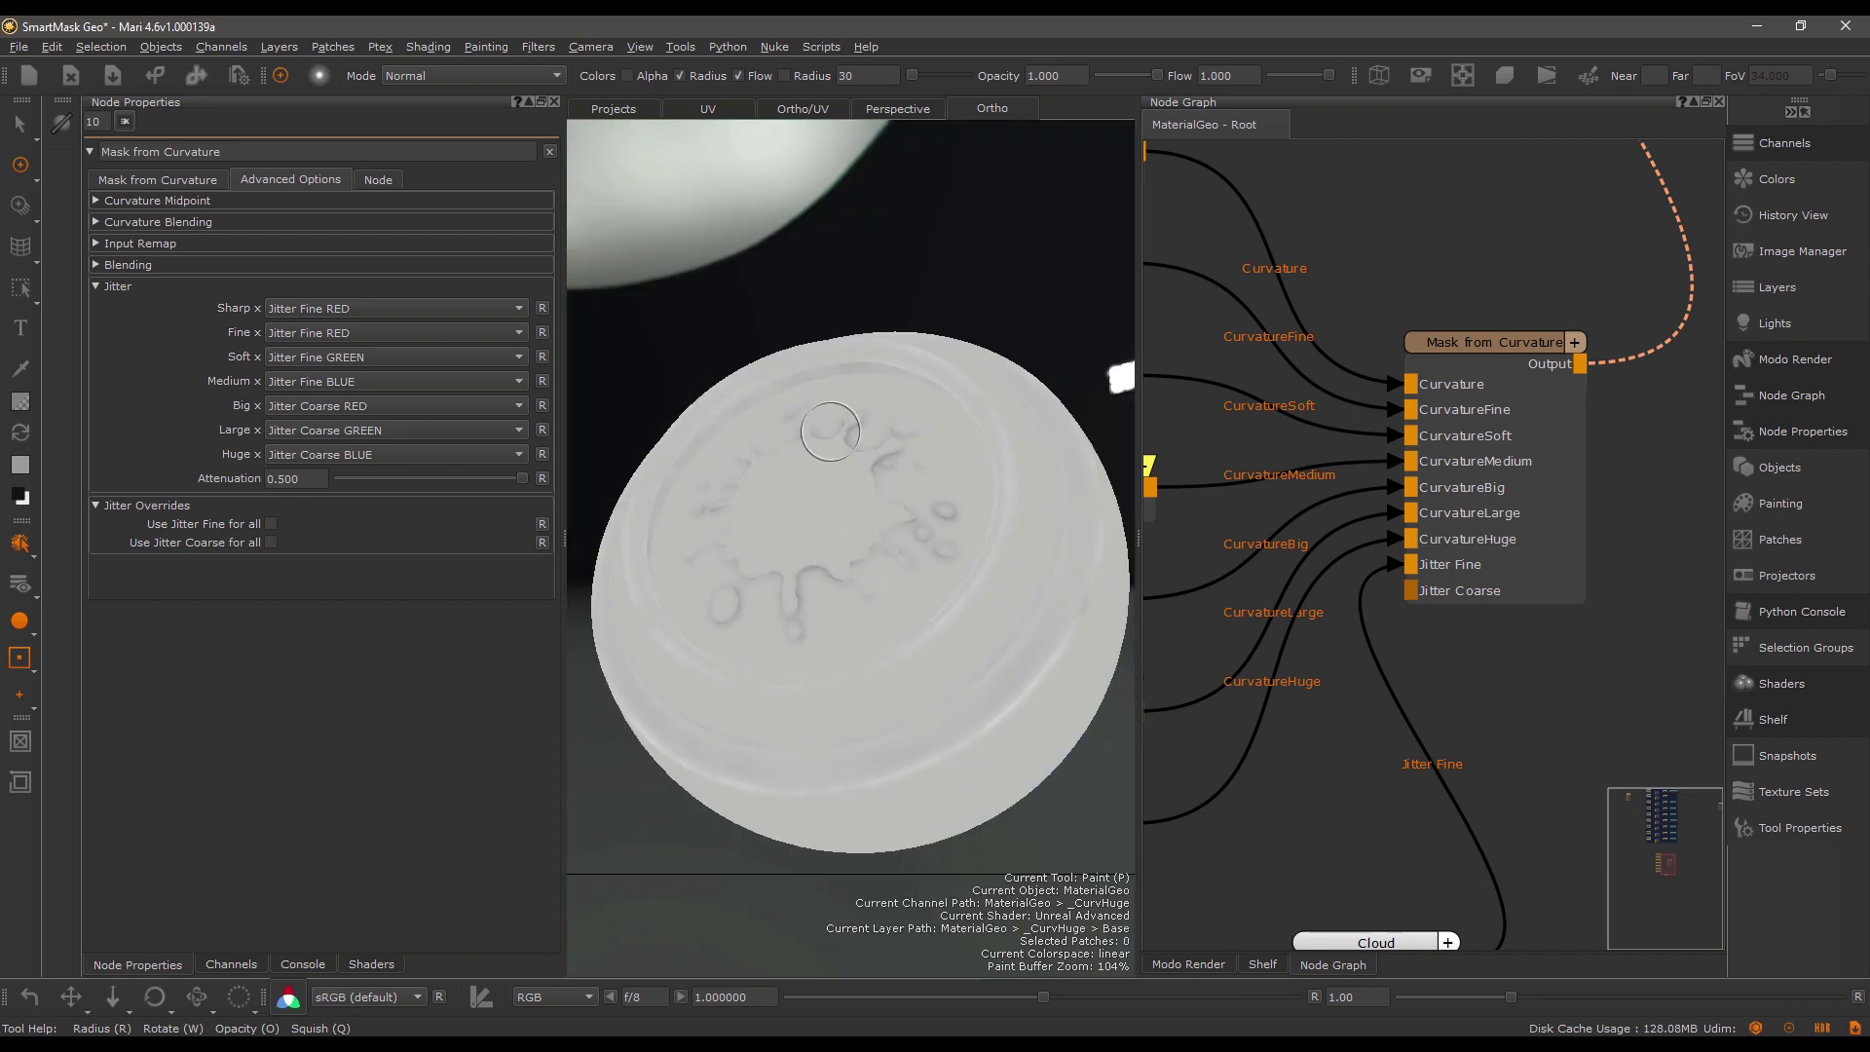
{"action": "scroll", "coordinate": [856, 543], "scroll_direction": "up", "scroll_amount": 5}
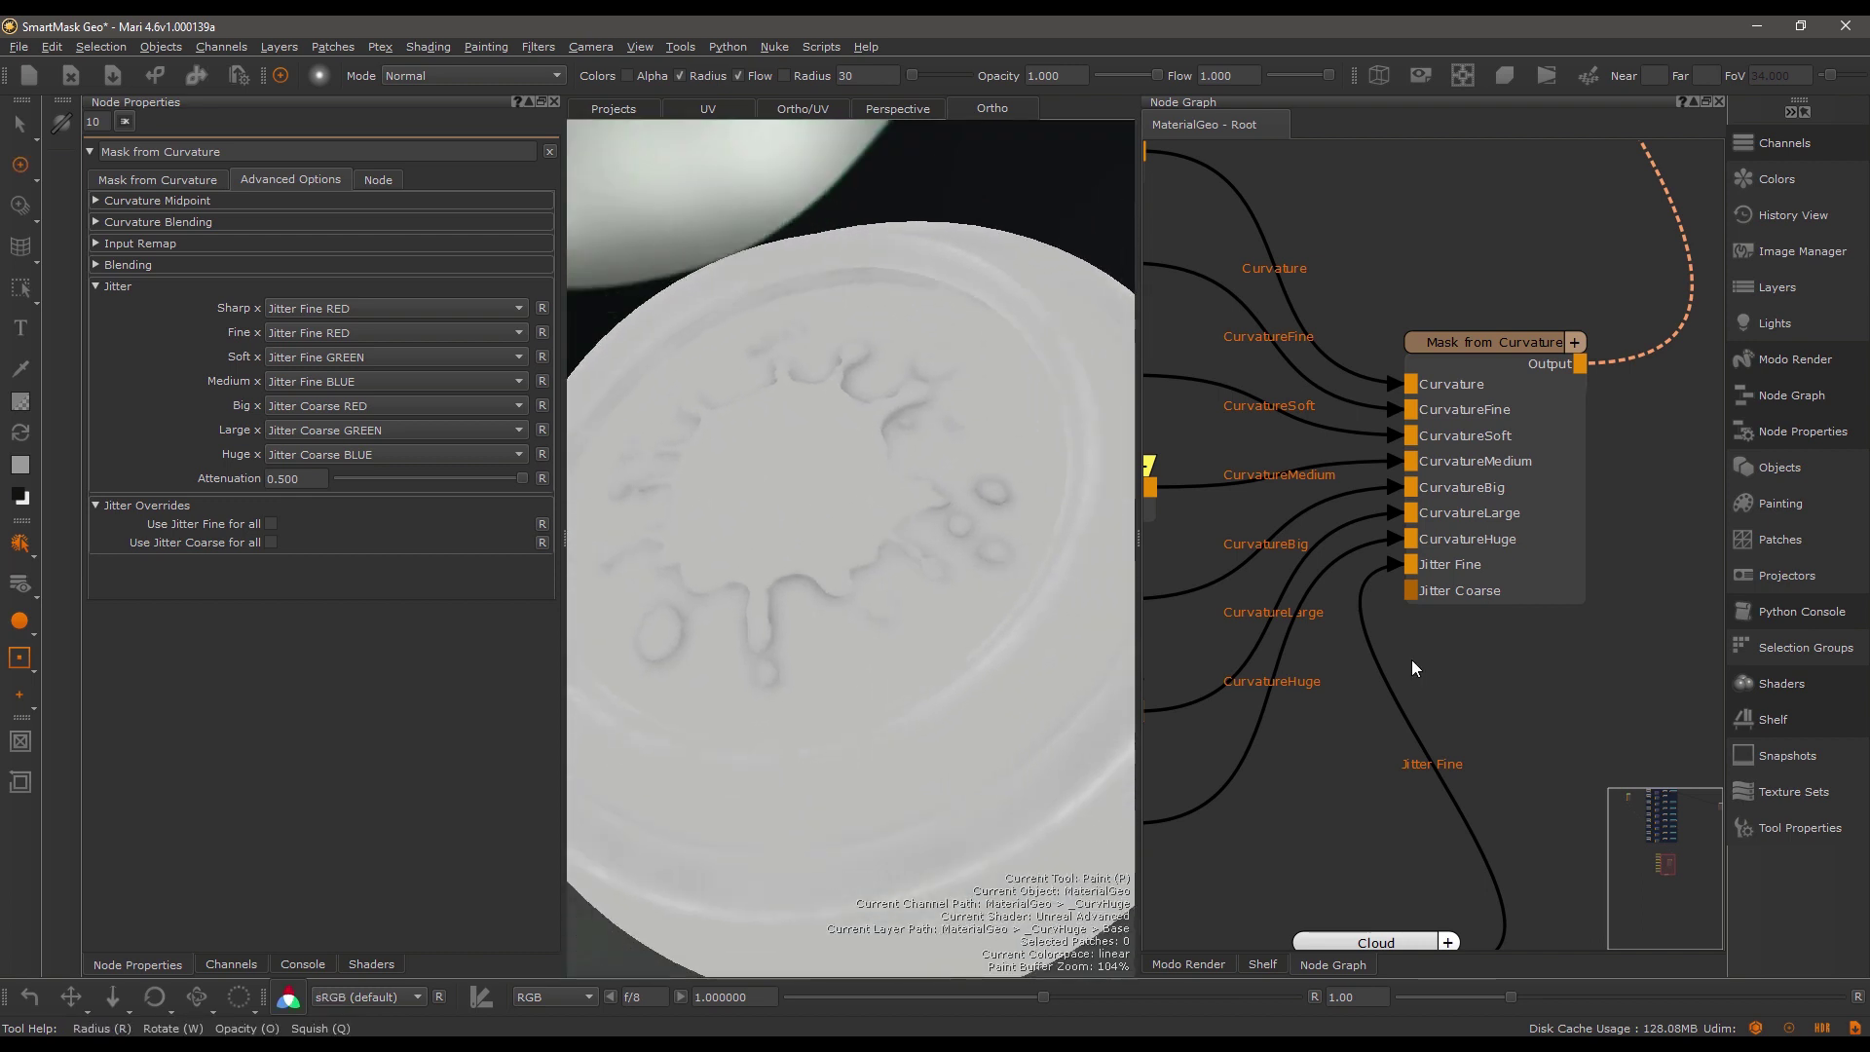
{"action": "left_click_drag", "start_coordinate": [1391, 568], "coordinate": [1322, 708]}
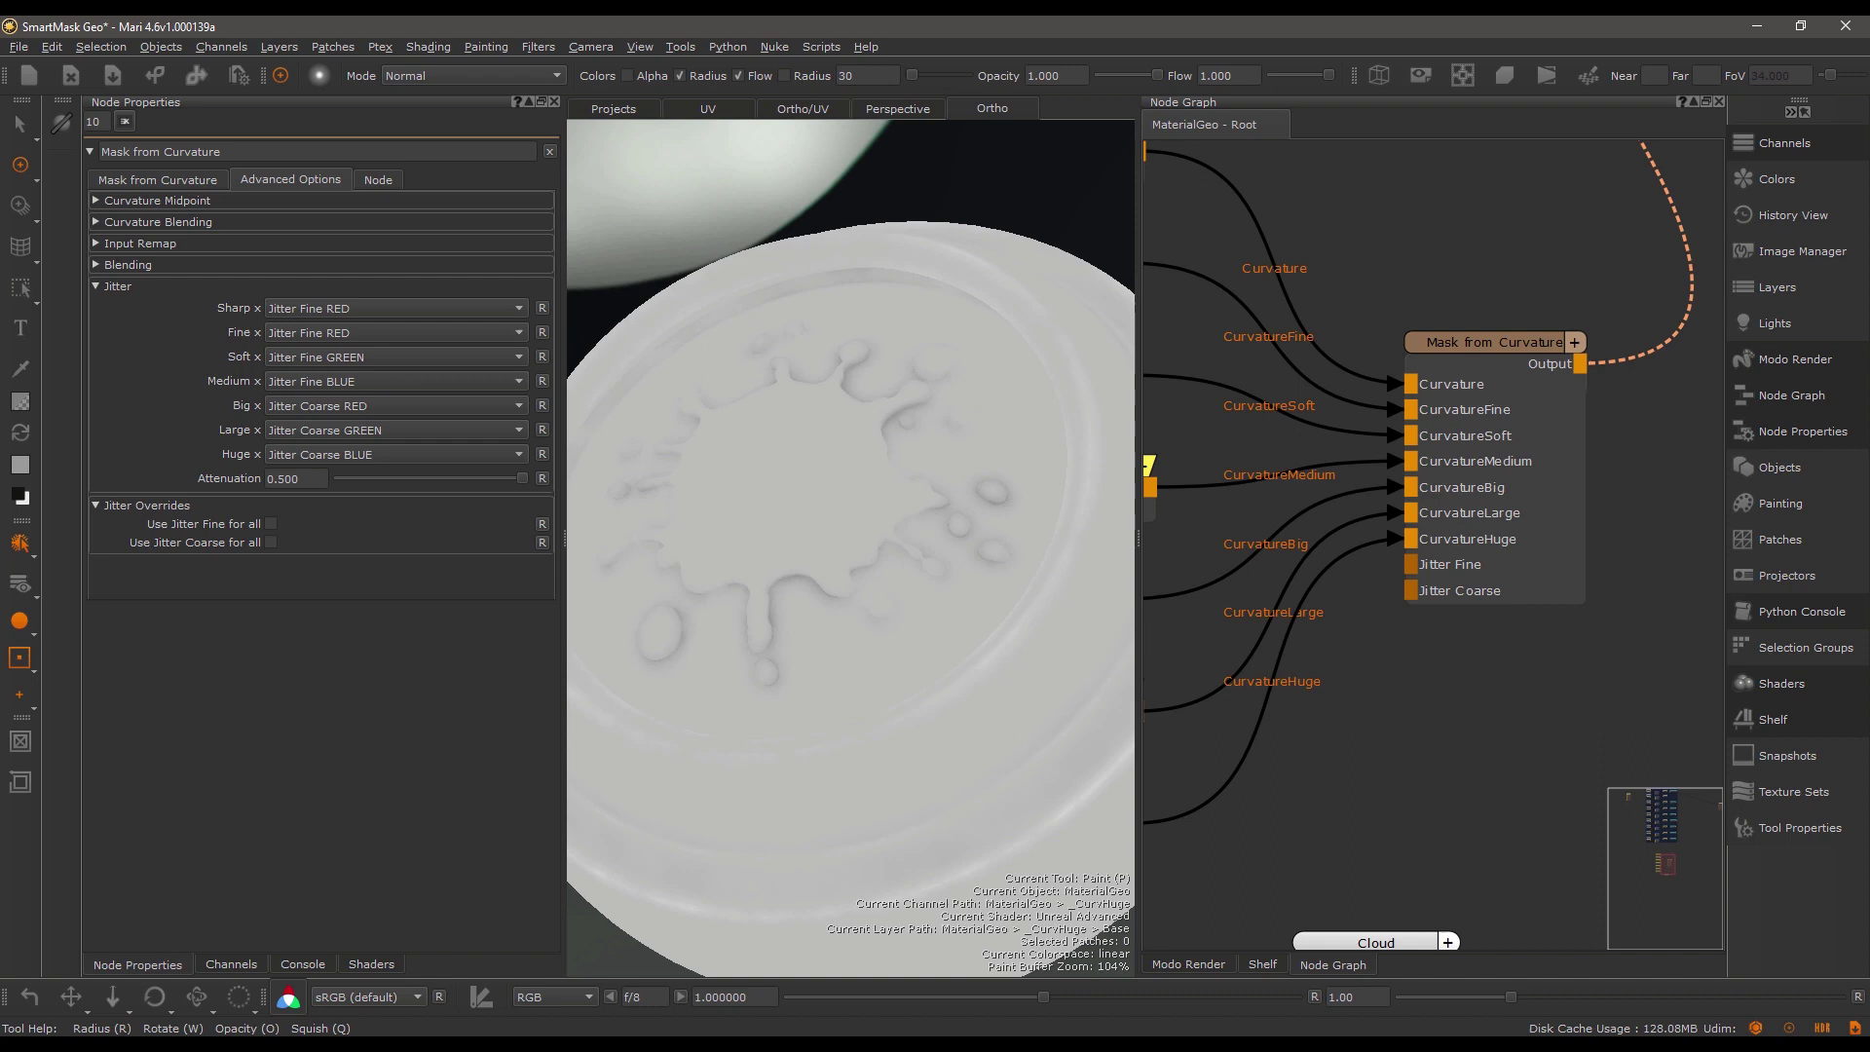
{"action": "left_click", "coordinate": [1377, 942]}
{"action": "middle_click_drag", "start_coordinate": [1436, 912], "coordinate": [1393, 783]}
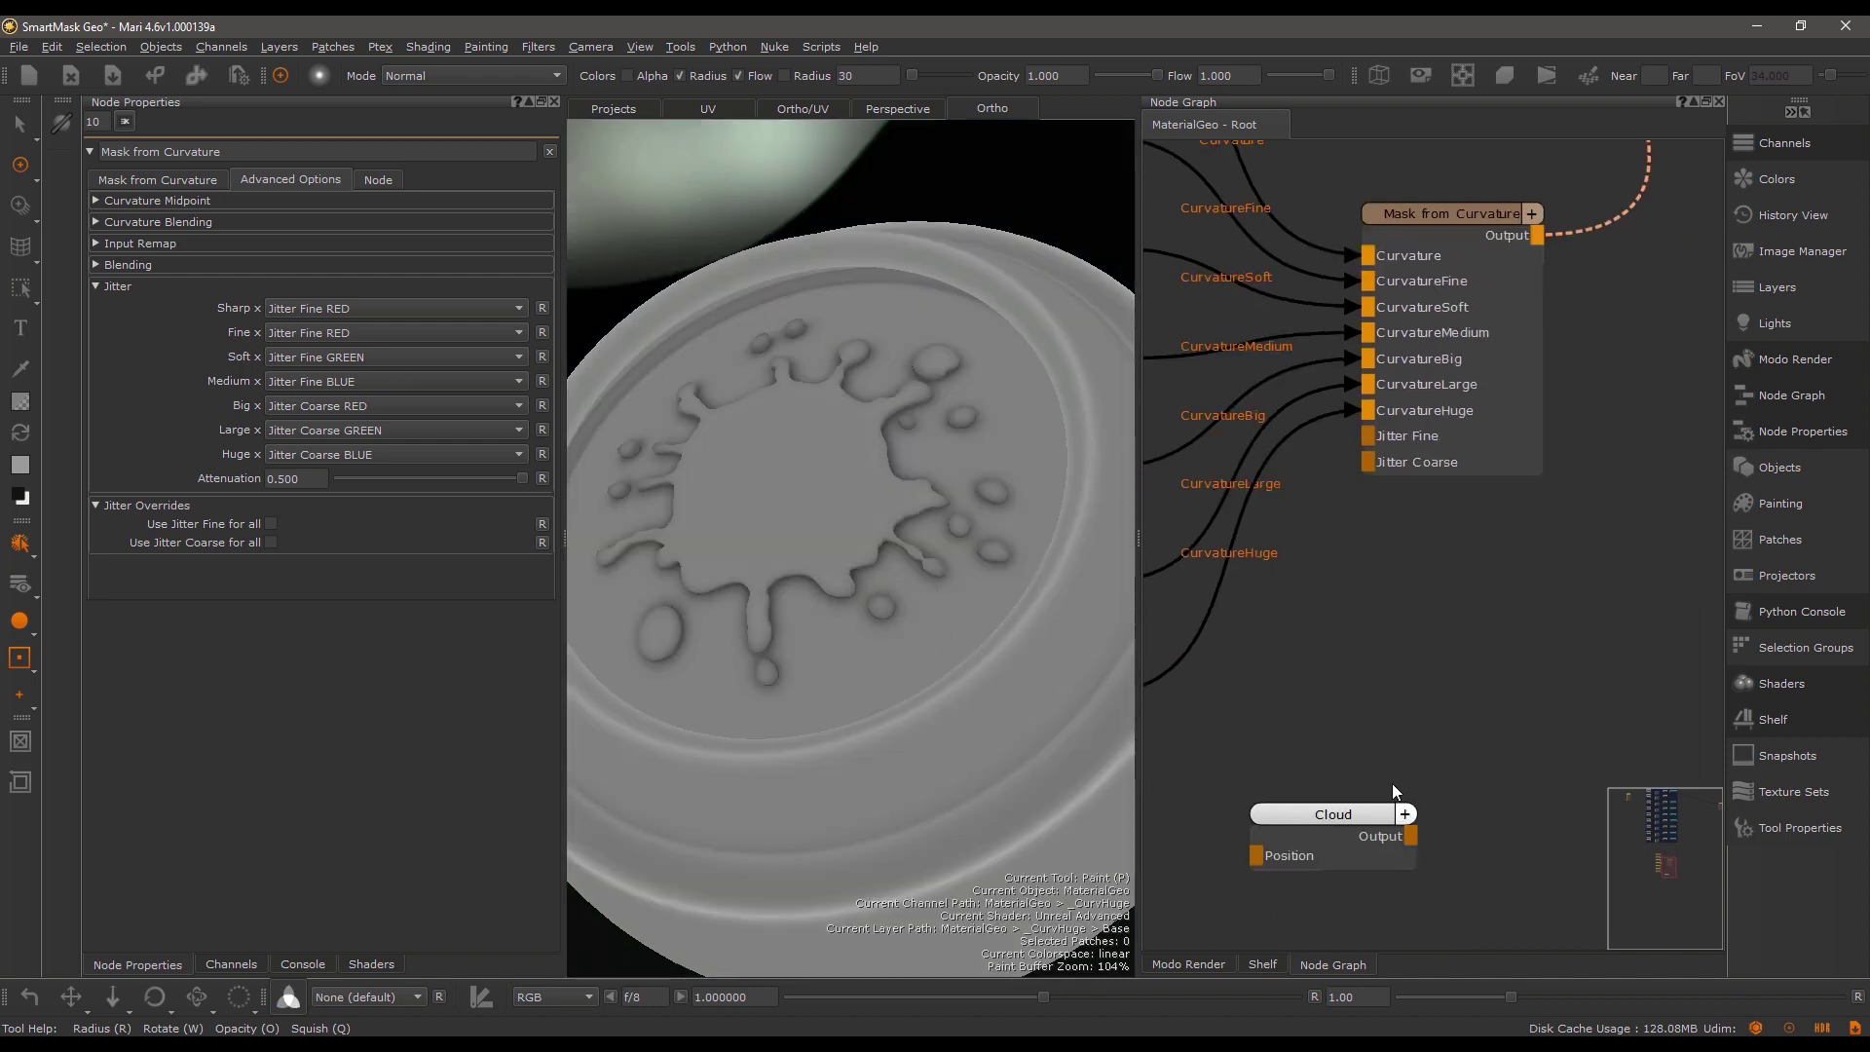
{"action": "left_click_drag", "start_coordinate": [1412, 834], "coordinate": [1370, 437]}
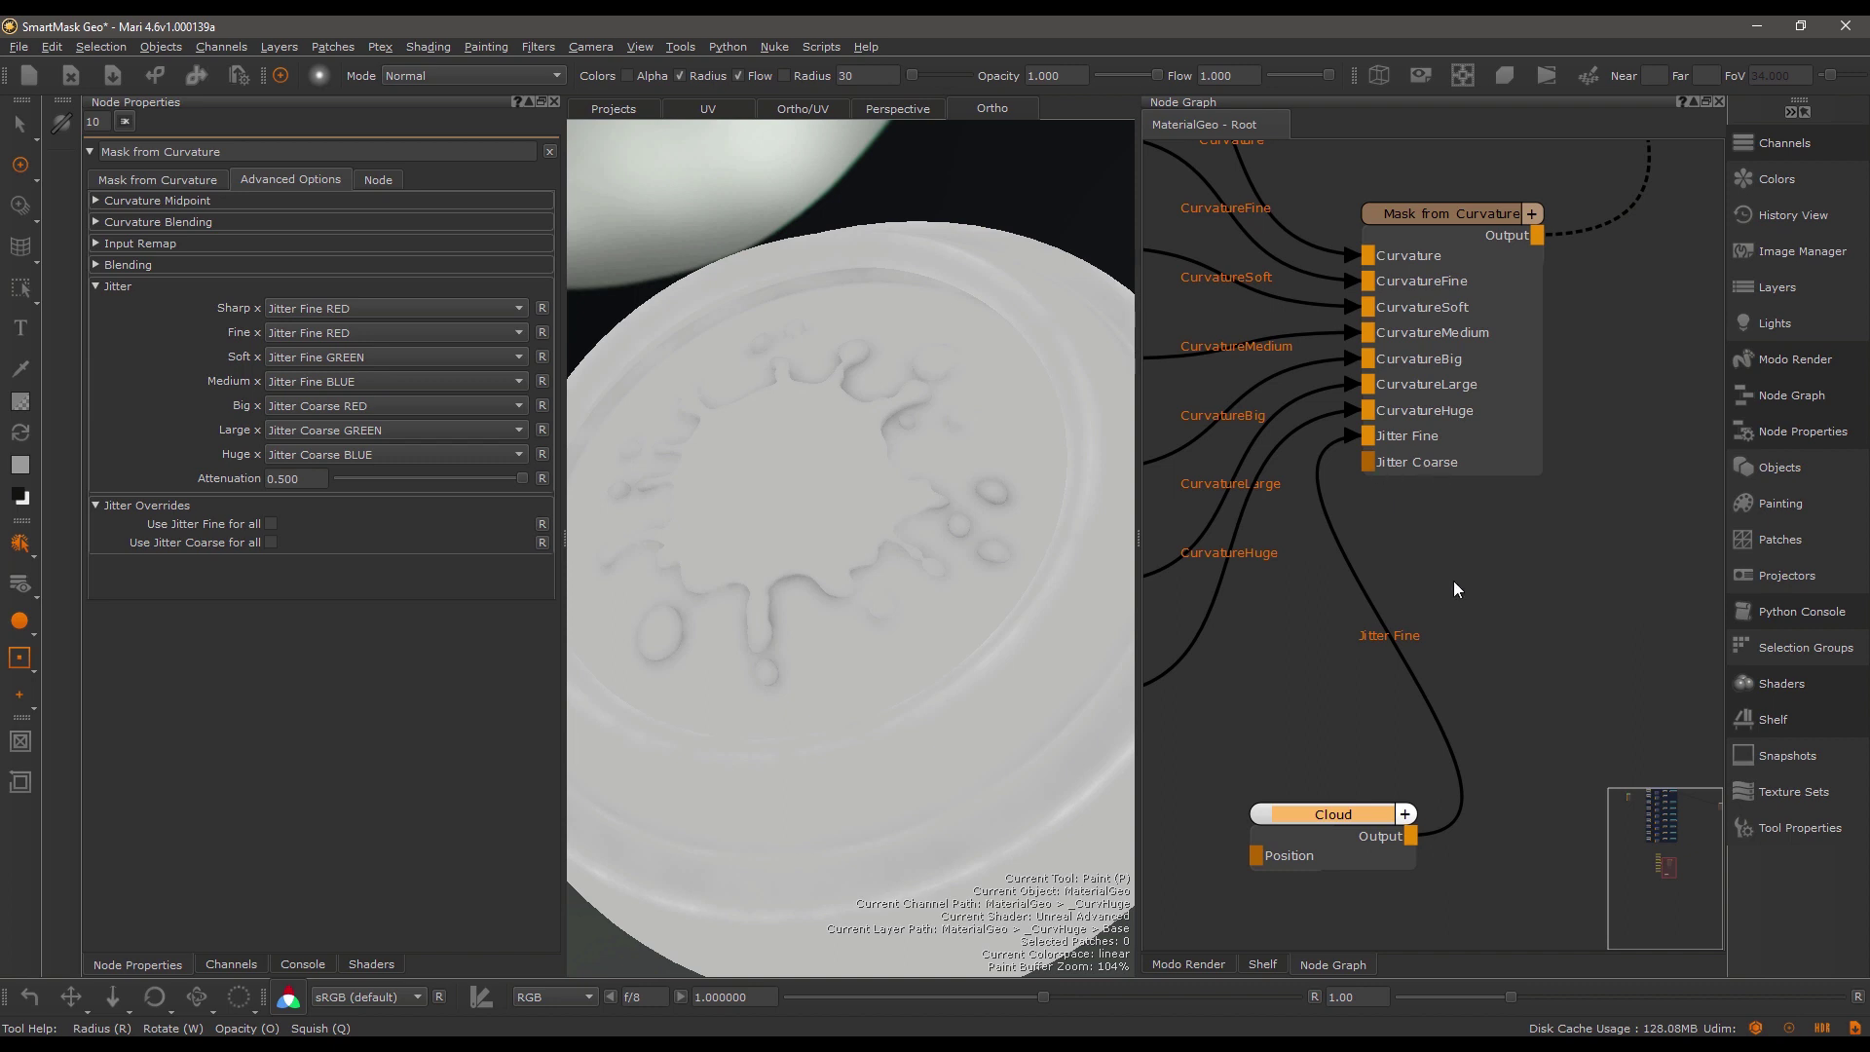
Create an FBM+ node and connect its output to the Jitter Coarse input.
{"action": "middle_click_drag", "start_coordinate": [1453, 581], "coordinate": [1418, 530]}
{"action": "key", "text": "Tab"}
{"action": "type", "text": "fbm"}
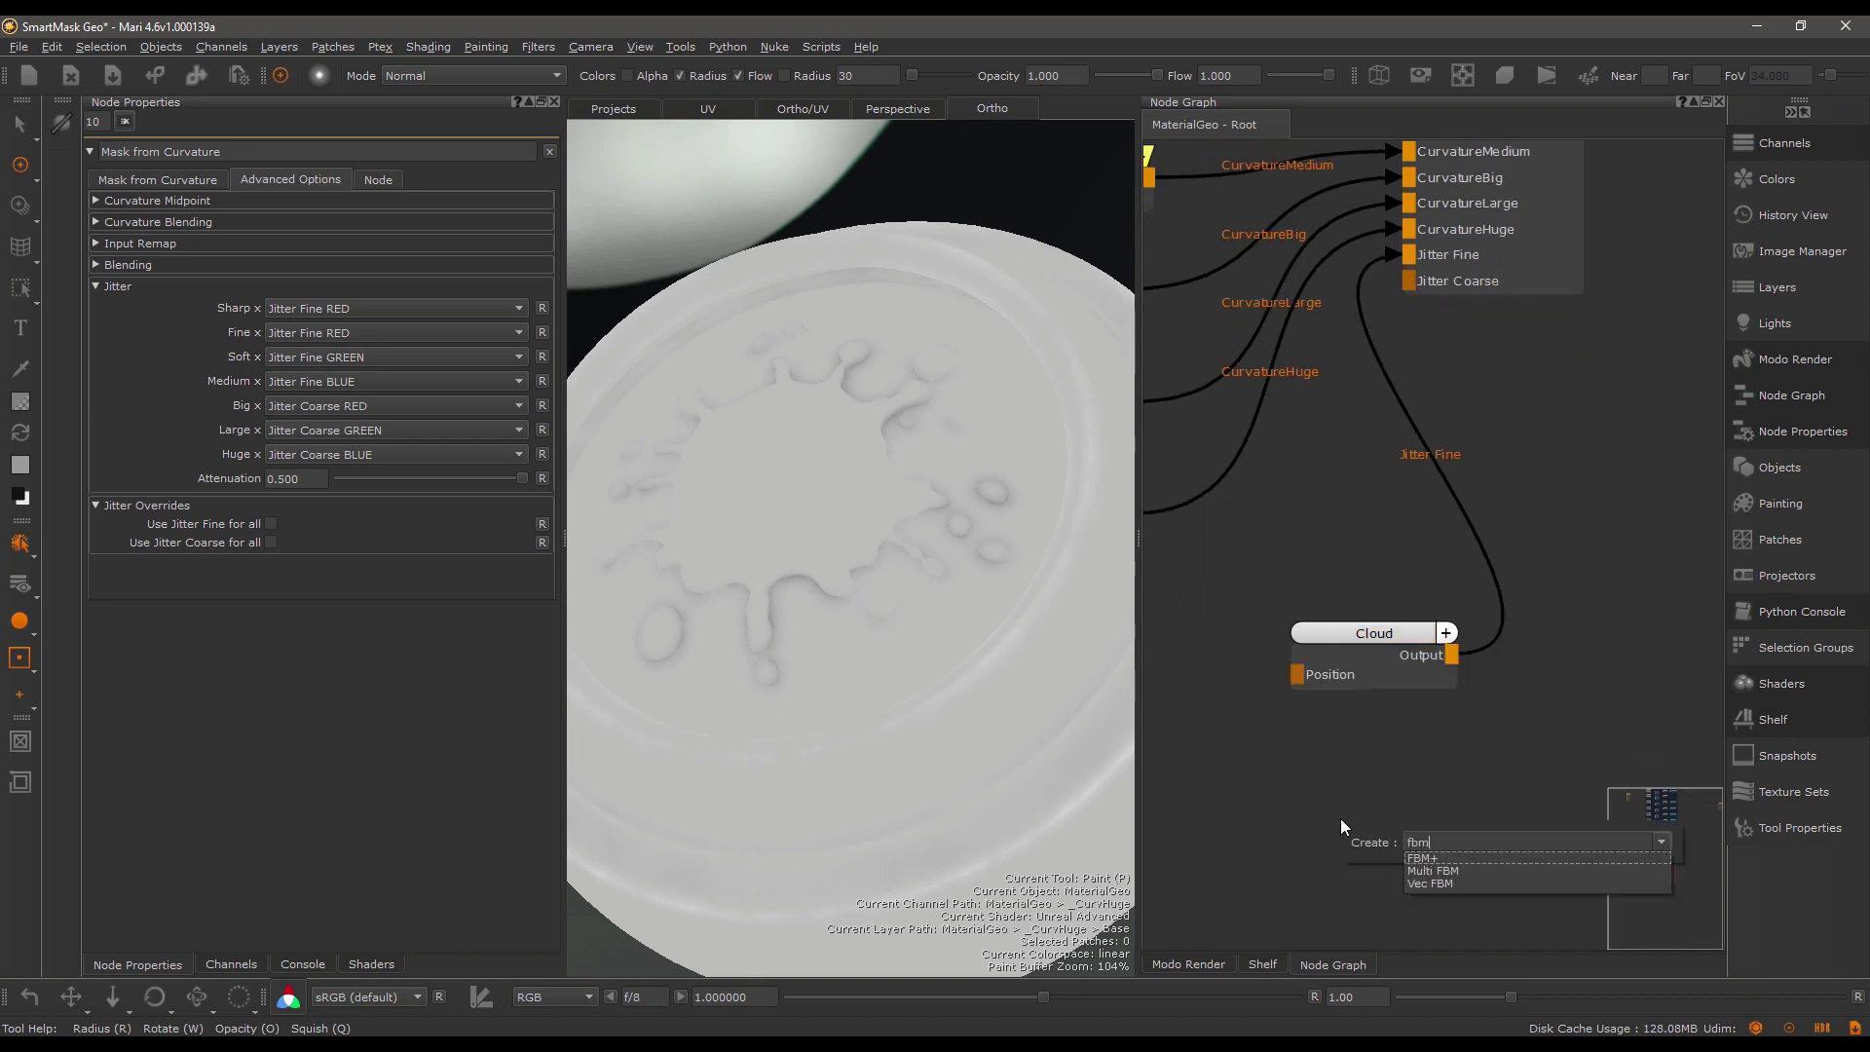
{"action": "key", "text": "Return"}
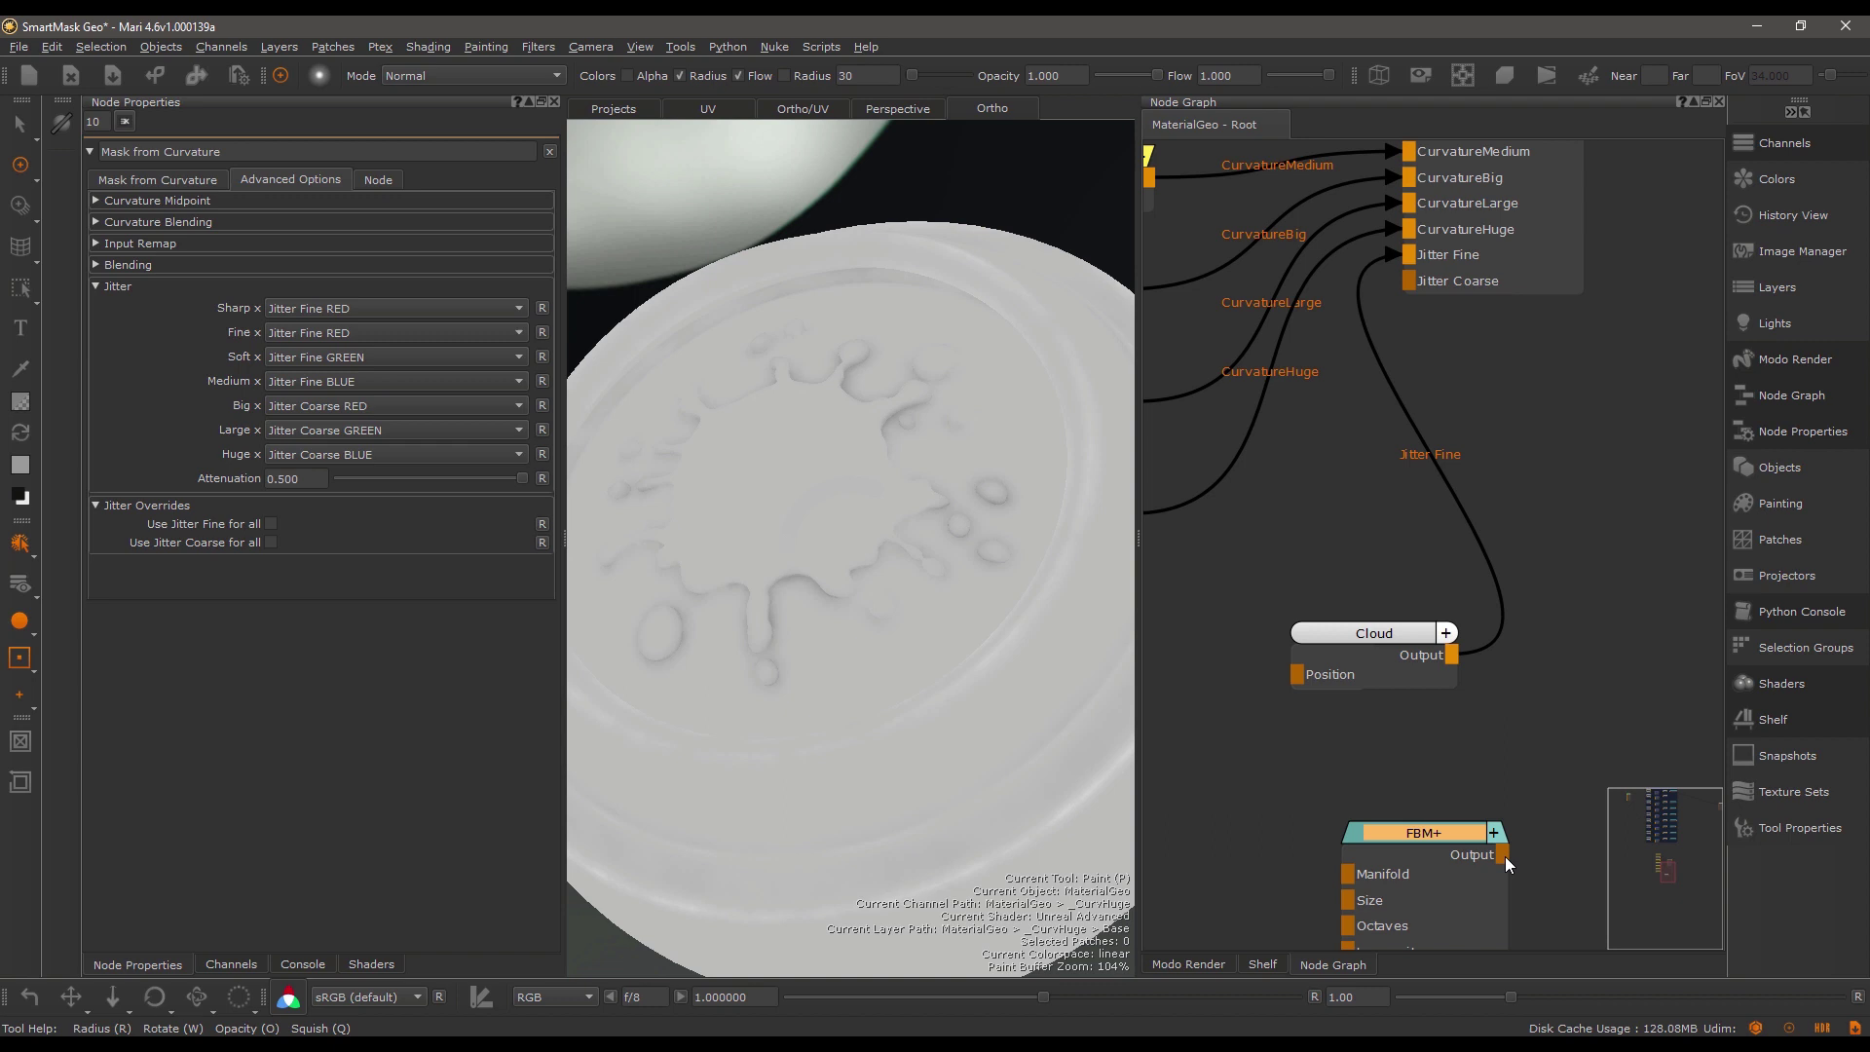
{"action": "left_click_drag", "start_coordinate": [1503, 854], "coordinate": [1428, 286]}
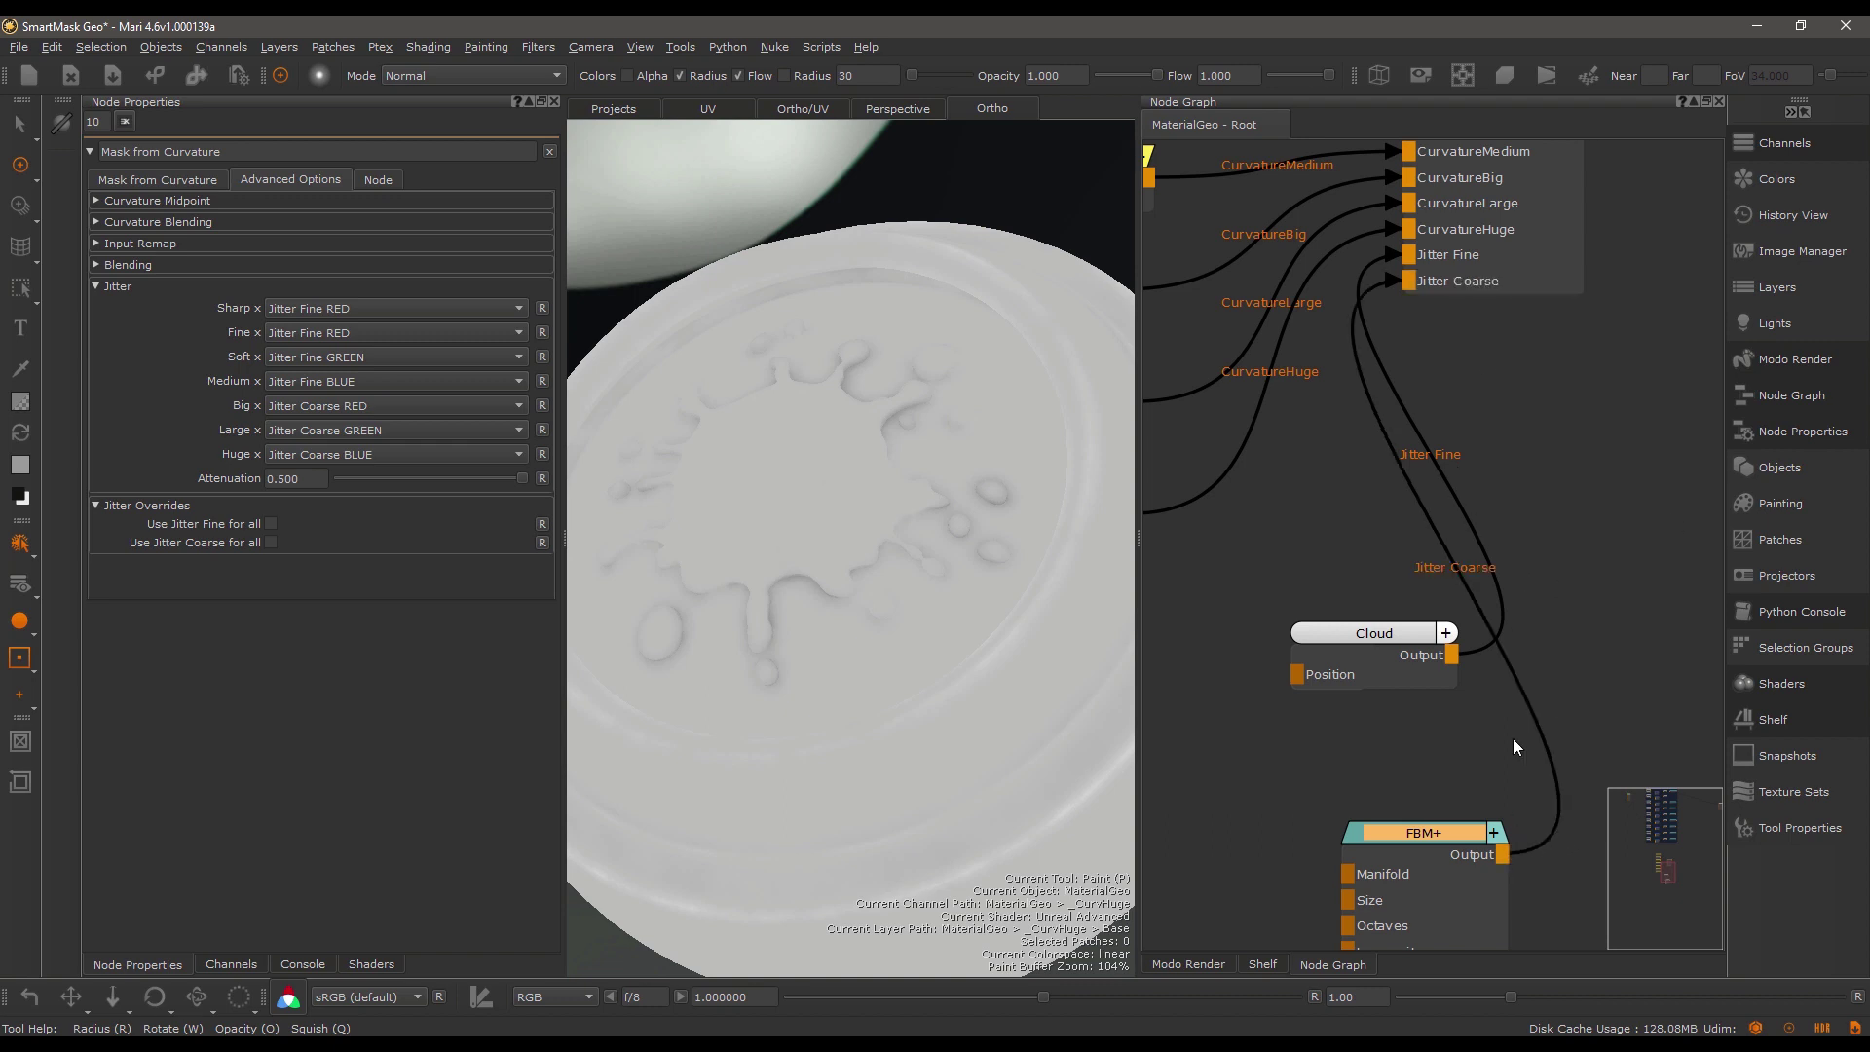
Raise the Huge influence to reveal edge wear, then set it back to zero.
{"action": "left_click", "coordinate": [156, 172]}
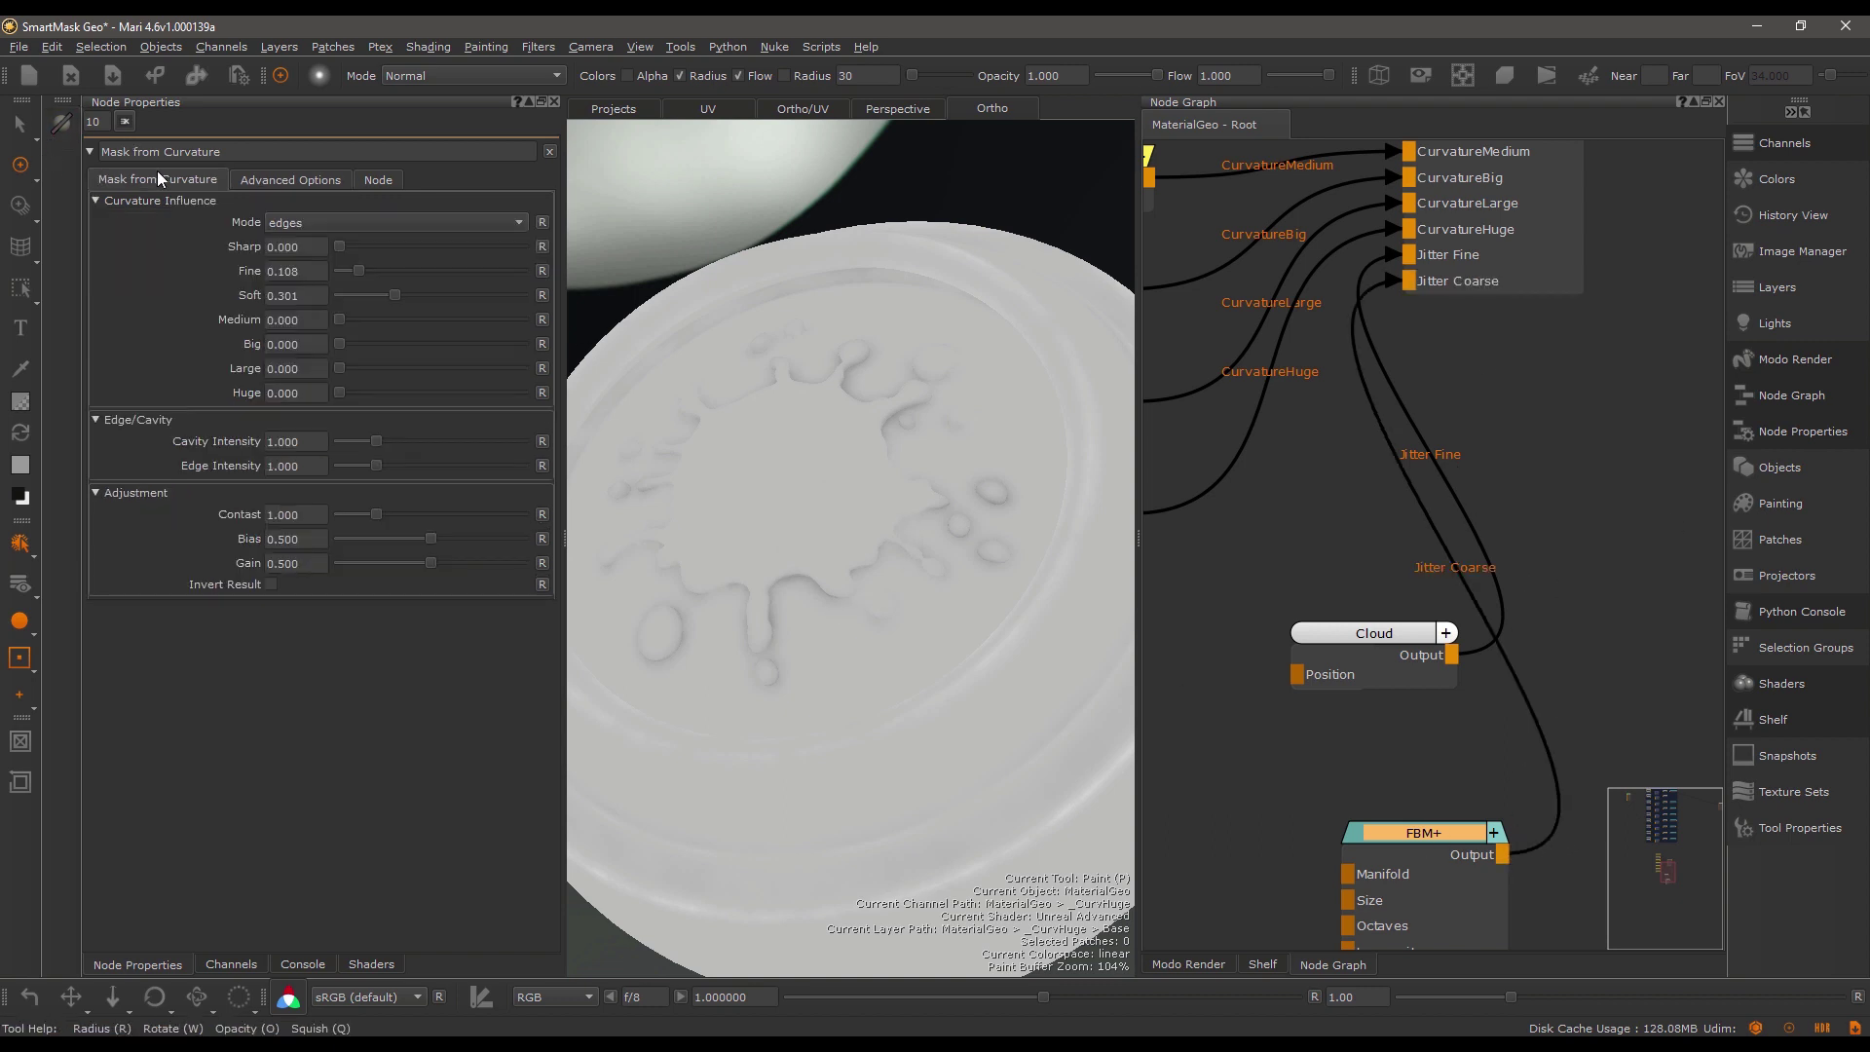
{"action": "left_click_drag", "start_coordinate": [339, 394], "coordinate": [522, 411]}
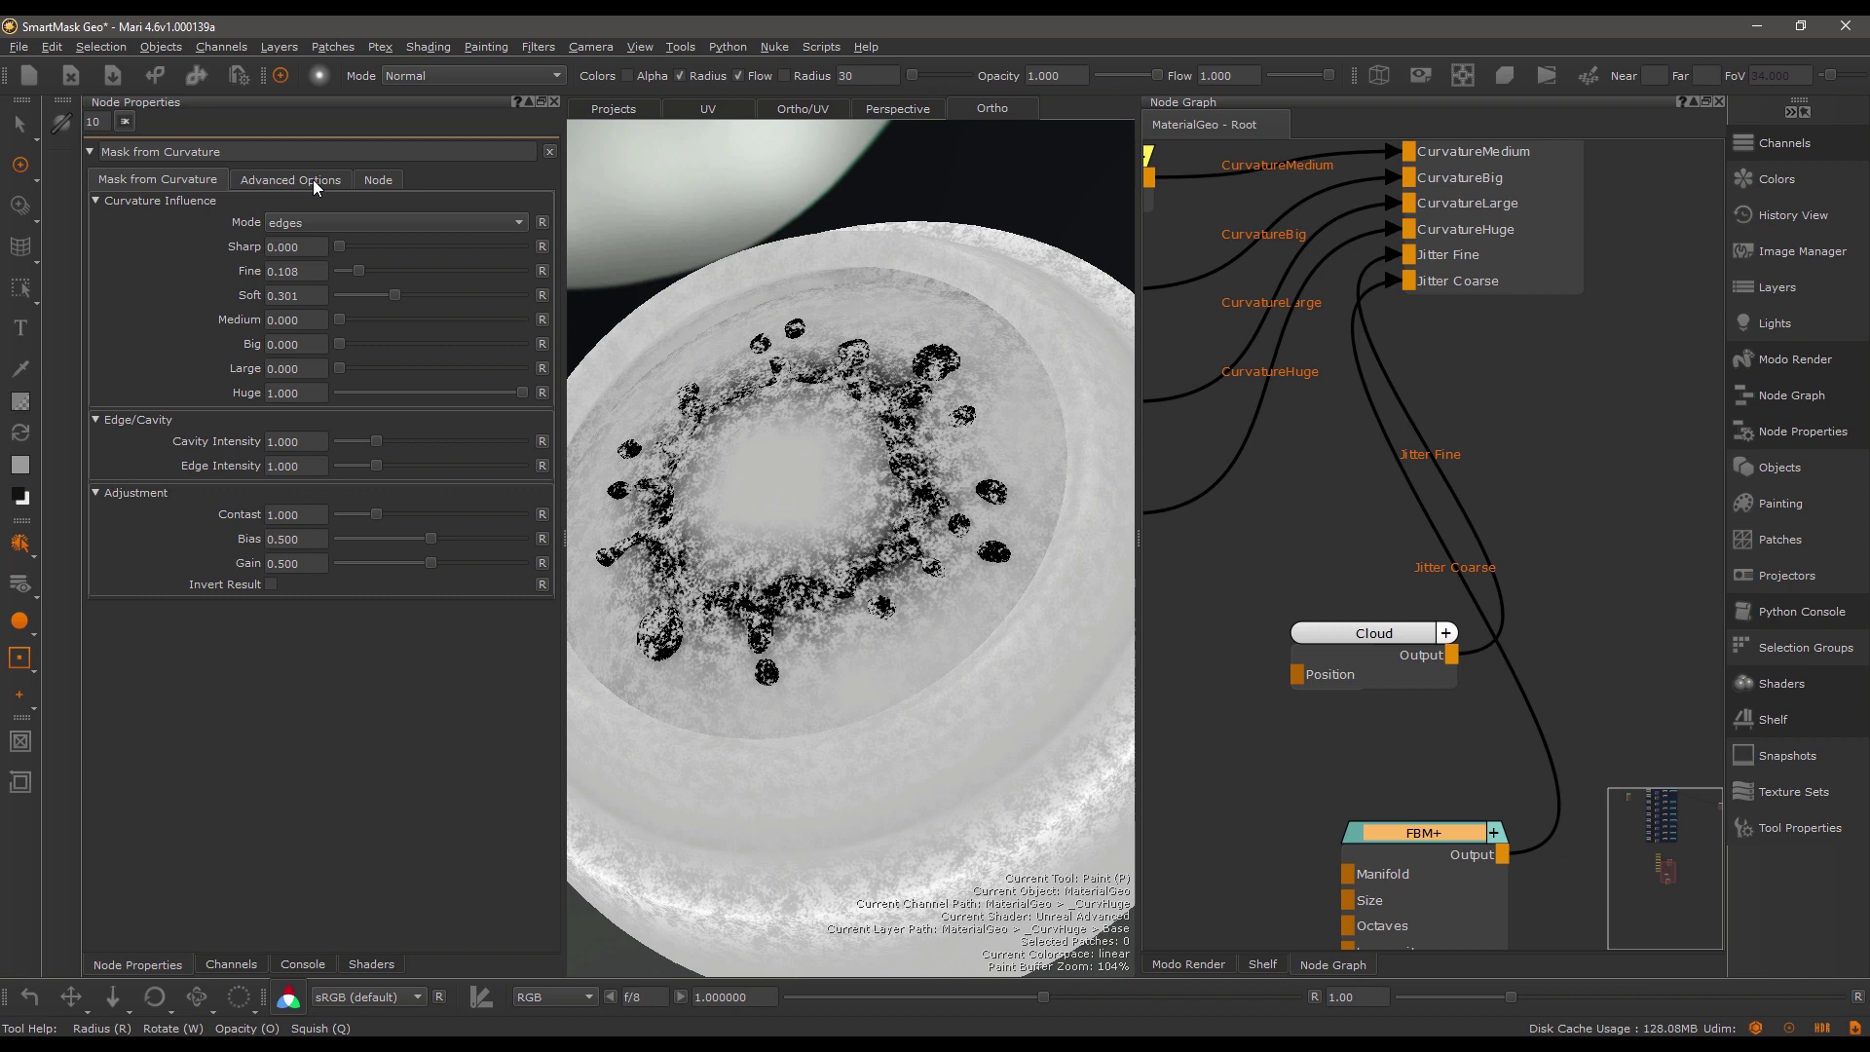
{"action": "left_click_drag", "start_coordinate": [524, 390], "coordinate": [290, 388]}
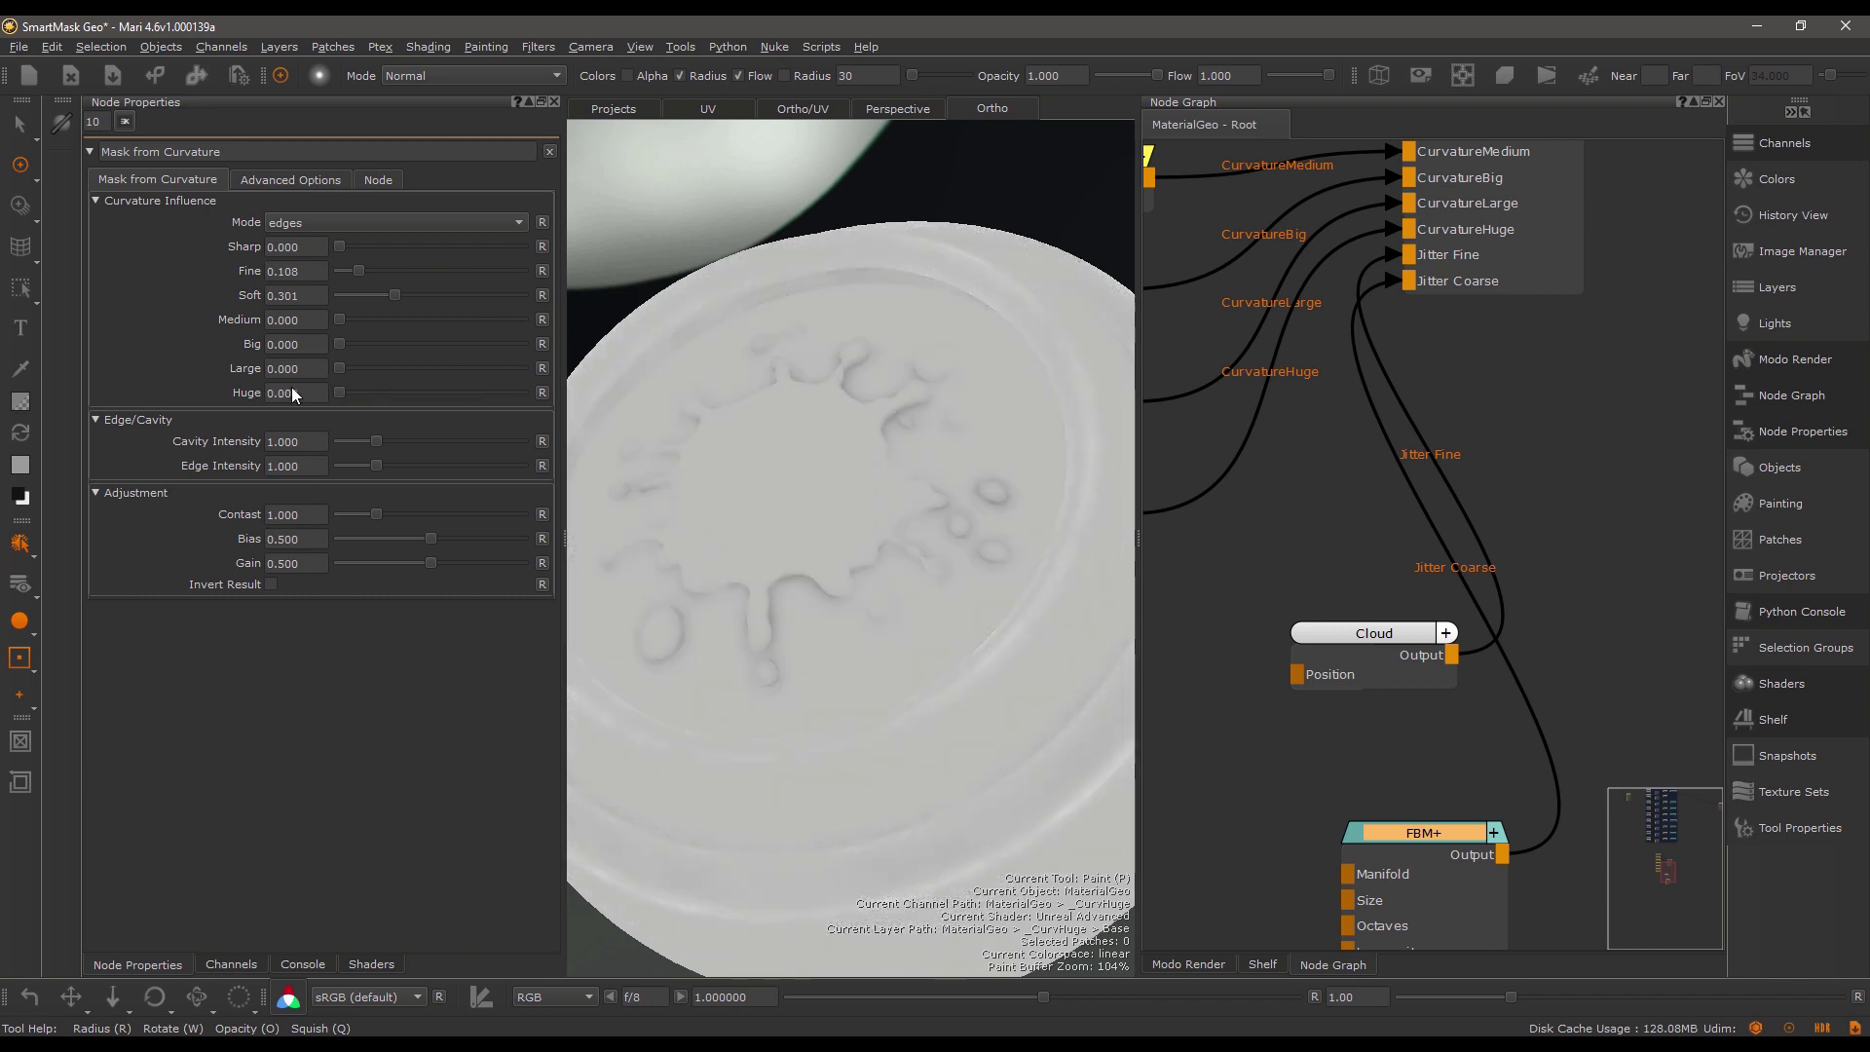
{"action": "left_click", "coordinate": [290, 179]}
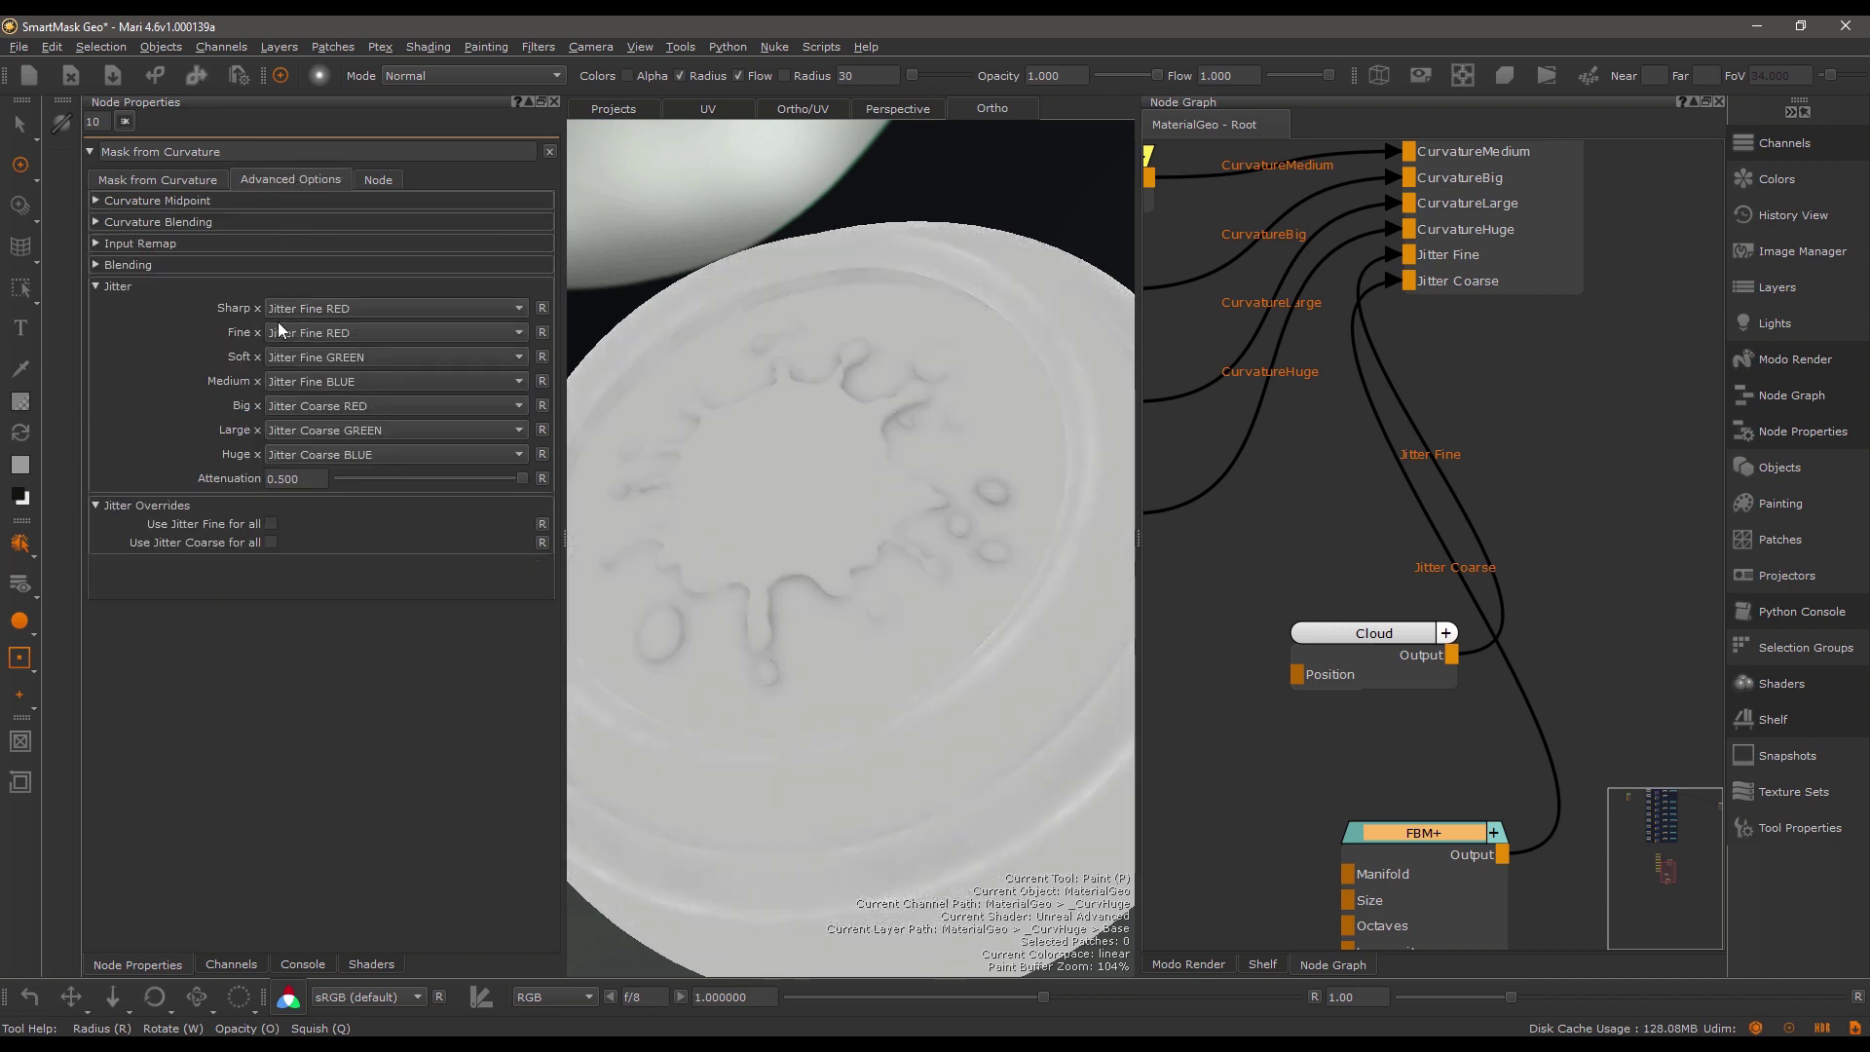
Leave Sharp's jitter channel mapping unchanged and switch to the Mask from Curvature help page.
{"action": "left_click", "coordinate": [300, 310]}
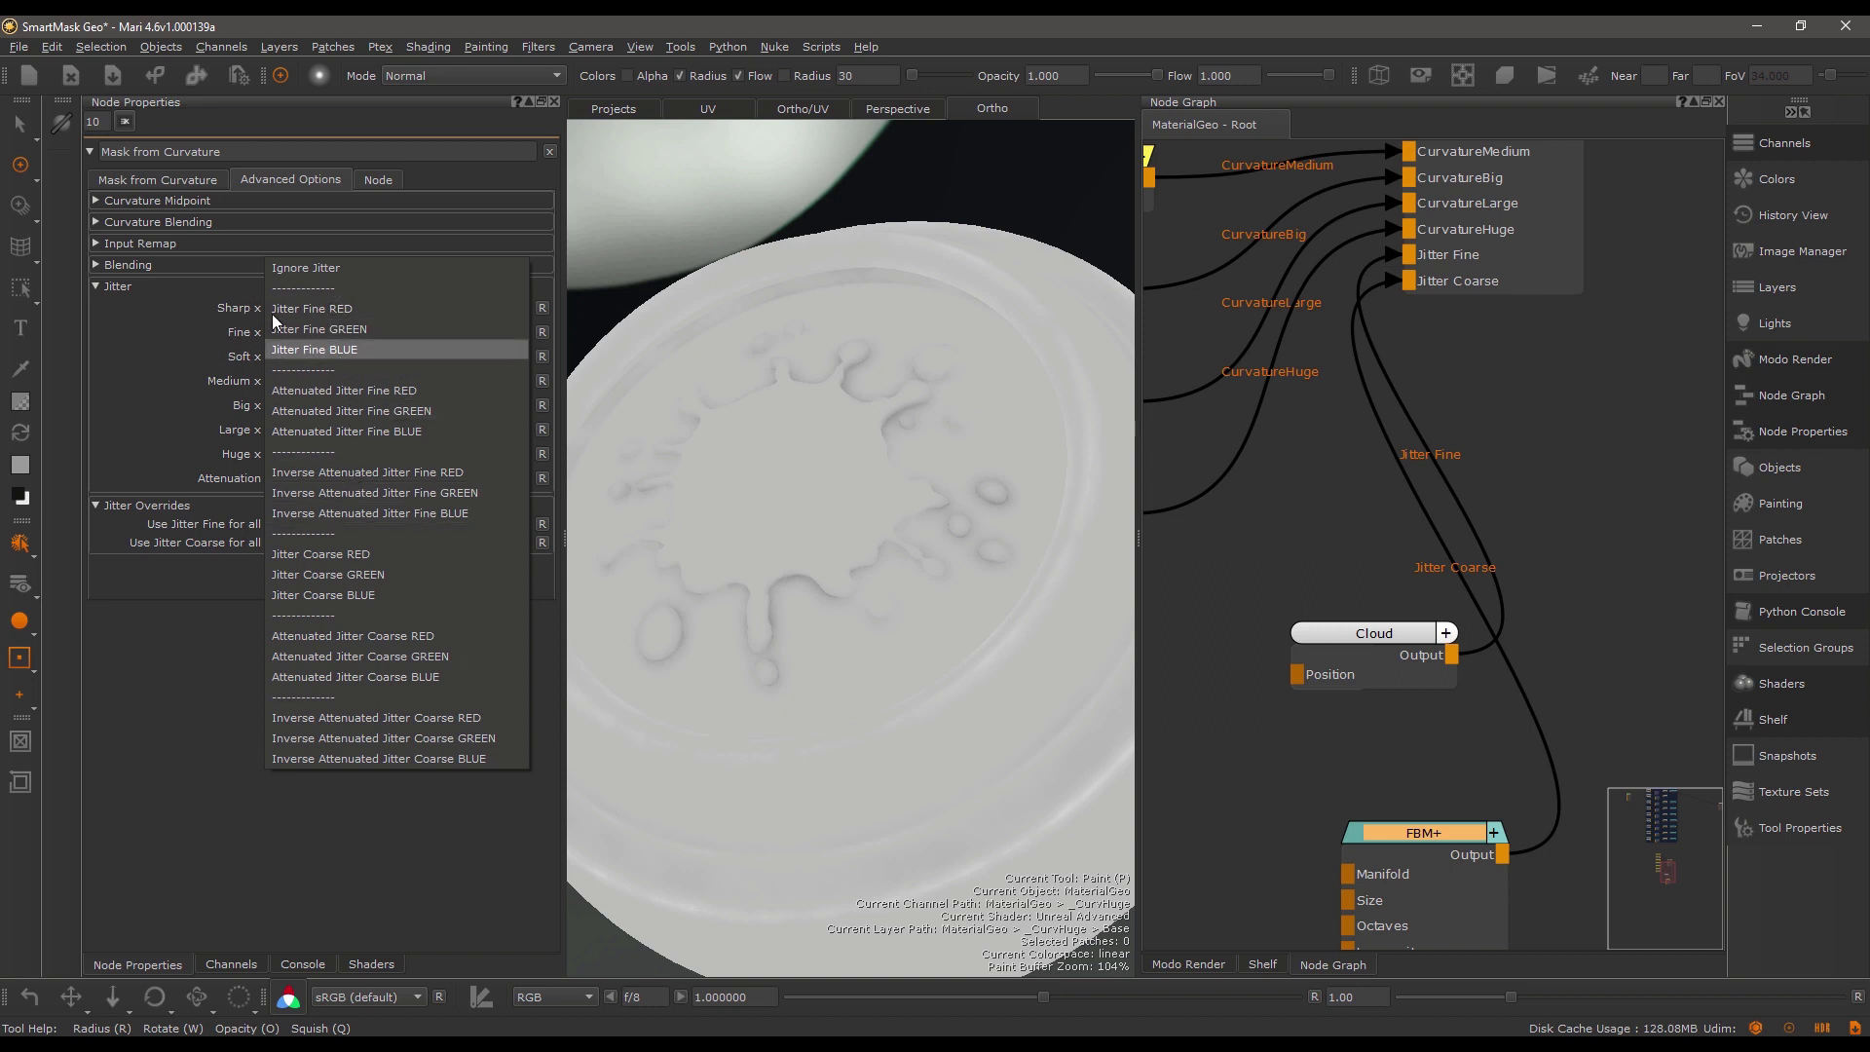
{"action": "left_click", "coordinate": [248, 388]}
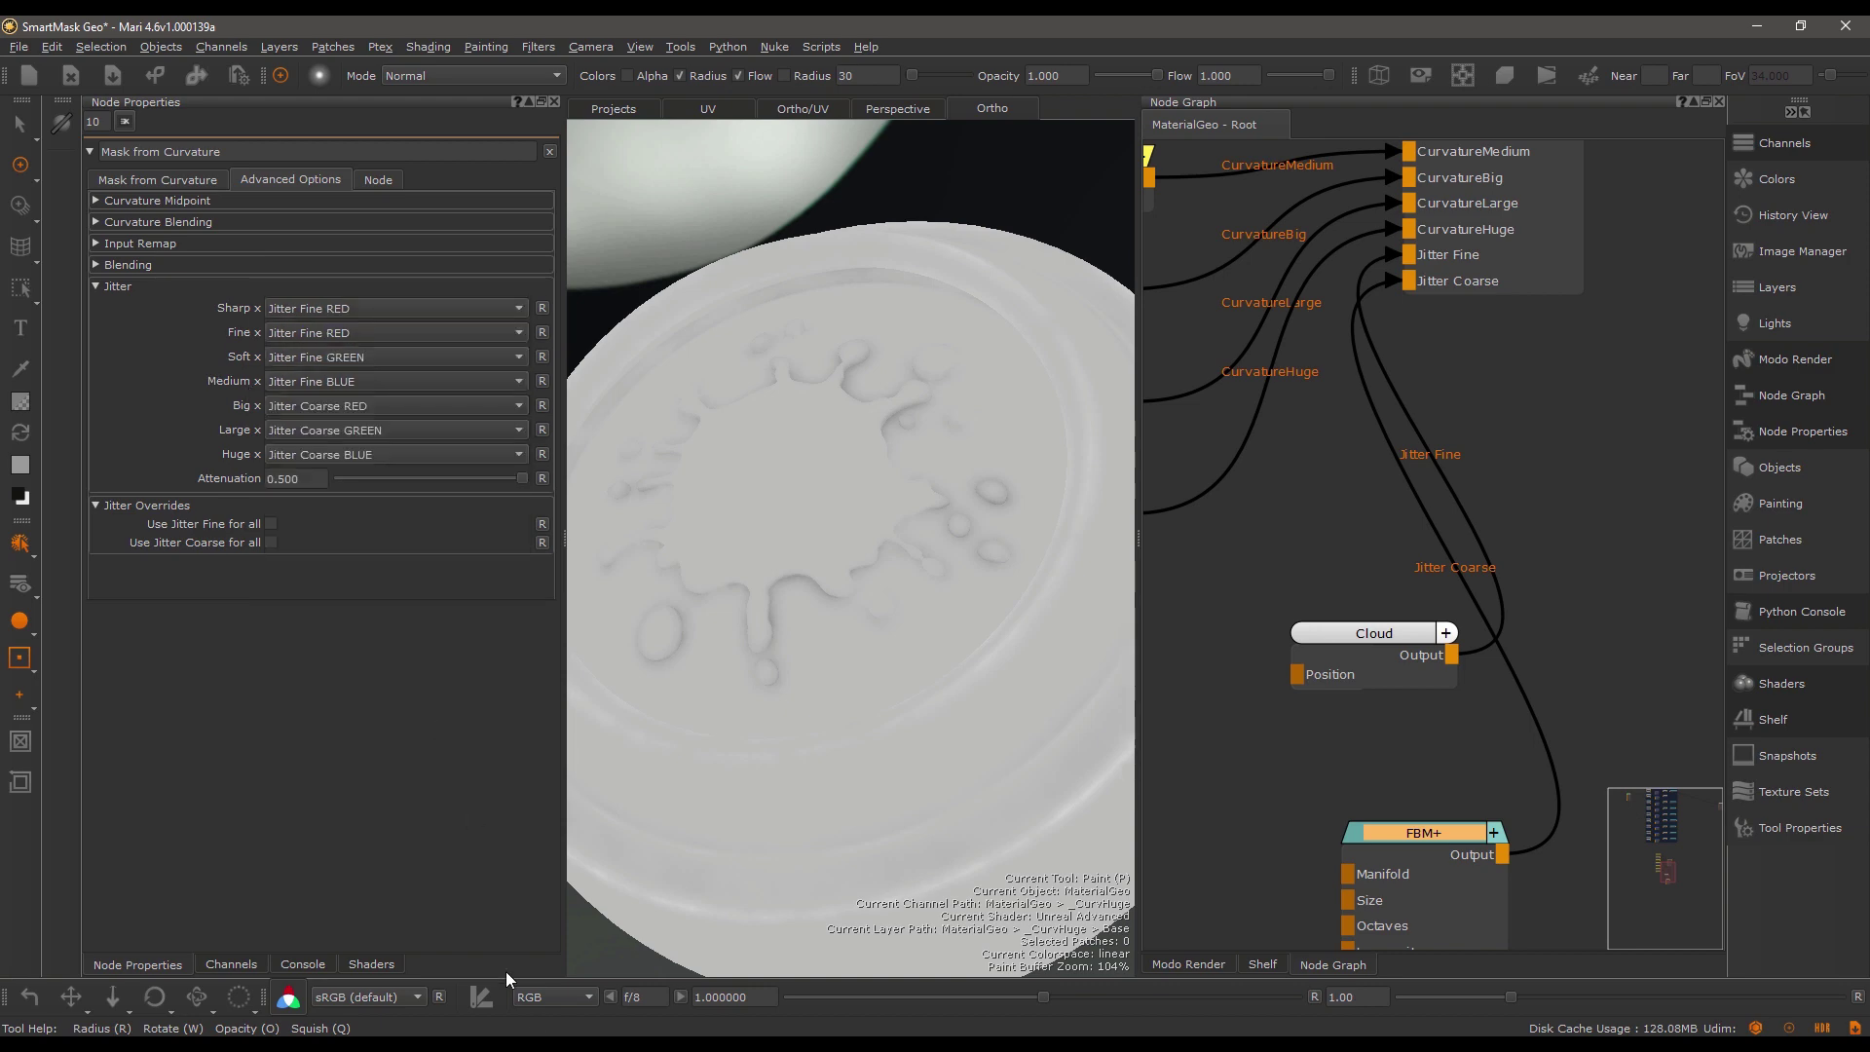
{"action": "key", "text": "alt+Tab"}
Read the help's Jitter table, select the Attenuated Jitter Fine RED formula, and return to Mari.
{"action": "scroll", "coordinate": [489, 278], "scroll_direction": "up", "scroll_amount": 2}
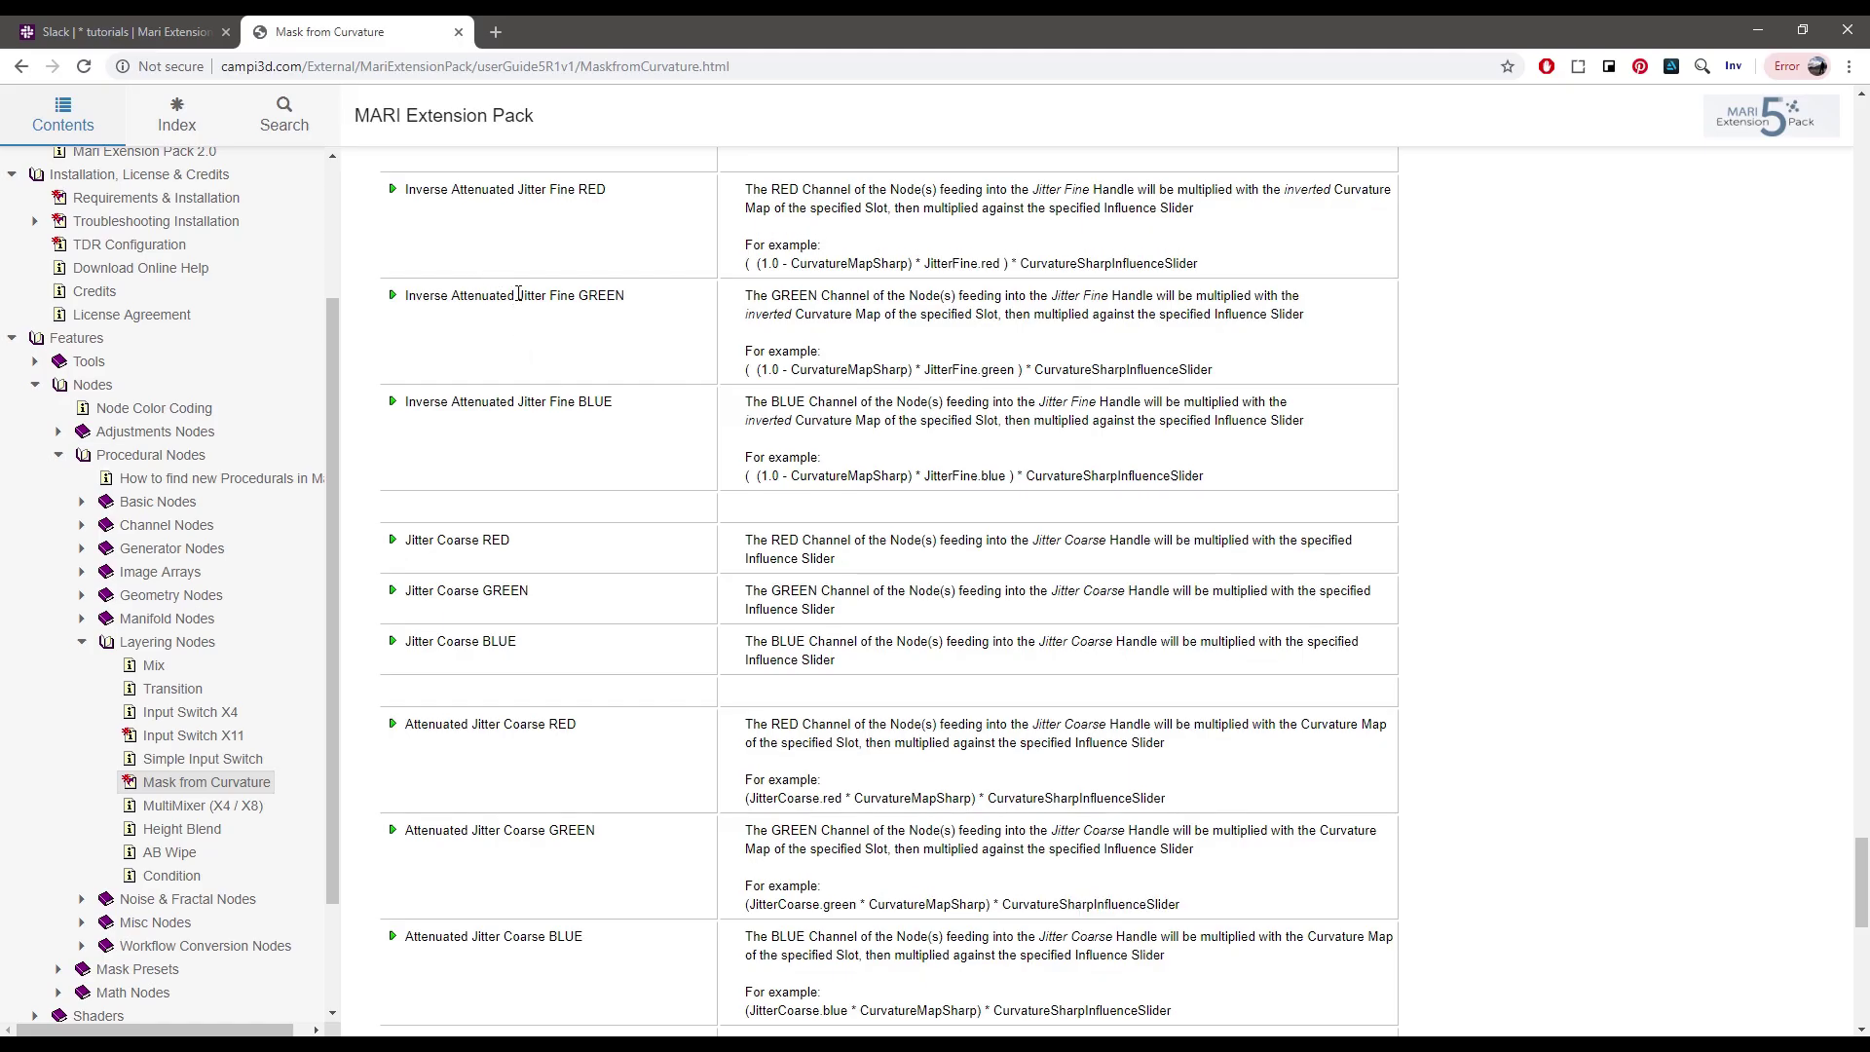
{"action": "scroll", "coordinate": [723, 384], "scroll_direction": "up", "scroll_amount": 4}
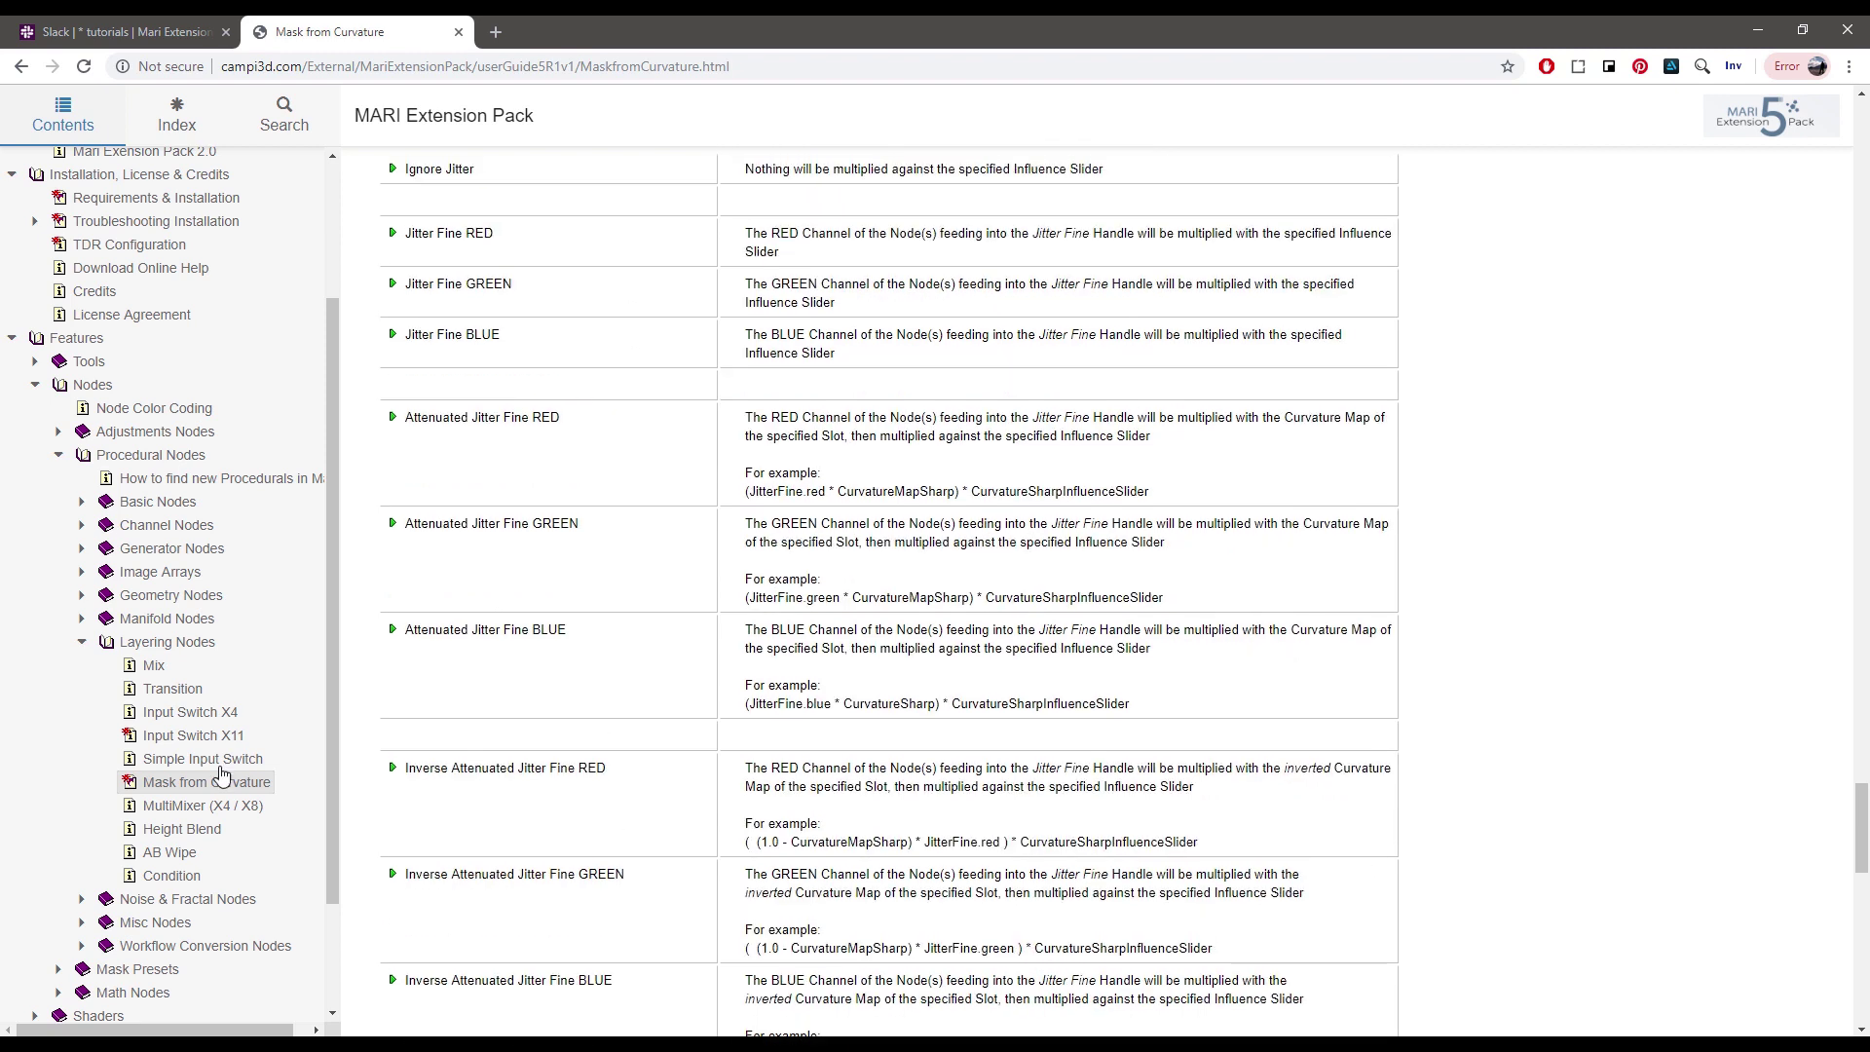
{"action": "scroll", "coordinate": [499, 265], "scroll_direction": "up", "scroll_amount": 3}
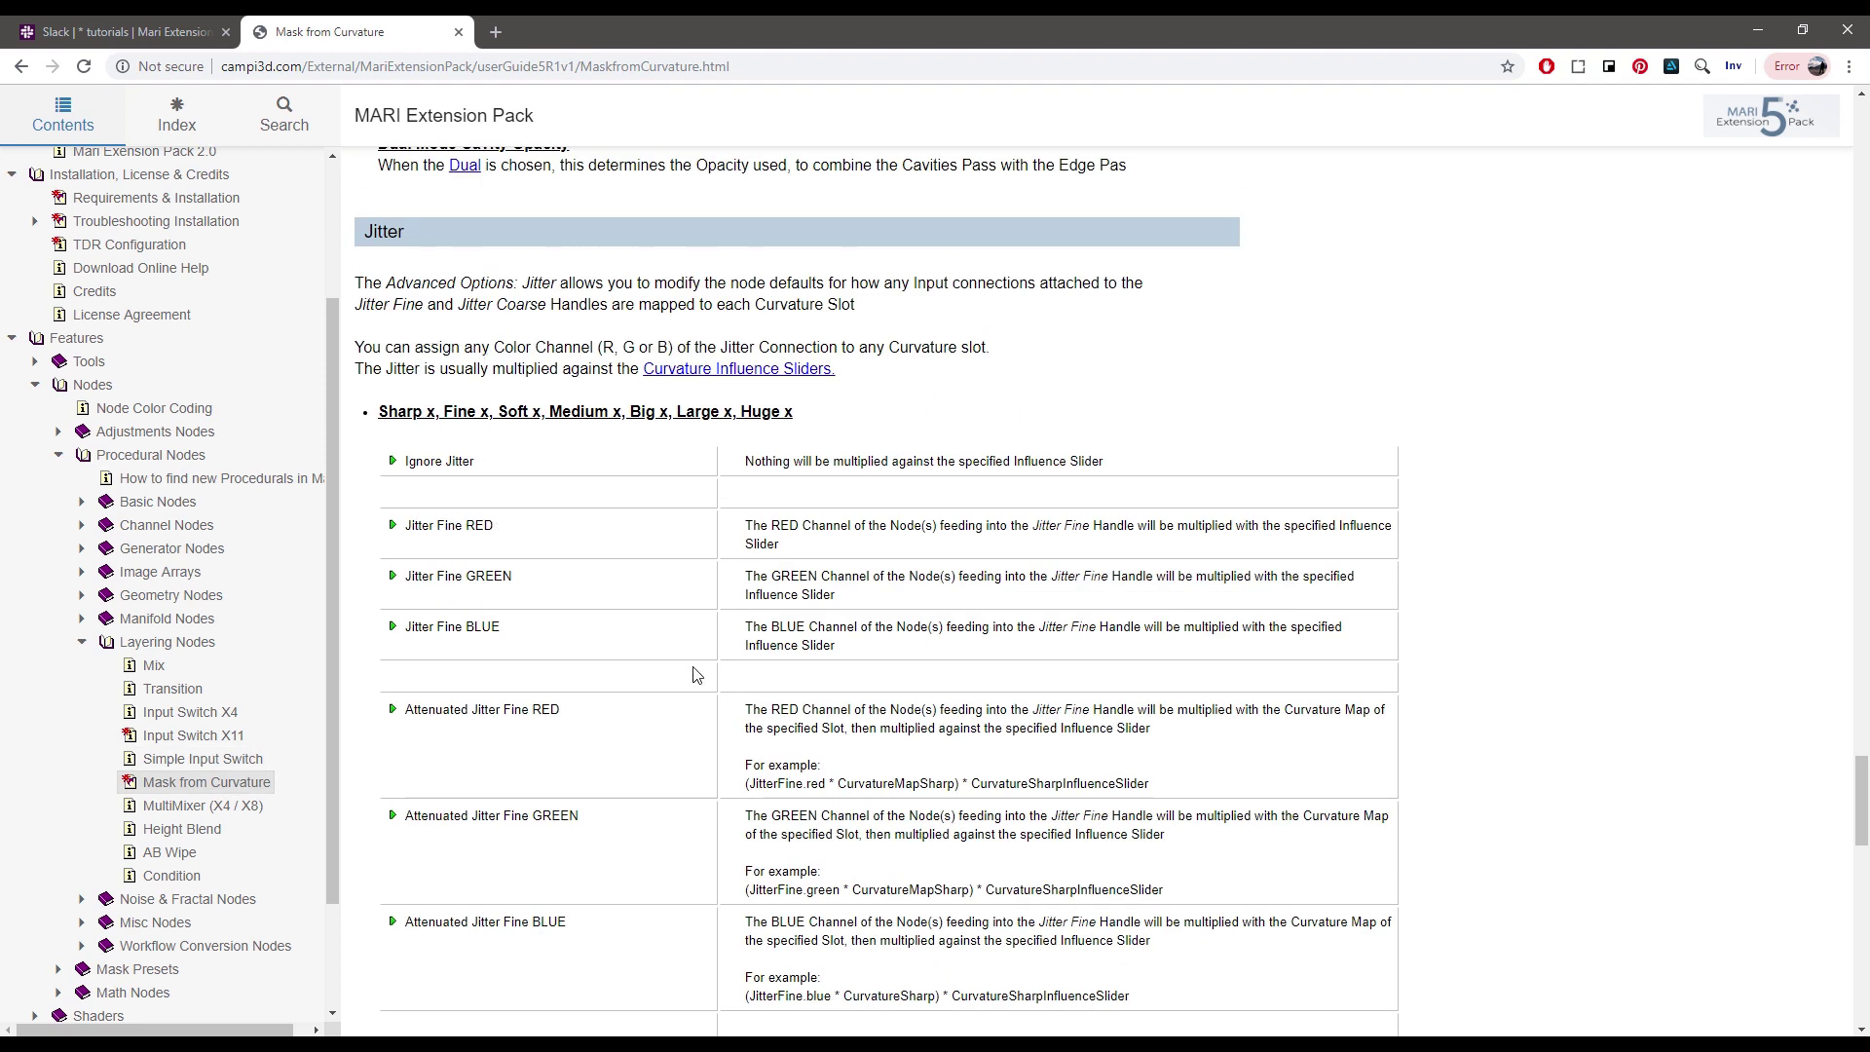
{"action": "left_click_drag", "start_coordinate": [744, 784], "coordinate": [1155, 785]}
{"action": "scroll", "coordinate": [1154, 785], "scroll_direction": "down", "scroll_amount": 4}
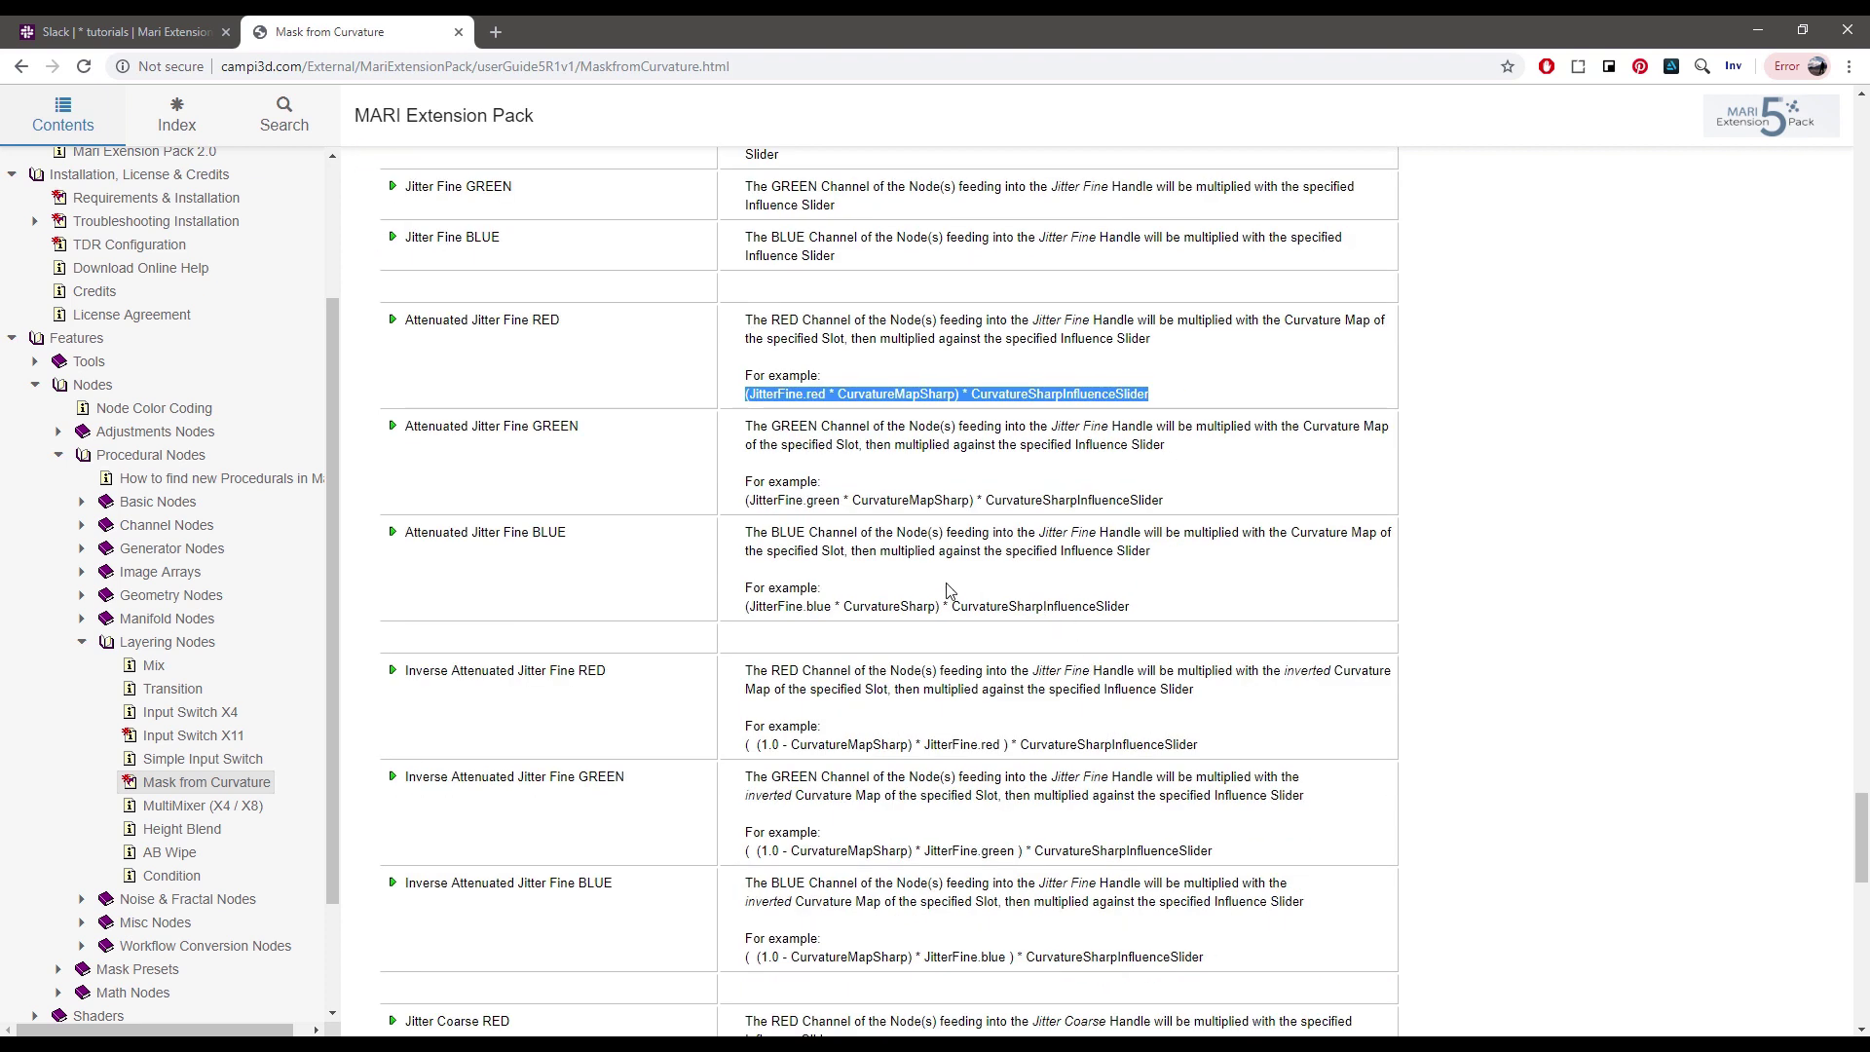
{"action": "key", "text": "alt+Tab"}
Raise Soft curvature influence to 1.000 and map Soft jitter to Inverse Attenuated Jitter Fine RED.
{"action": "left_click", "coordinate": [193, 178]}
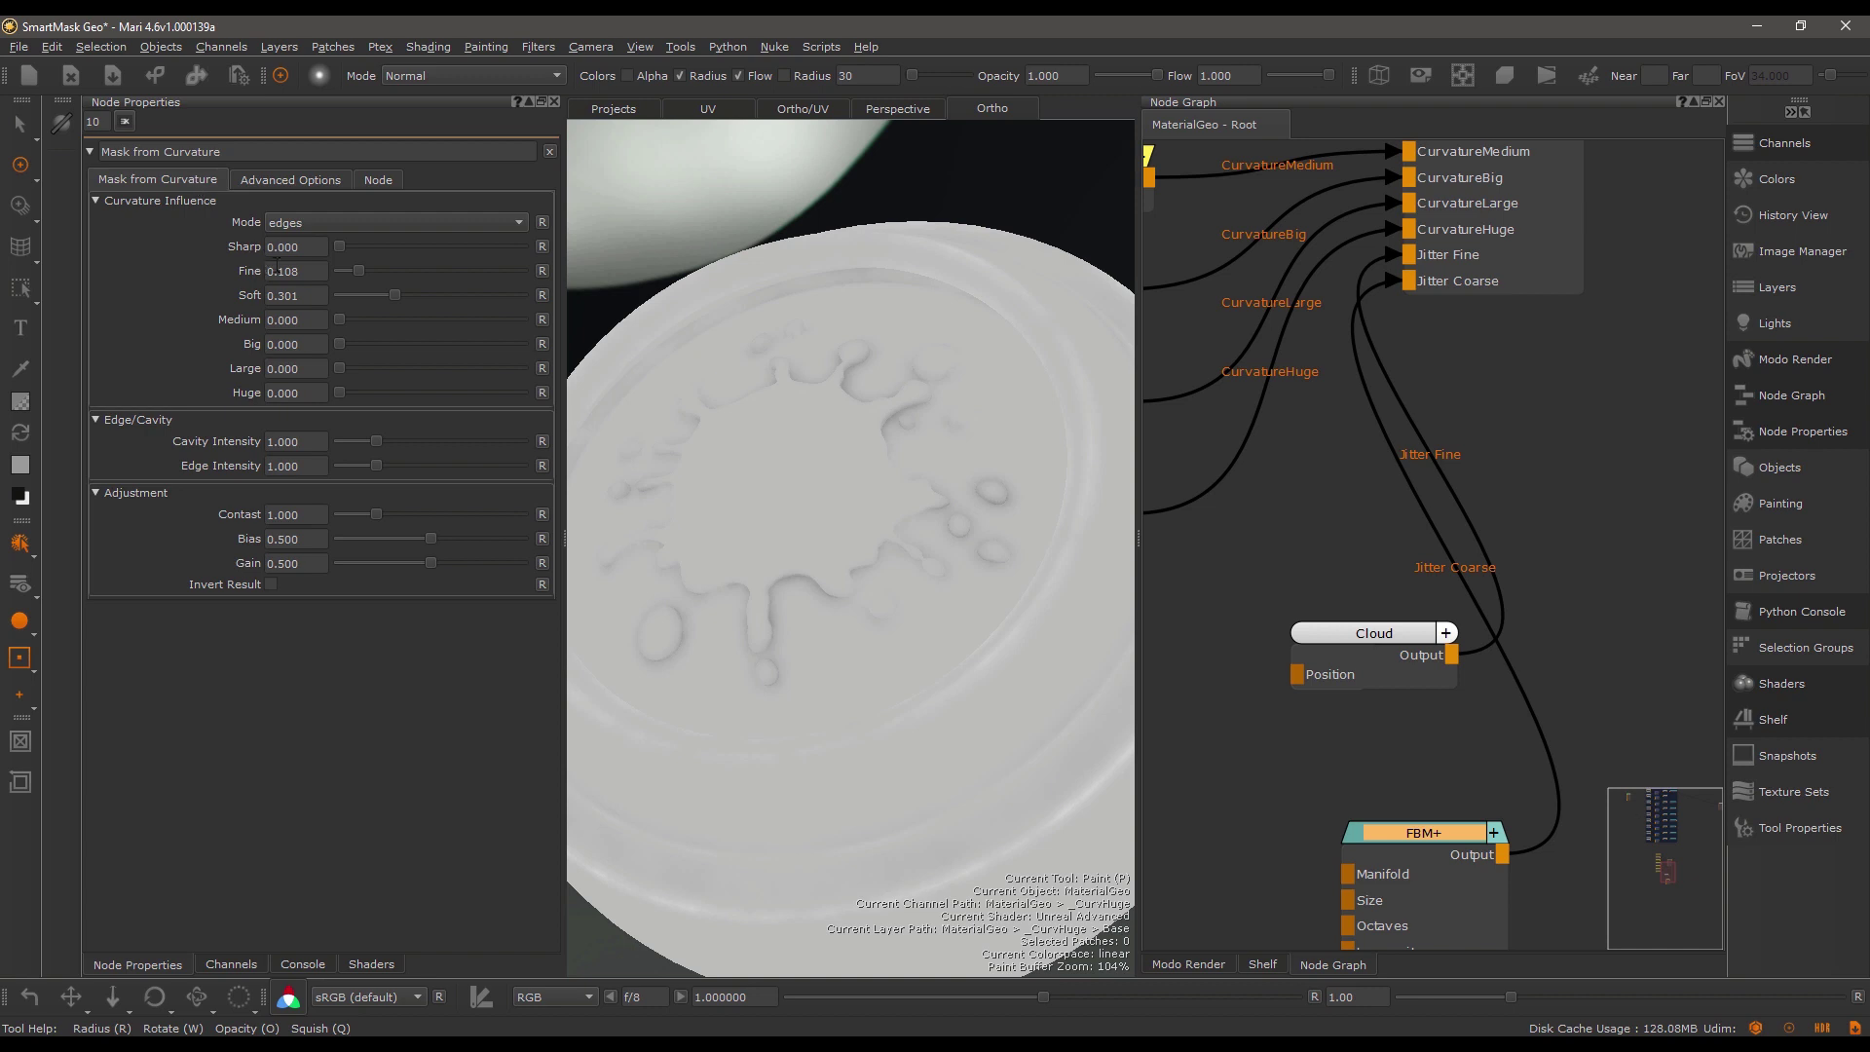
{"action": "left_click_drag", "start_coordinate": [393, 293], "coordinate": [531, 299]}
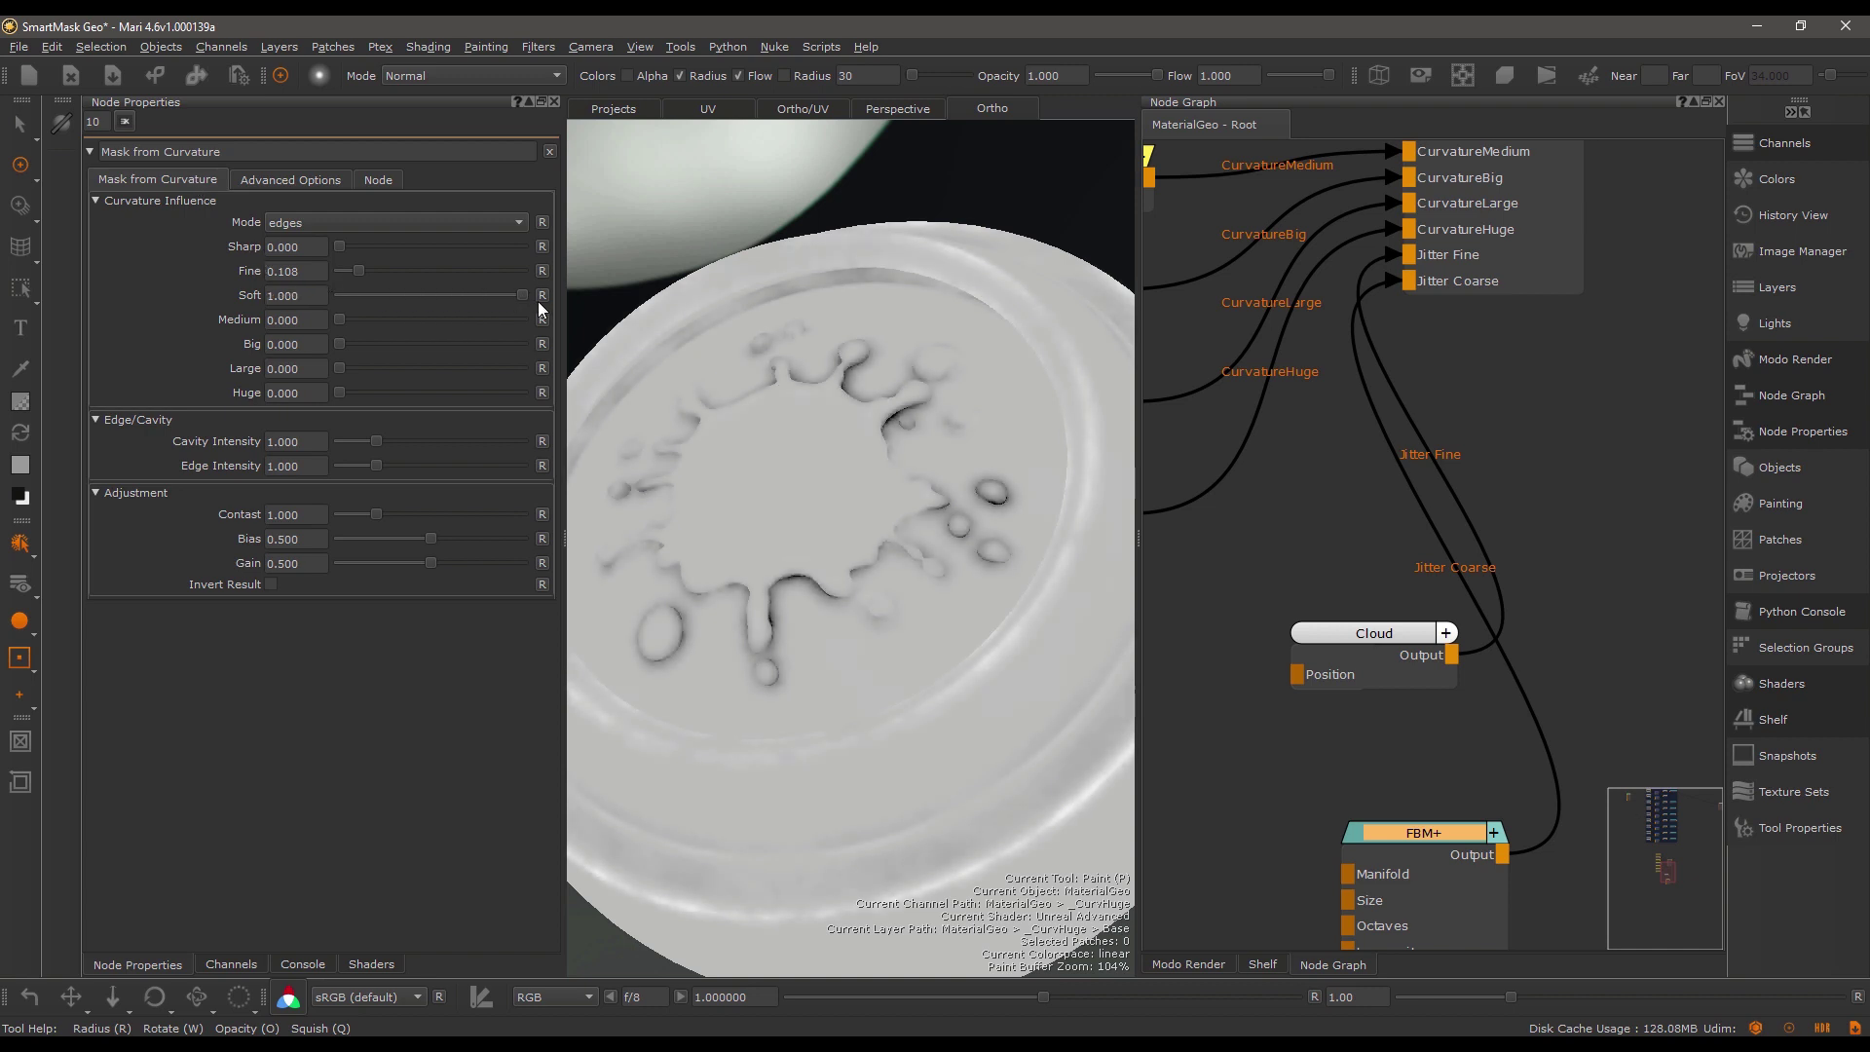
{"action": "left_click", "coordinate": [295, 181]}
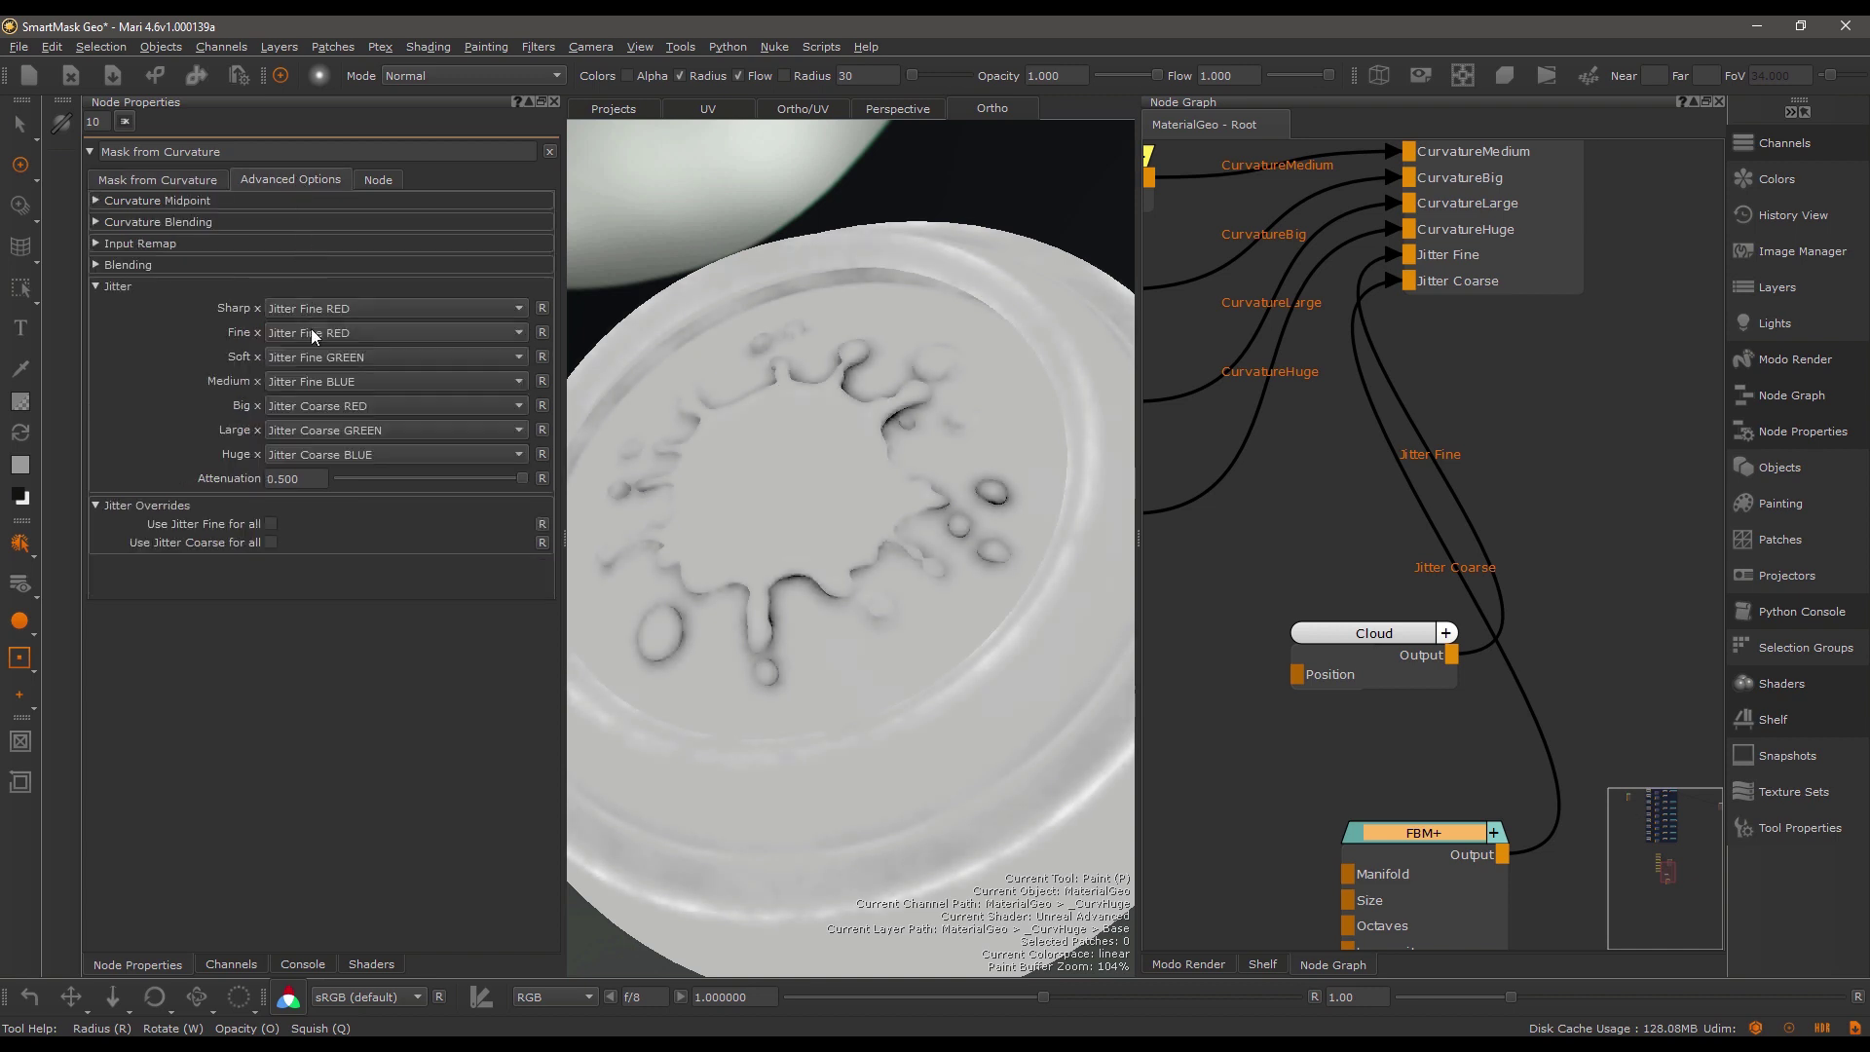
{"action": "left_click", "coordinate": [318, 353]}
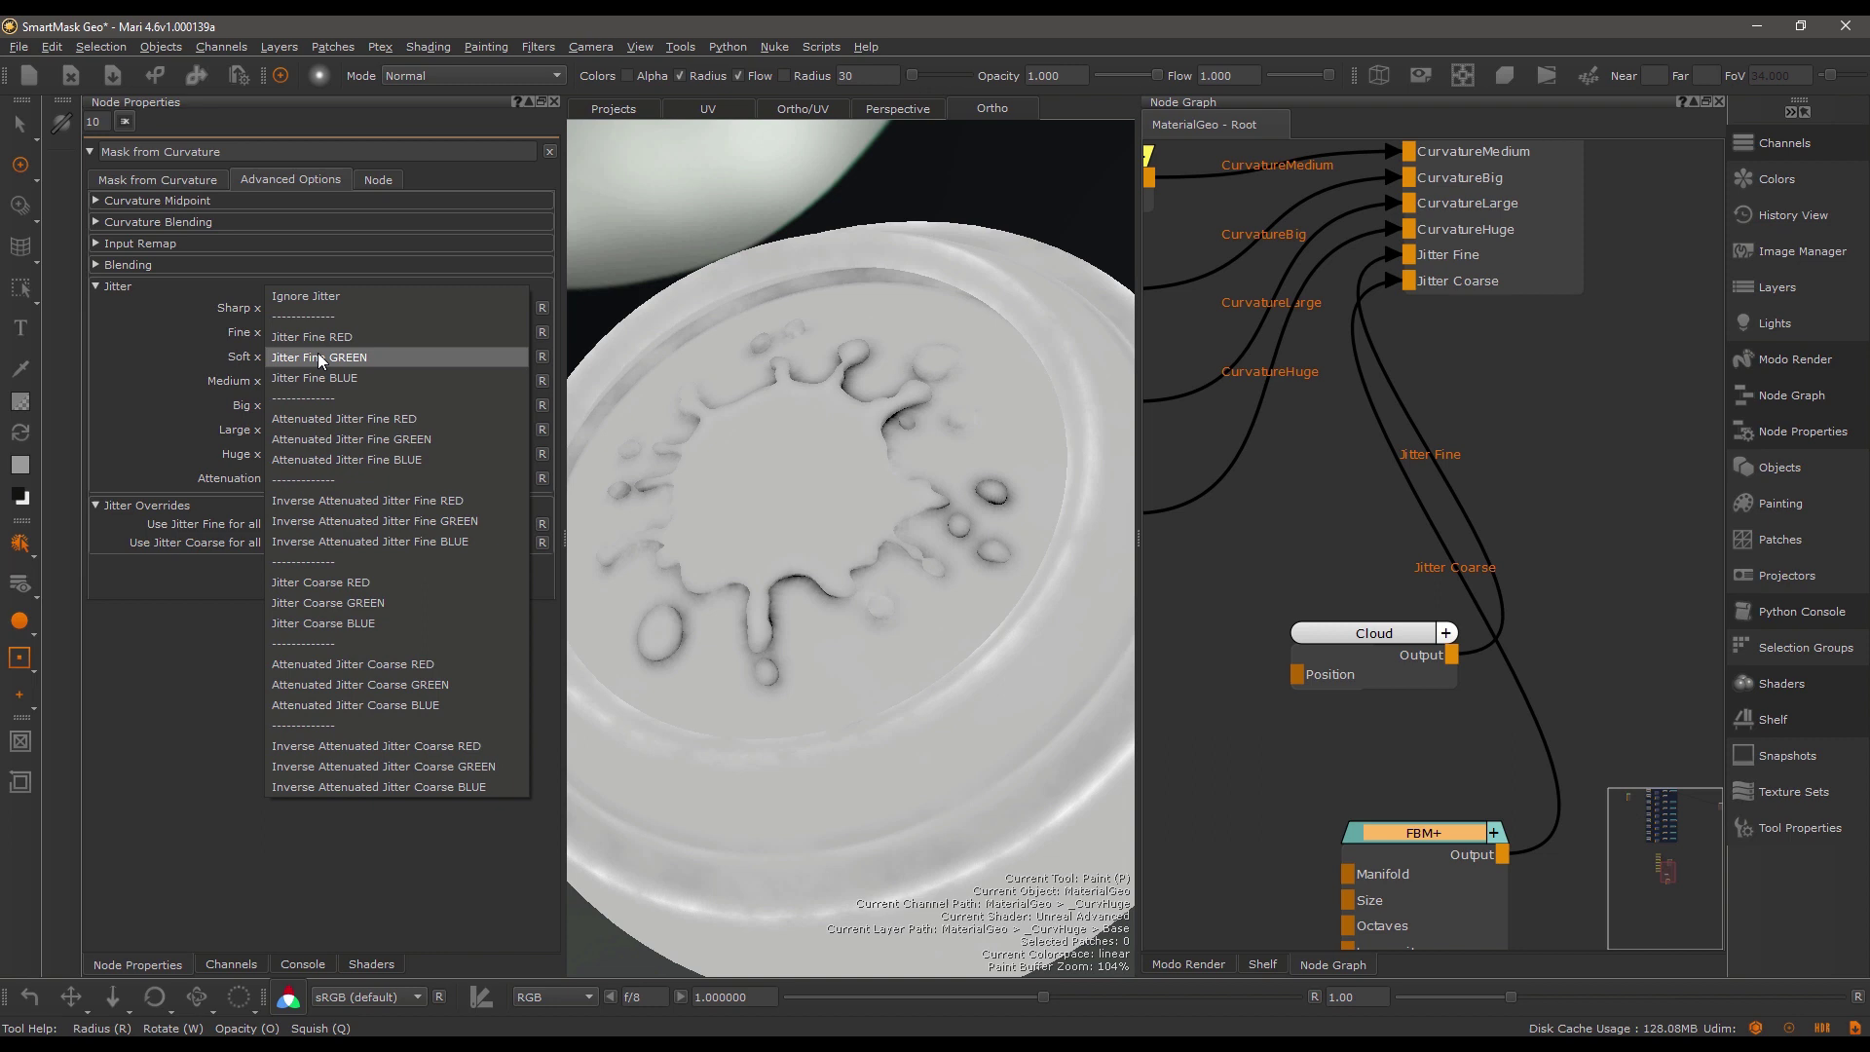
{"action": "left_click", "coordinate": [378, 499]}
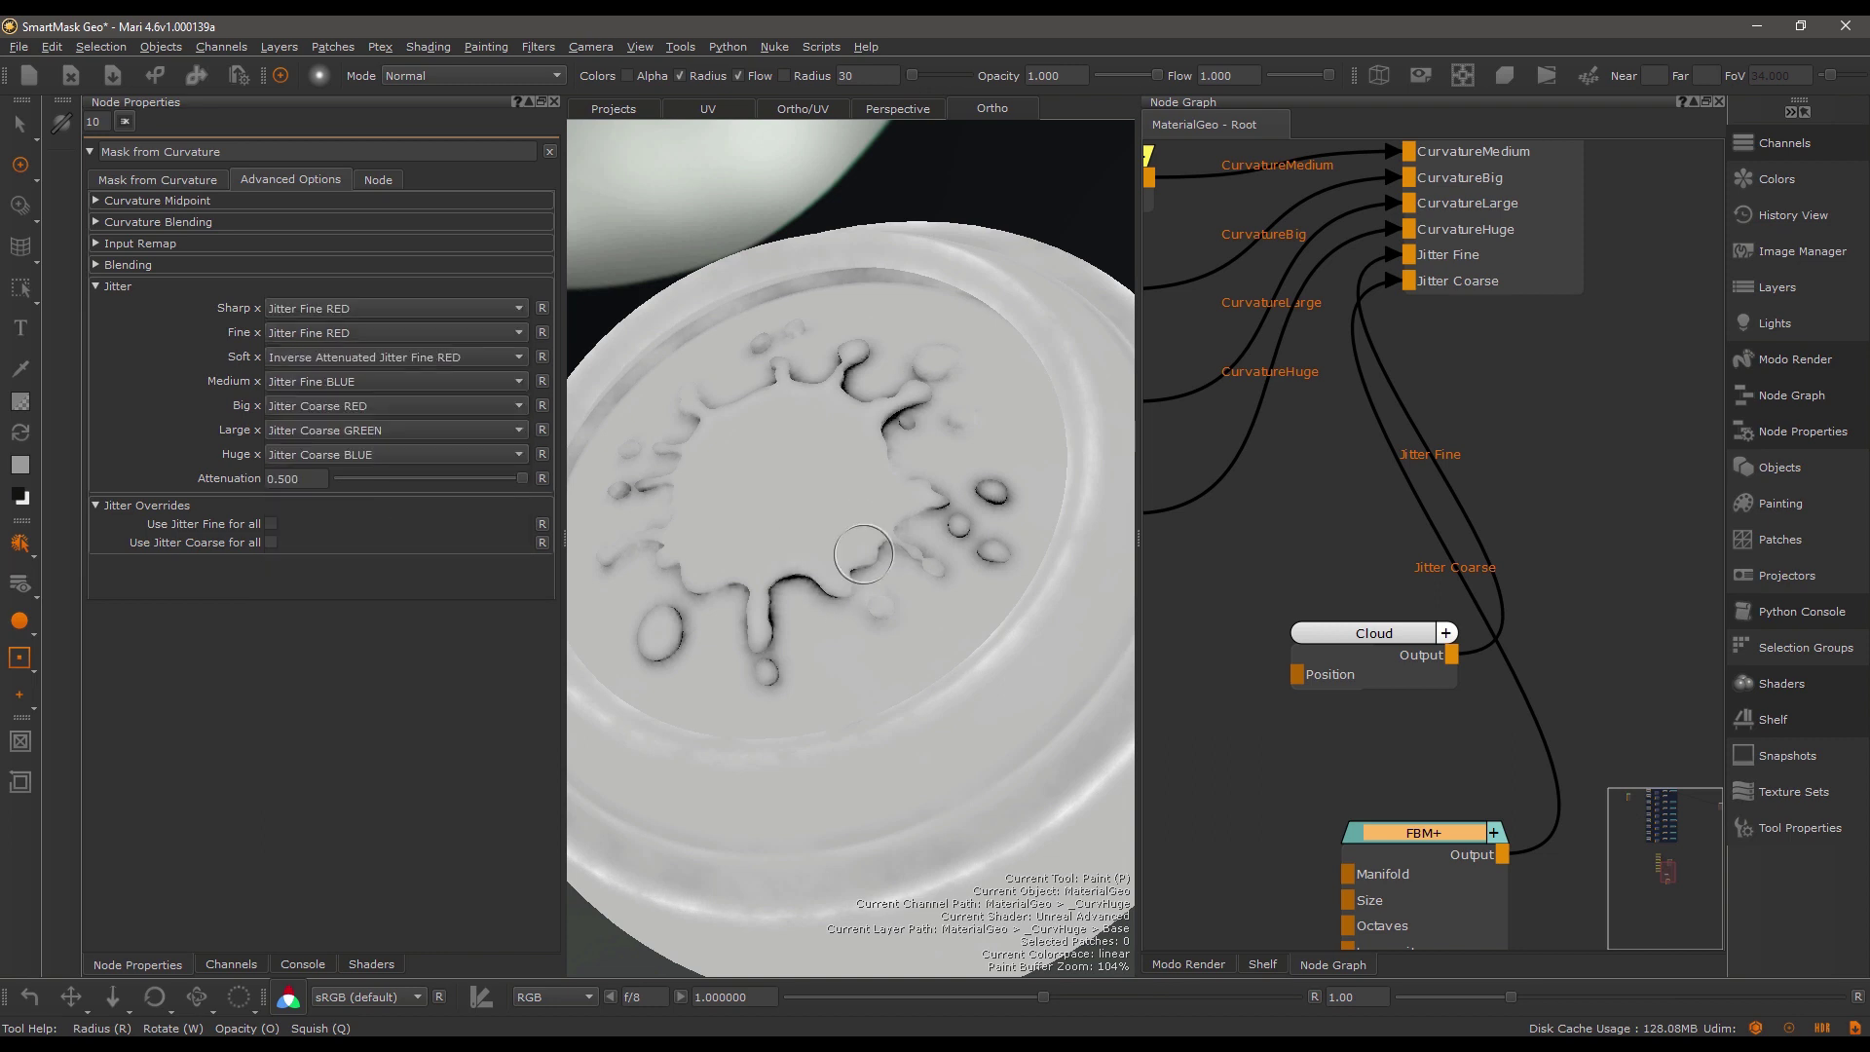
Orbit the cap to view the splash at an angle, keeping Soft's Inverse Attenuated Jitter Fine RED mapping.
{"action": "scroll", "coordinate": [859, 574], "scroll_direction": "up", "scroll_amount": 6}
{"action": "scroll", "coordinate": [989, 497], "scroll_direction": "down", "scroll_amount": 8}
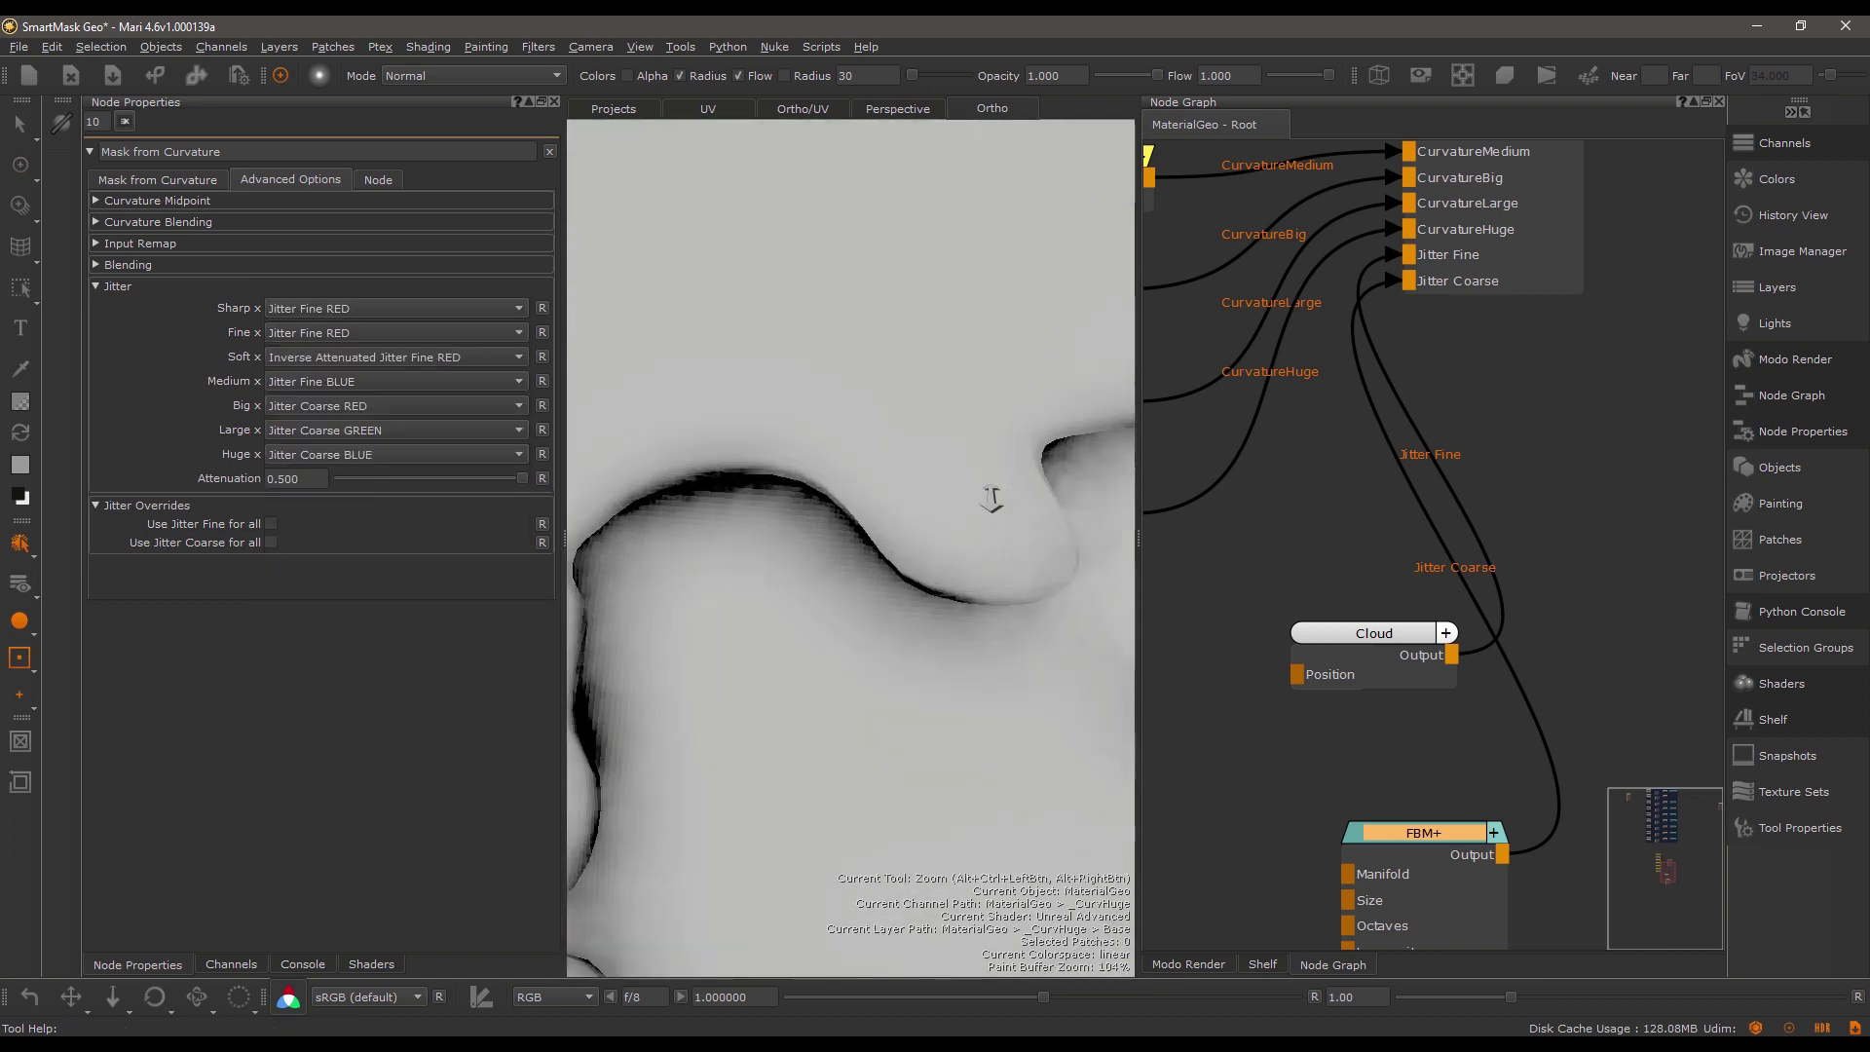
{"action": "left_click_drag", "start_coordinate": [935, 507], "coordinate": [779, 487], "text": "alt"}
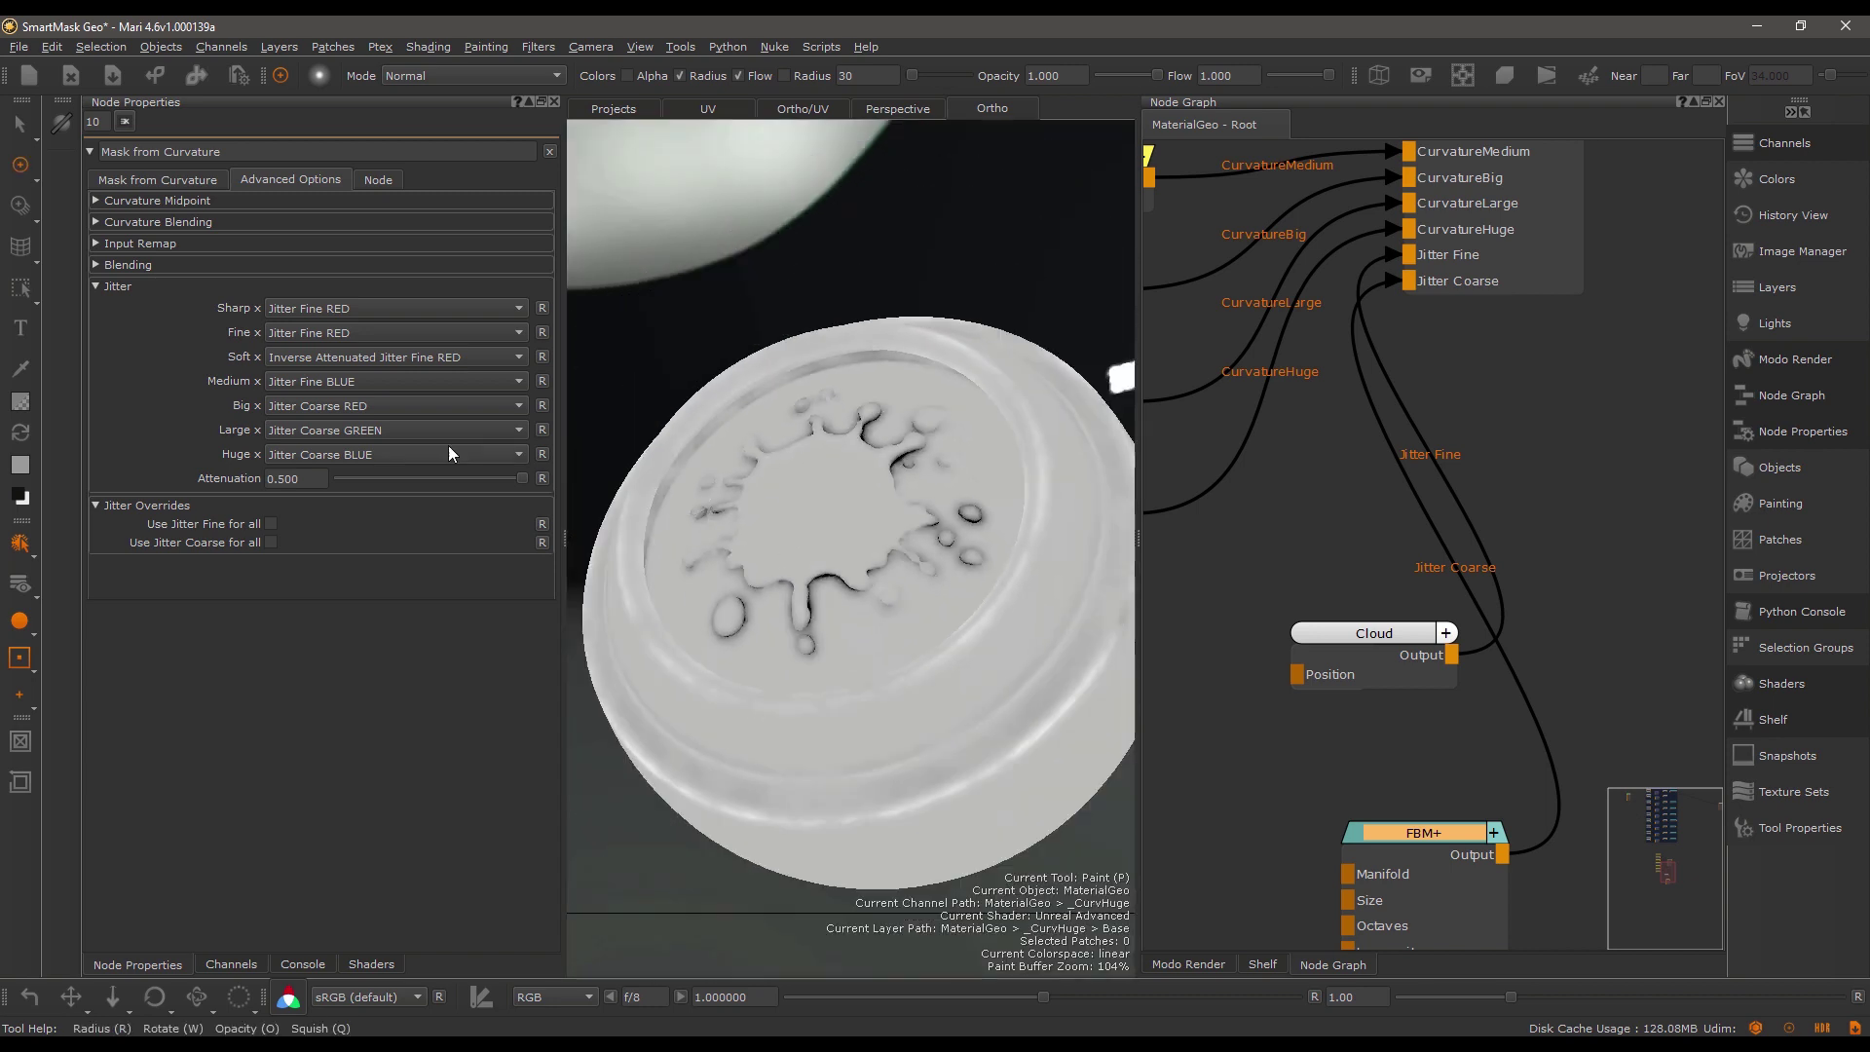
{"action": "left_click", "coordinate": [310, 356]}
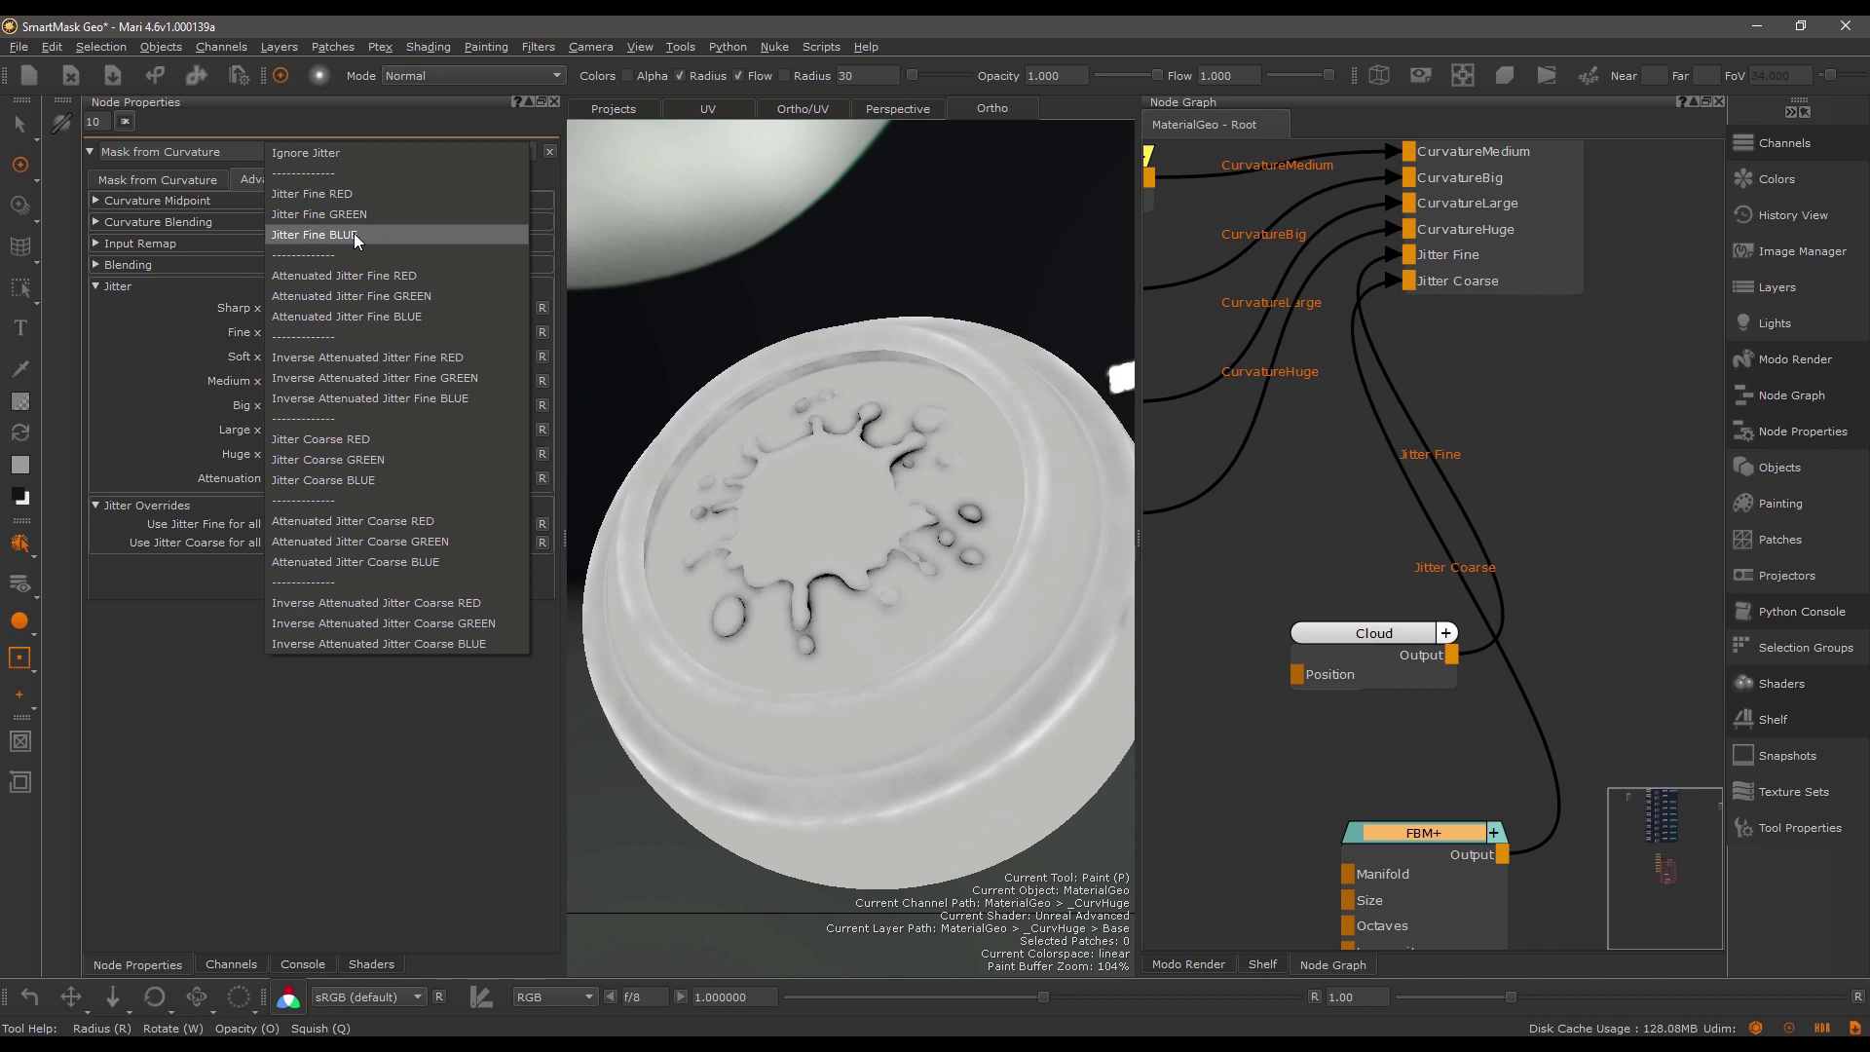
{"action": "left_click", "coordinate": [119, 423]}
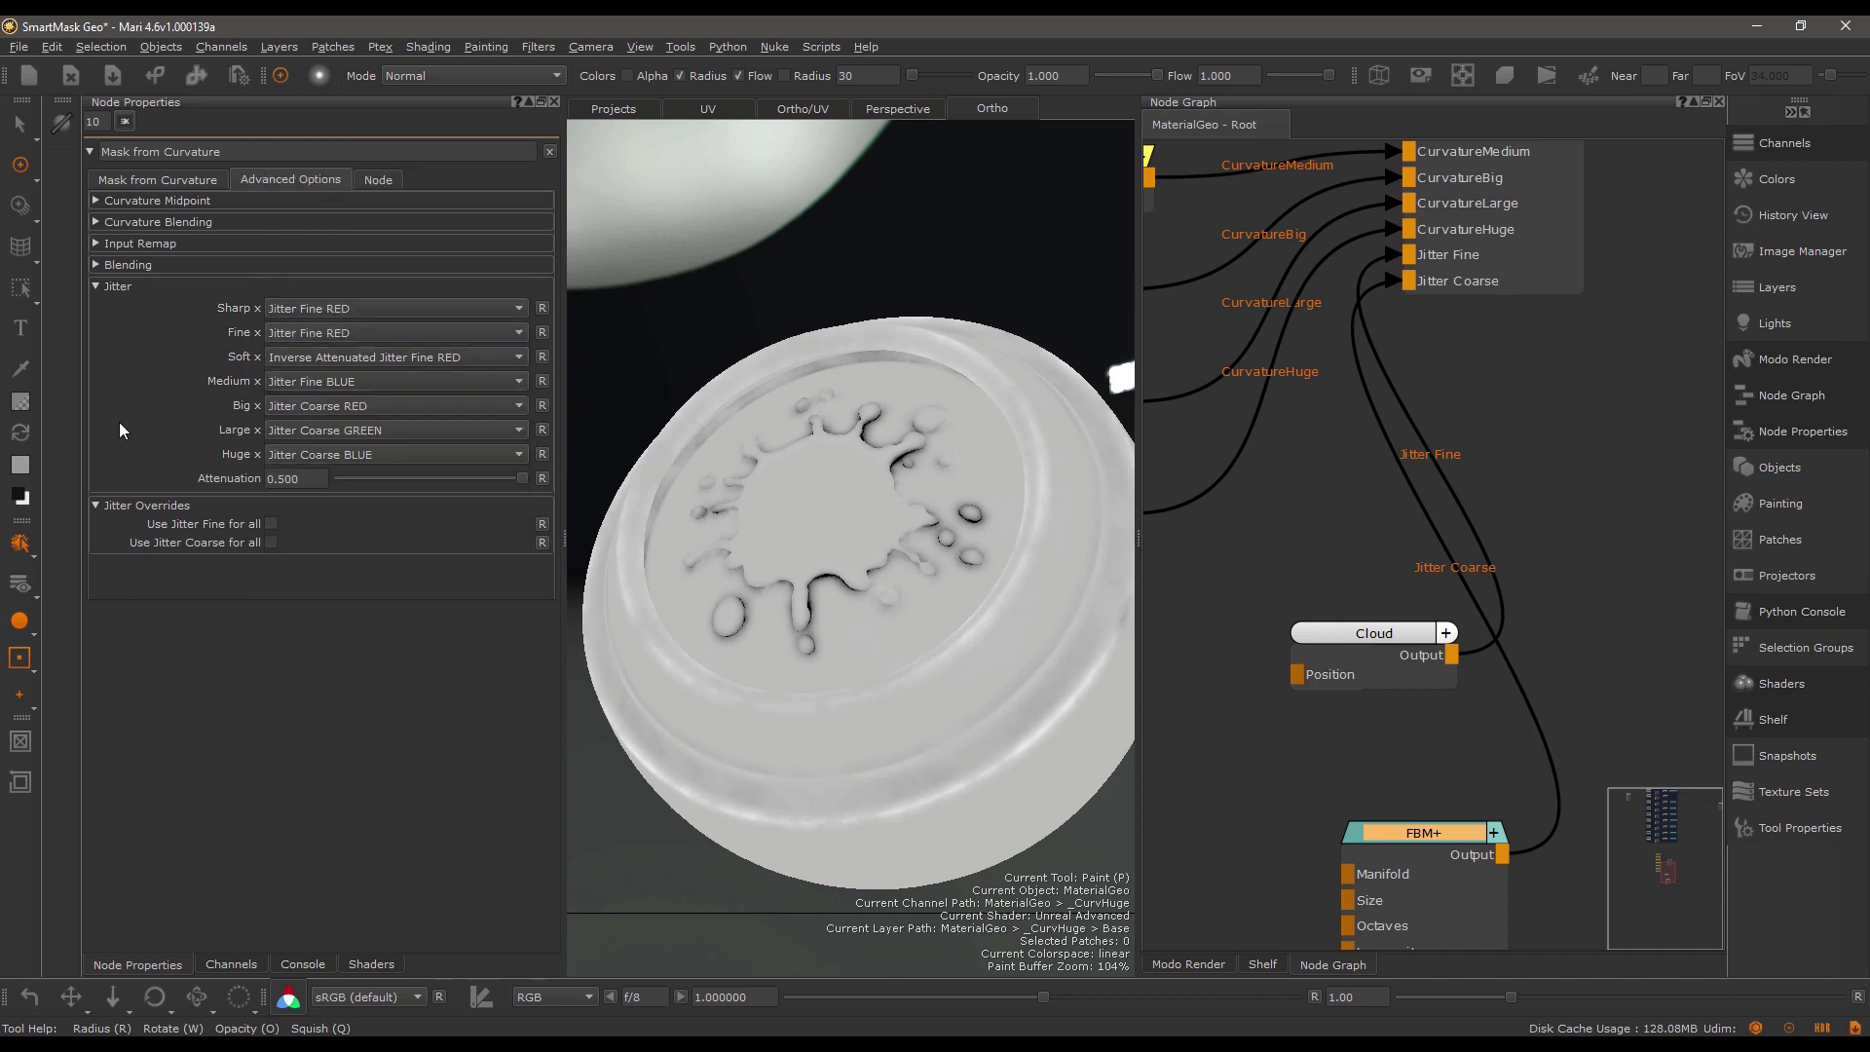
Try Use Jitter Fine for all, then switch to Use Jitter Coarse for all, moving the Cloud node.
{"action": "left_click", "coordinate": [115, 288]}
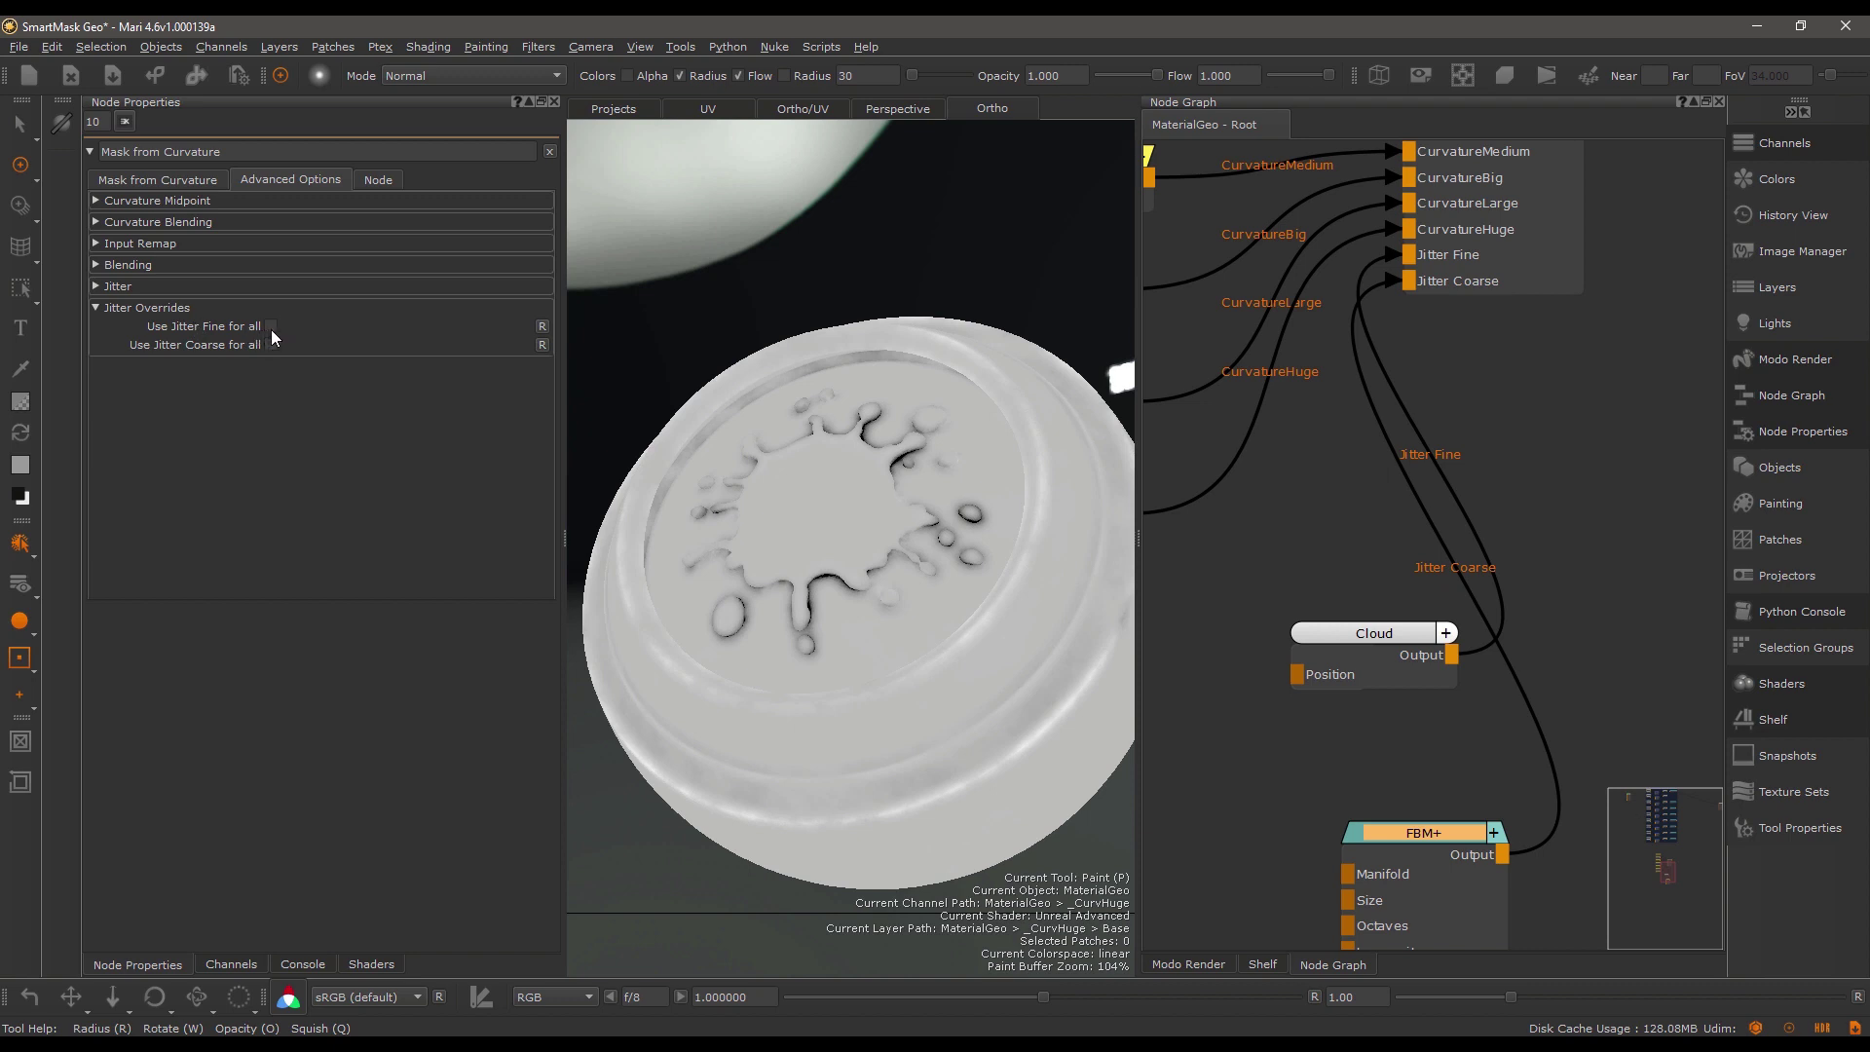
{"action": "left_click", "coordinate": [127, 287]}
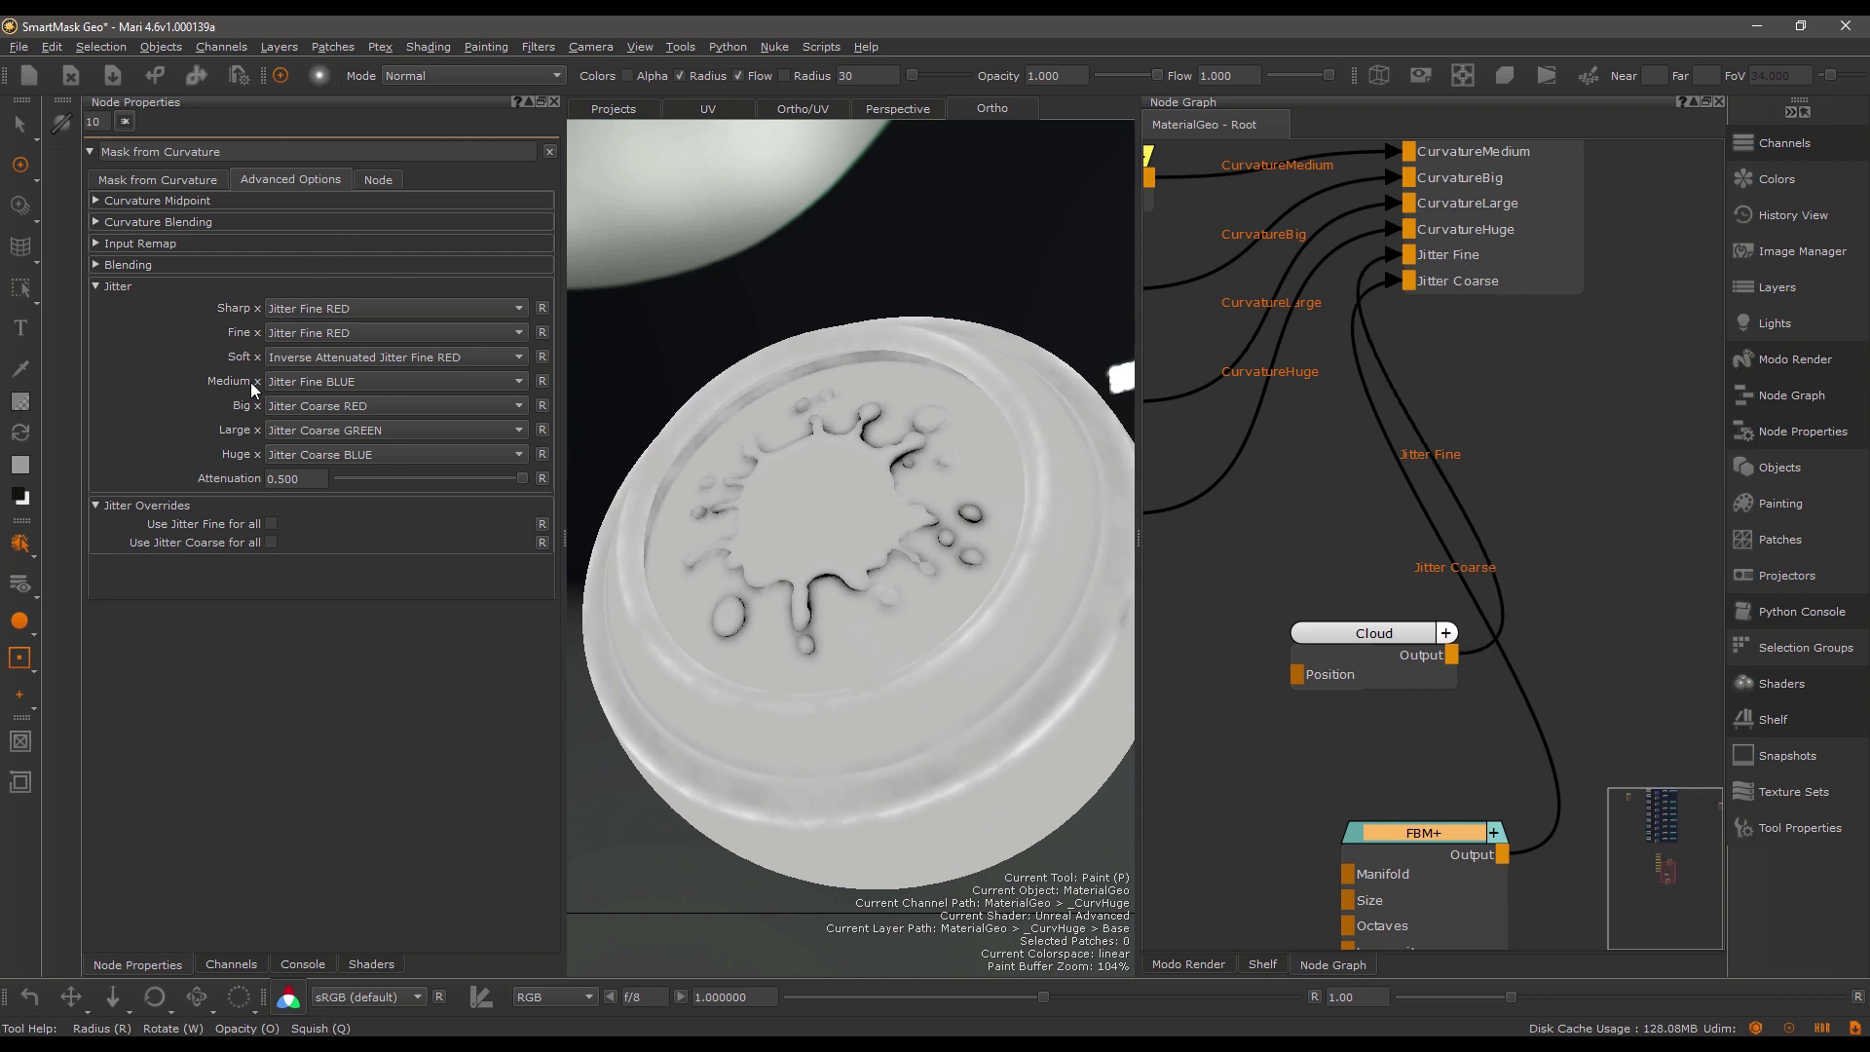
{"action": "left_click", "coordinate": [271, 525]}
{"action": "left_click_drag", "start_coordinate": [1365, 668], "coordinate": [1240, 652]}
{"action": "left_click", "coordinate": [272, 526]}
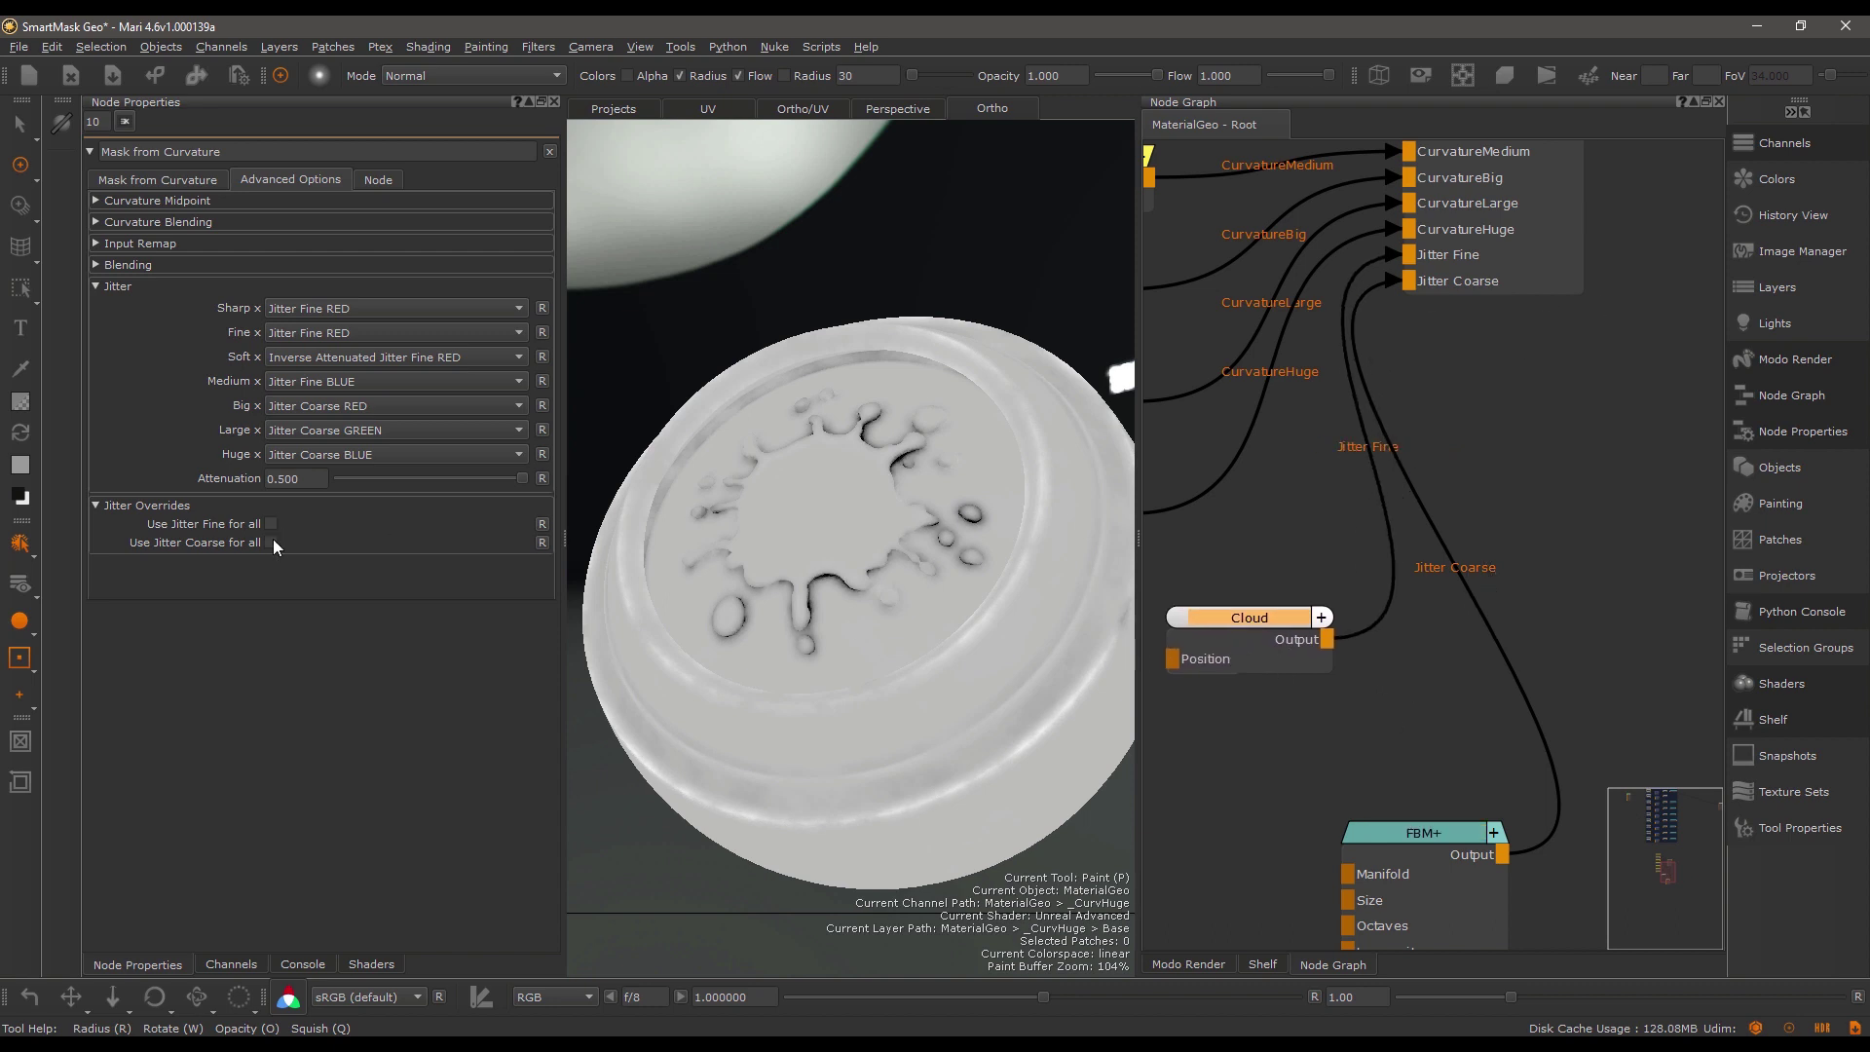
{"action": "left_click", "coordinate": [271, 542]}
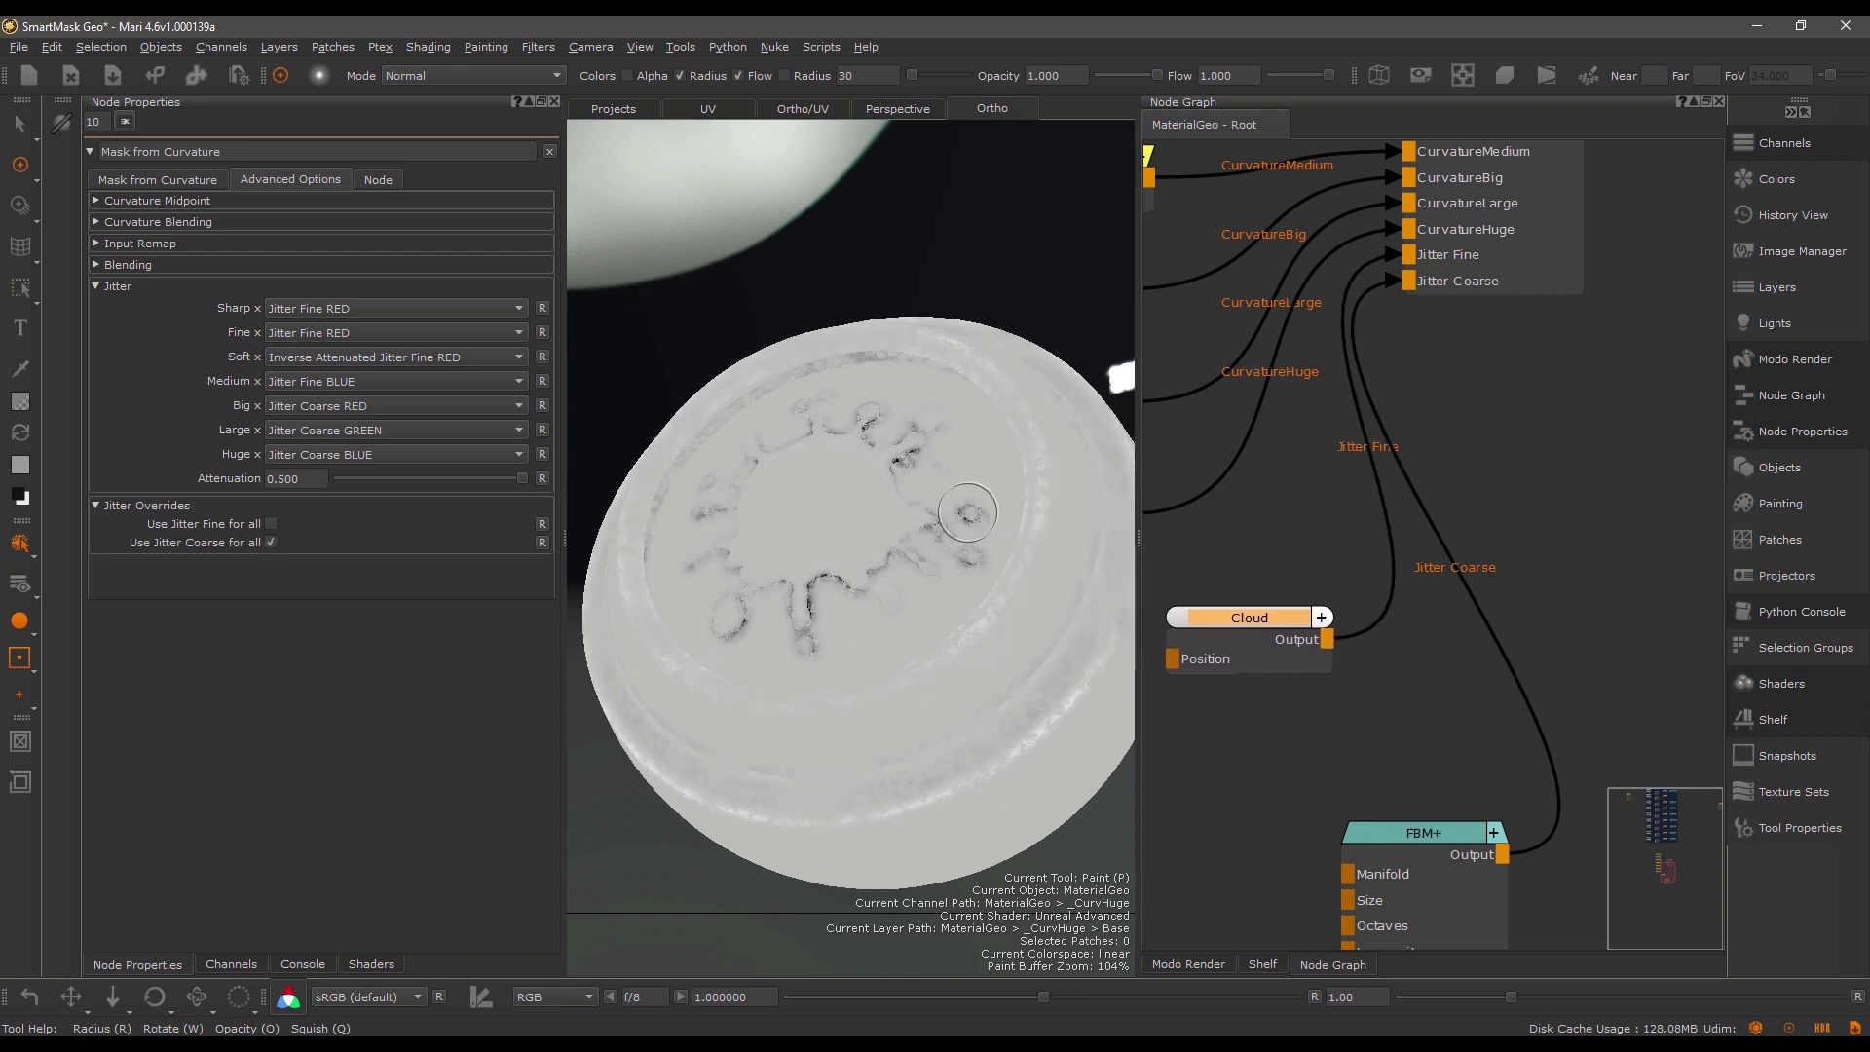
Reposition the FBM+ and Mask from Curvature nodes in the node graph.
{"action": "mouse_move", "coordinate": [1363, 828]}
{"action": "left_mouse_down"}
{"action": "mouse_move", "coordinate": [1399, 824]}
{"action": "mouse_move", "coordinate": [1311, 761]}
{"action": "left_mouse_up"}
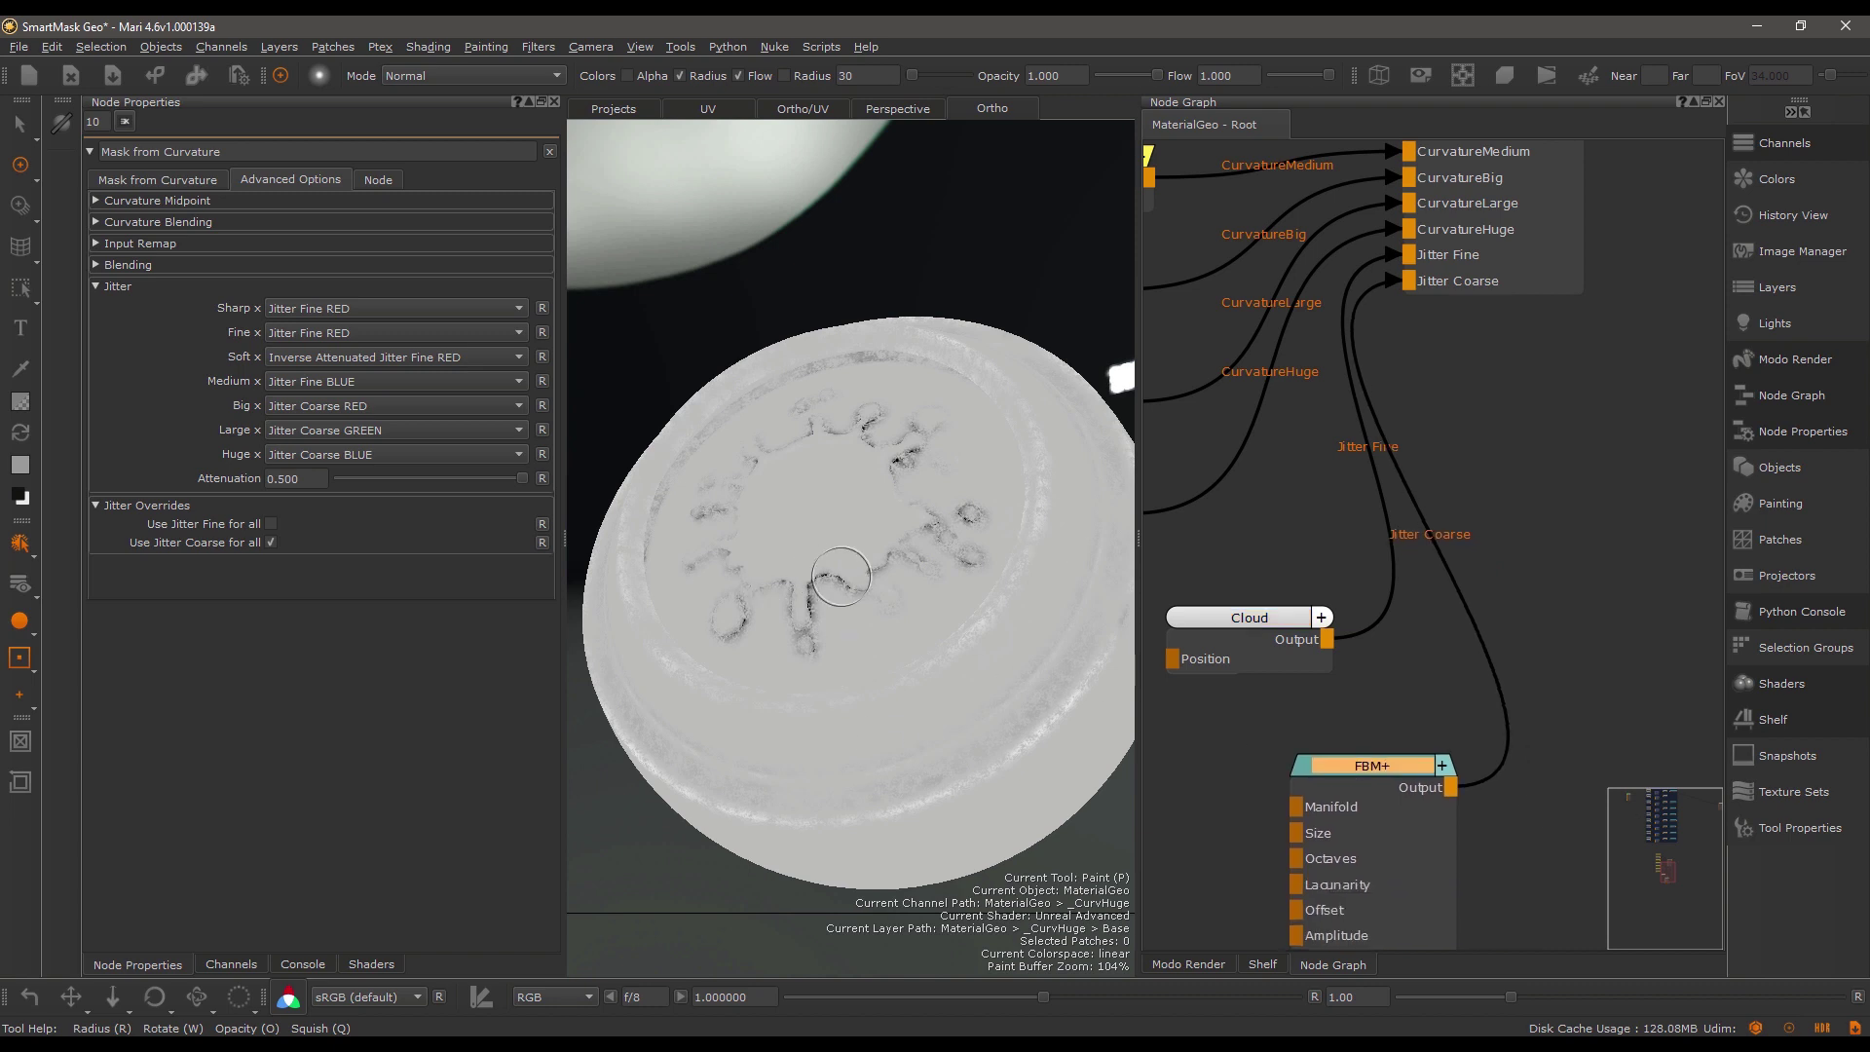
{"action": "left_click", "coordinate": [157, 180]}
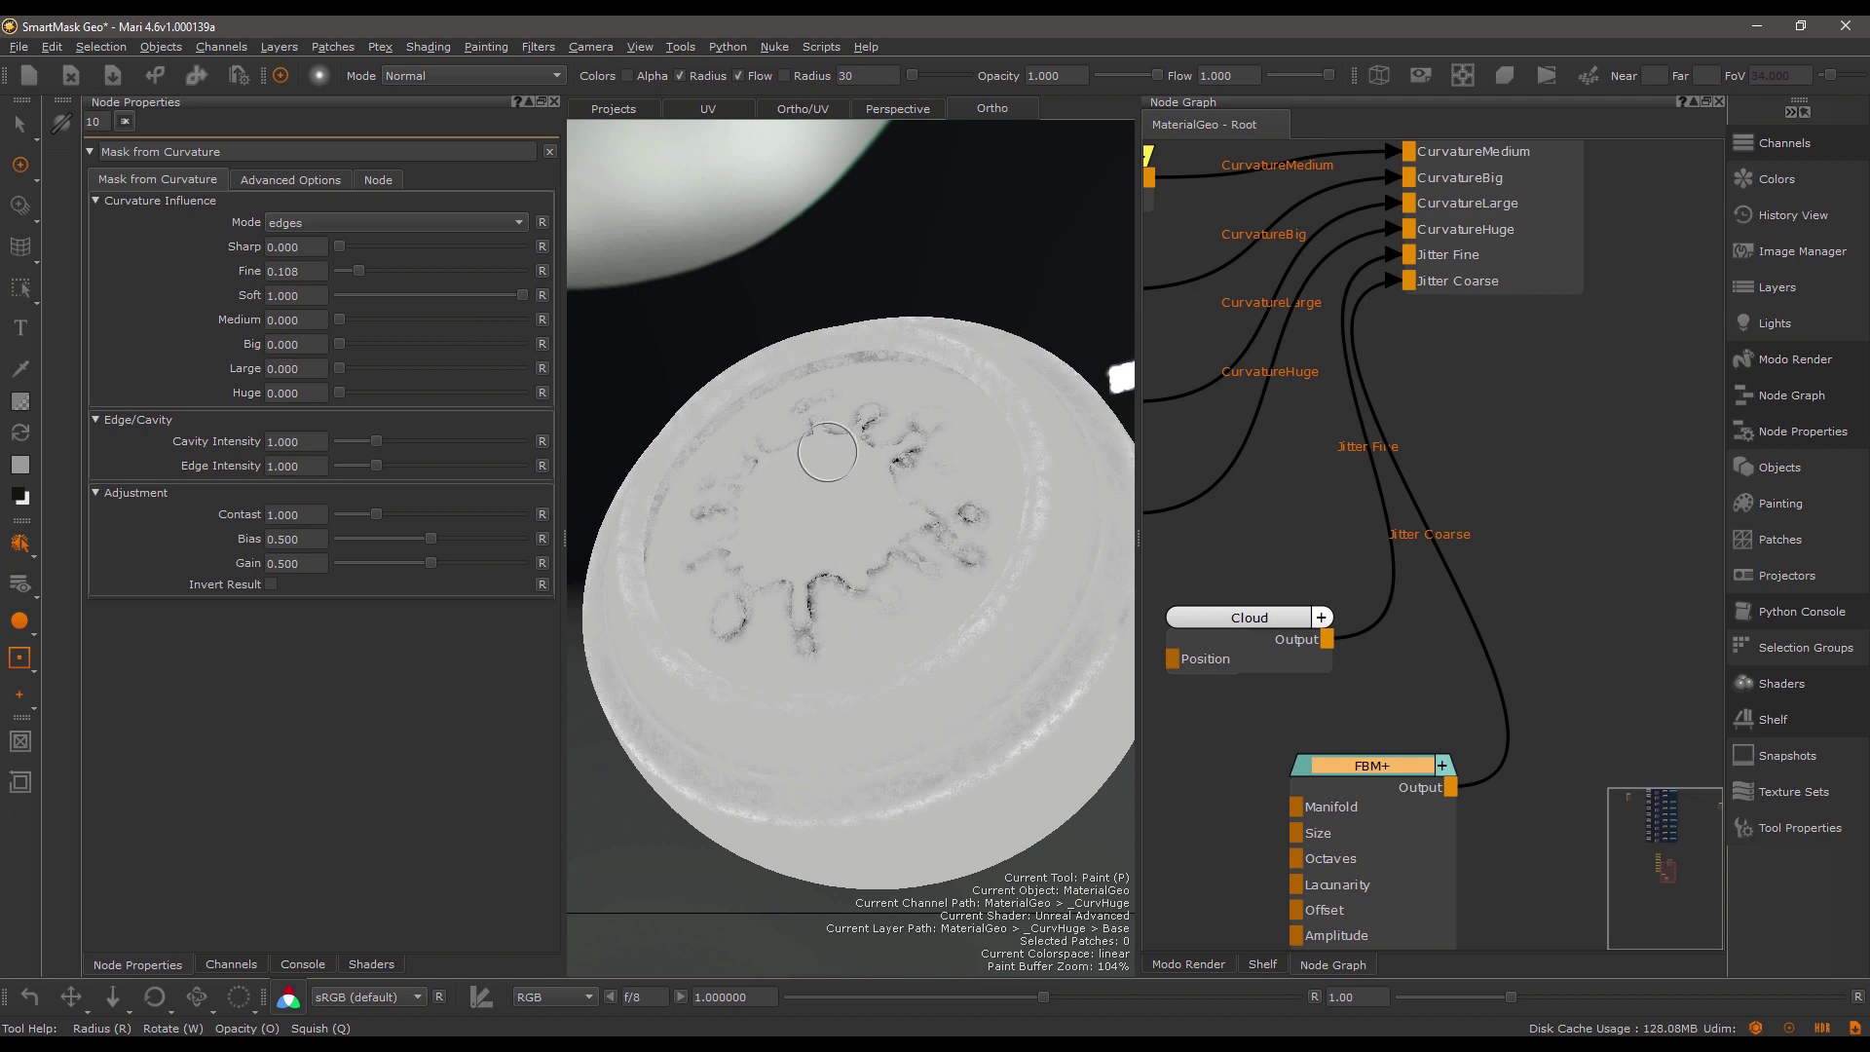
{"action": "scroll", "coordinate": [1439, 421], "scroll_direction": "down", "scroll_amount": 2}
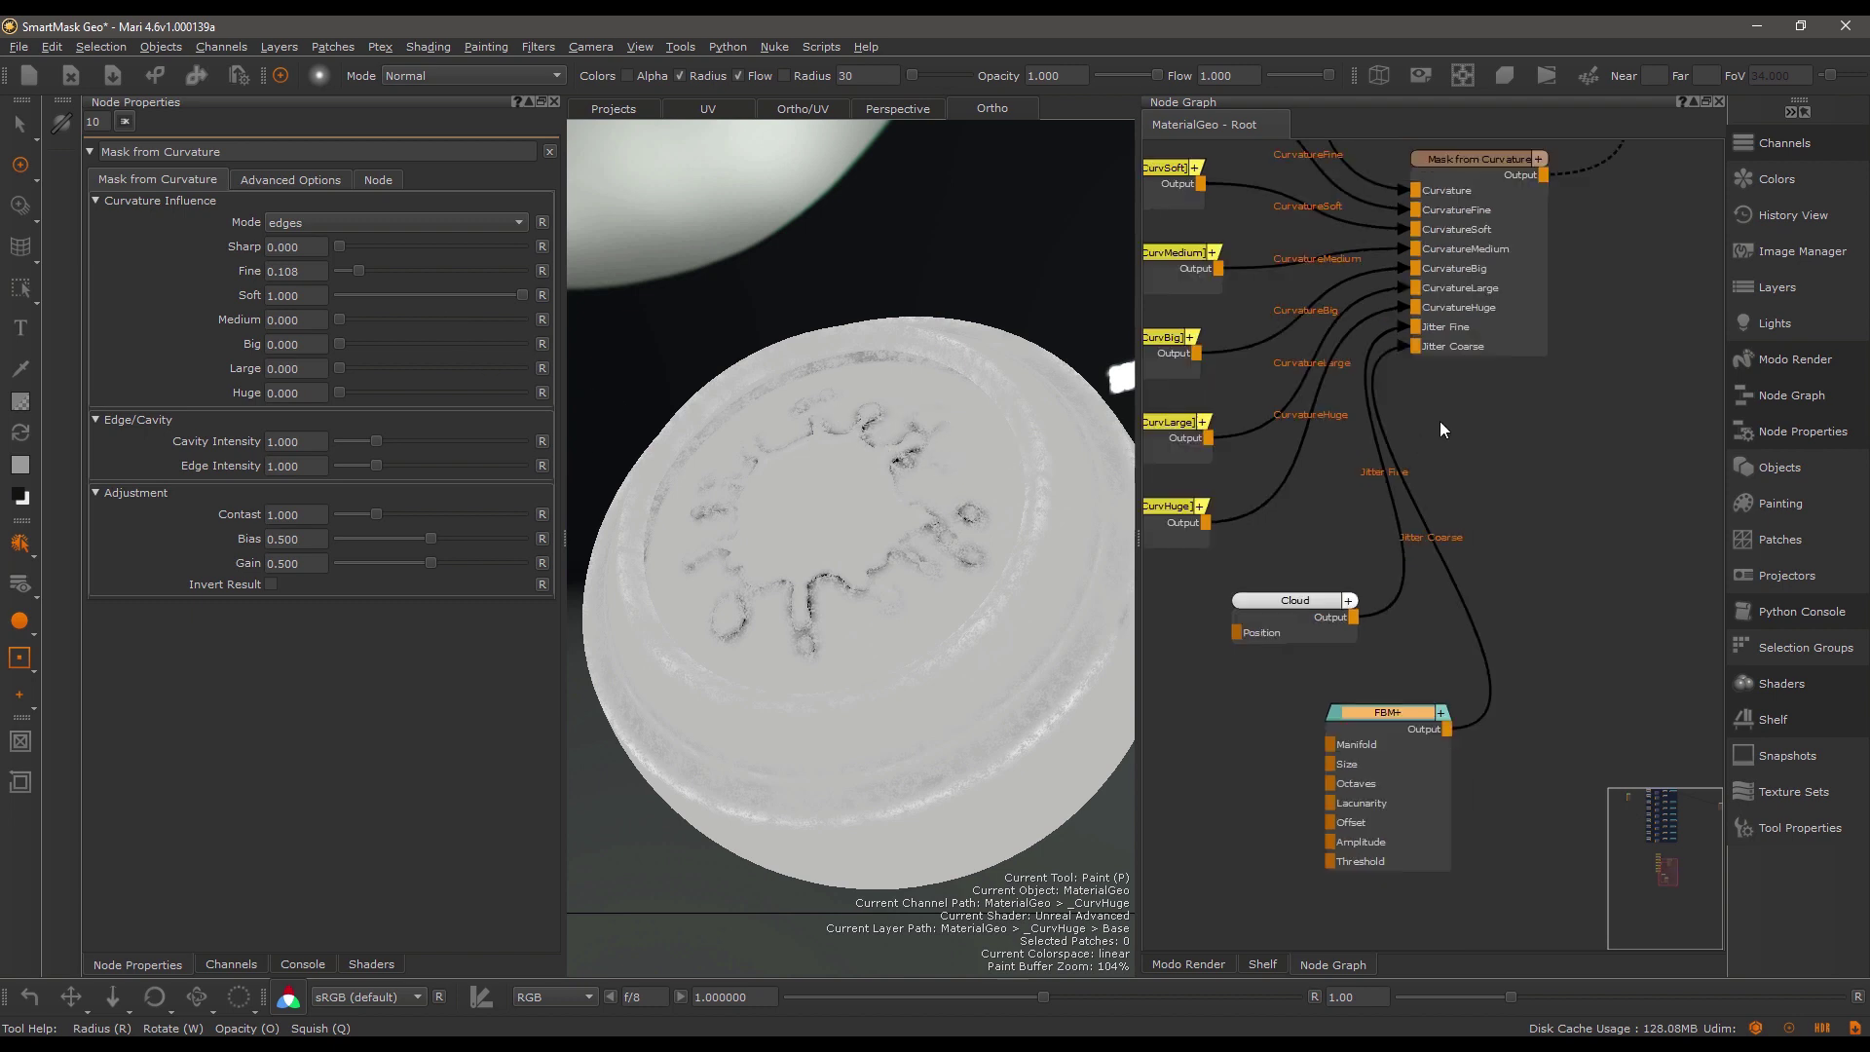
{"action": "middle_click_drag", "start_coordinate": [1440, 420], "coordinate": [1481, 551]}
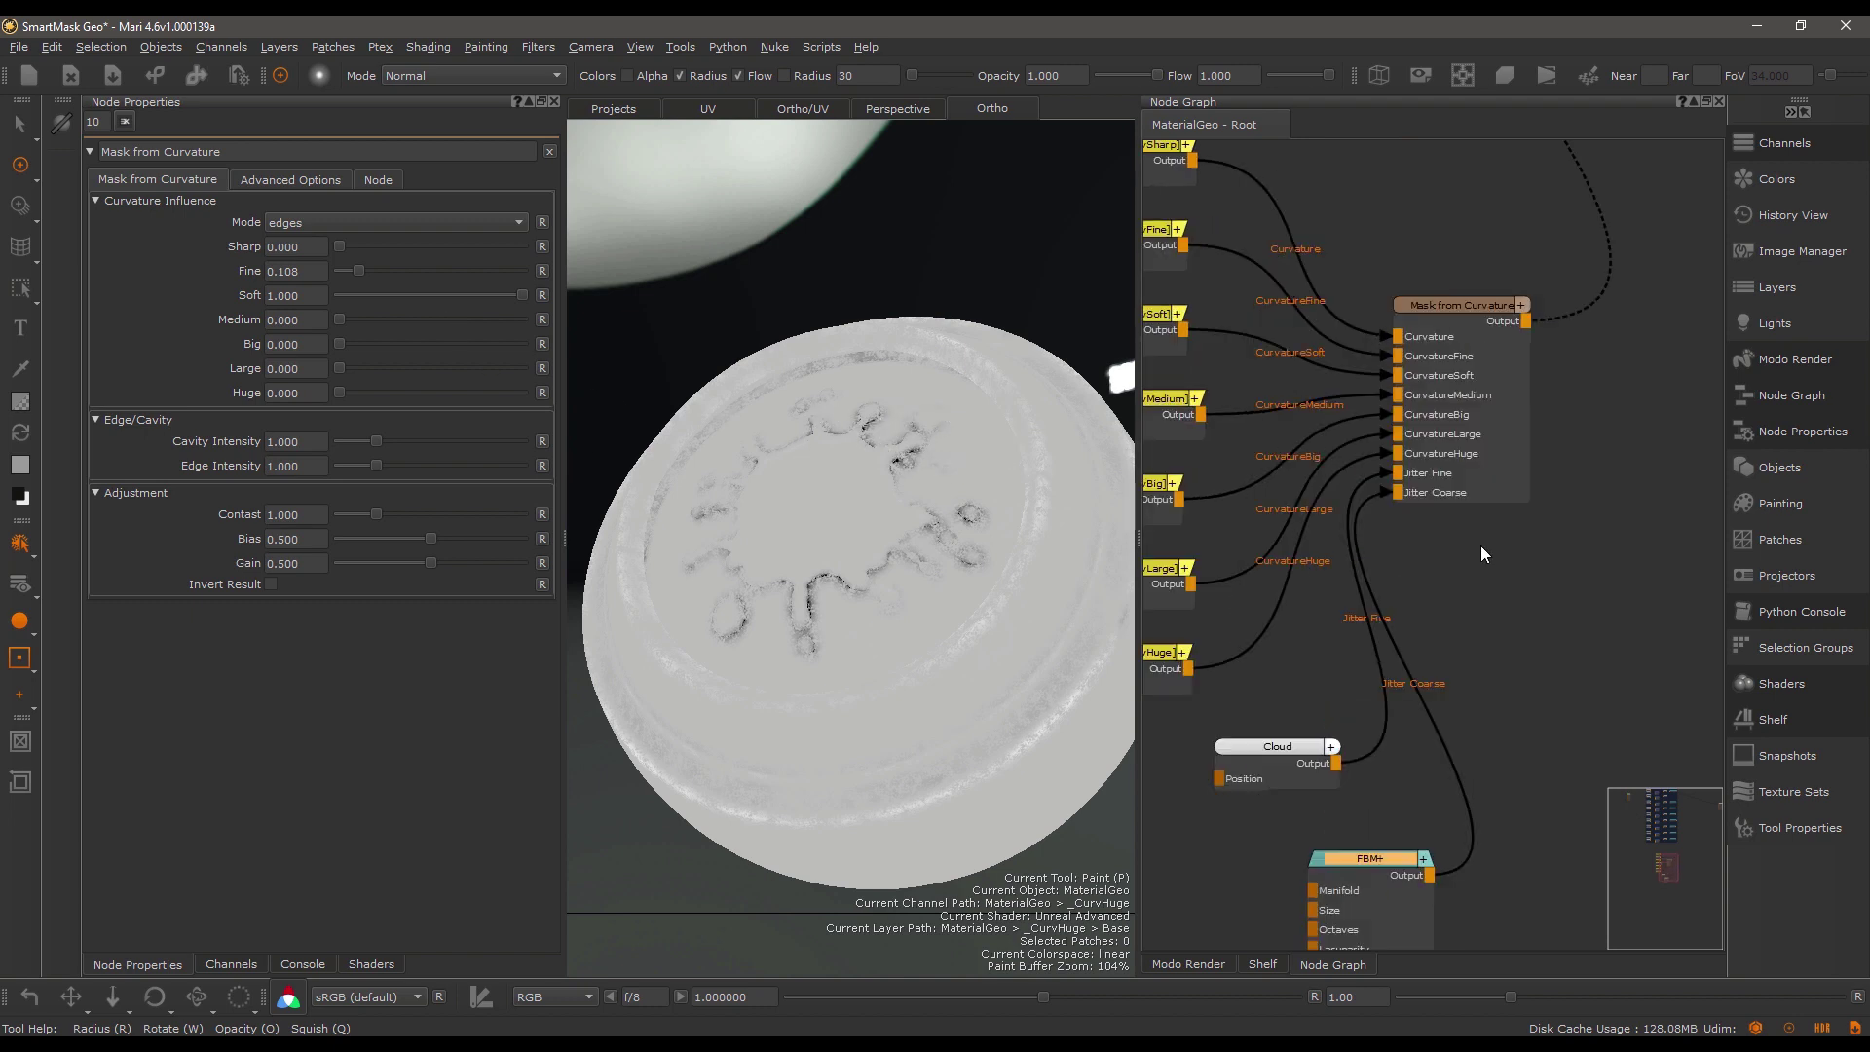
{"action": "left_click_drag", "start_coordinate": [1446, 308], "coordinate": [1501, 298]}
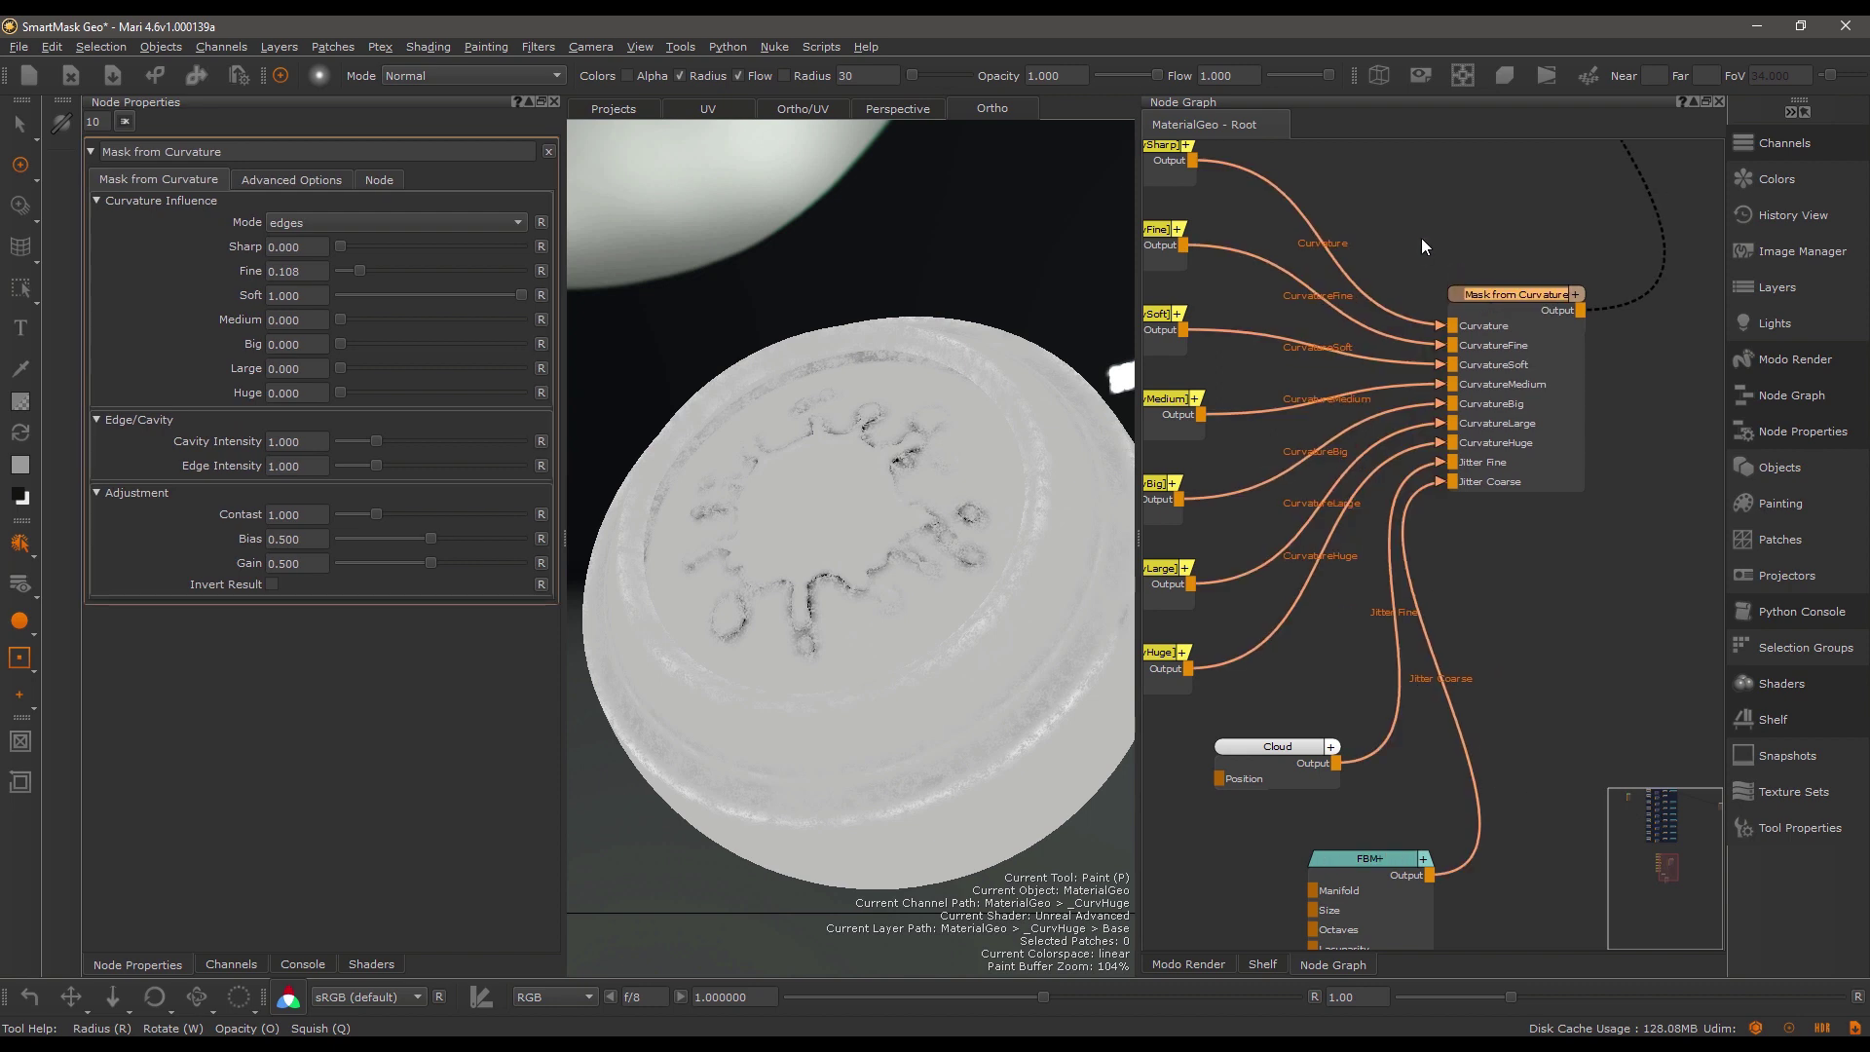